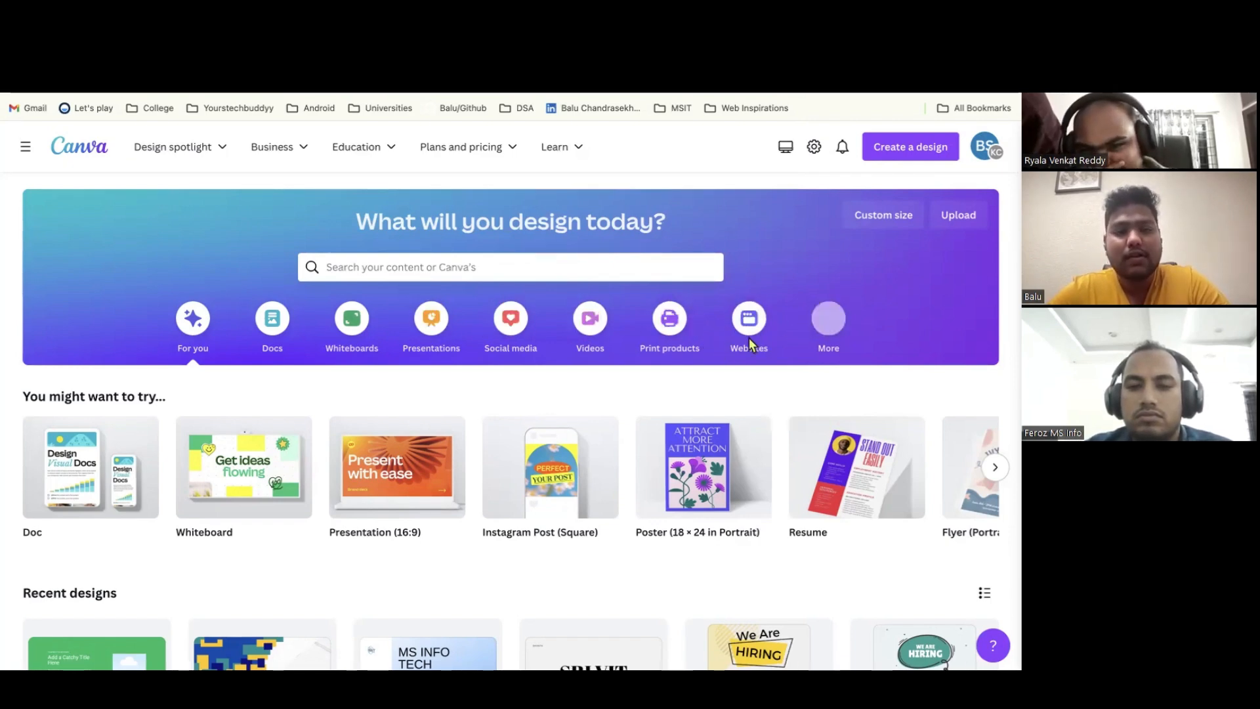
# Browse the additional design types offered on the home page, from infographics and wallpapers to calendars, posters and planners
pyautogui.click(832, 332)
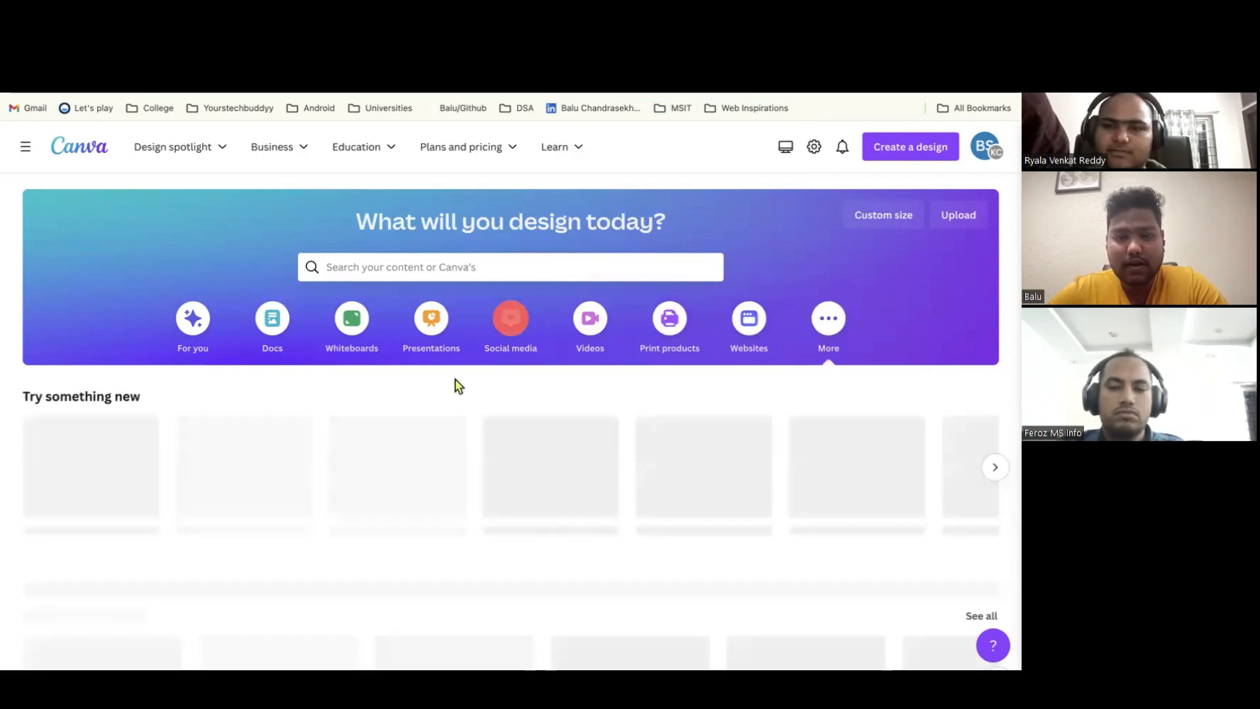
pyautogui.scroll(-2, 418, 423)
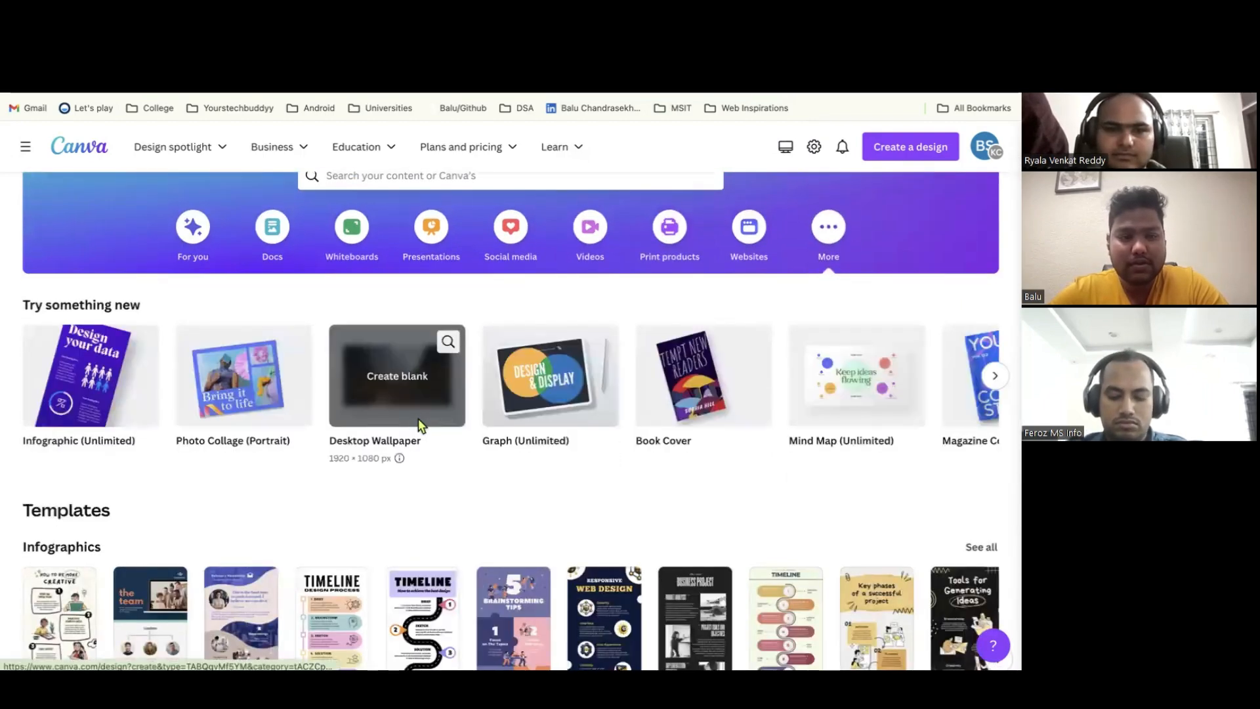
pyautogui.hscroll(3, 420, 423)
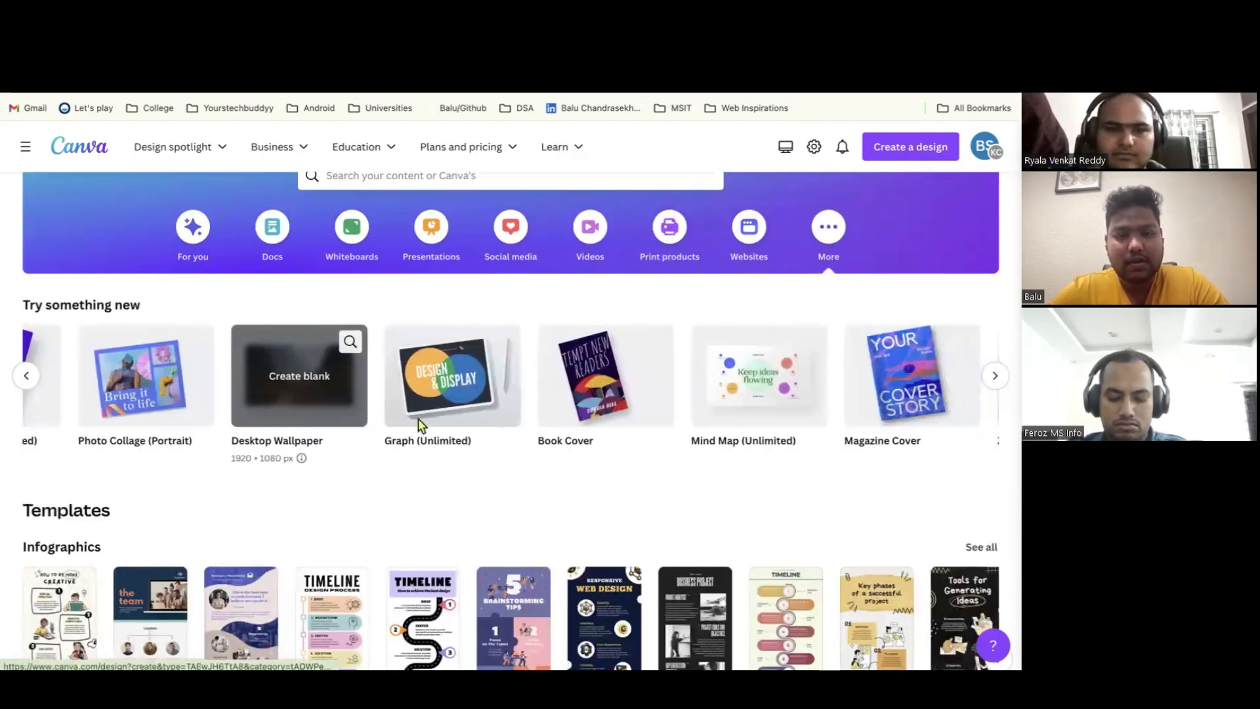
pyautogui.hscroll(10, 419, 419)
pyautogui.hscroll(5, 419, 419)
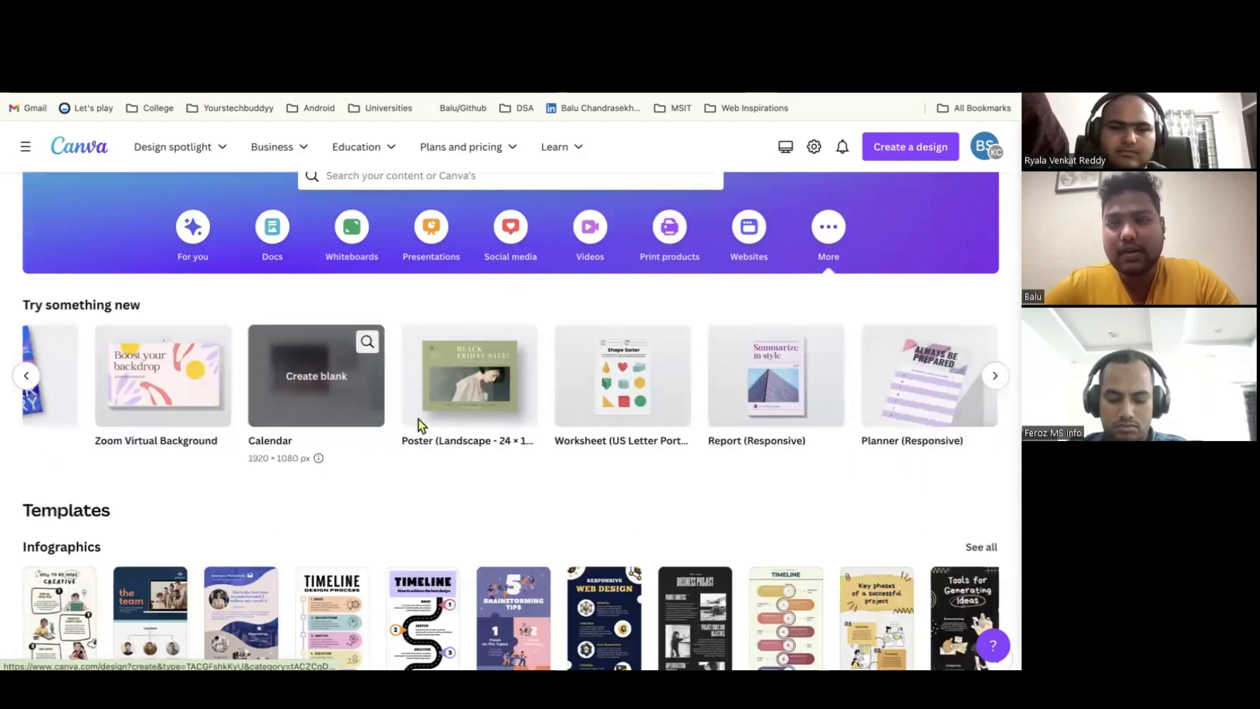
pyautogui.scroll(2, 419, 419)
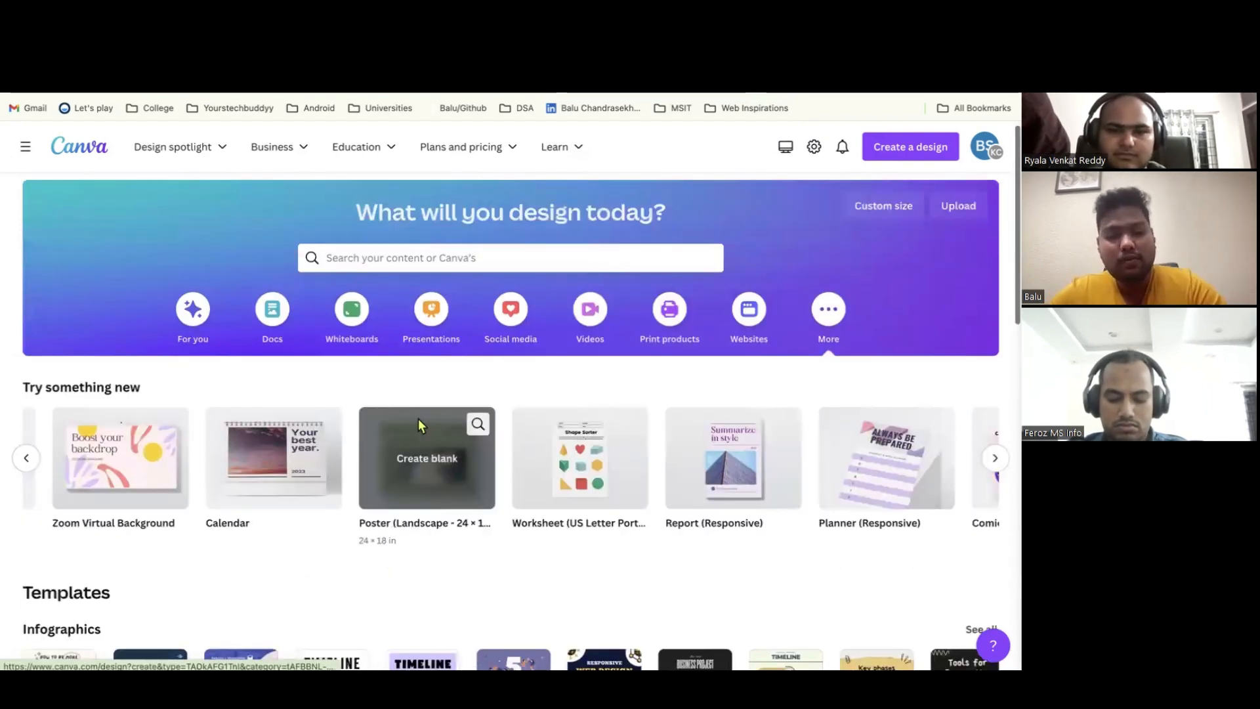
pyautogui.scroll(1, 419, 420)
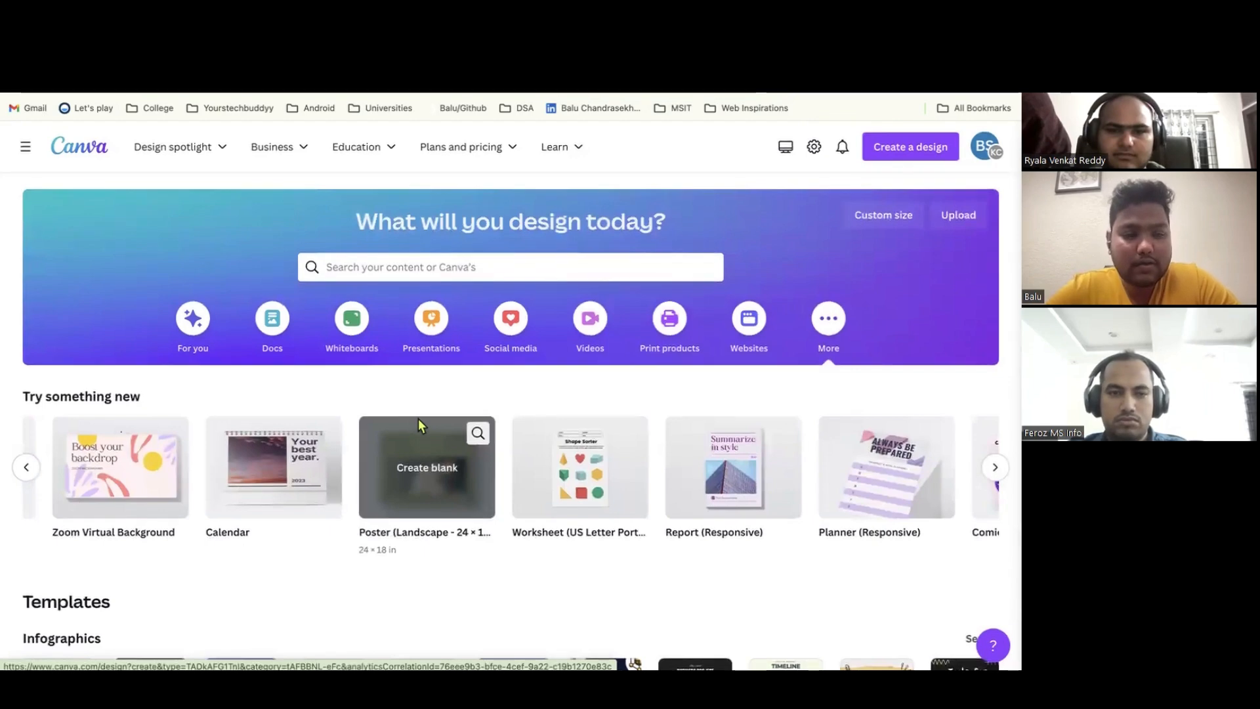
pyautogui.hscroll(-1, 418, 420)
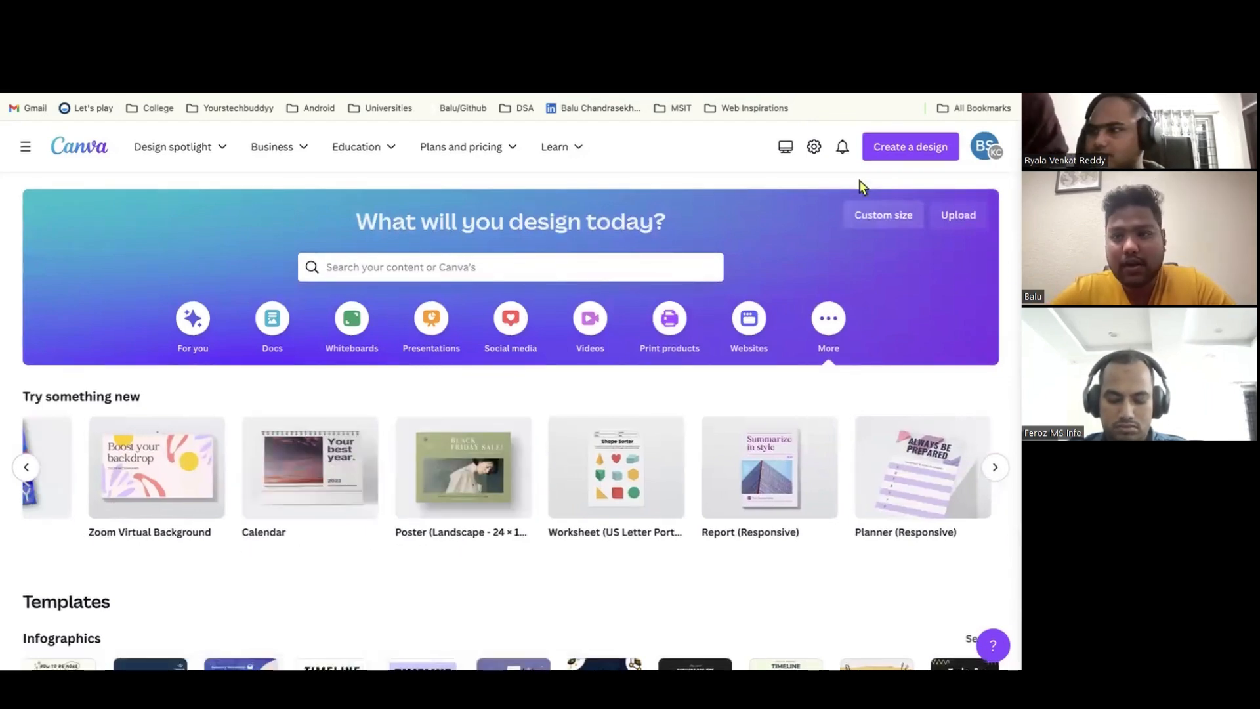
pyautogui.click(909, 148)
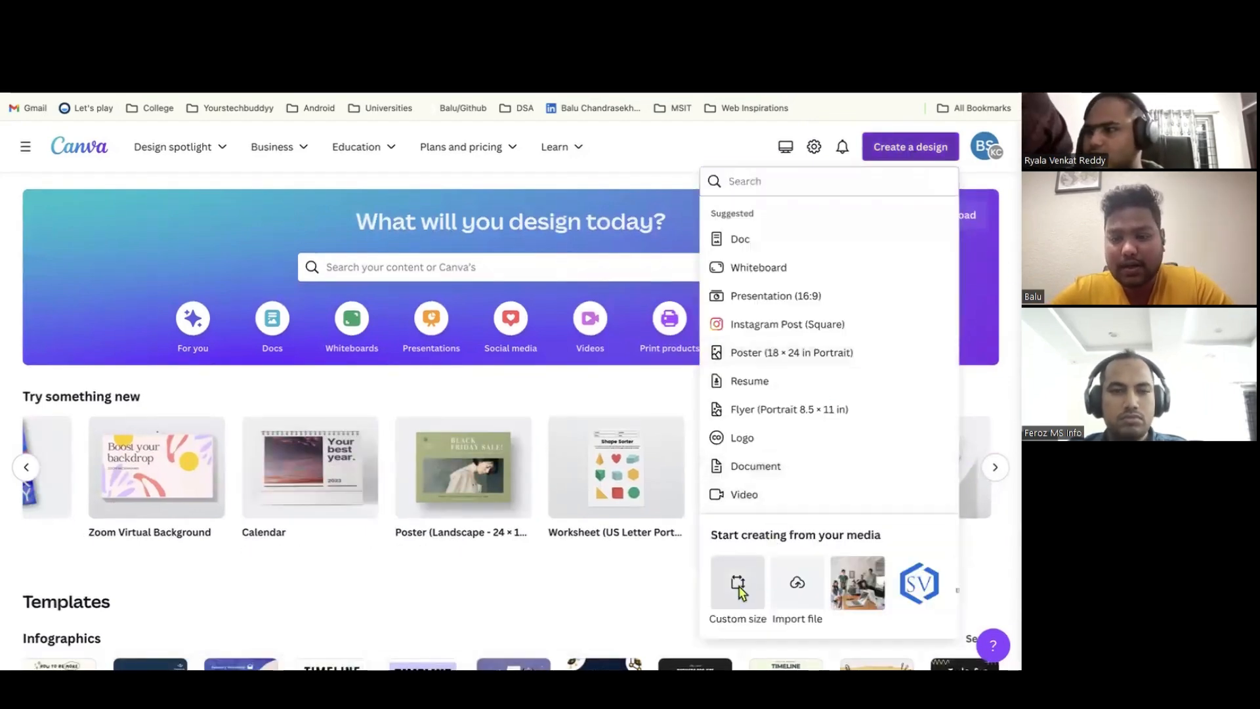
pyautogui.click(737, 581)
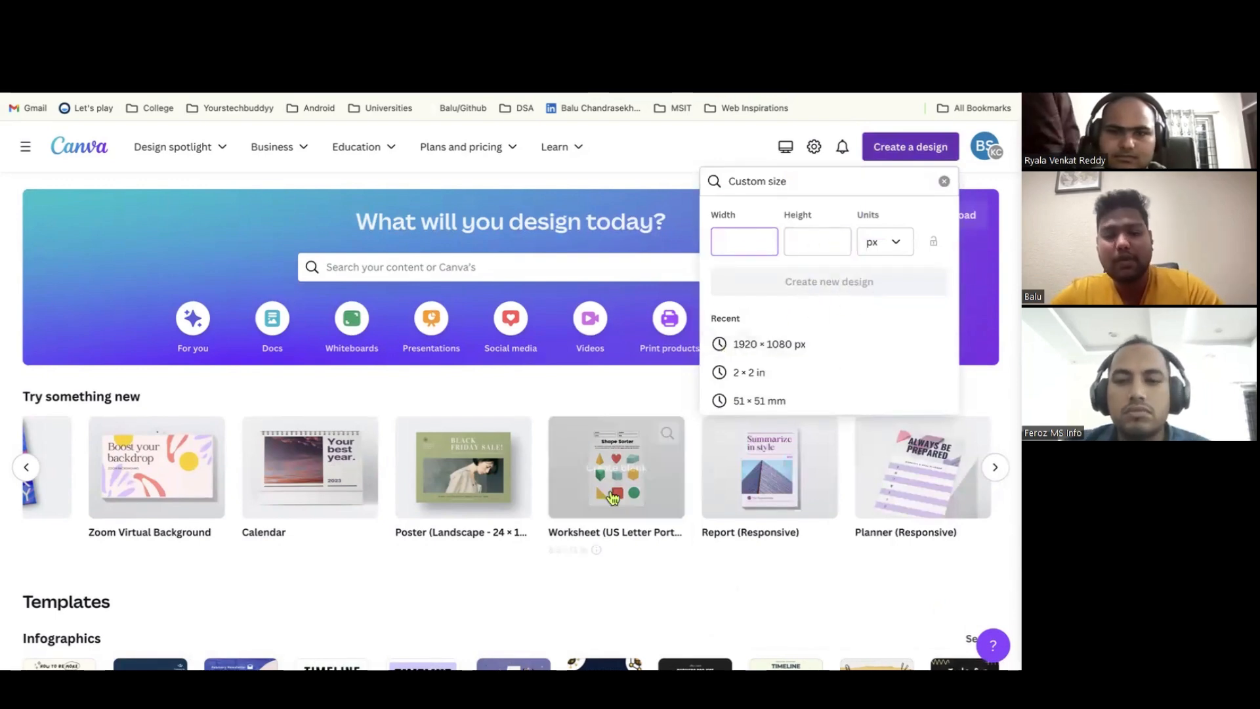
pyautogui.click(535, 588)
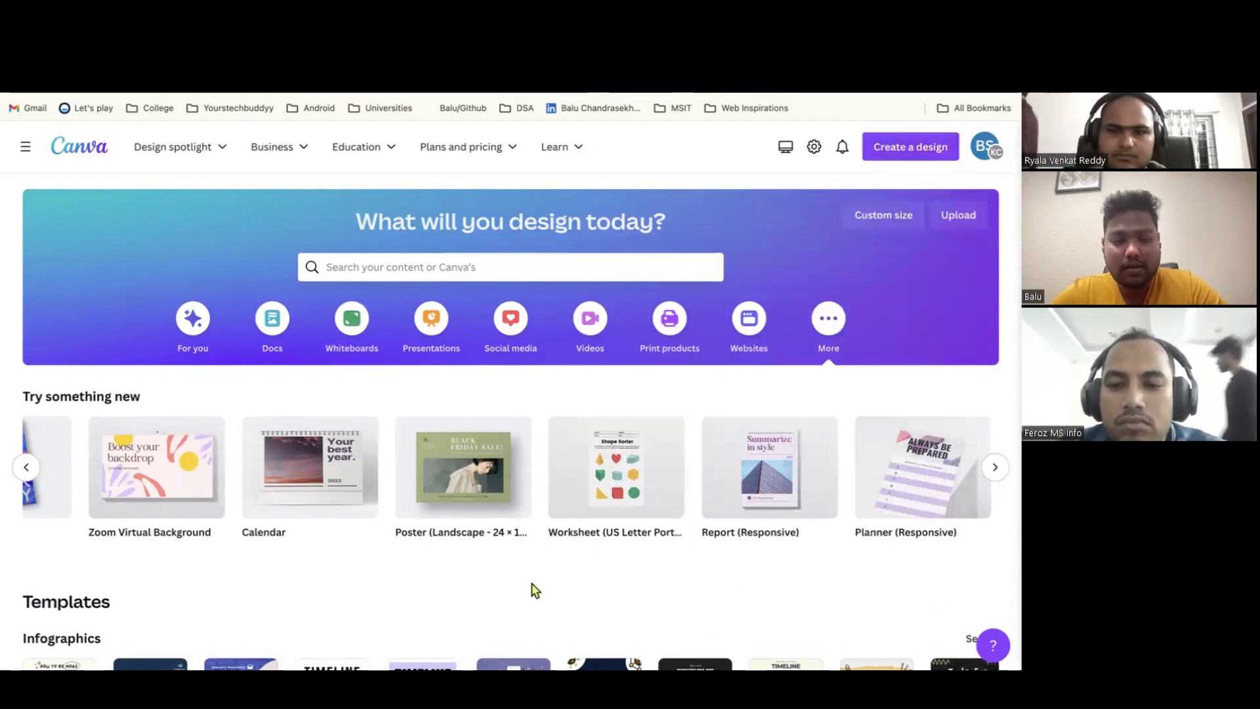
# Search the templates for "flyer"
pyautogui.click(478, 275)
pyautogui.write('flyer')
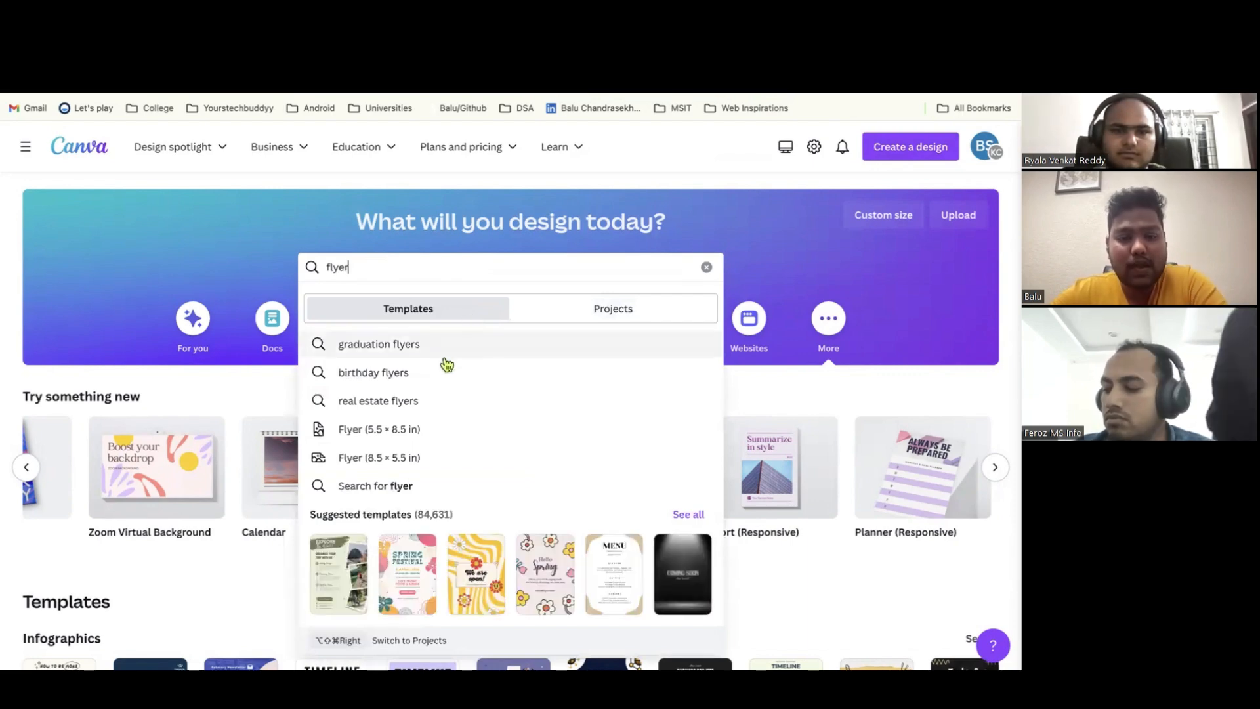
pyautogui.scroll(-1, 454, 493)
pyautogui.scroll(1, 454, 499)
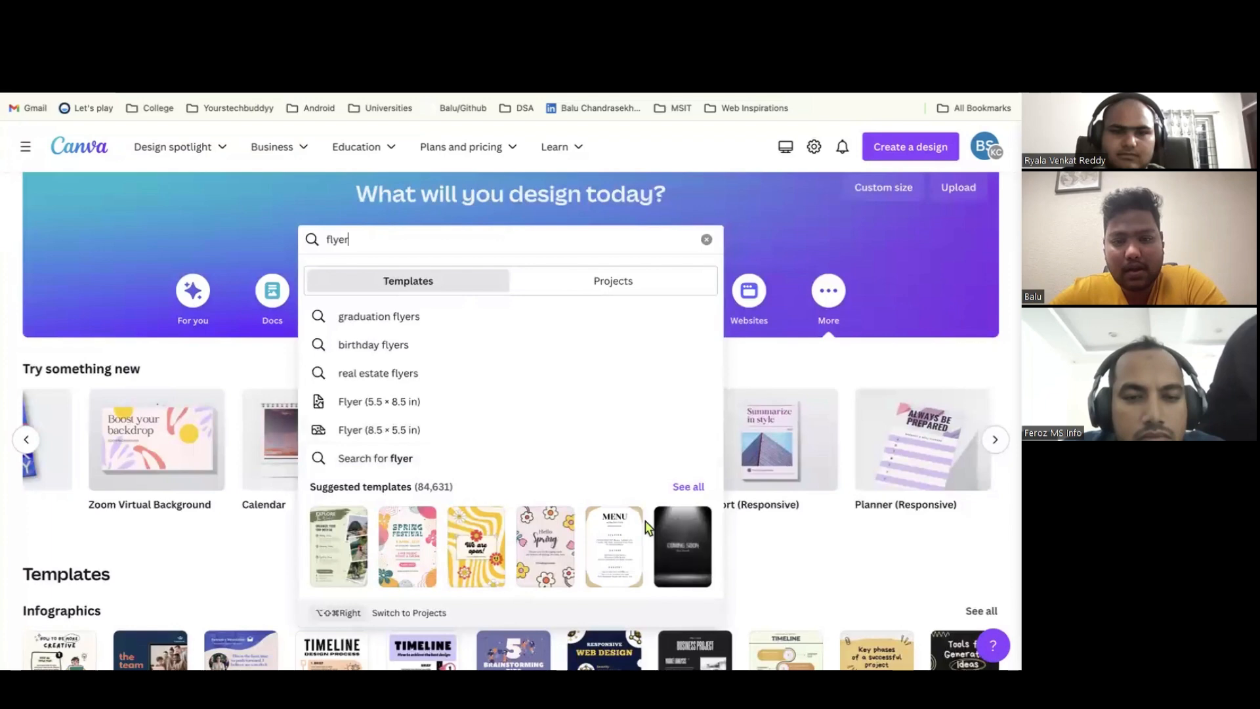
pyautogui.press('Return')
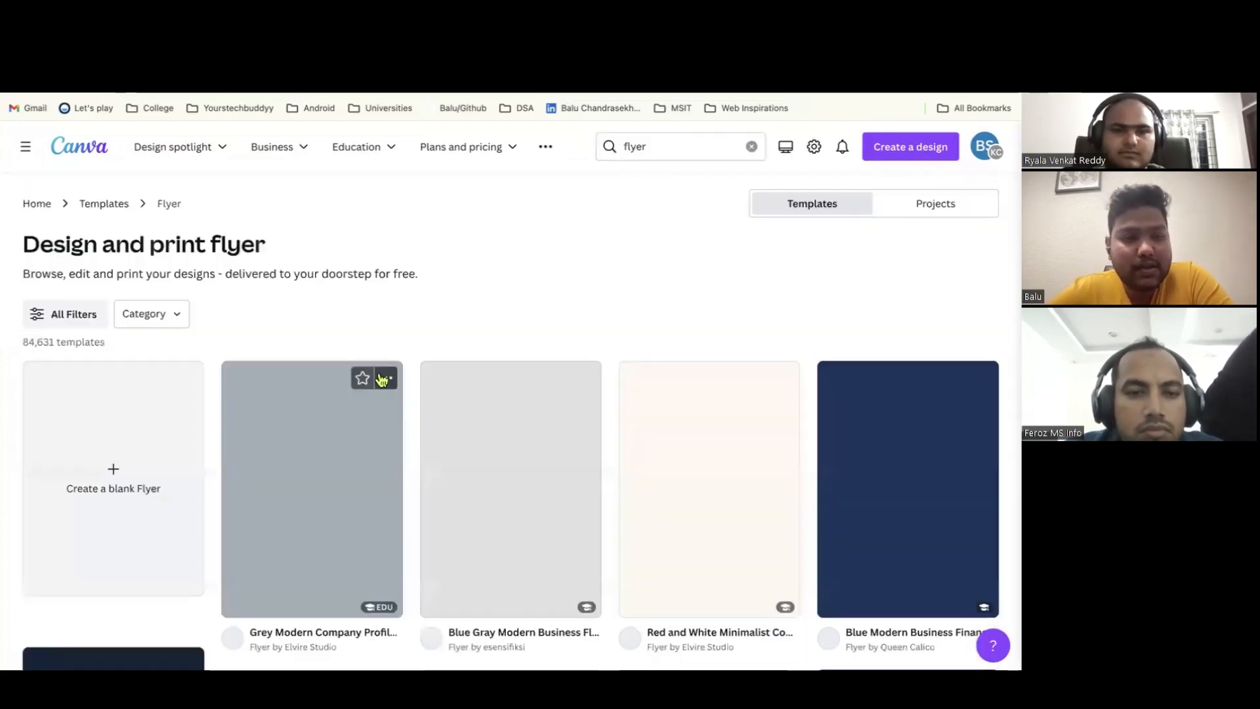
# Look through the flyer templates and create a blank flyer
pyautogui.scroll(-1, 380, 379)
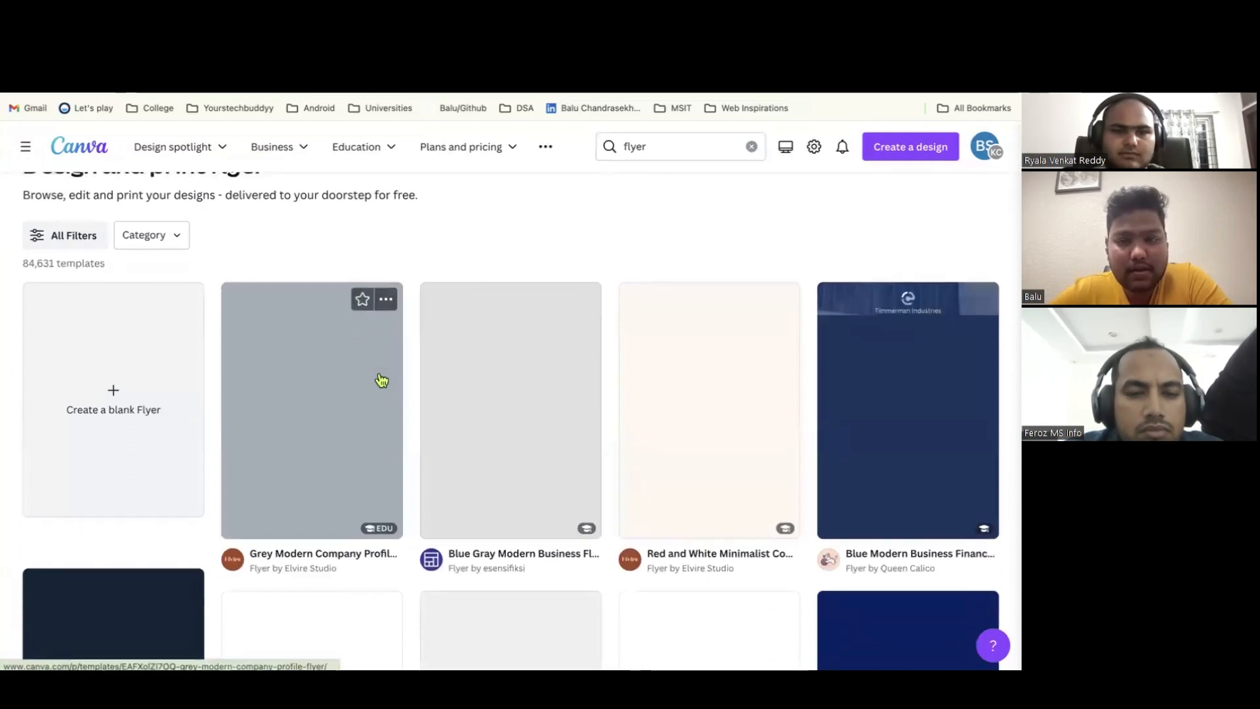
pyautogui.scroll(-1, 381, 379)
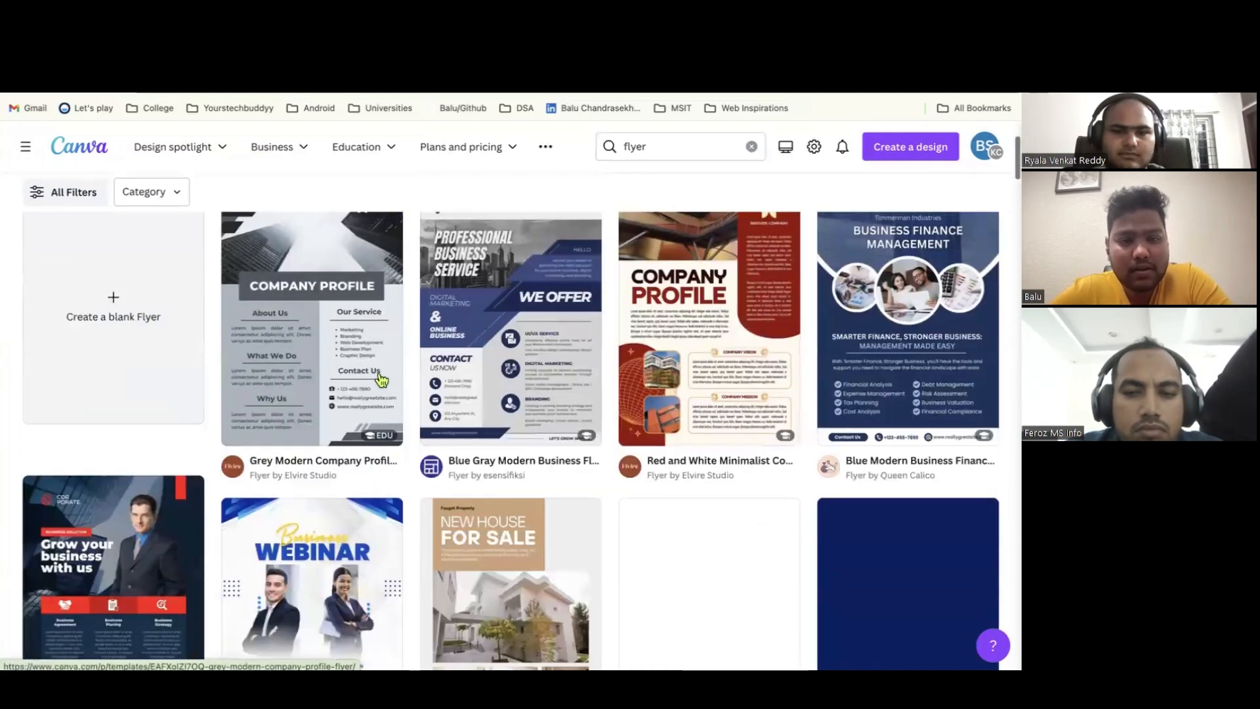
pyautogui.scroll(-2, 380, 380)
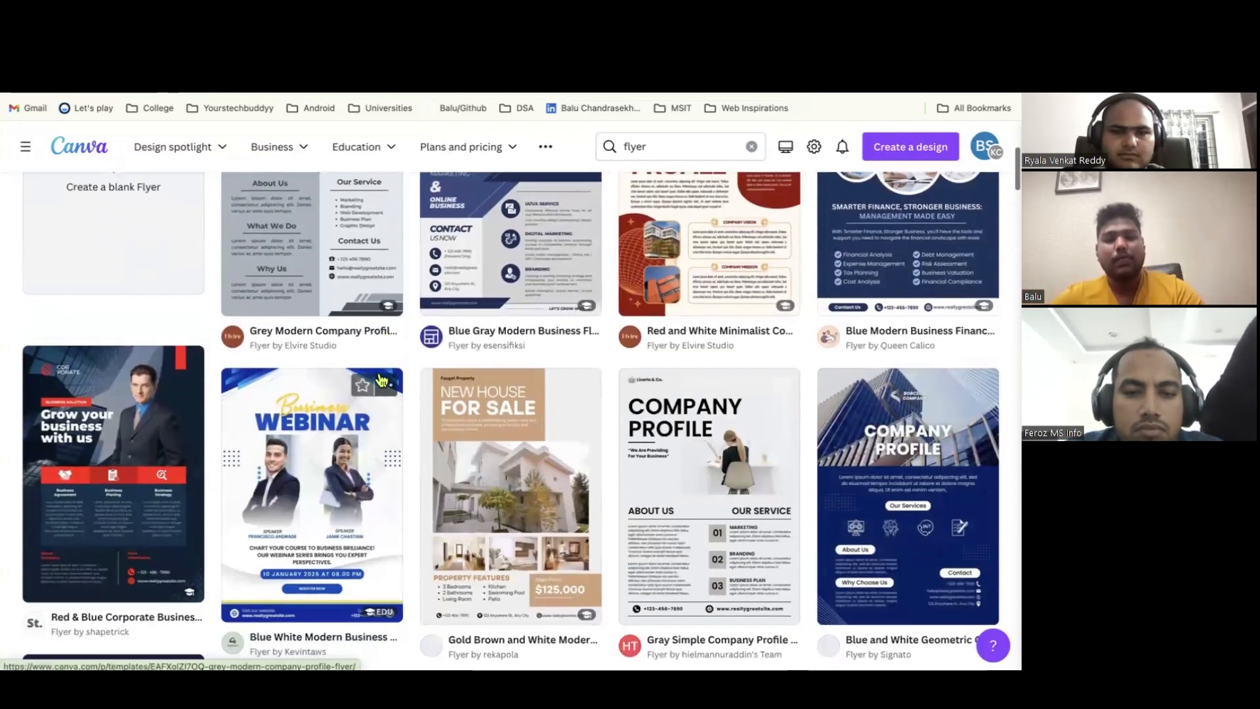
pyautogui.scroll(-2, 381, 379)
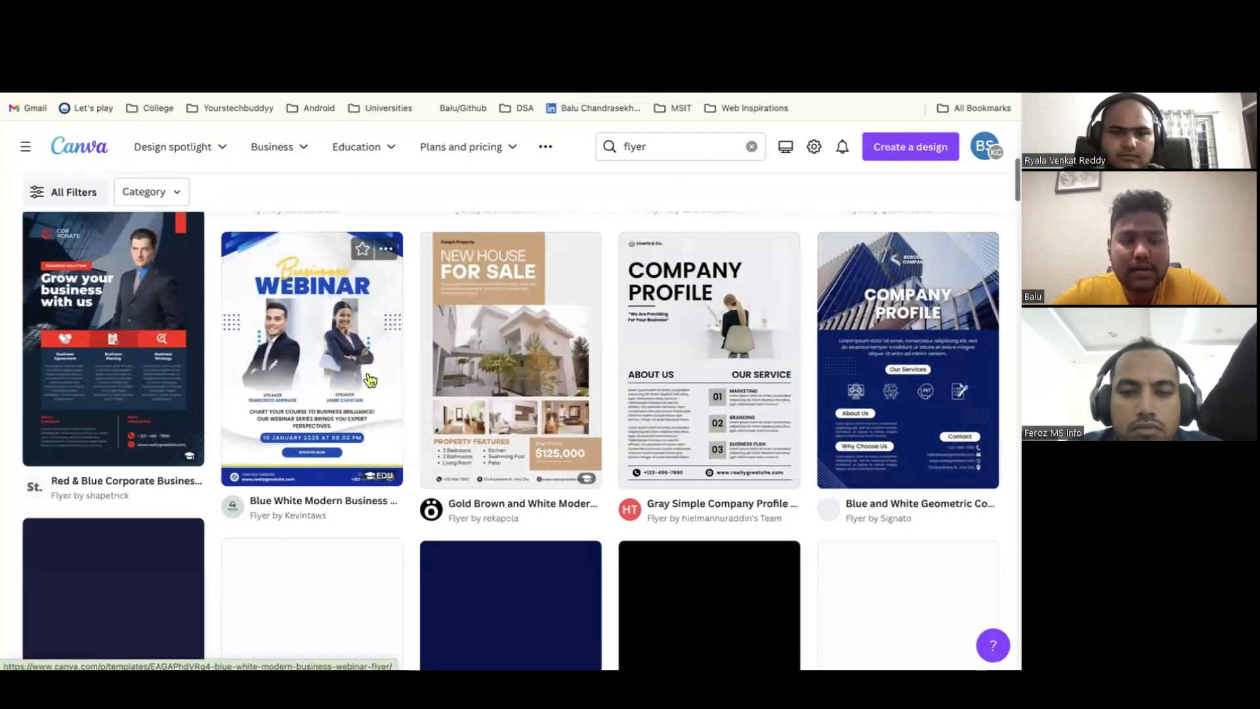
pyautogui.scroll(2, 460, 370)
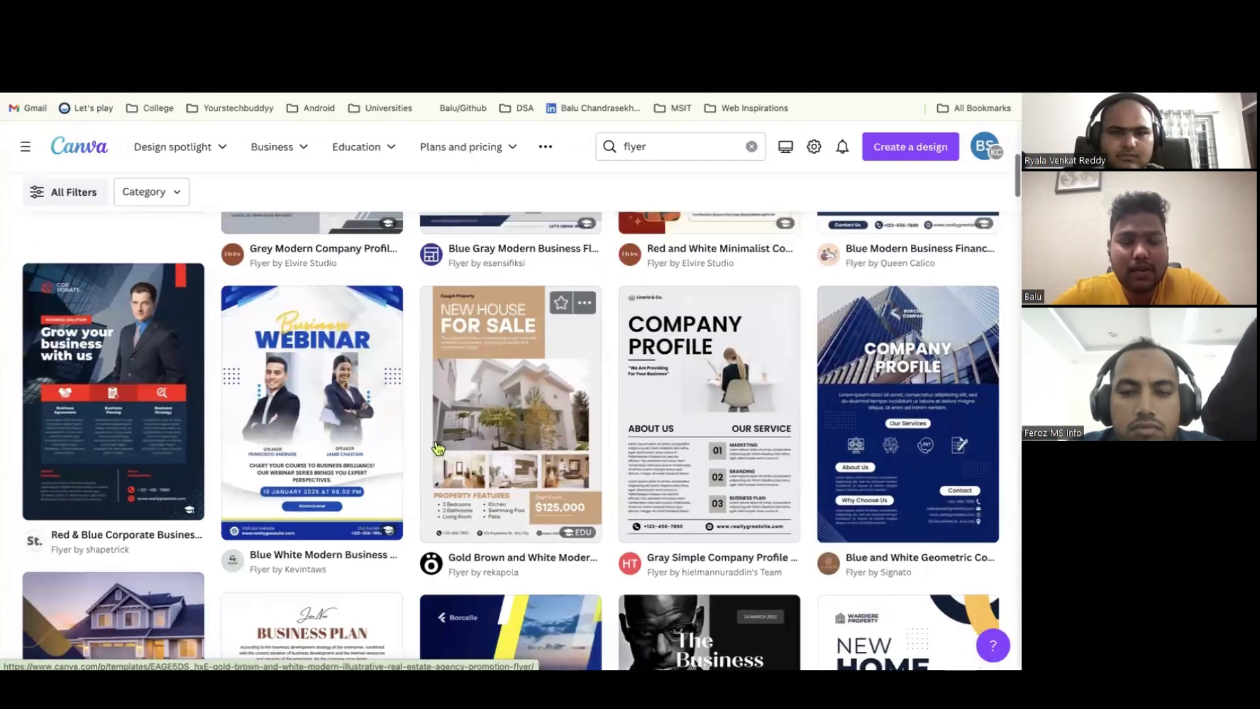
pyautogui.scroll(2, 437, 448)
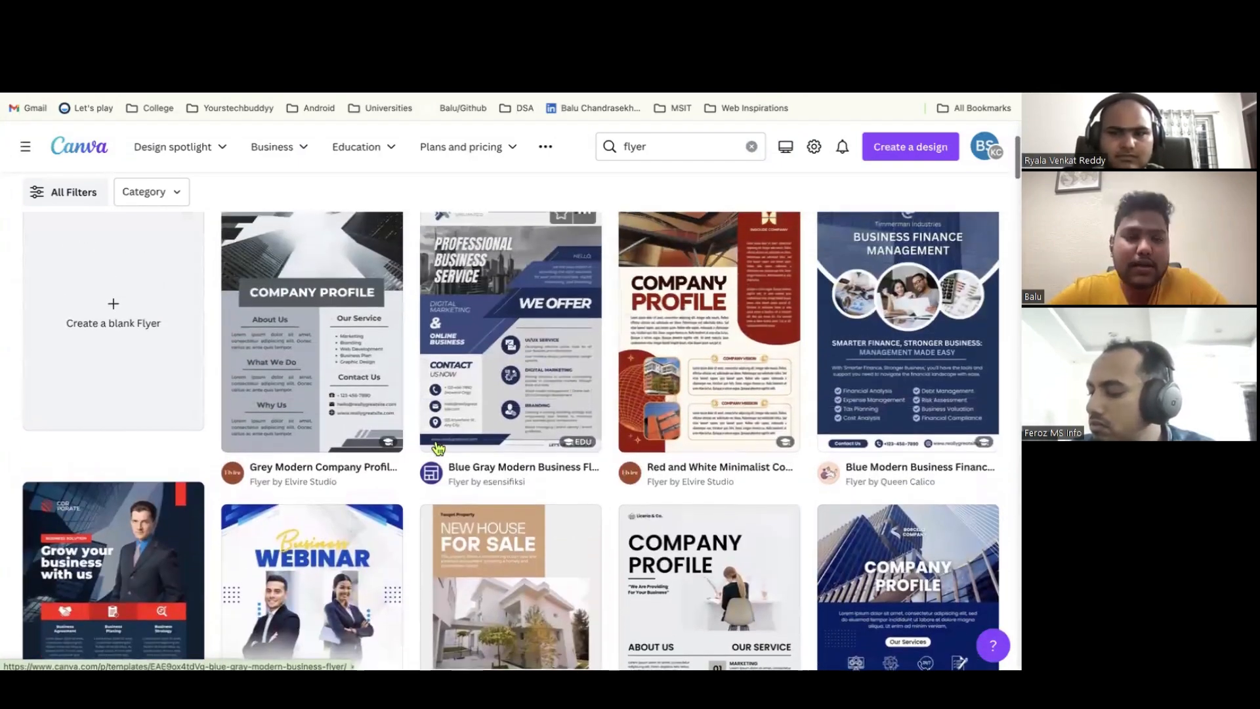
pyautogui.scroll(1, 438, 448)
pyautogui.click(112, 402)
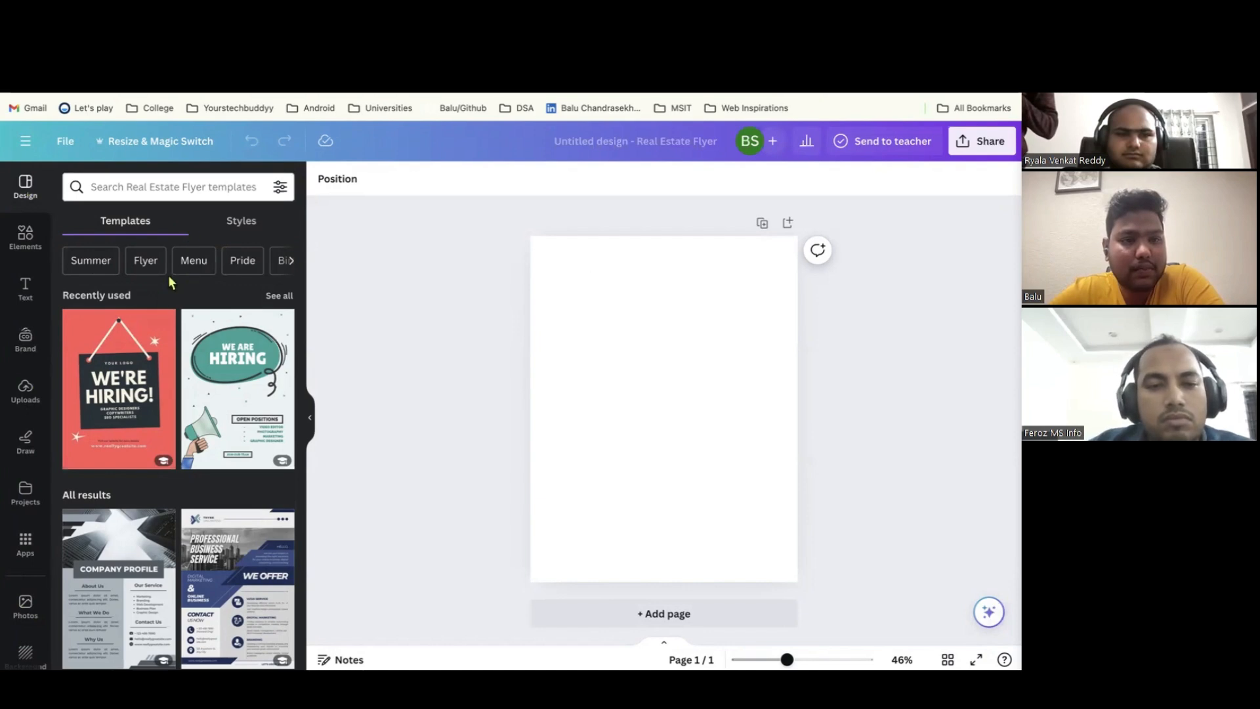
# Find templates for "we are hiring" and apply the Yellow White Modern We Are Hiring Flyer to the blank page
pyautogui.click(164, 189)
pyautogui.write('hiring')
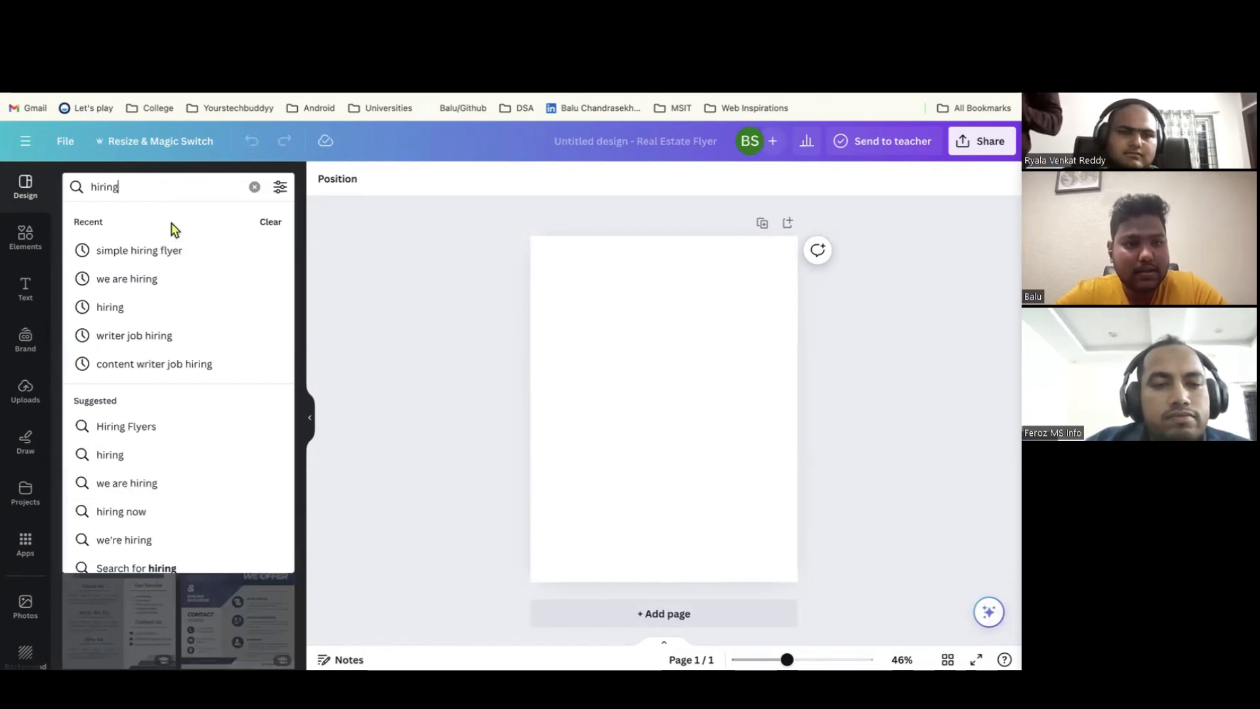
pyautogui.click(164, 278)
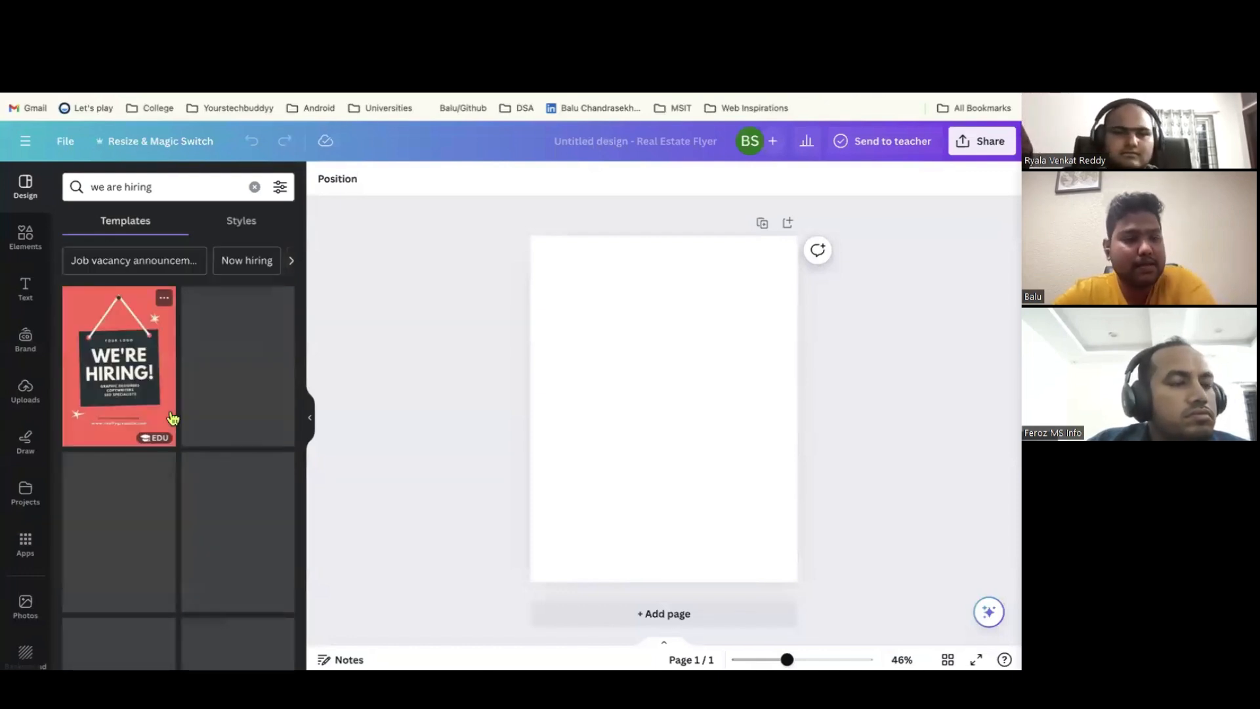
pyautogui.scroll(-1, 172, 418)
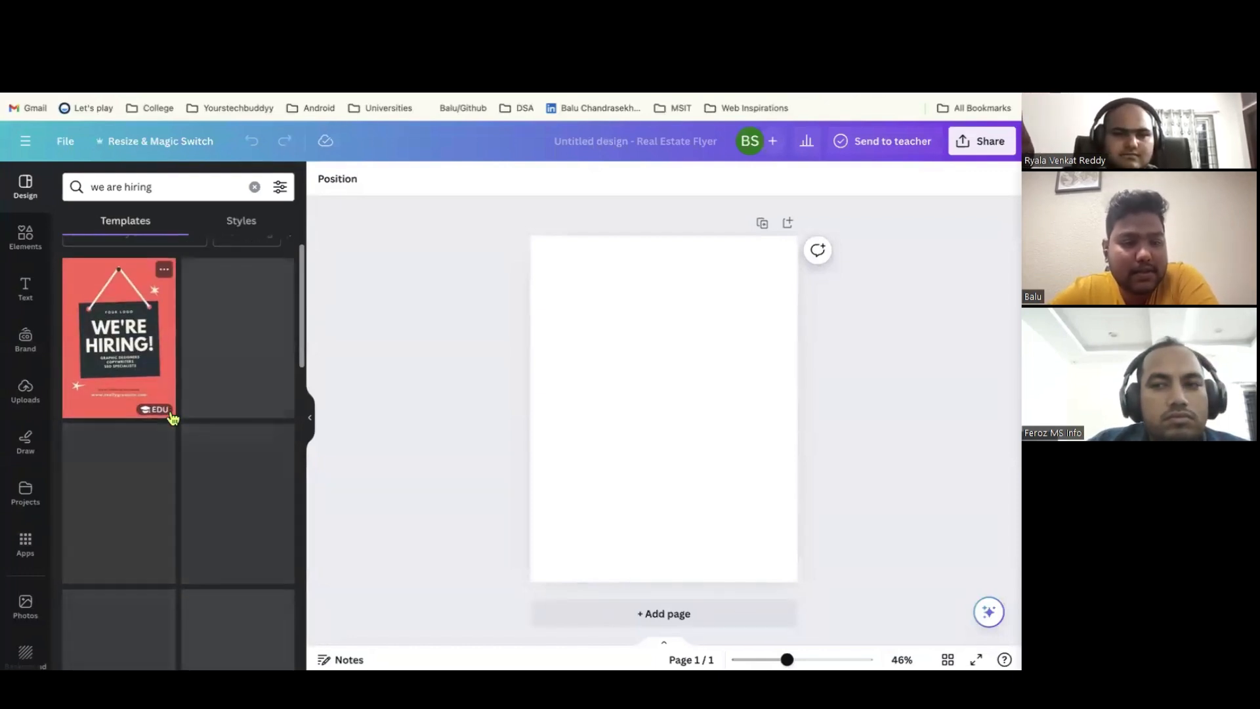
pyautogui.scroll(-4, 173, 418)
pyautogui.click(120, 442)
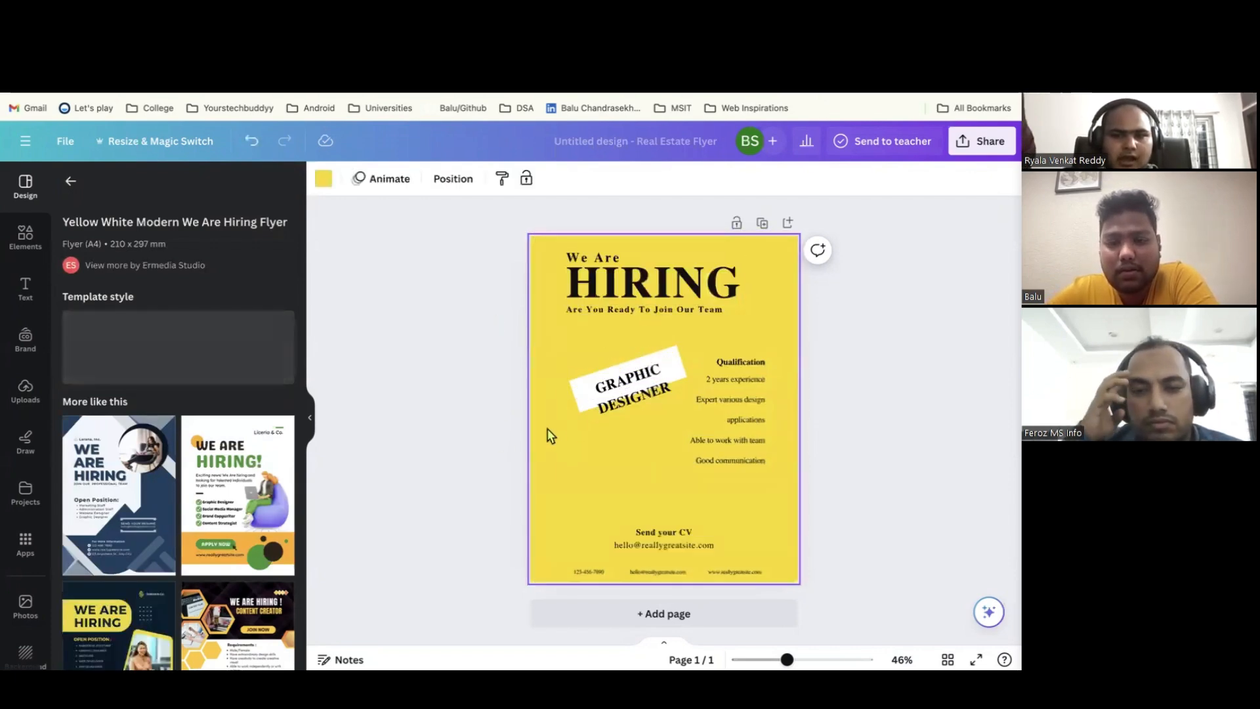
pyautogui.click(698, 283)
pyautogui.click(691, 280)
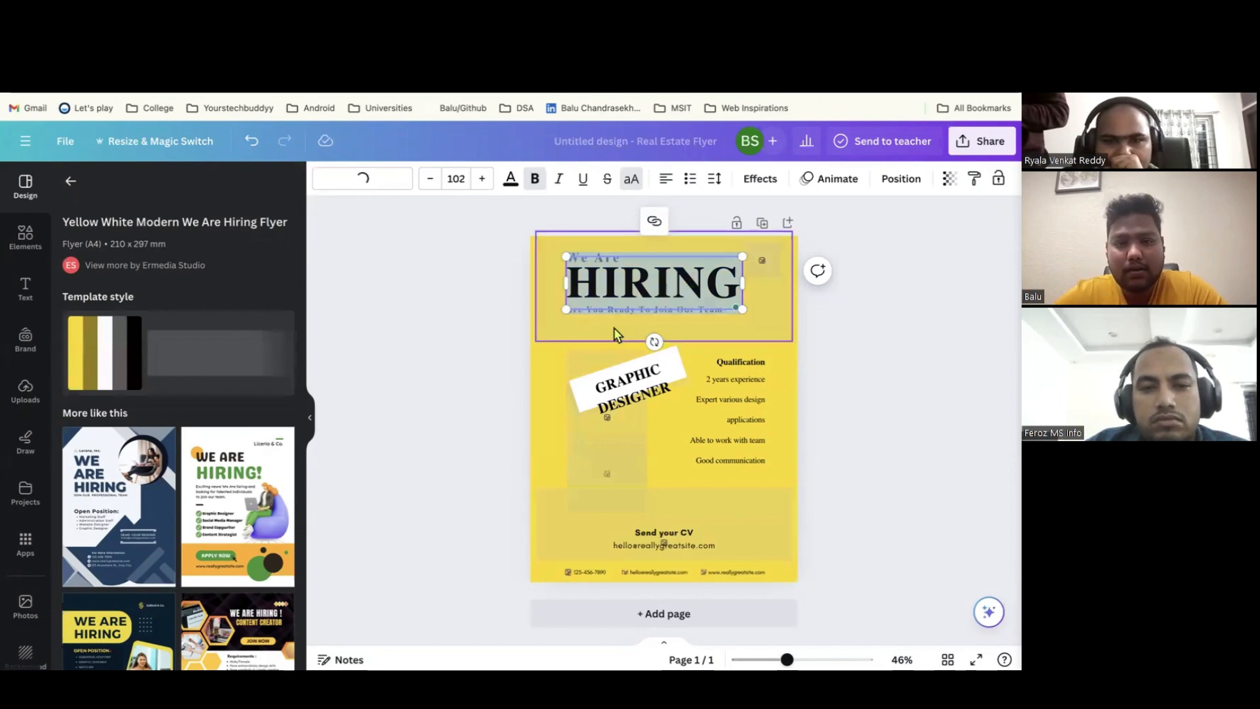
pyautogui.click(480, 384)
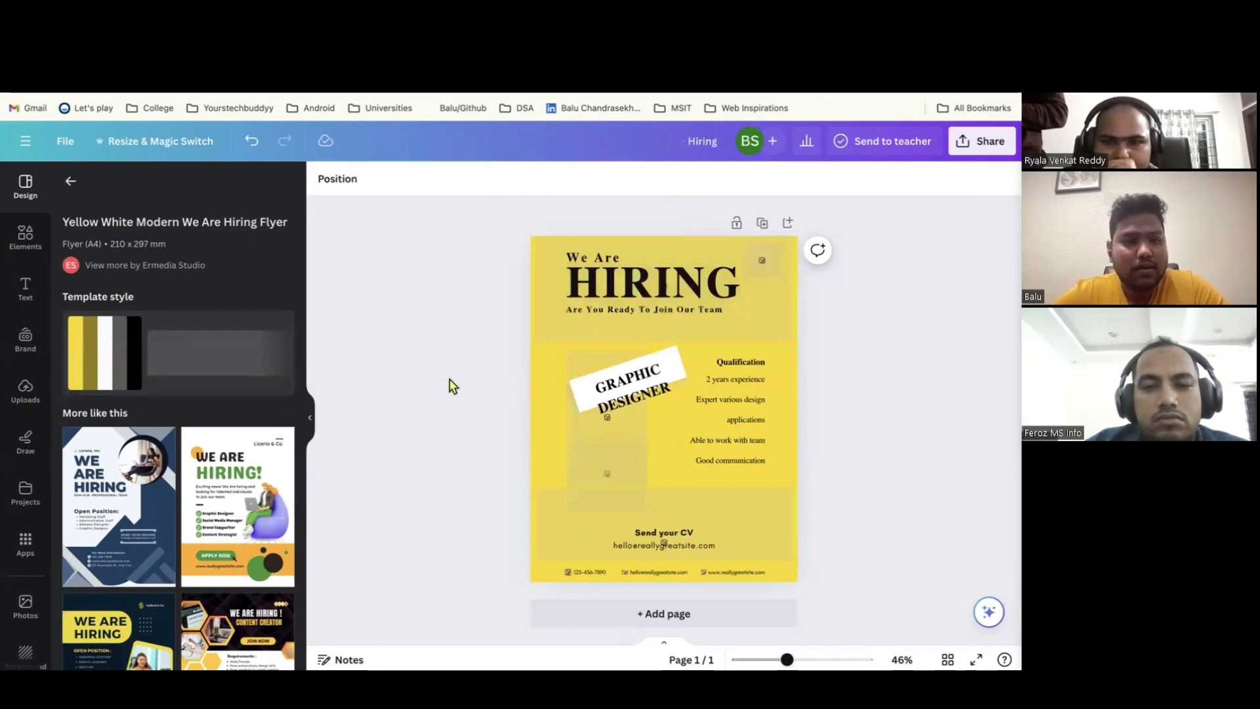
# Search the design elements for "hiring"
pyautogui.click(25, 238)
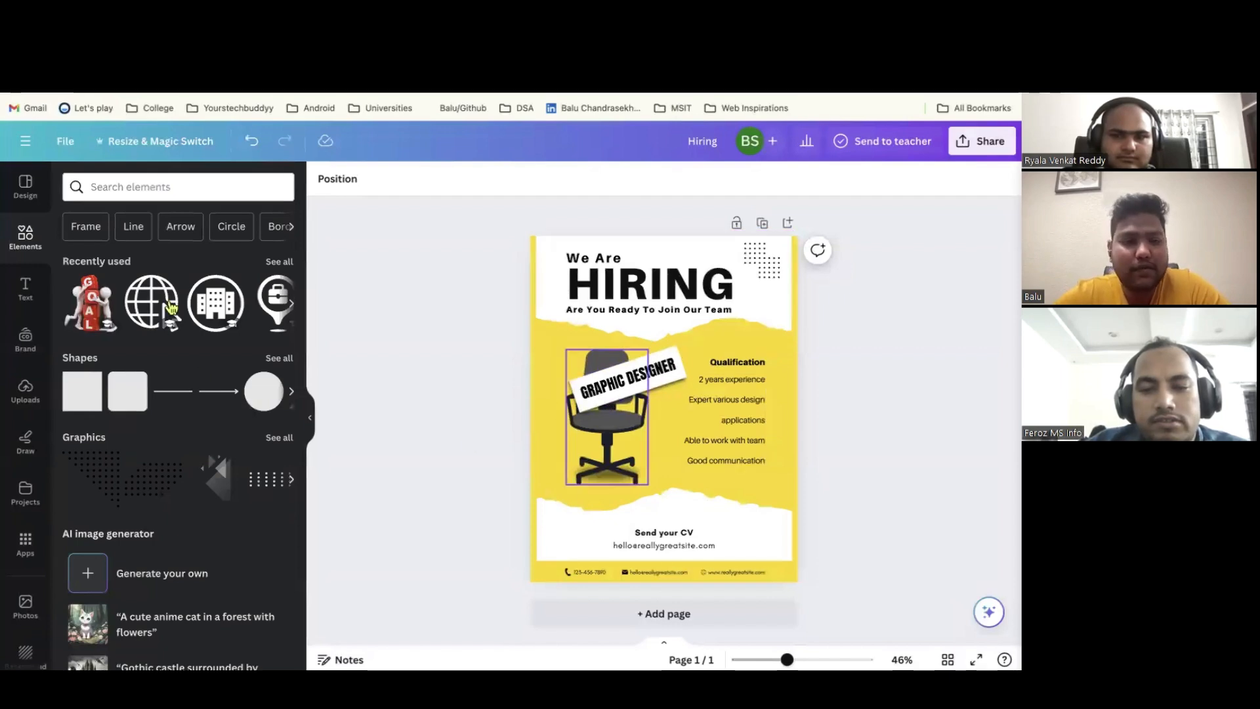
pyautogui.click(124, 191)
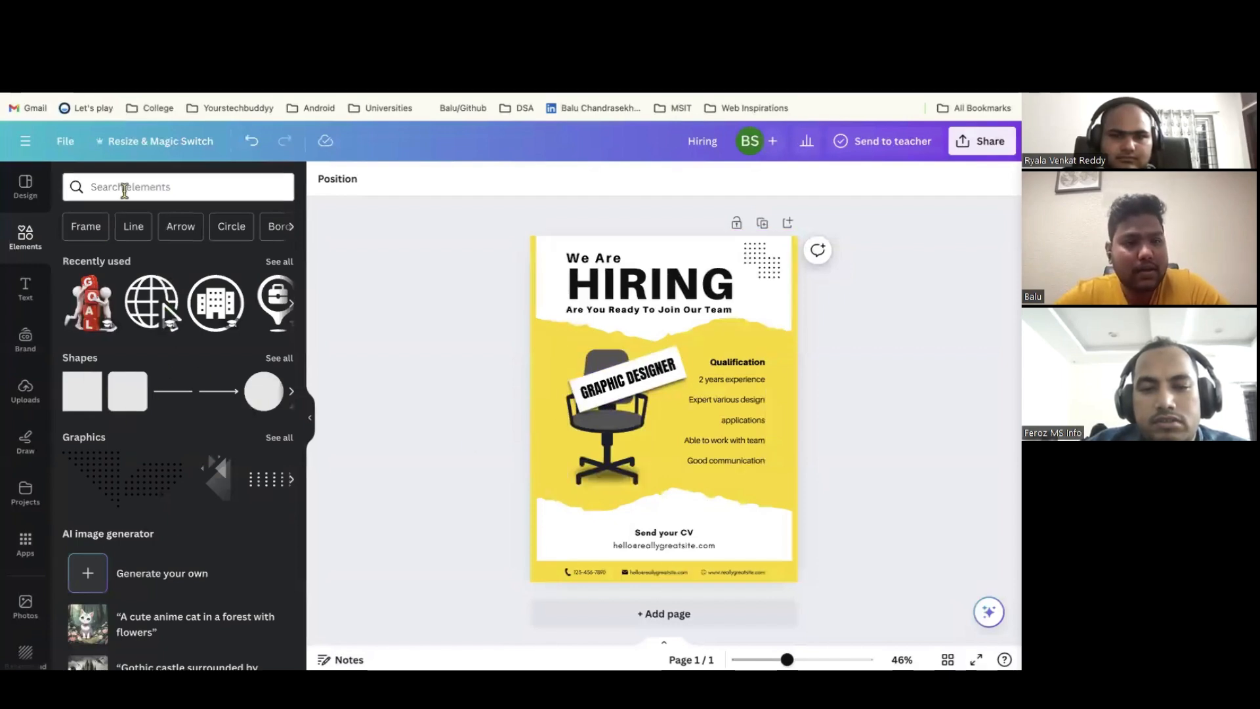
pyautogui.write('hrii')
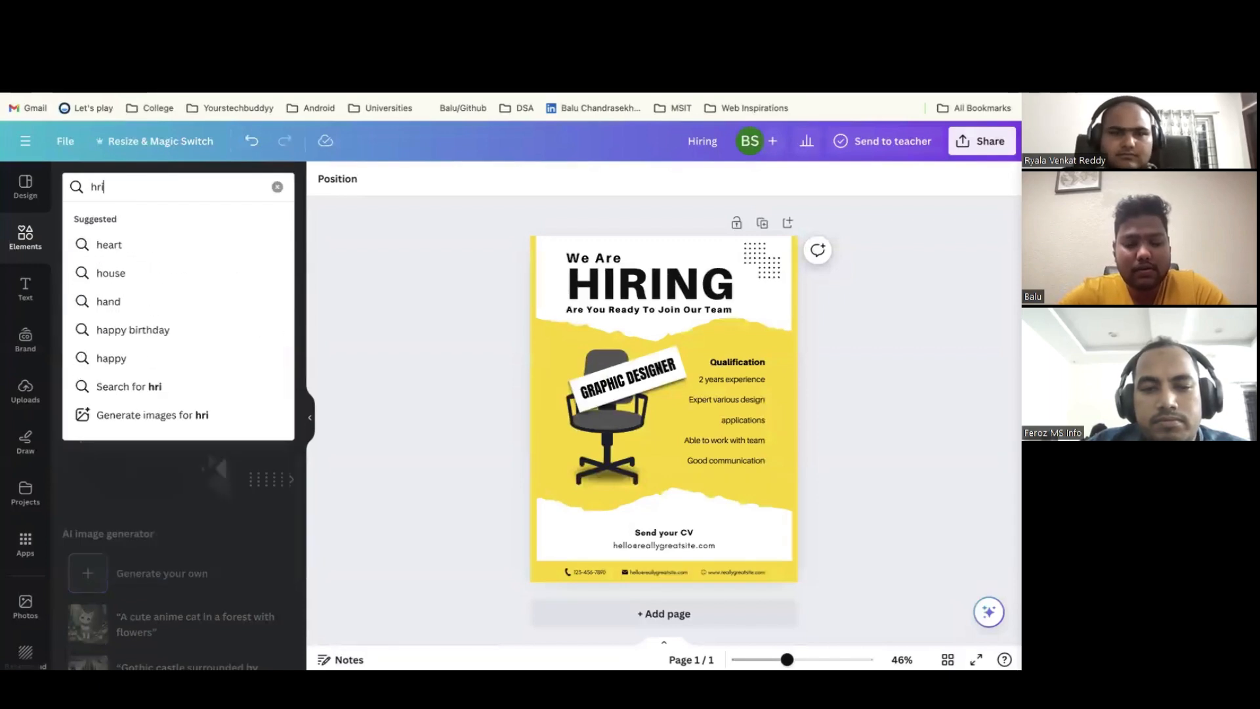
pyautogui.press('BackSpace')
pyautogui.press('BackSpace')
pyautogui.press('BackSpace')
pyautogui.write('iringh')
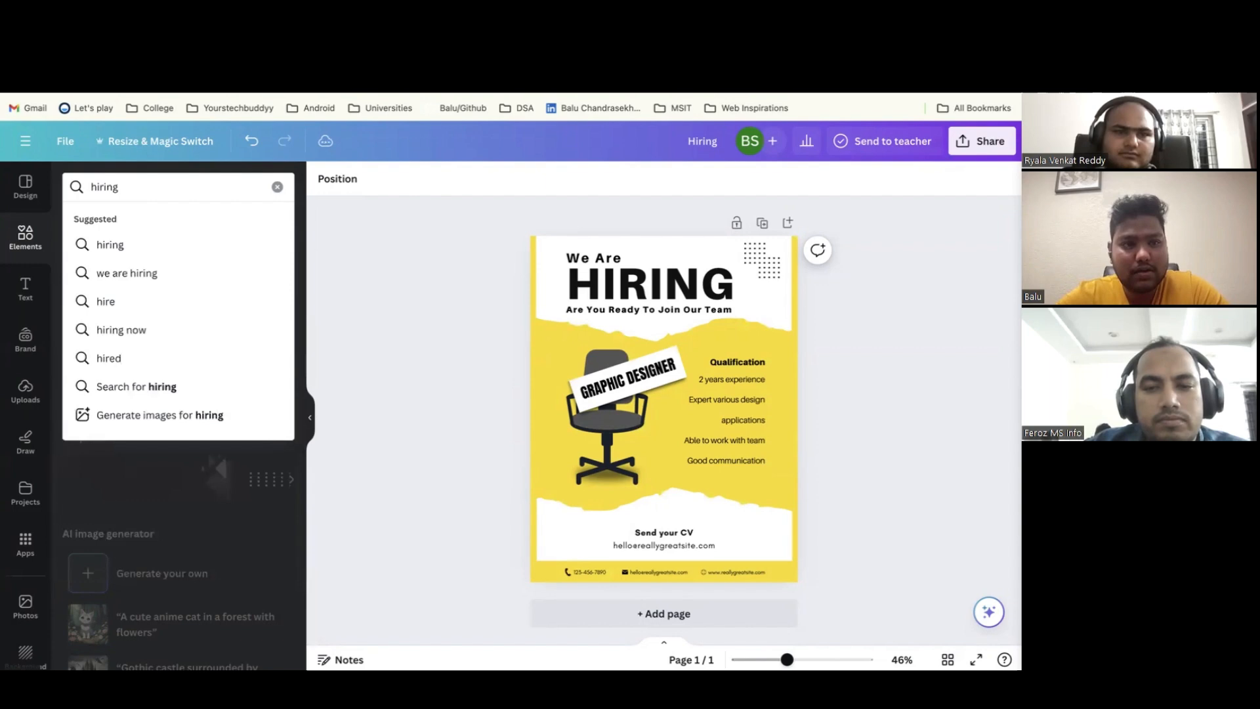
pyautogui.press('Return')
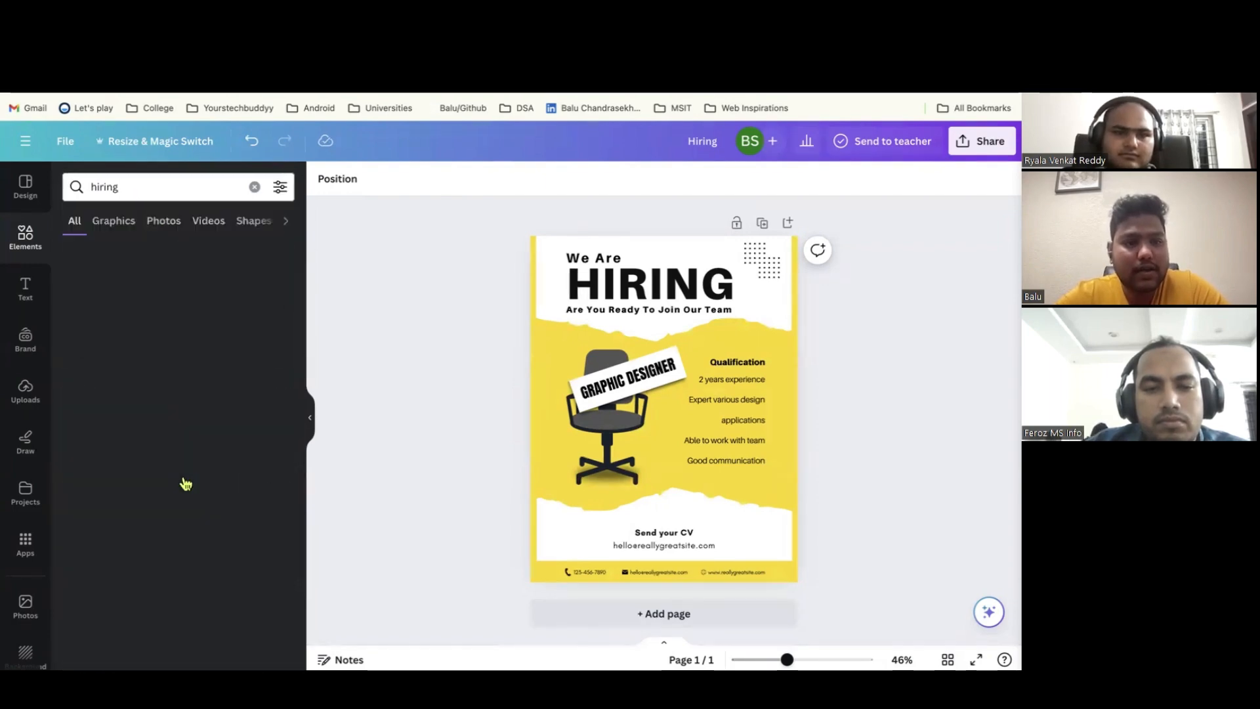
# Try the blue megaphone "HIRING" graphic on the flyer, delete it, and return to all element categories
pyautogui.scroll(-3, 185, 484)
pyautogui.scroll(-3, 185, 483)
pyautogui.scroll(-2, 186, 483)
pyautogui.scroll(5, 186, 484)
pyautogui.scroll(3, 152, 483)
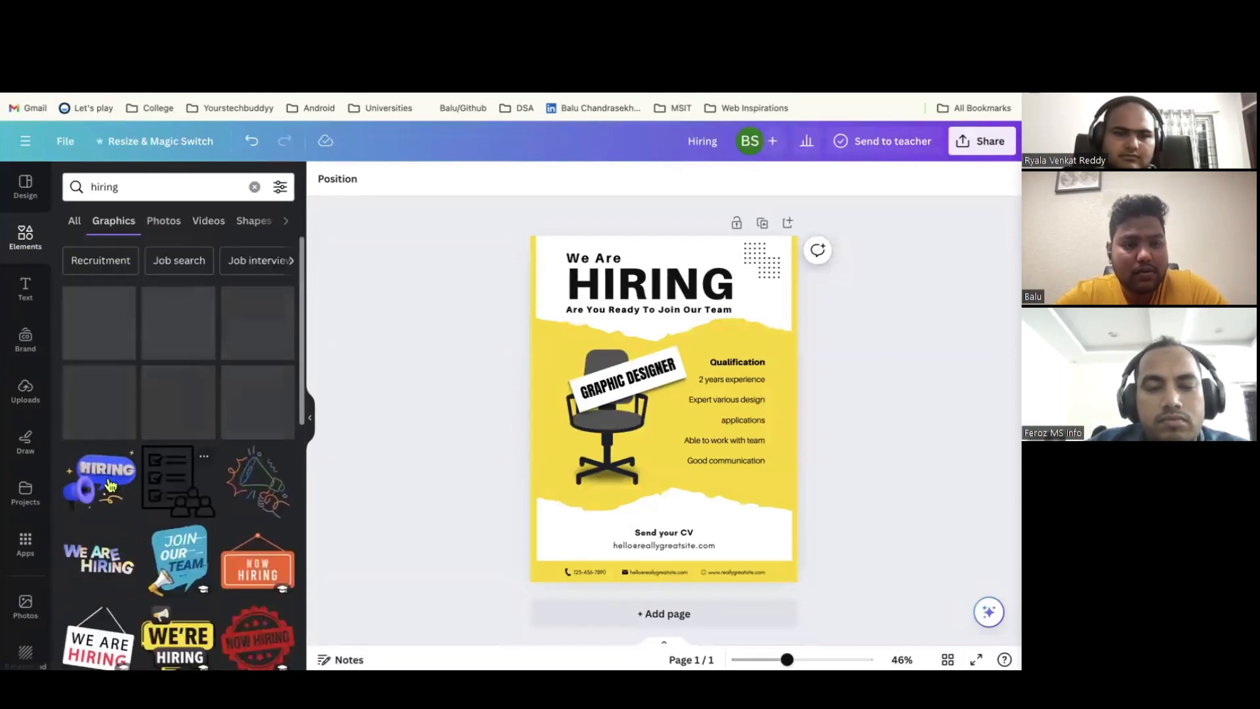
pyautogui.click(99, 476)
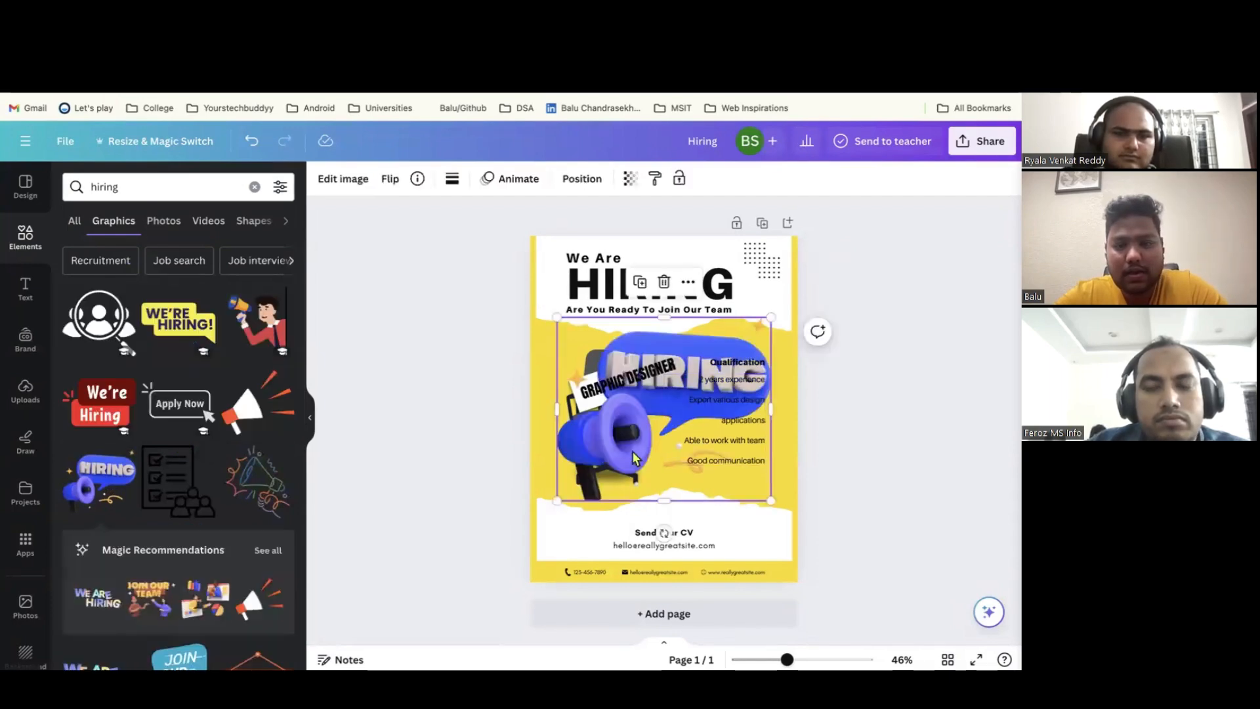
pyautogui.click(665, 282)
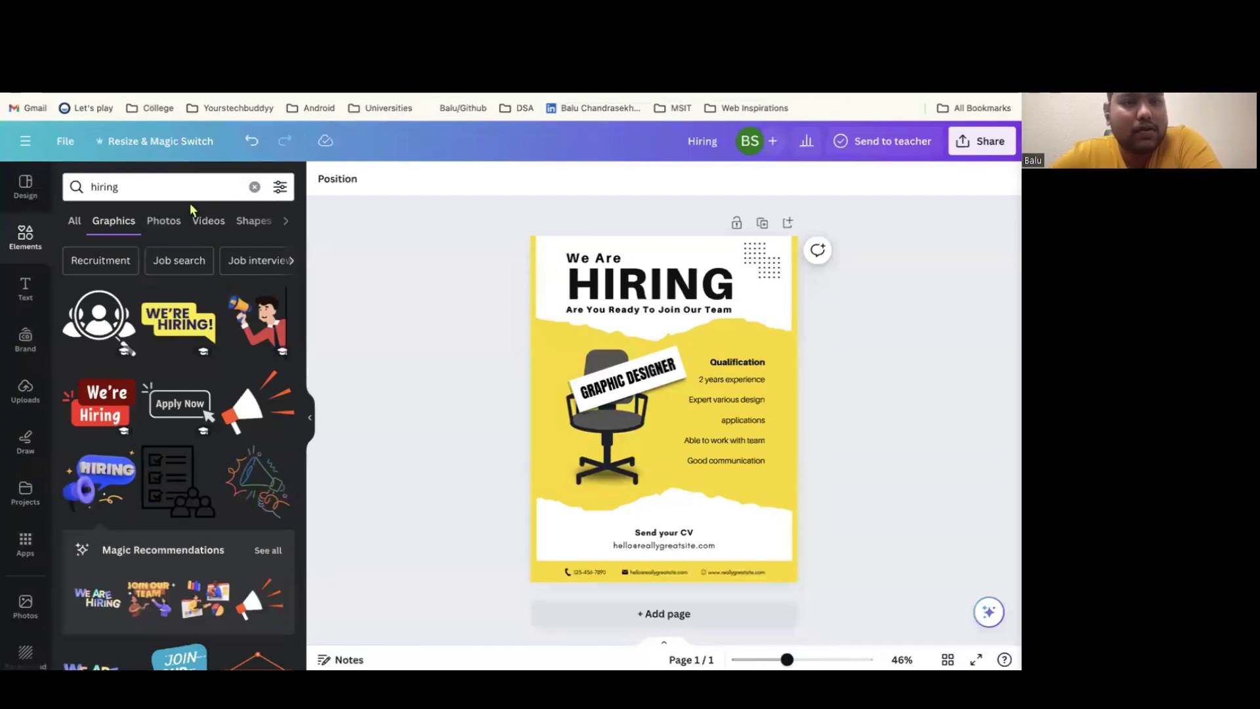
pyautogui.click(78, 225)
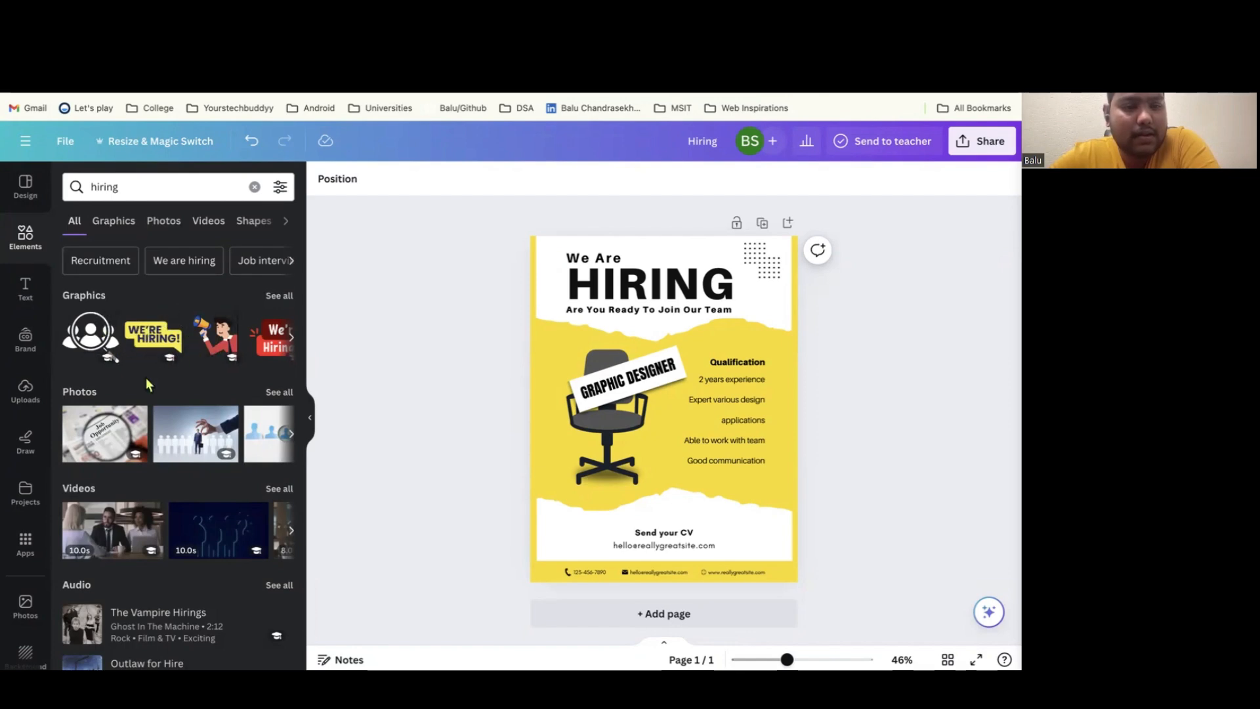
# Examine the "hiring" element results by category, including photos, videos, shapes, audio, frames, mockups and charts
pyautogui.scroll(-1, 146, 377)
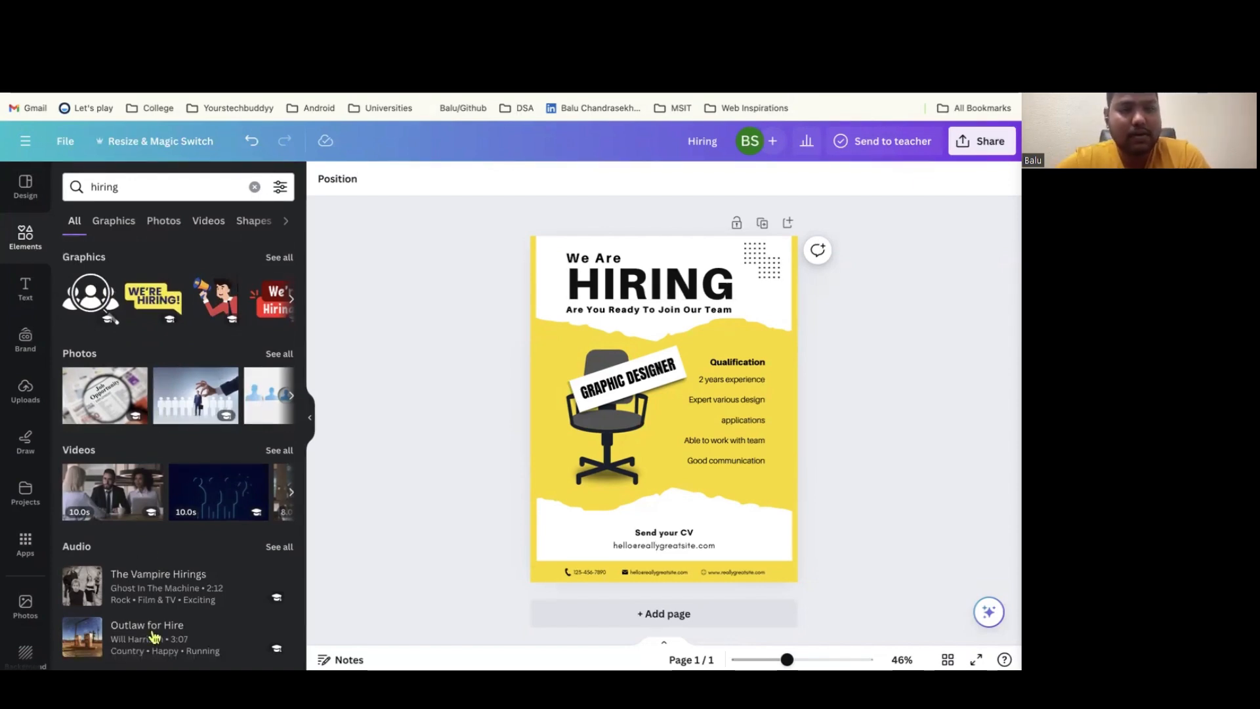
pyautogui.scroll(1, 205, 353)
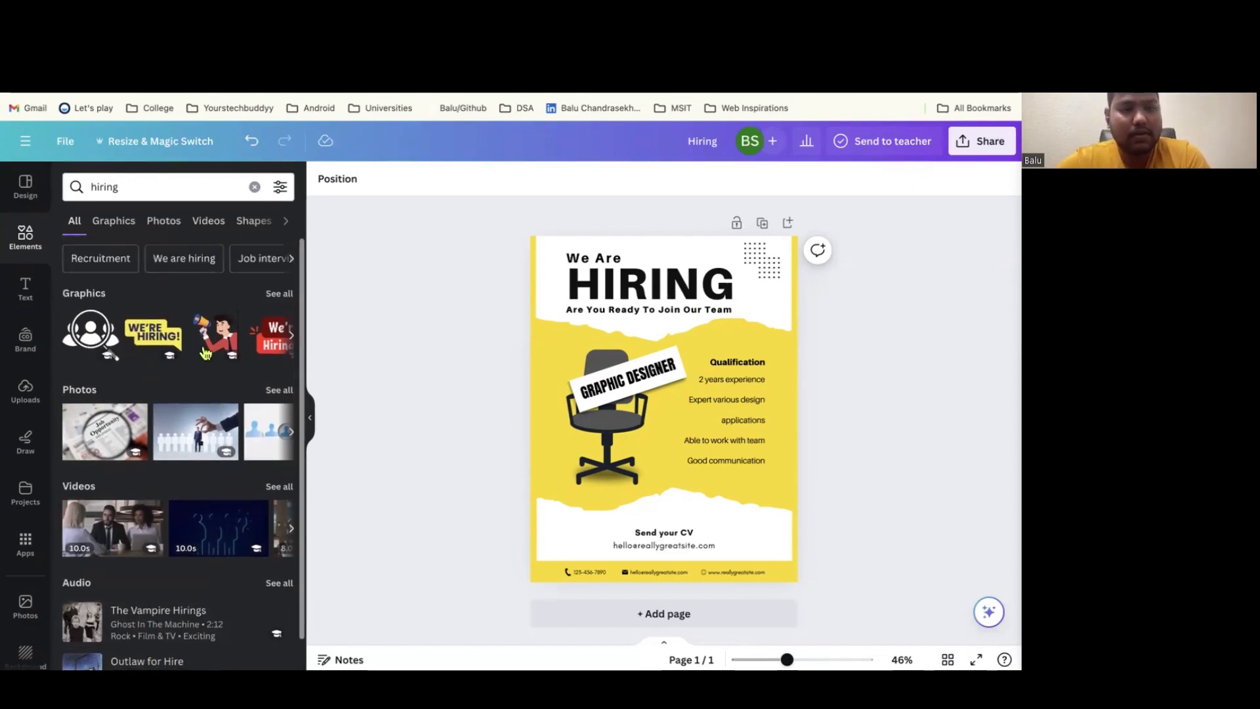
pyautogui.click(160, 223)
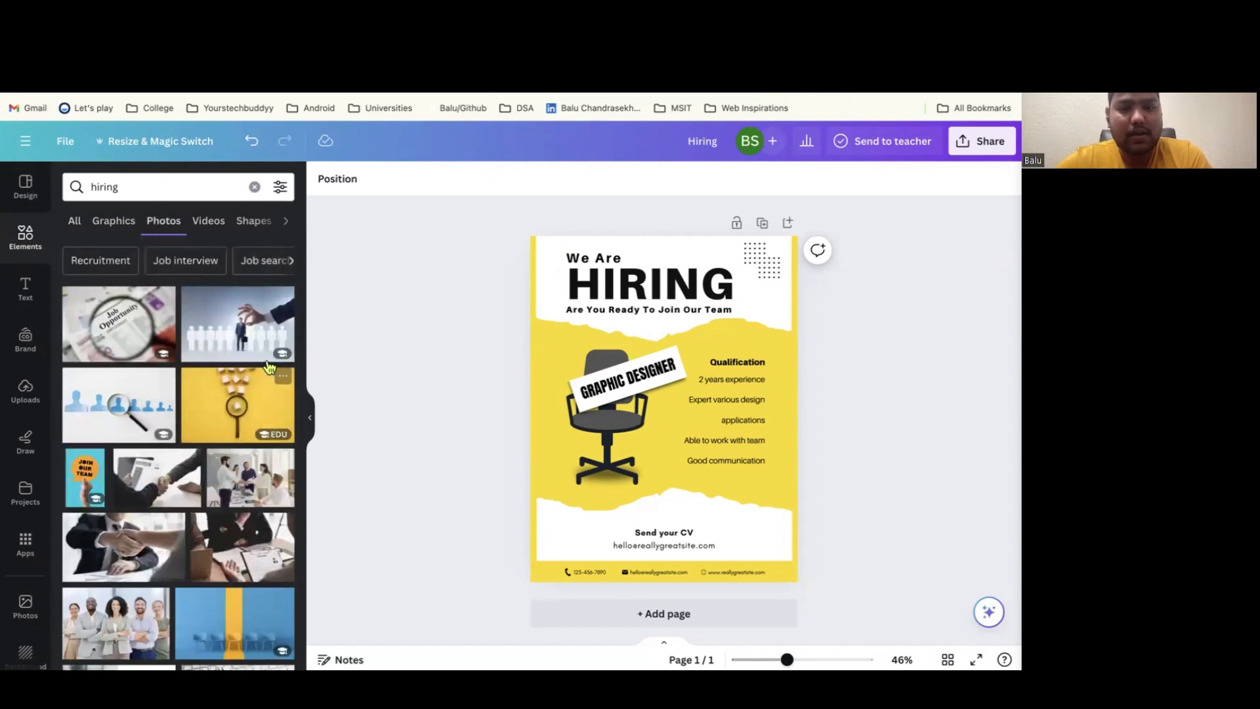
pyautogui.click(208, 221)
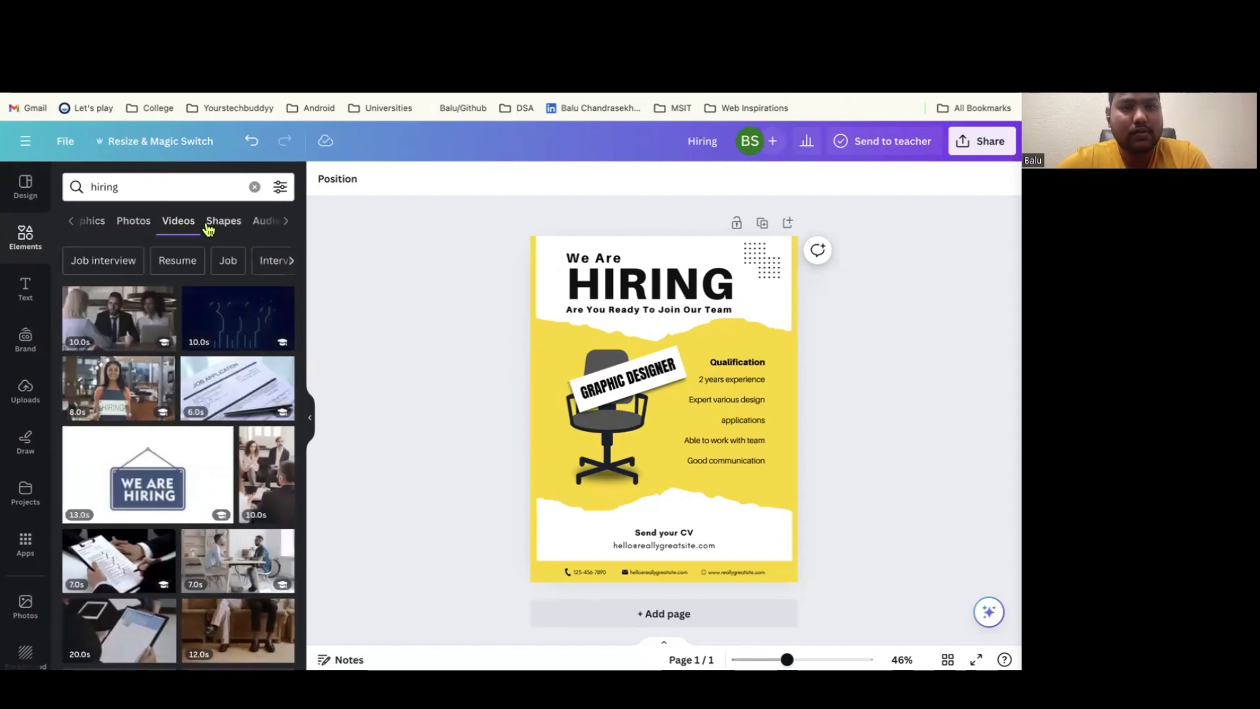
pyautogui.click(208, 223)
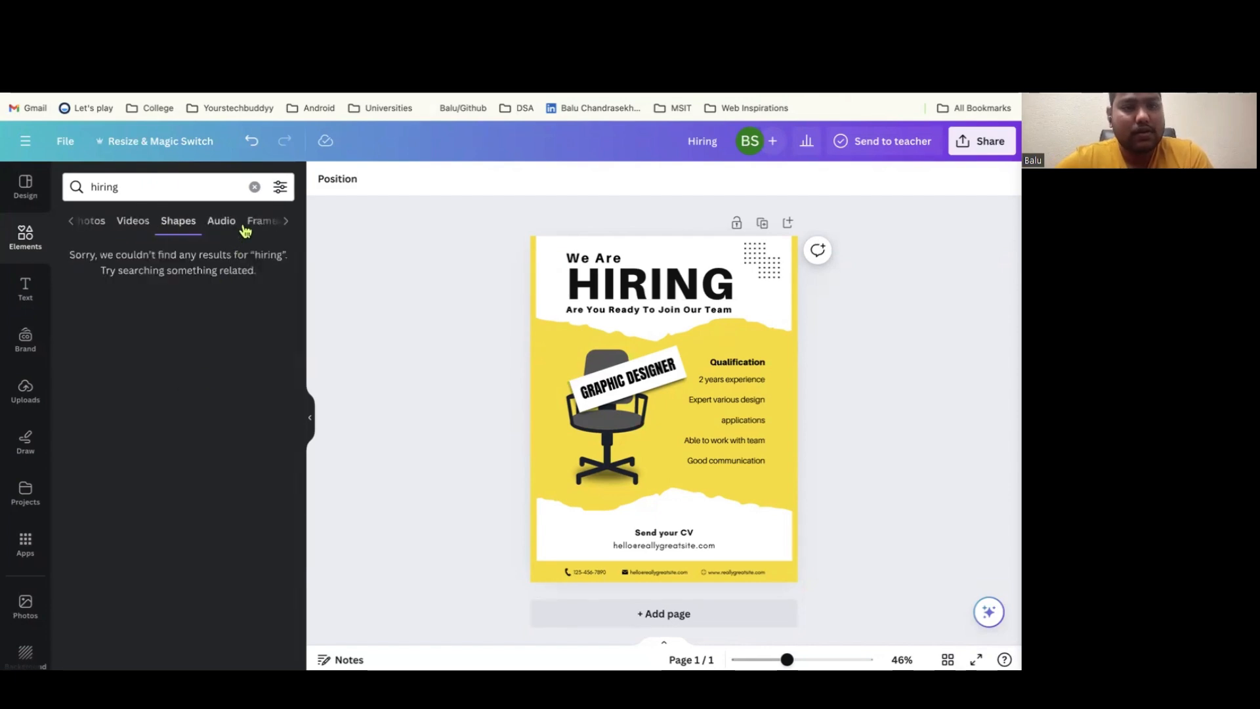
pyautogui.click(224, 223)
pyautogui.click(226, 224)
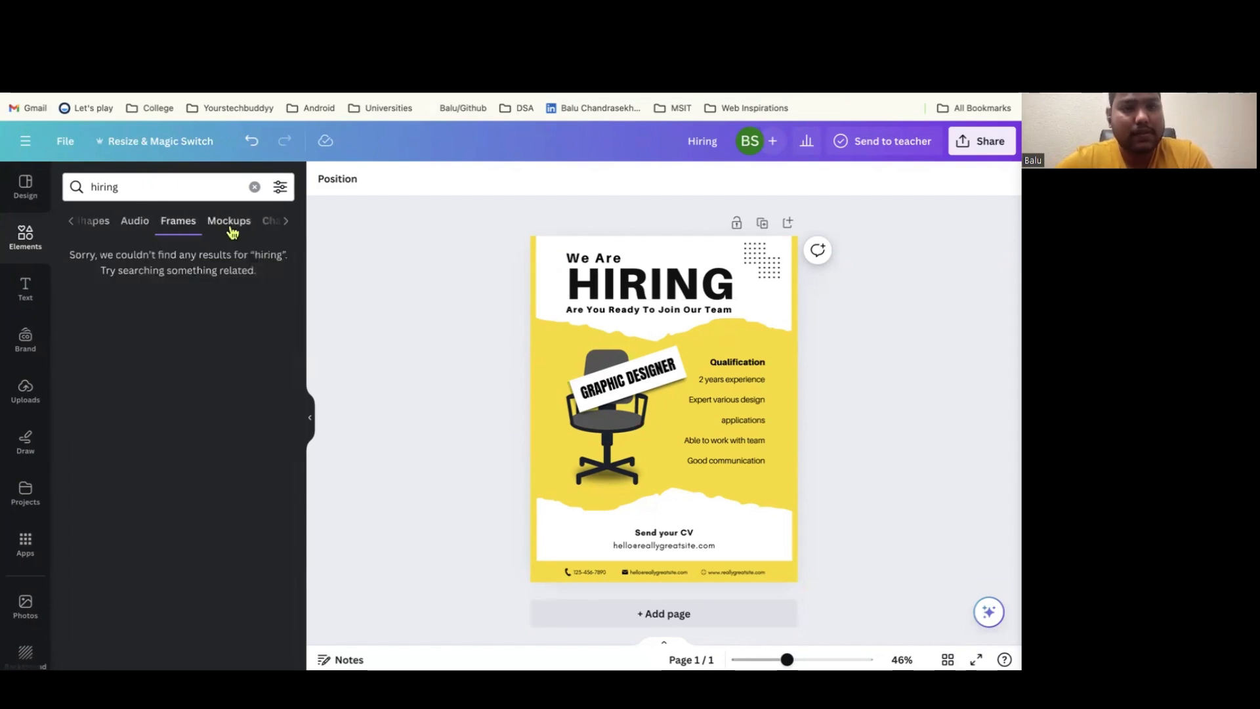
pyautogui.click(229, 224)
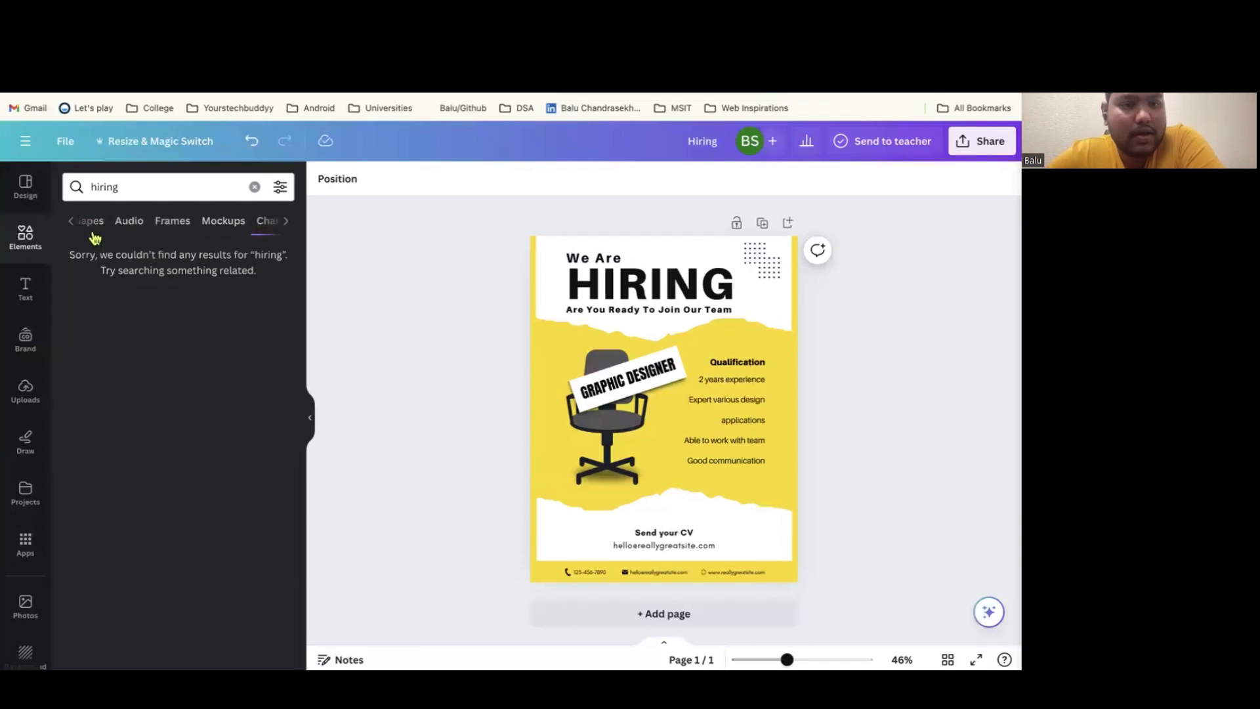
pyautogui.click(71, 224)
pyautogui.click(72, 223)
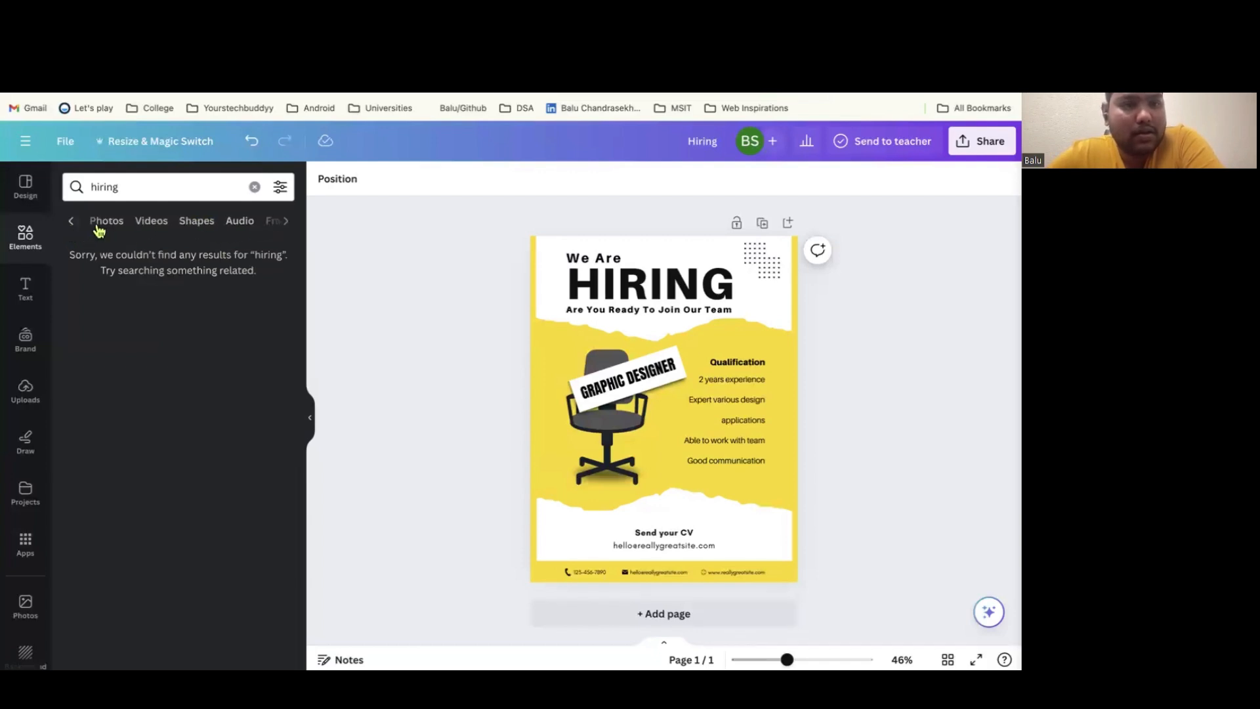
# Browse the font combinations and add the white "SALE" text style with the red shadow to the flyer
pyautogui.click(25, 287)
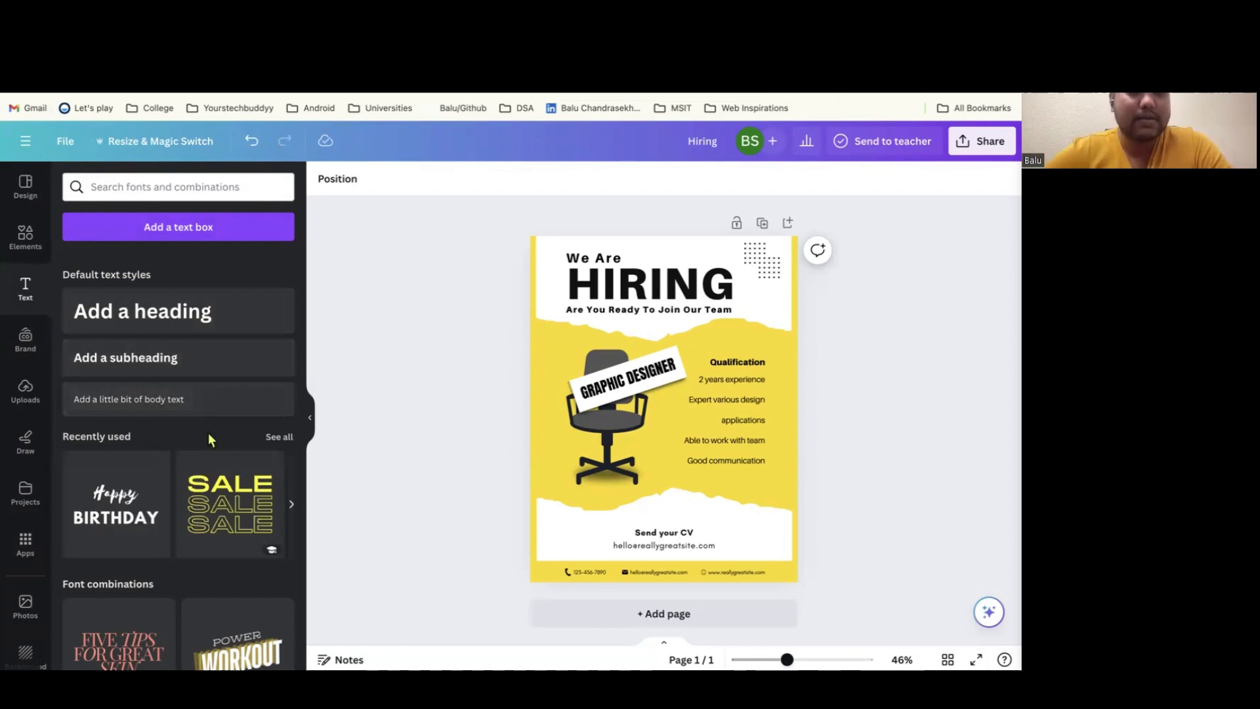
pyautogui.scroll(-4, 209, 434)
pyautogui.scroll(-6, 211, 438)
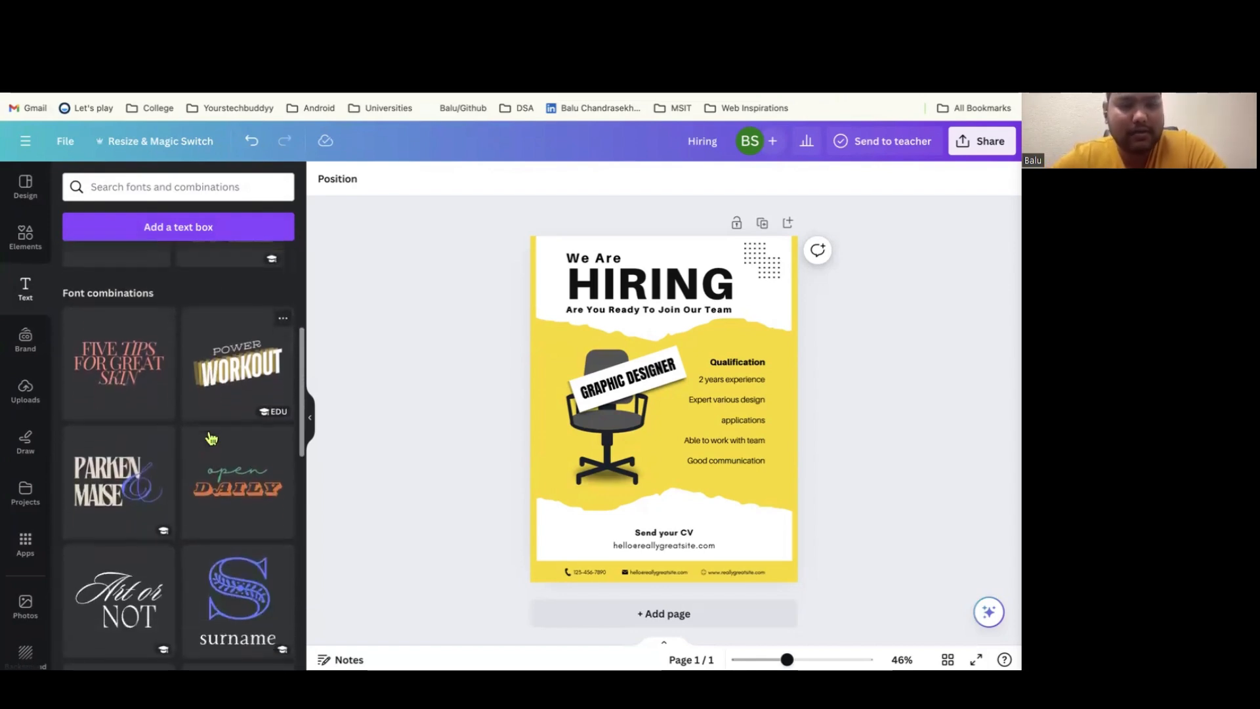
pyautogui.scroll(-6, 212, 438)
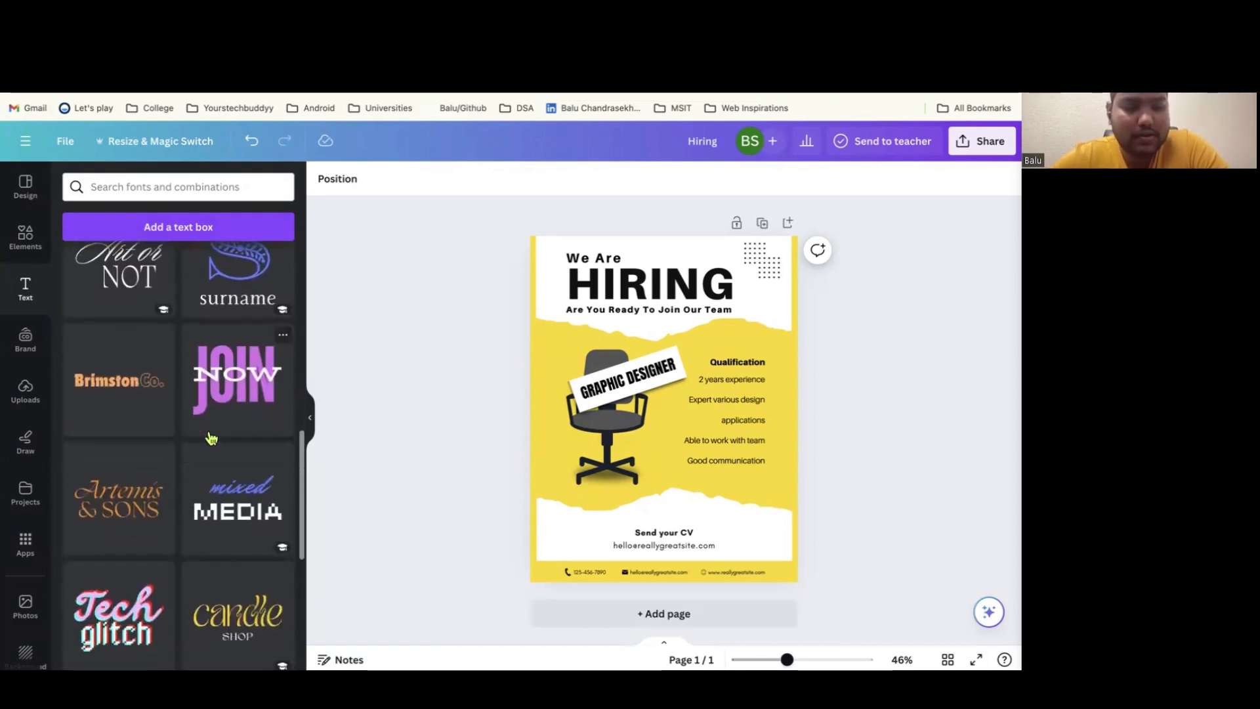
pyautogui.click(127, 517)
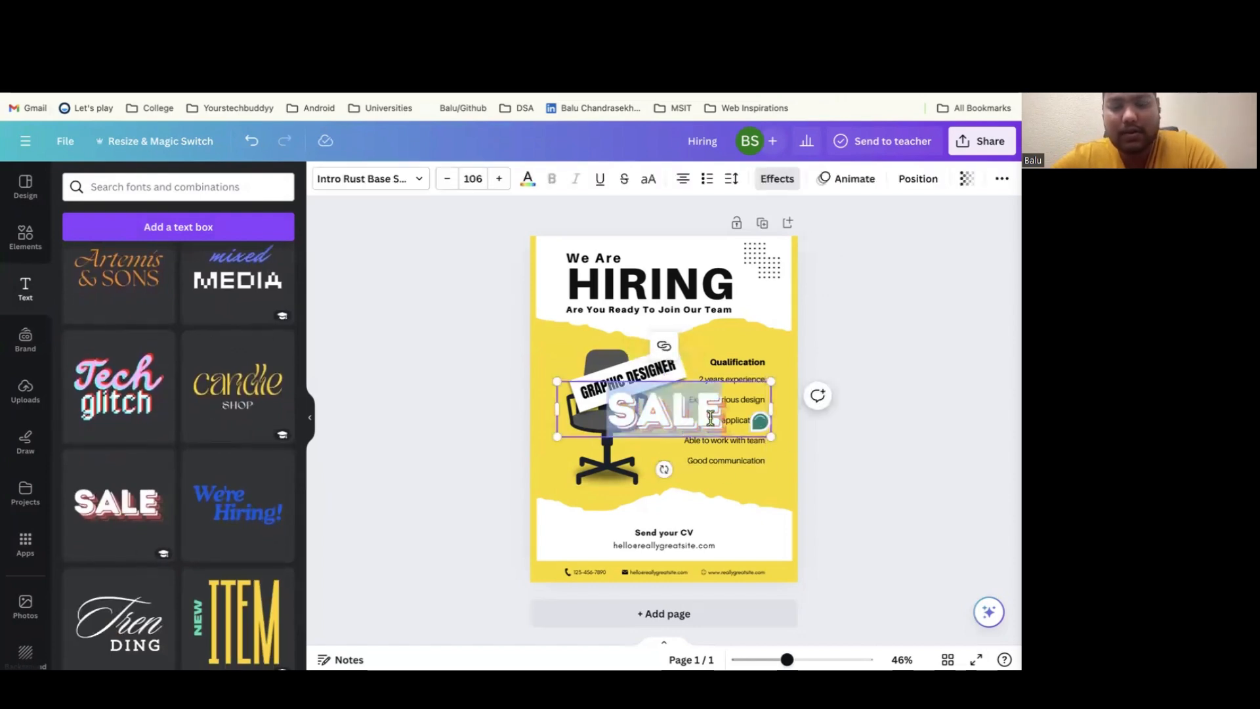
# Replace the wording of the added "SALE" text with "HIRING" and deselect it
pyautogui.write('HRINGI')
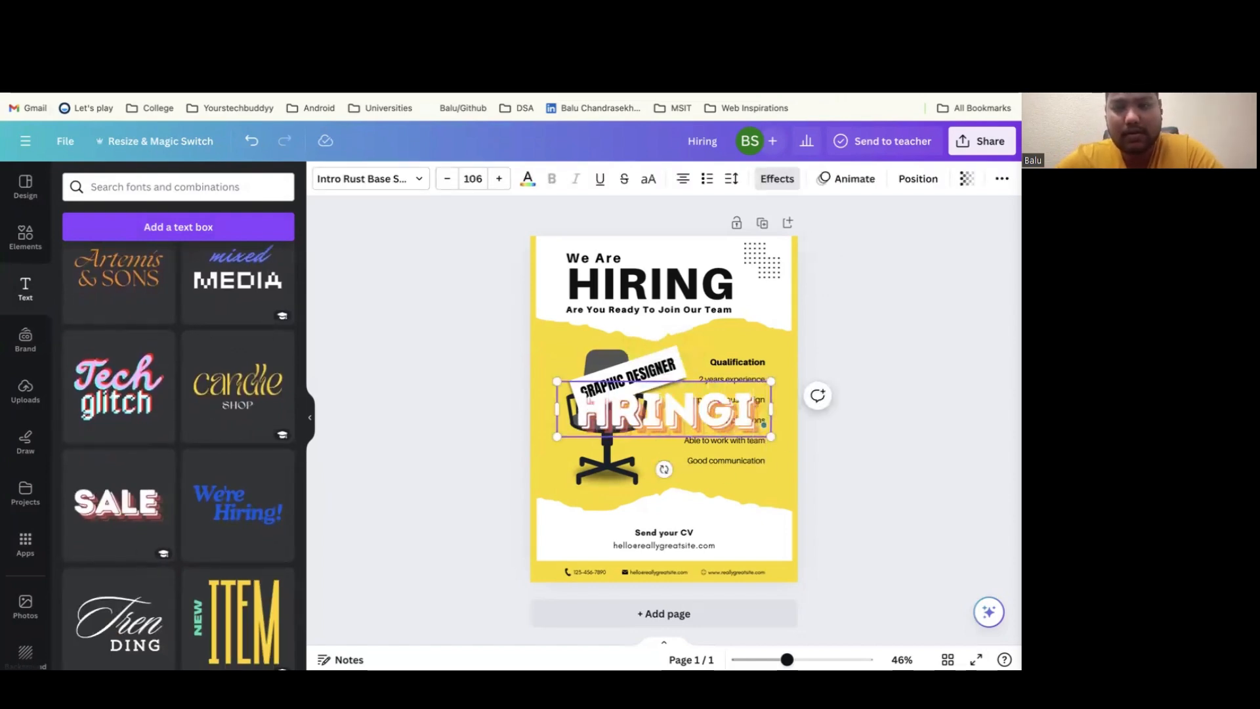
pyautogui.press('BackSpace')
pyautogui.press('BackSpace')
pyautogui.press('BackSpace')
pyautogui.press('BackSpace')
pyautogui.press('BackSpace')
pyautogui.write('IRING')
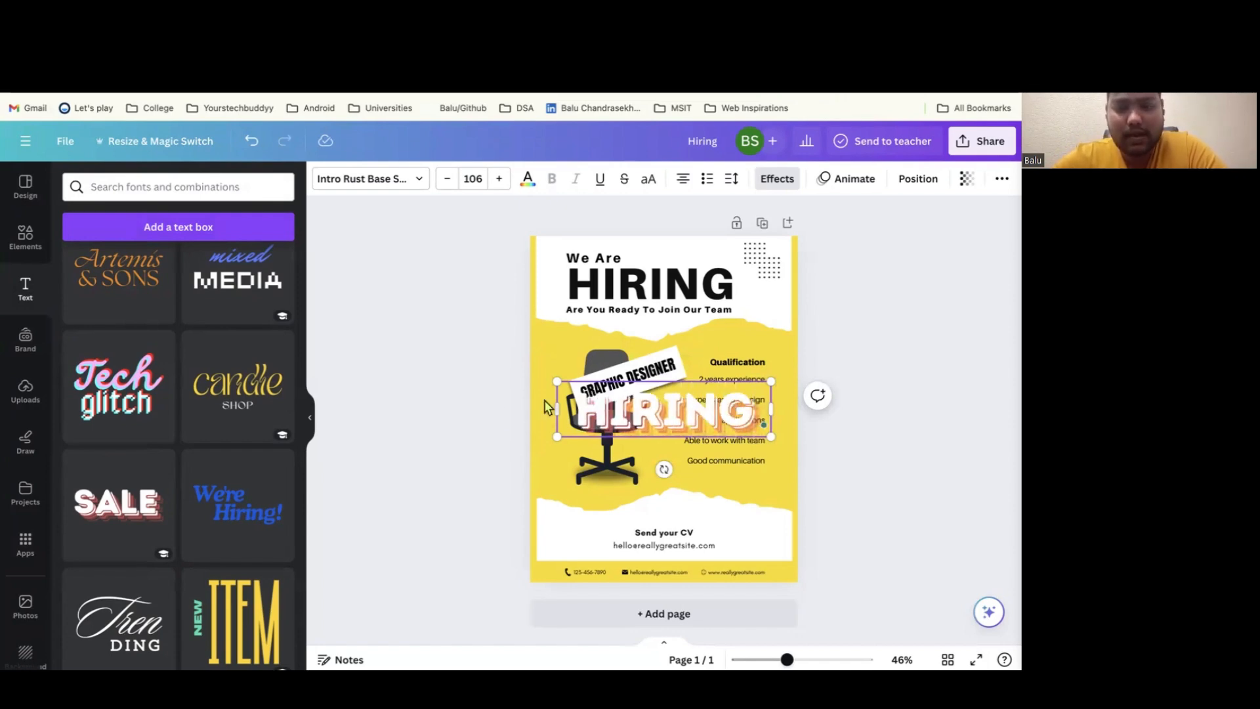
pyautogui.click(479, 416)
# Look through the remaining font combinations and check the brand kit section
pyautogui.scroll(-5, 153, 502)
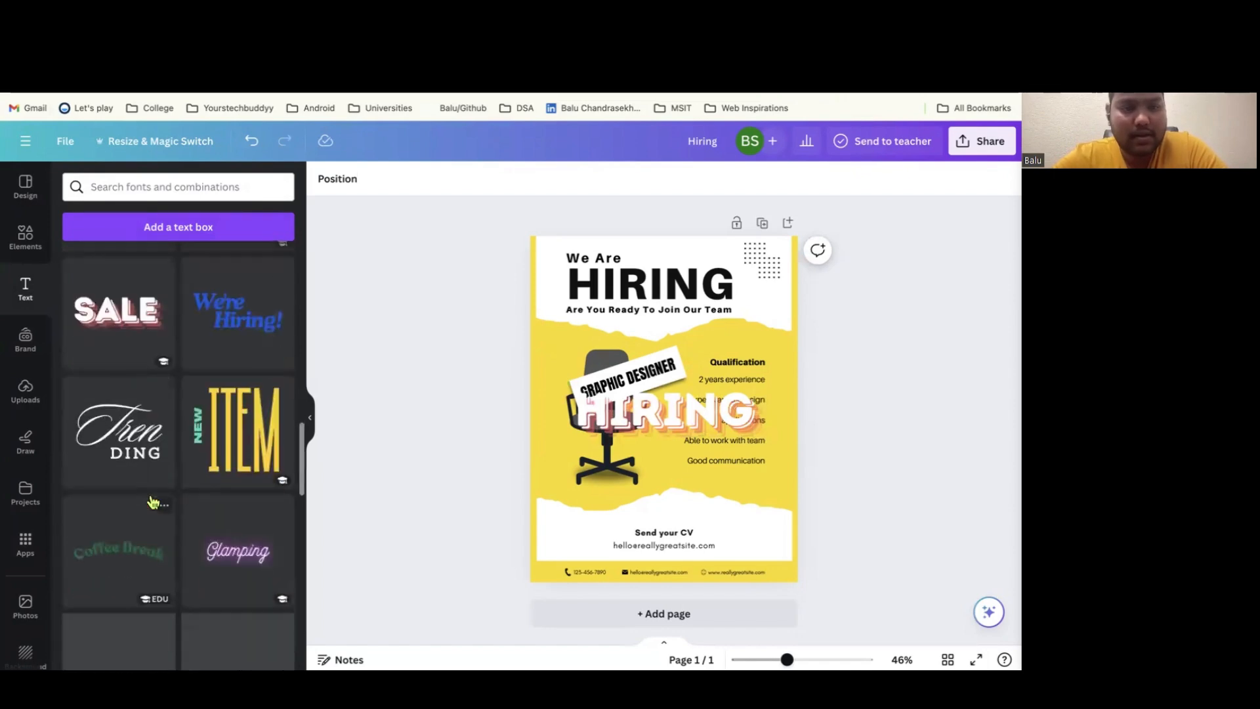
pyautogui.scroll(-6, 153, 502)
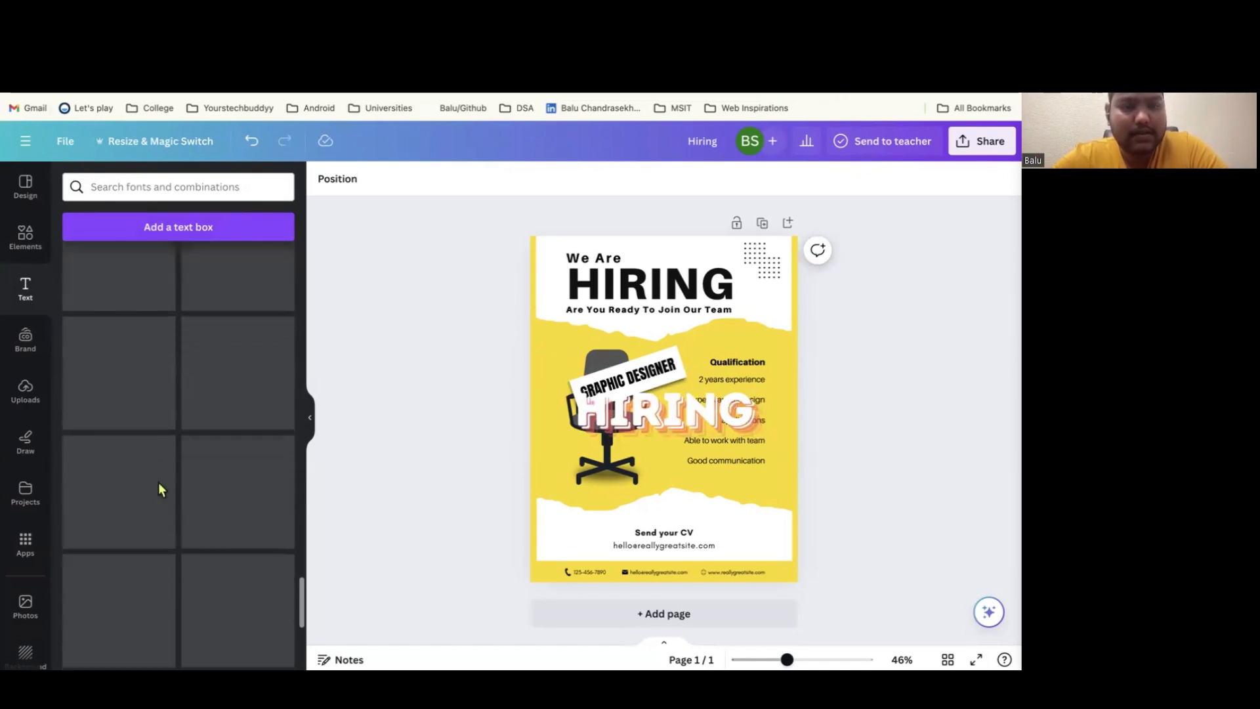
pyautogui.click(25, 338)
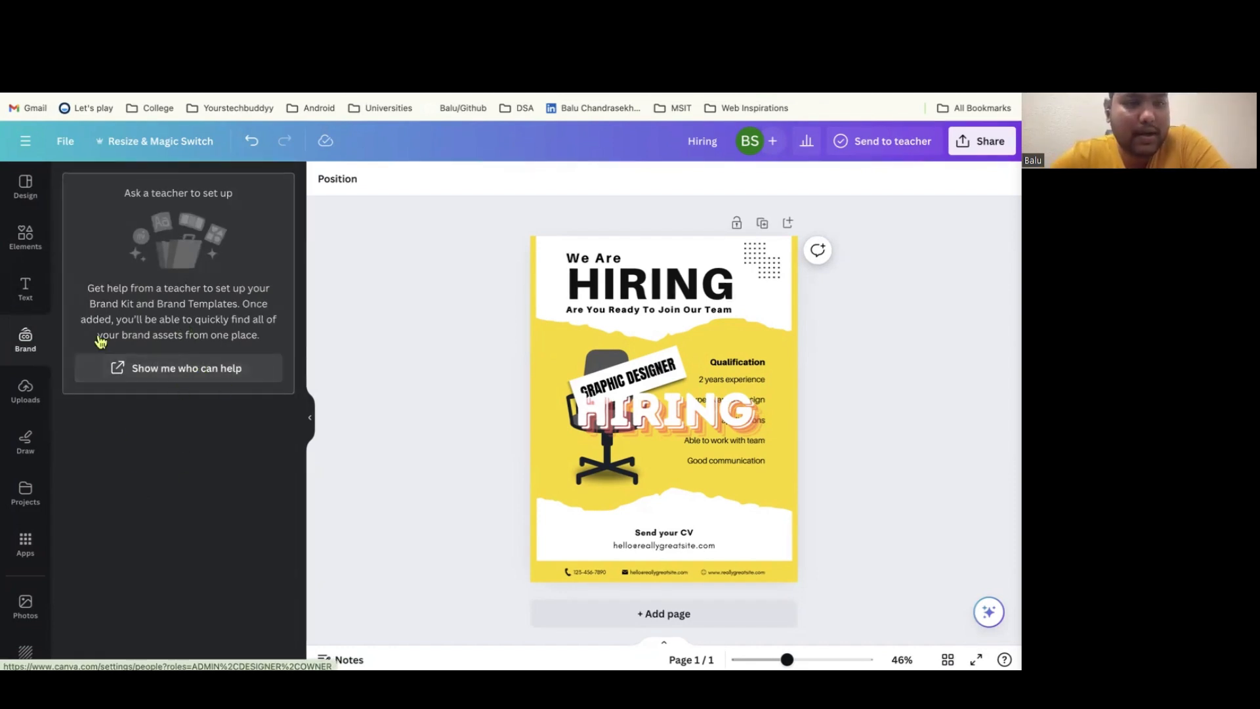
# Examine the uploaded images, videos and audio, and return to the uploaded images
pyautogui.click(46, 401)
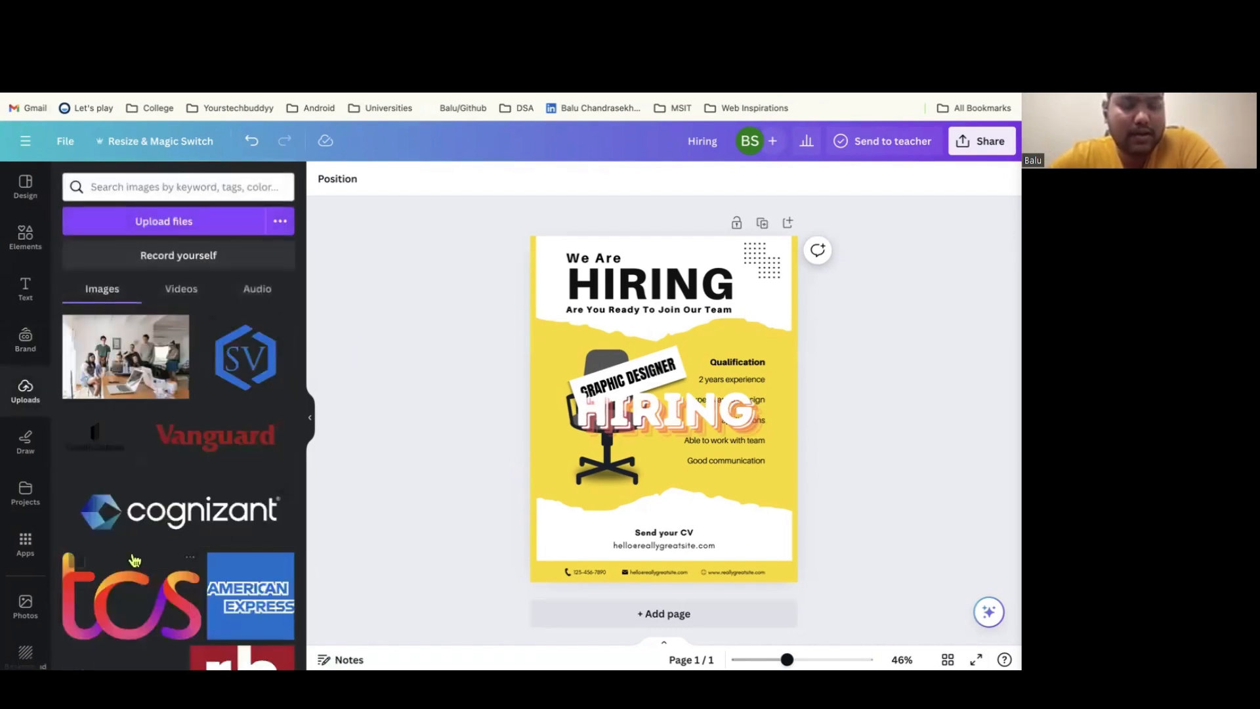
pyautogui.scroll(-2, 174, 551)
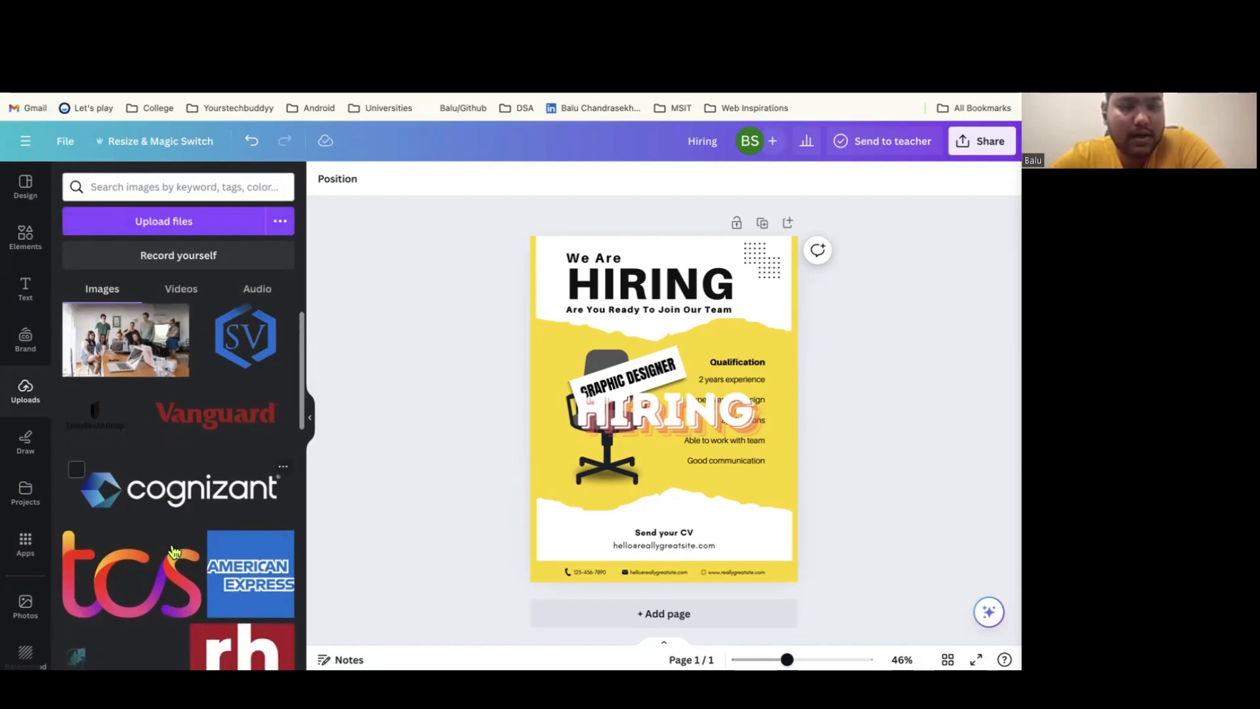
pyautogui.scroll(2, 217, 518)
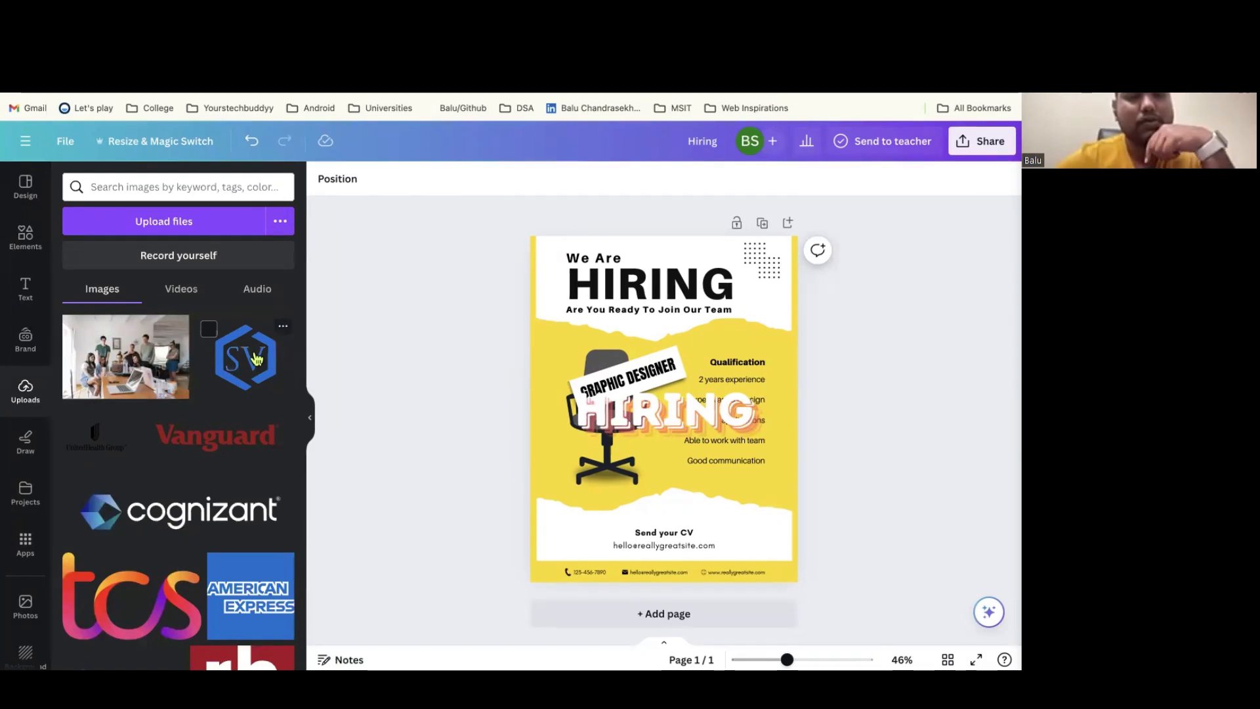
pyautogui.click(180, 292)
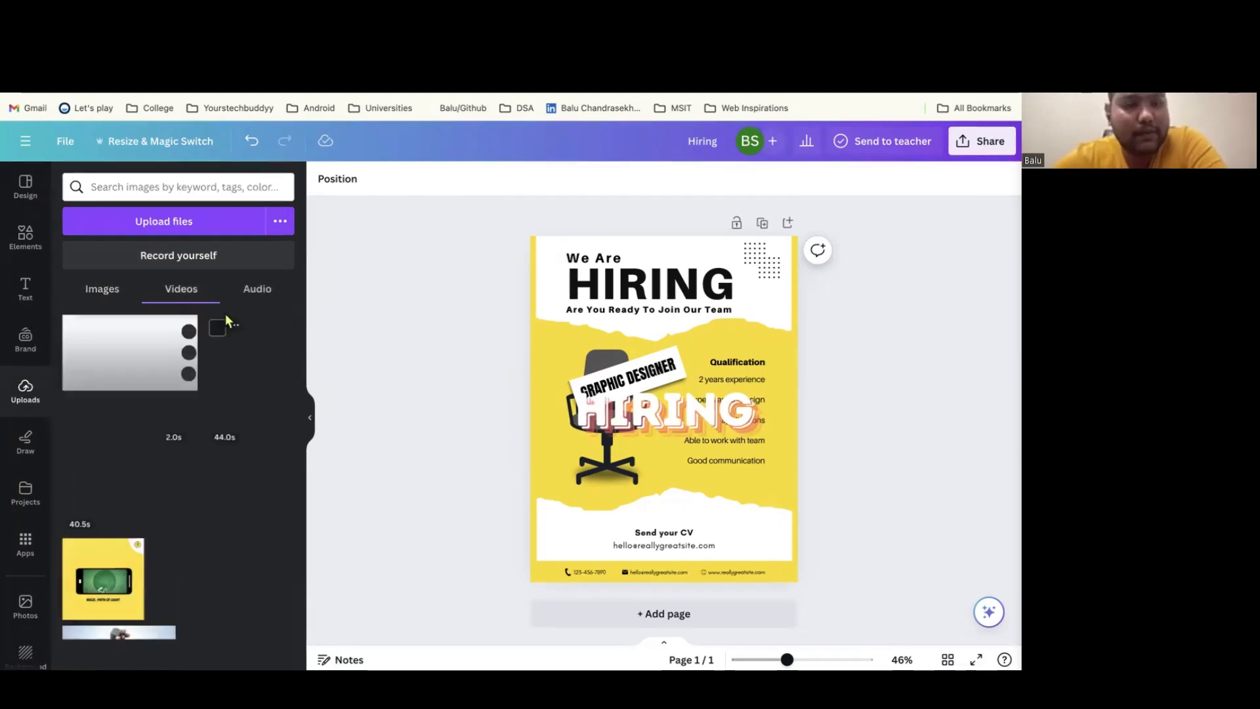
pyautogui.click(263, 304)
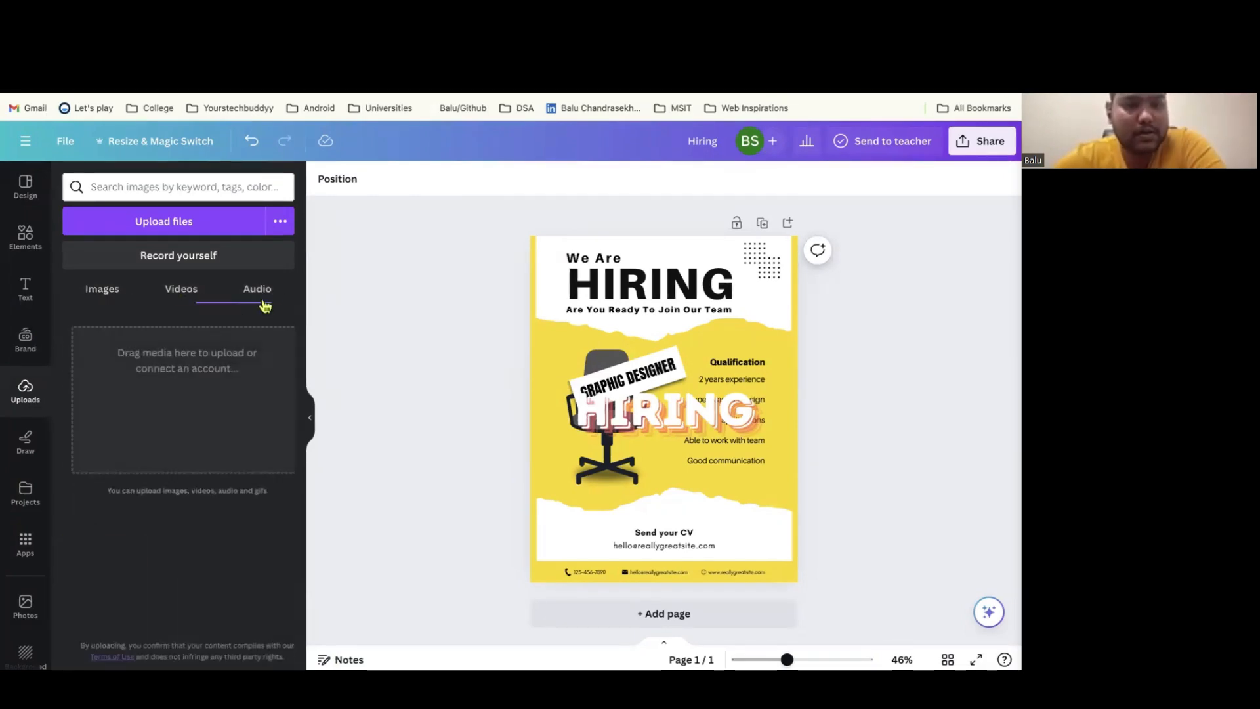
pyautogui.click(116, 301)
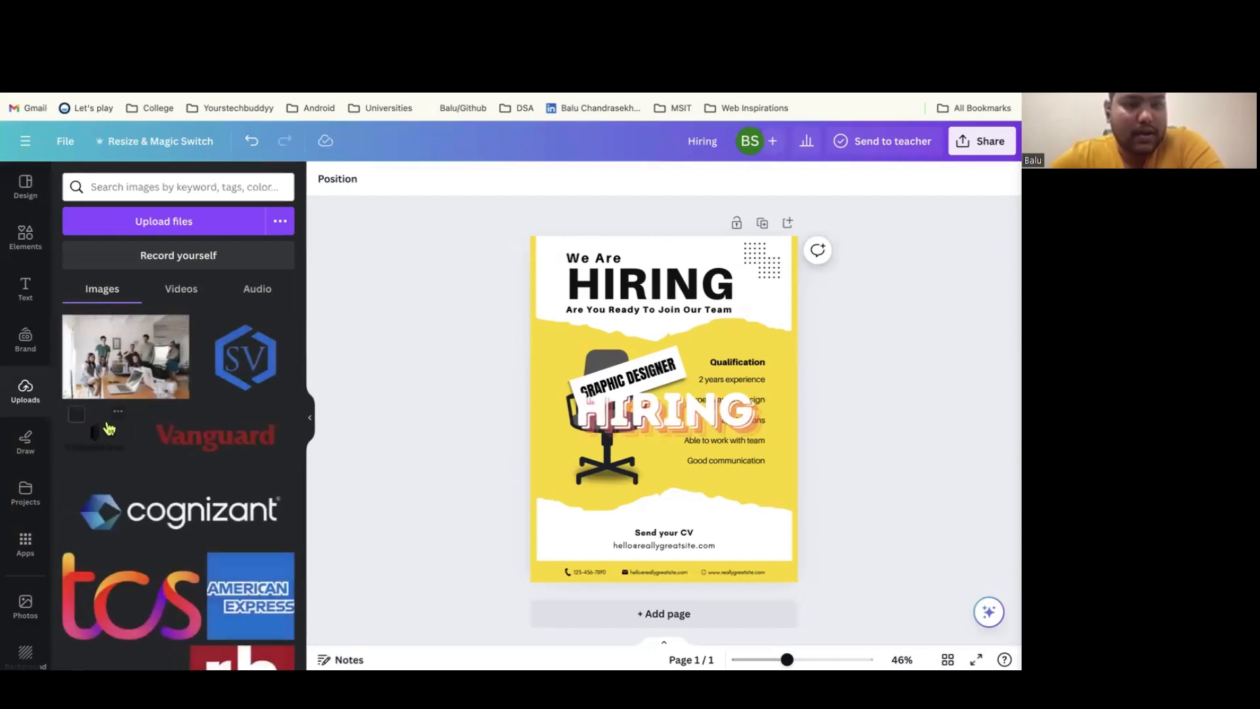
# Check the drawing tools and look through the saved projects, including their designs, folders, images and videos
pyautogui.click(25, 443)
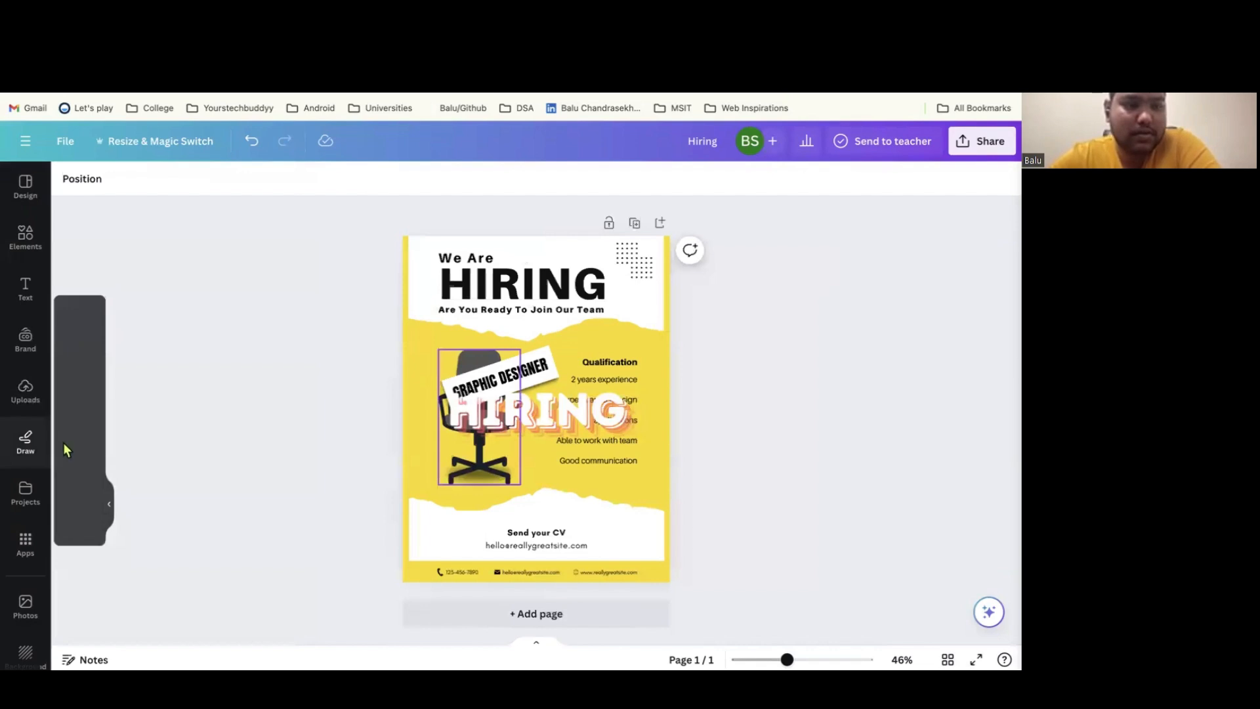
pyautogui.click(29, 486)
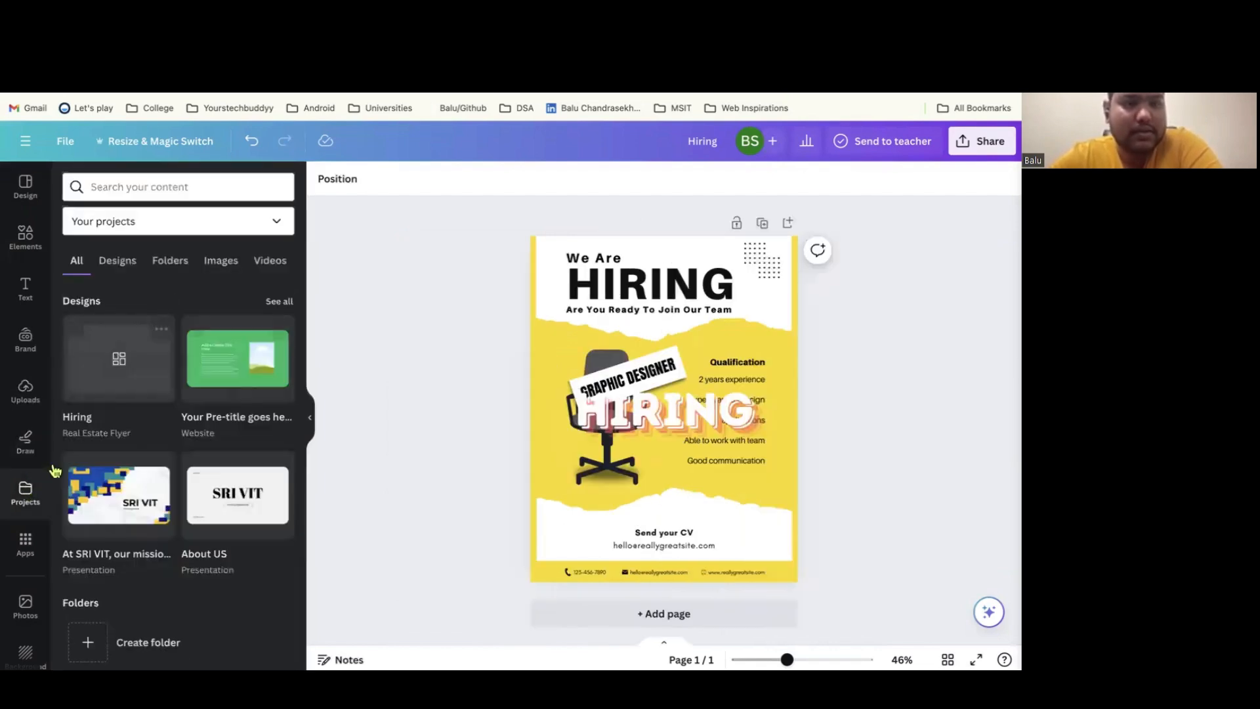
pyautogui.scroll(-1, 204, 278)
pyautogui.scroll(-4, 164, 453)
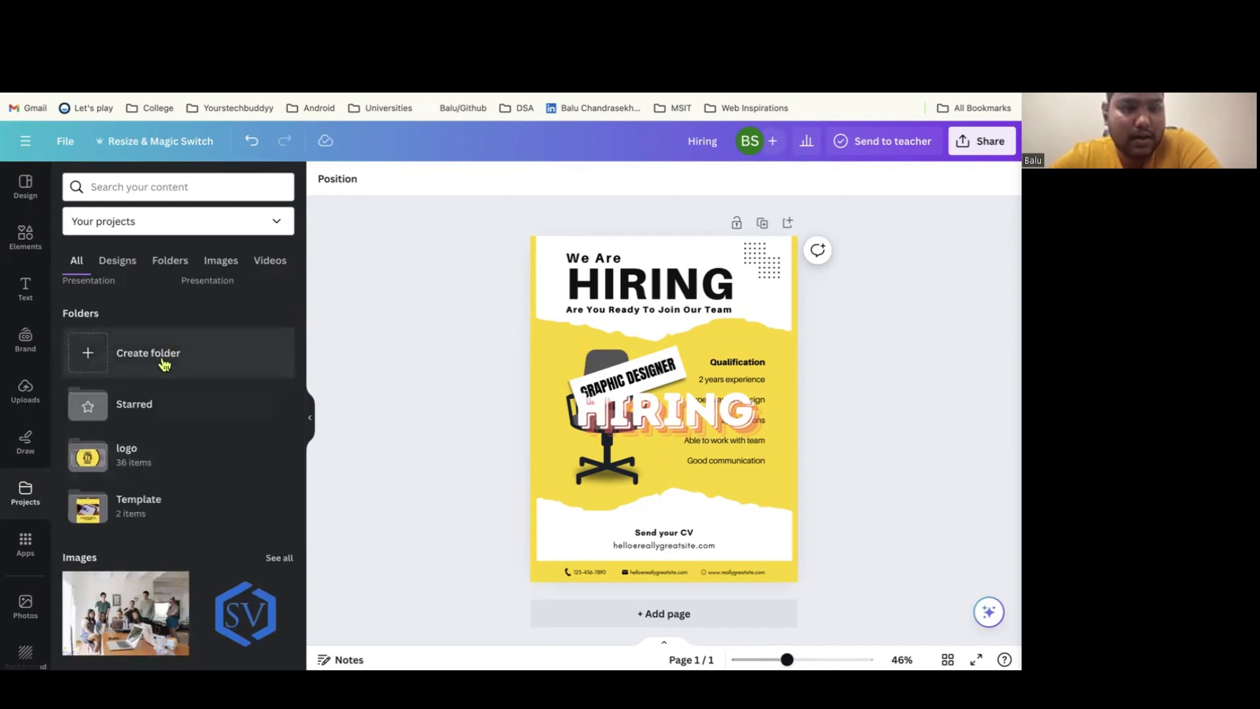
pyautogui.scroll(-1, 144, 469)
pyautogui.scroll(-1, 149, 474)
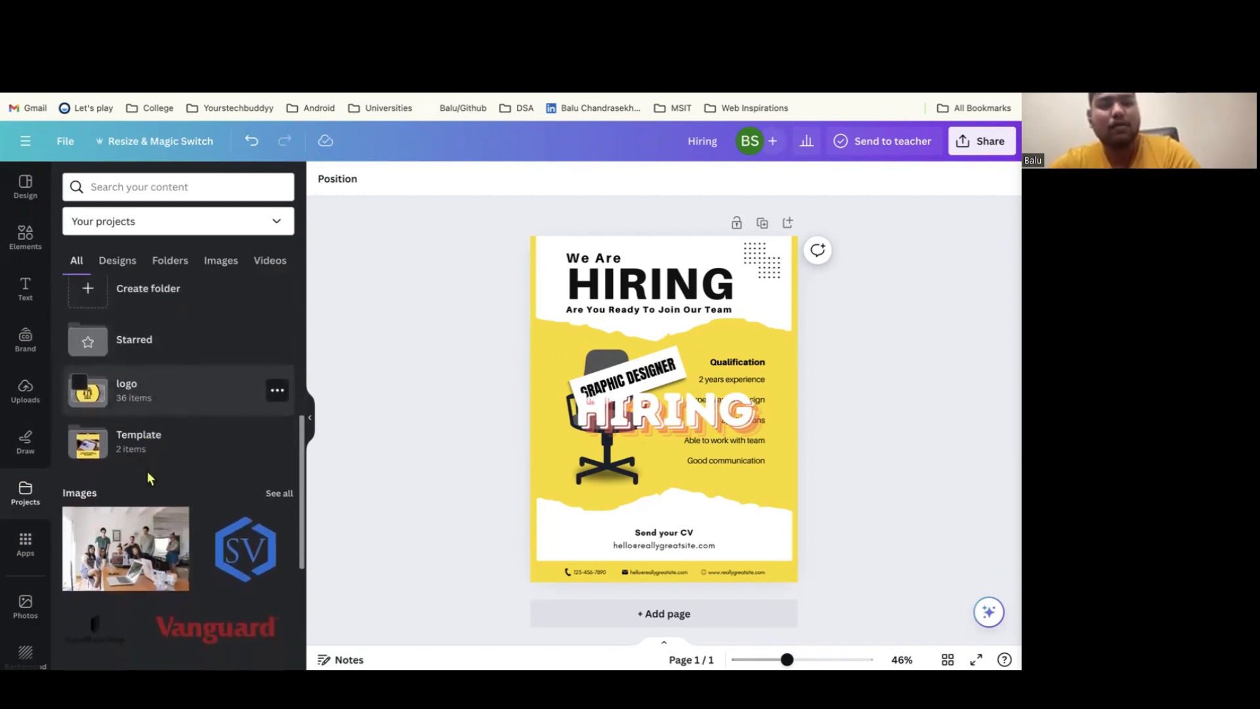
pyautogui.scroll(-3, 149, 474)
pyautogui.scroll(-3, 149, 473)
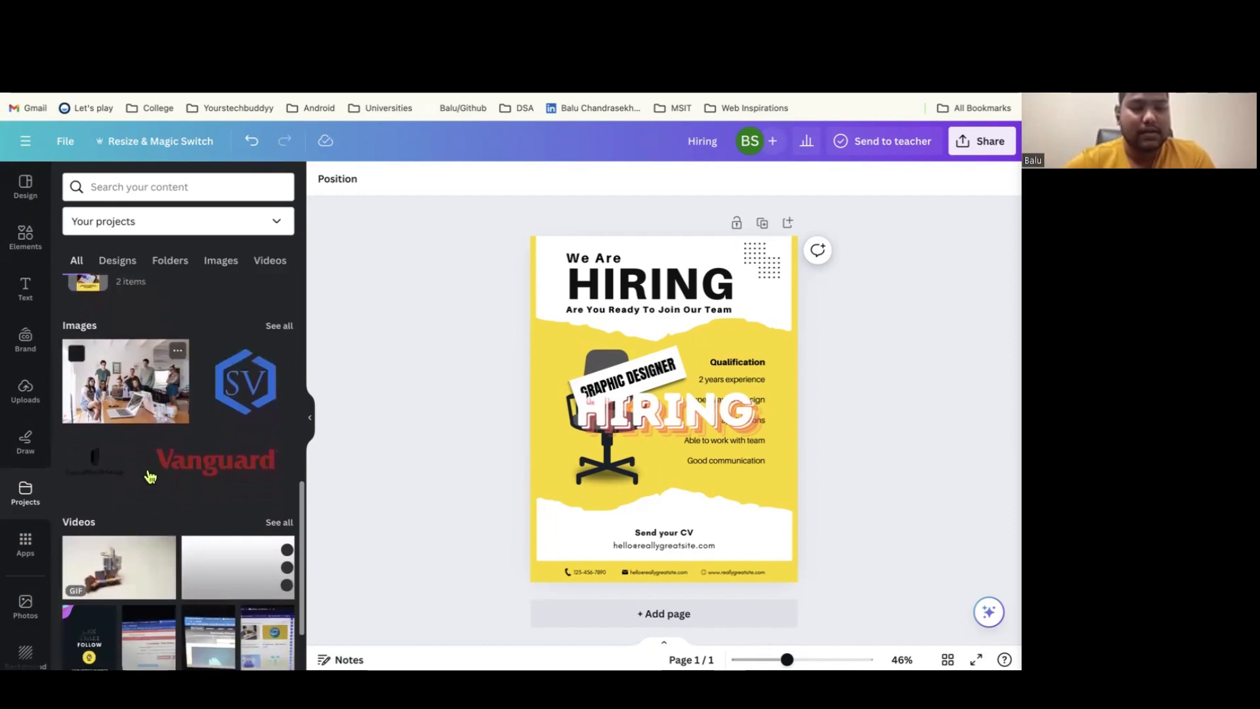
# Examine the available Canva apps, including the featured, own, More from Canva, popular and AI-powered ones
pyautogui.click(22, 555)
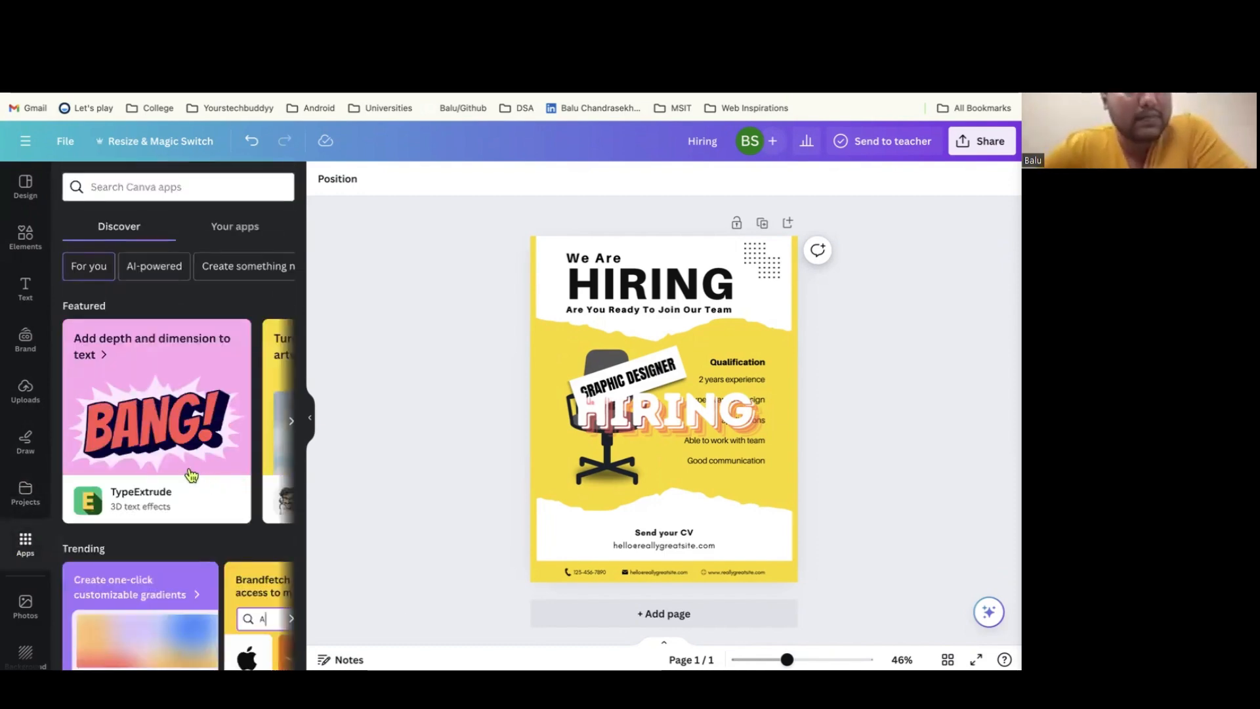
pyautogui.hscroll(5, 191, 475)
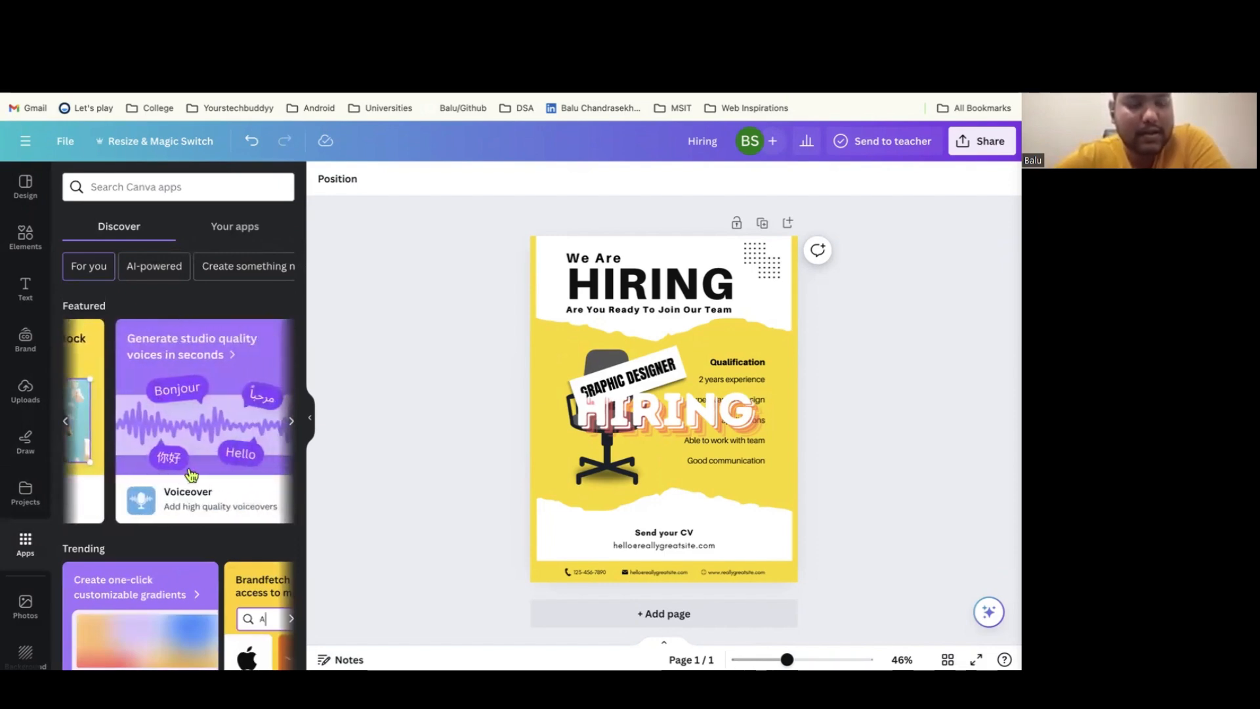
pyautogui.click(229, 234)
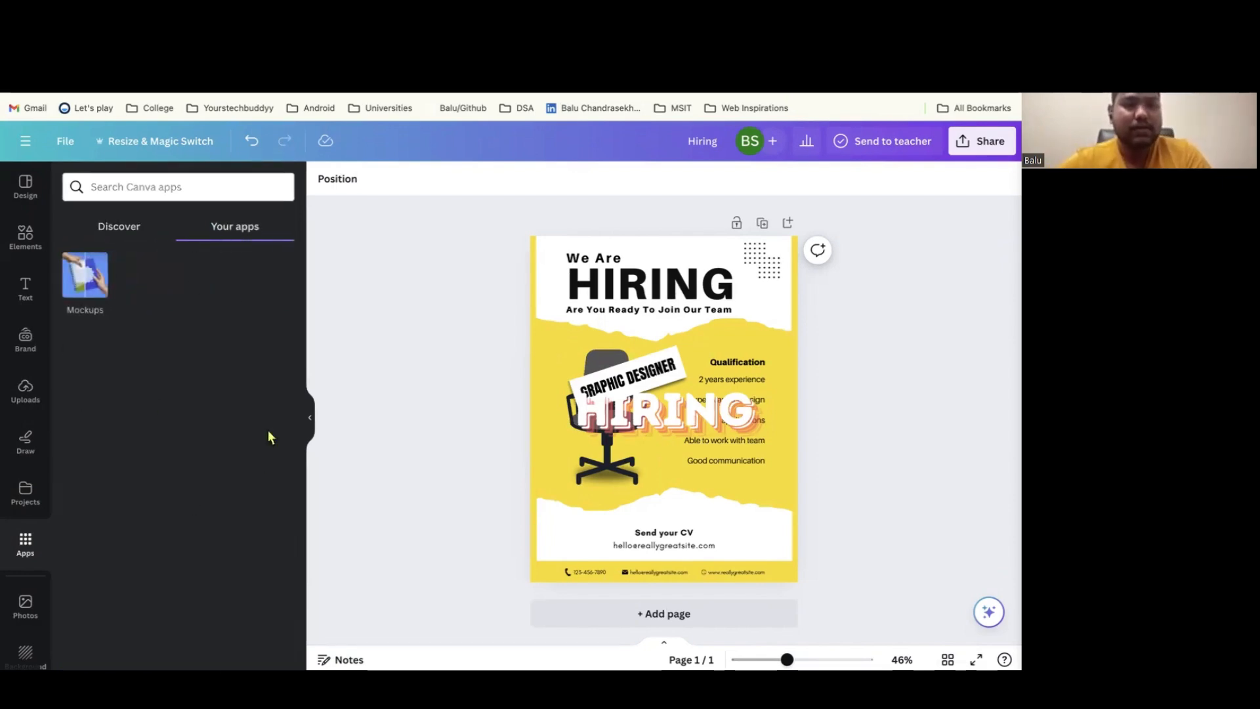
pyautogui.click(131, 238)
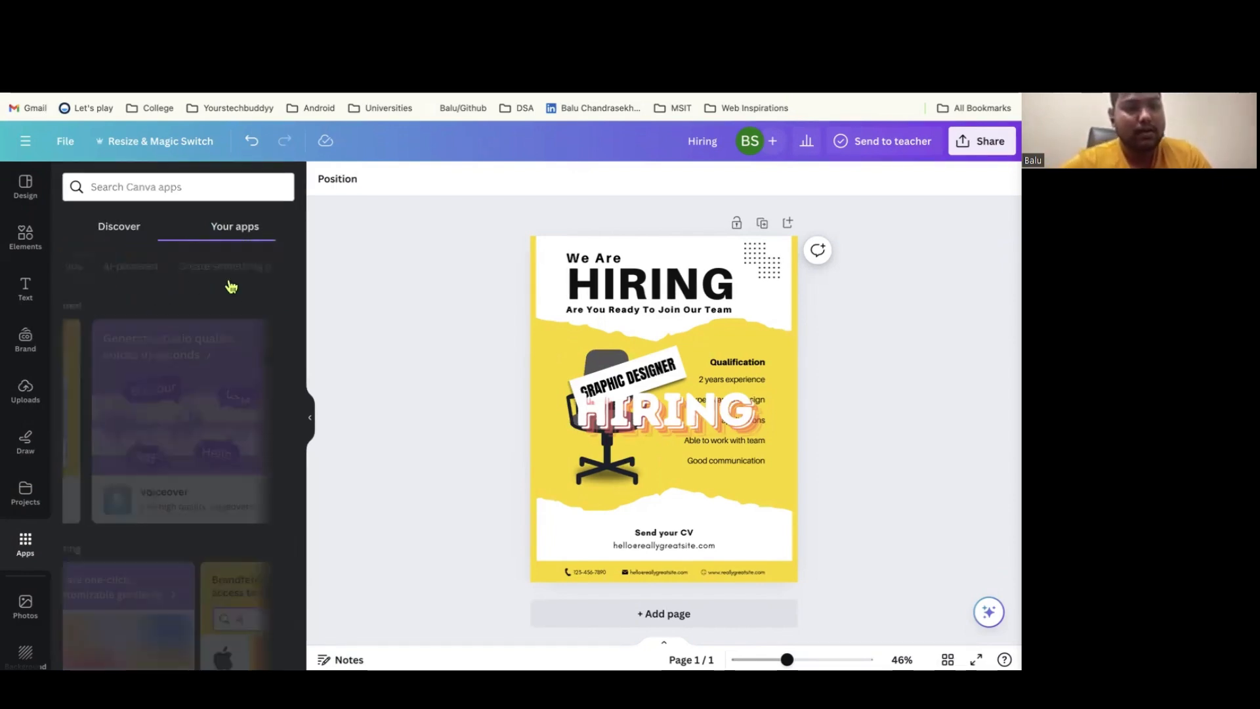
pyautogui.scroll(-5, 195, 576)
pyautogui.scroll(-1, 196, 576)
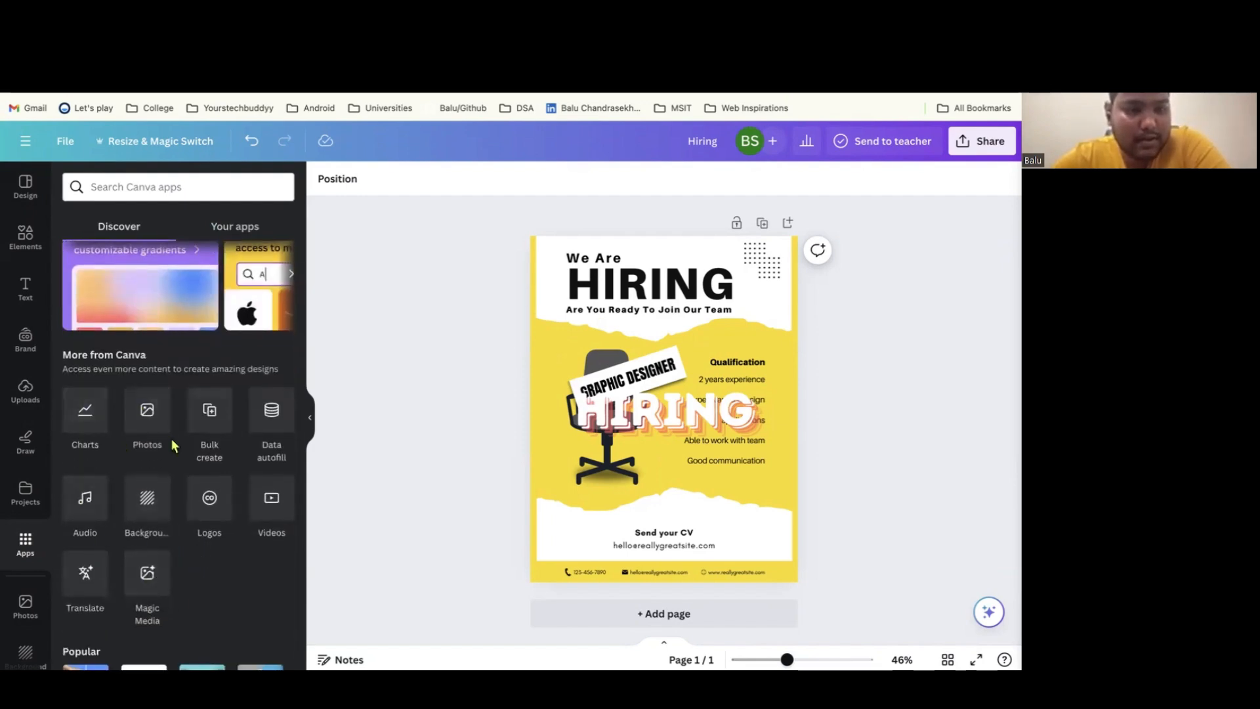
pyautogui.scroll(-2, 179, 532)
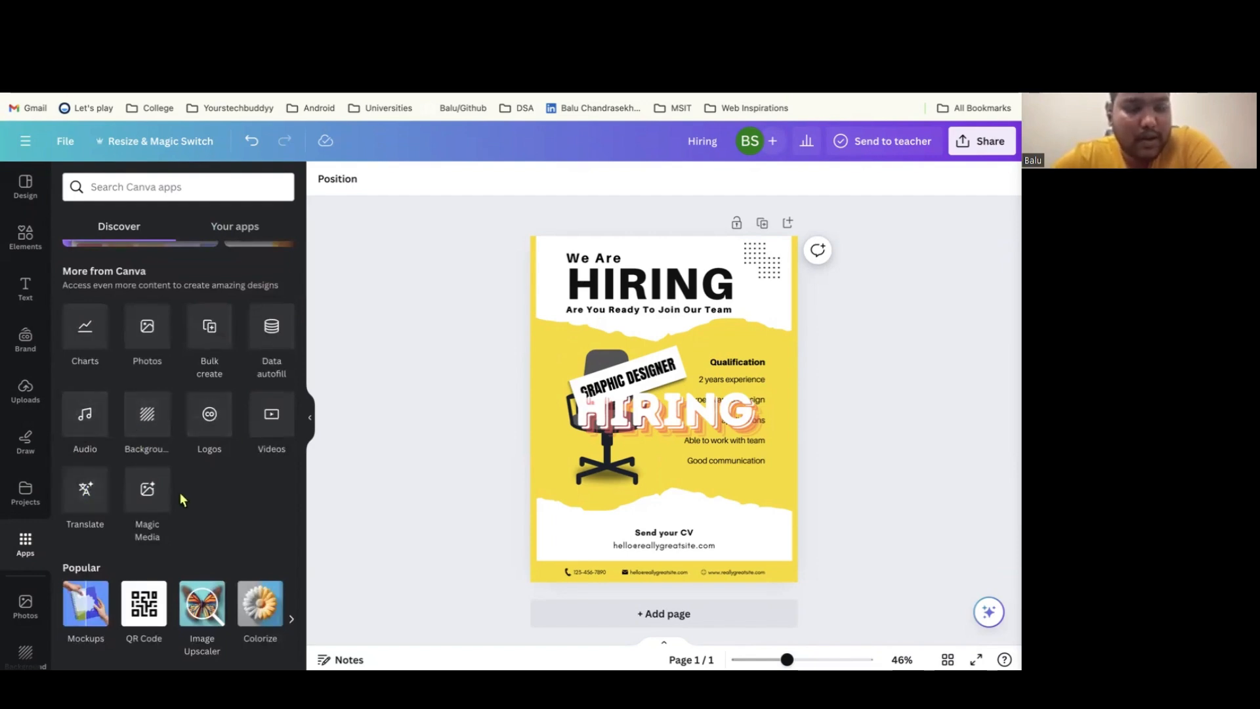
pyautogui.scroll(-4, 181, 495)
pyautogui.scroll(-4, 180, 493)
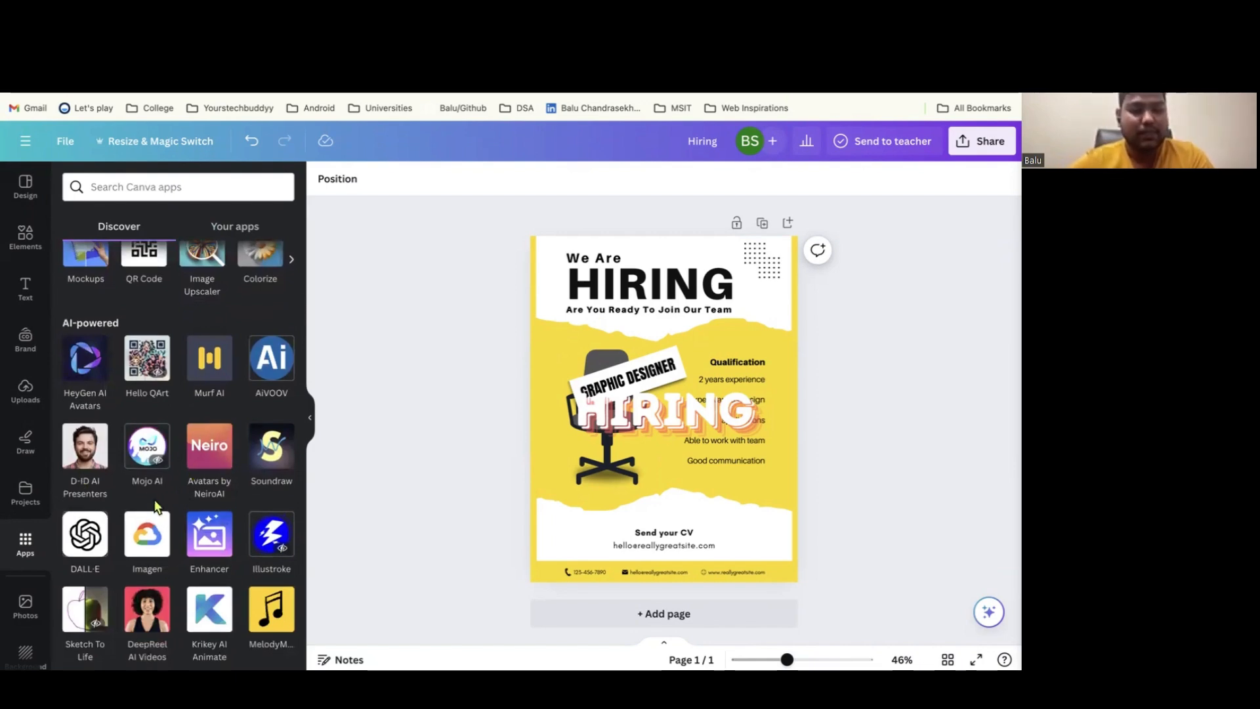
# Look through the rest of the AI-powered apps and the "Create something new" apps
pyautogui.scroll(-1, 157, 505)
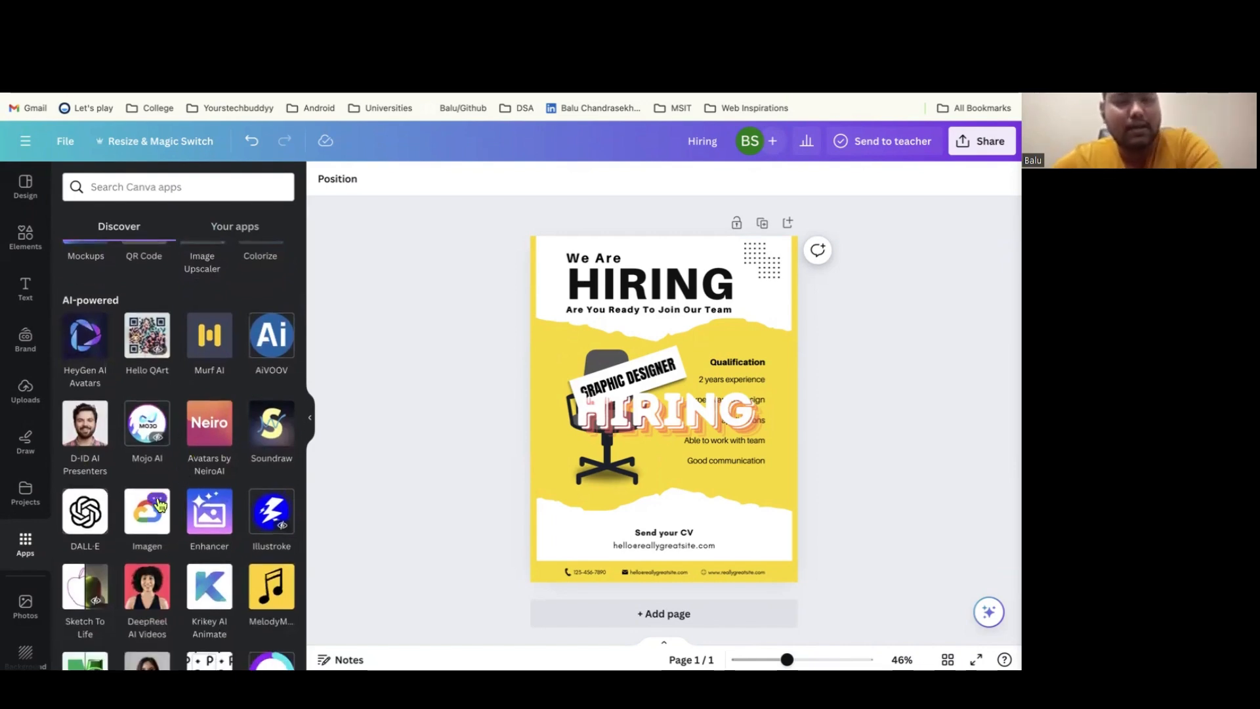
pyautogui.scroll(-5, 157, 504)
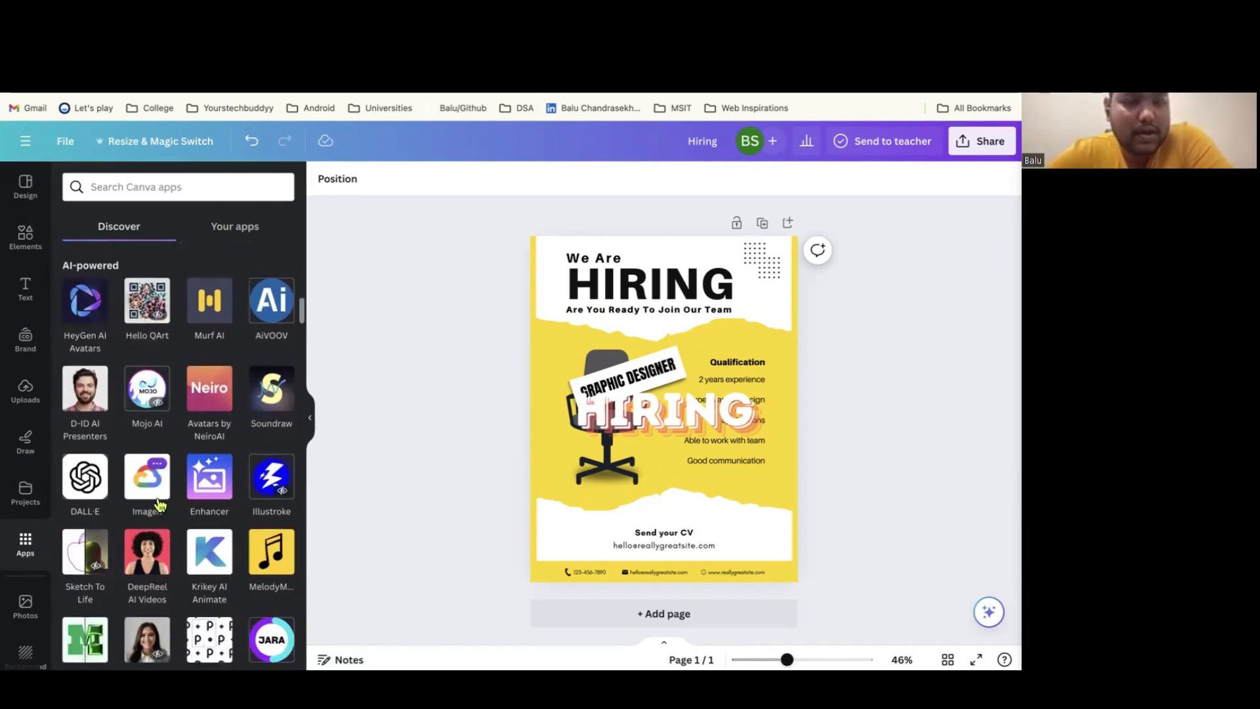
pyautogui.scroll(-1, 157, 504)
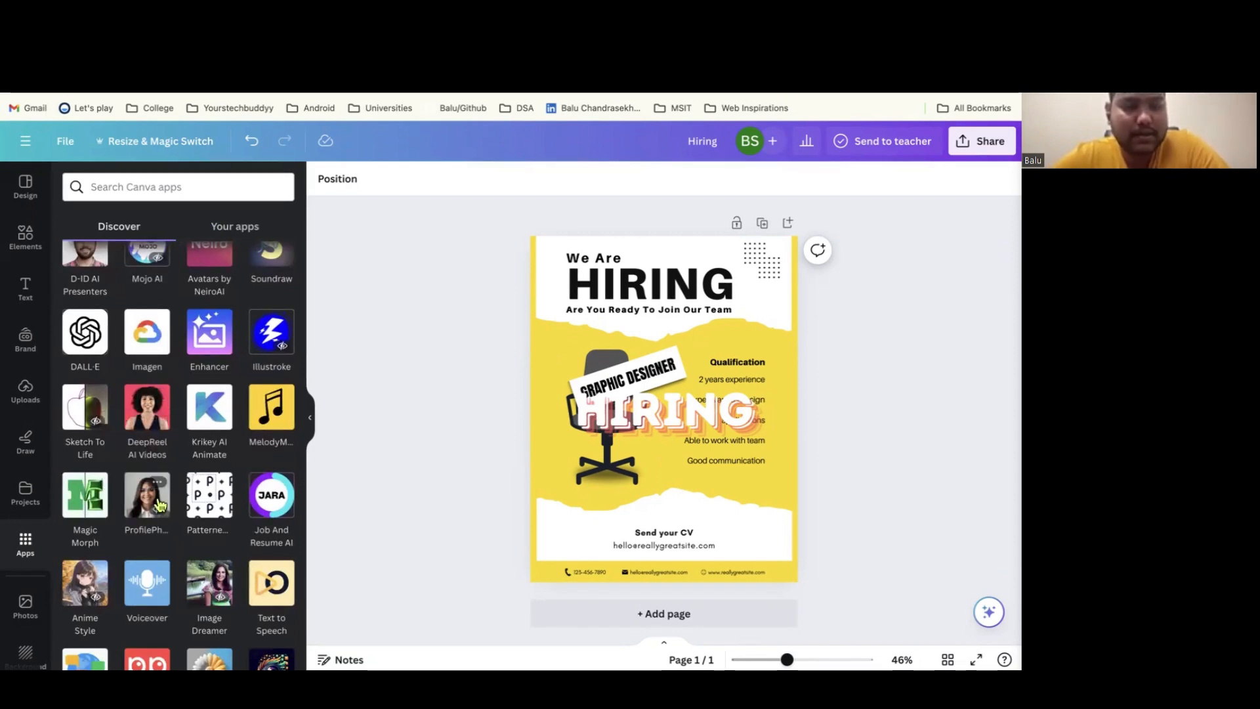
pyautogui.scroll(-4, 157, 504)
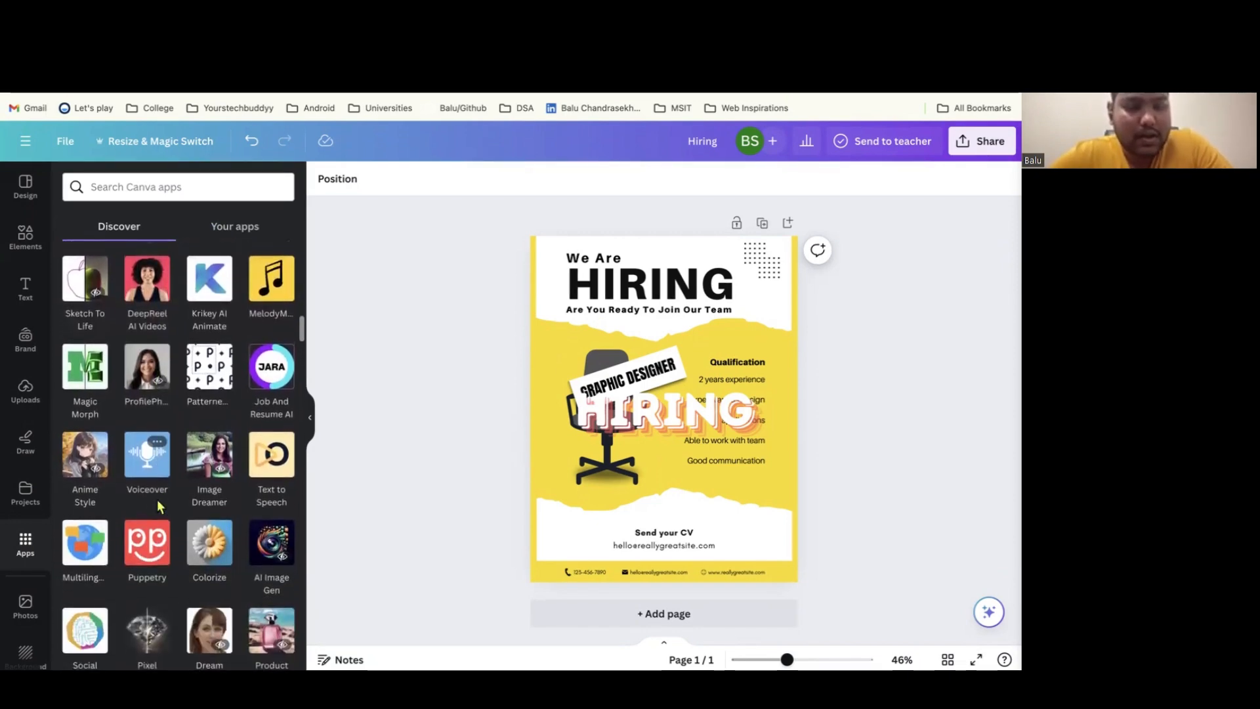
pyautogui.scroll(-2, 158, 504)
pyautogui.scroll(-3, 158, 505)
pyautogui.scroll(-6, 157, 505)
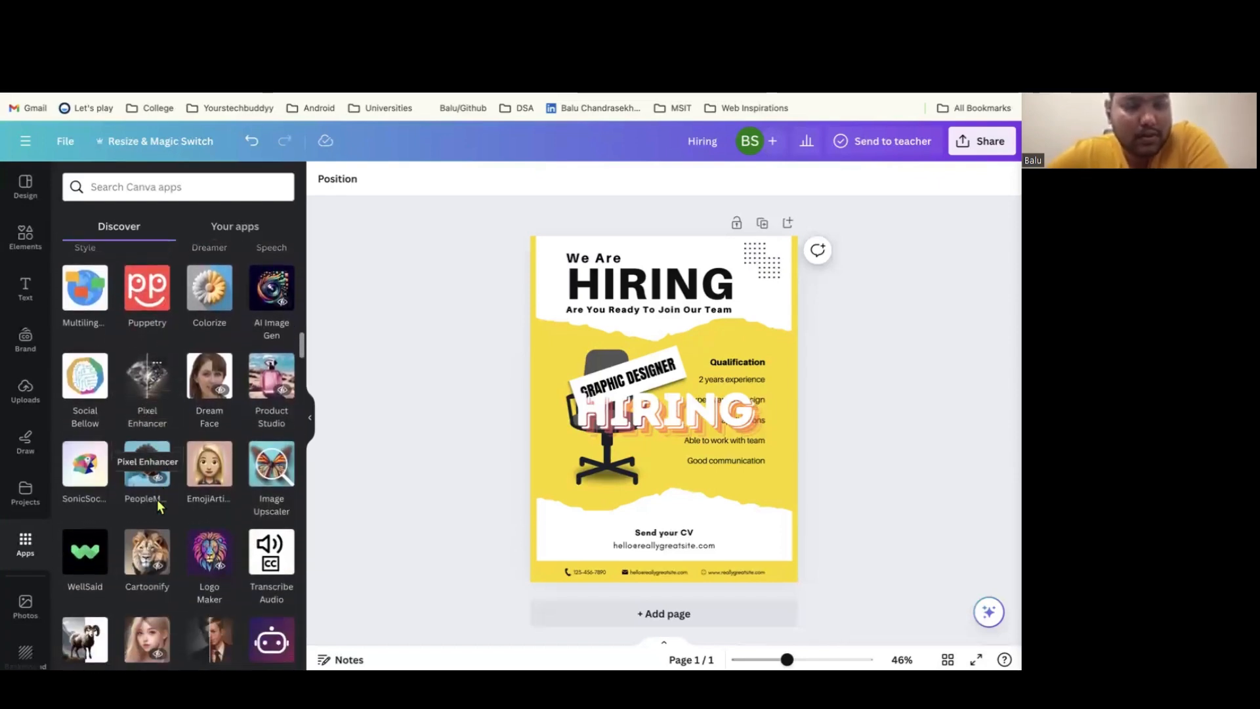
pyautogui.scroll(-15, 158, 505)
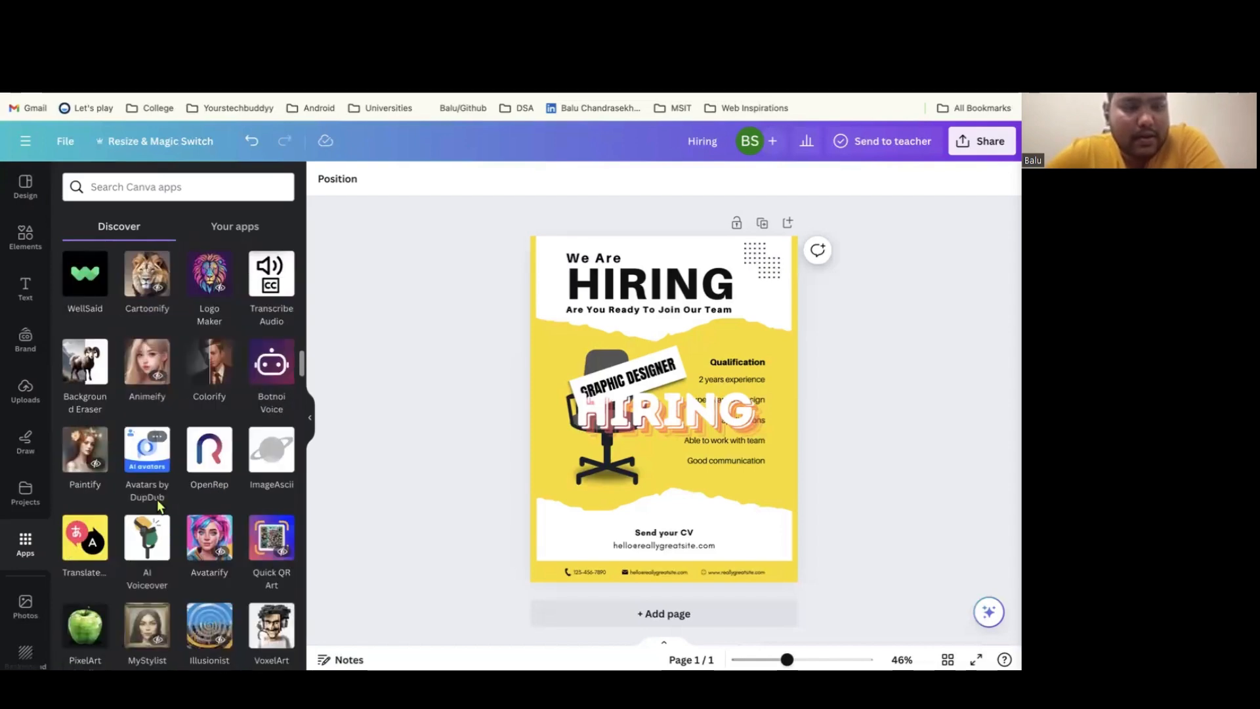
pyautogui.scroll(-7, 158, 506)
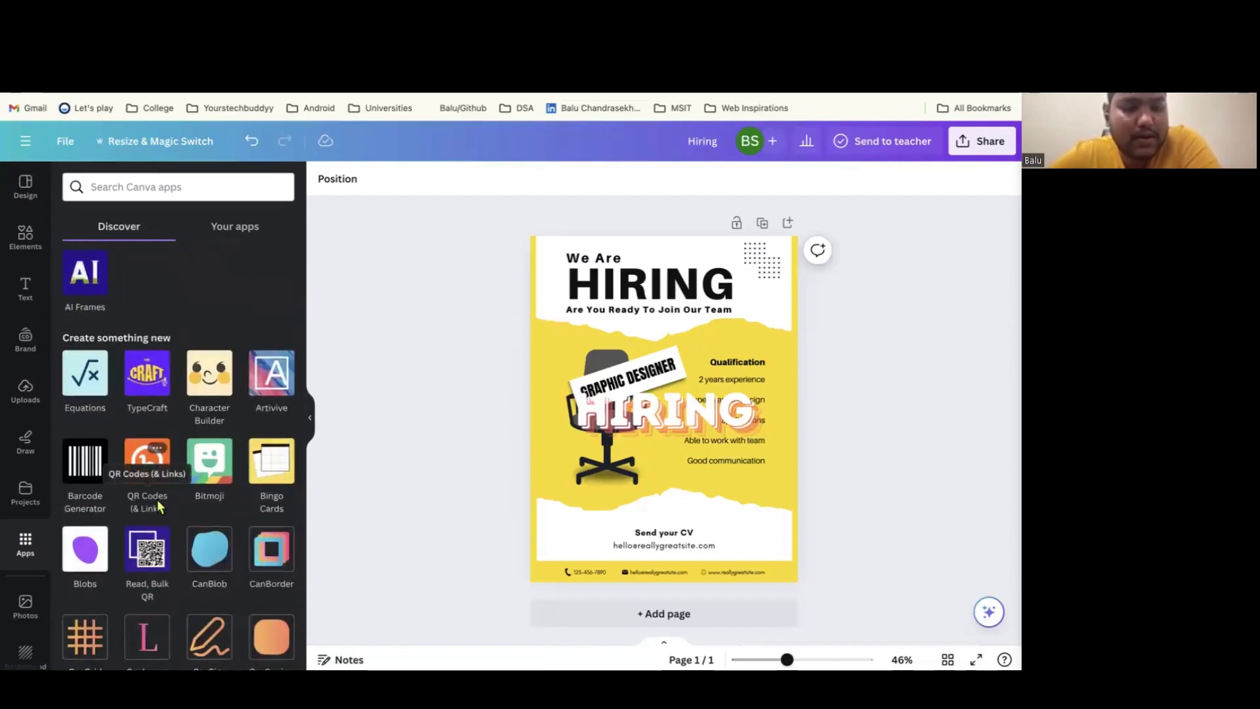
pyautogui.scroll(-6, 158, 505)
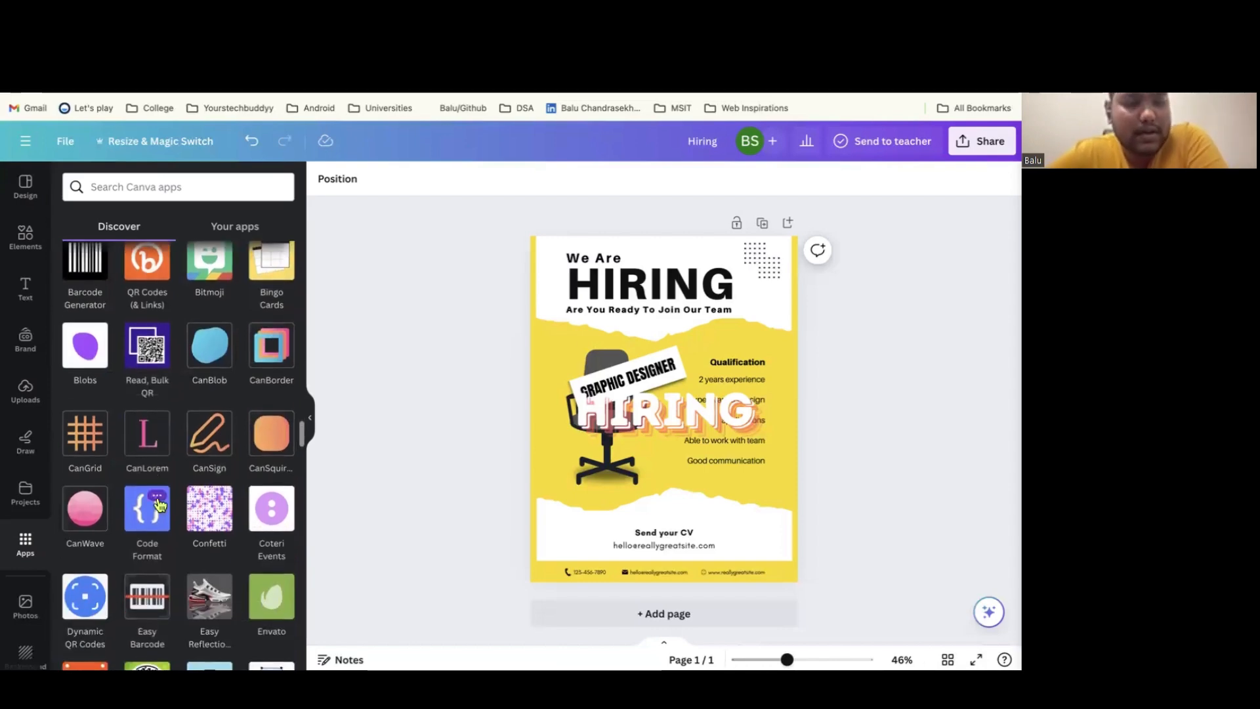
pyautogui.scroll(-4, 158, 505)
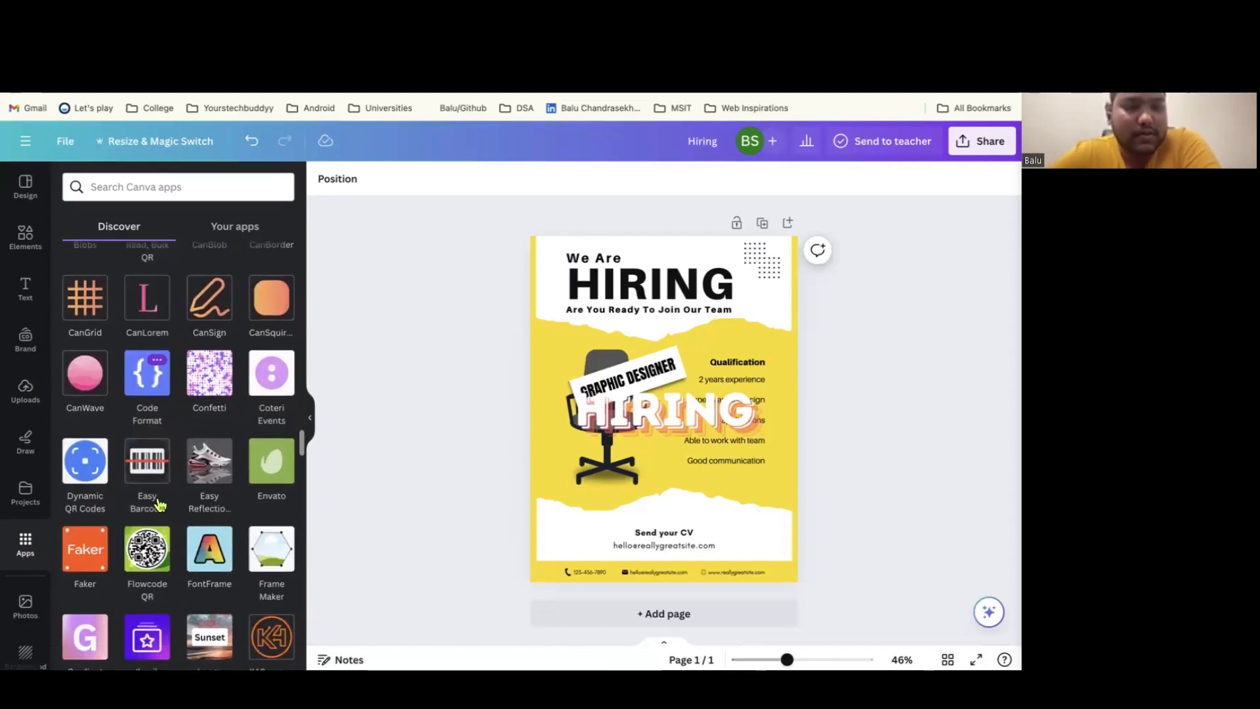
# Check the stock photos and look through the background categories, including landscapes, patterns, gradients, food, textures and flowers
pyautogui.click(27, 603)
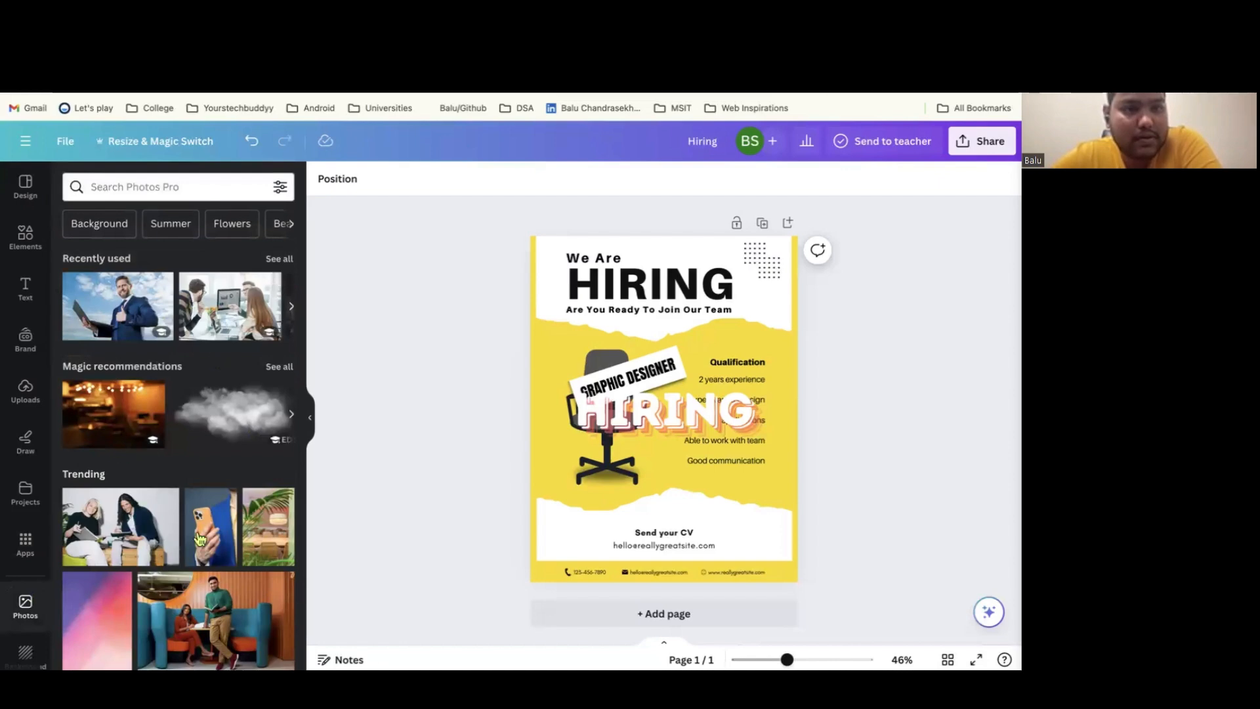
pyautogui.click(25, 653)
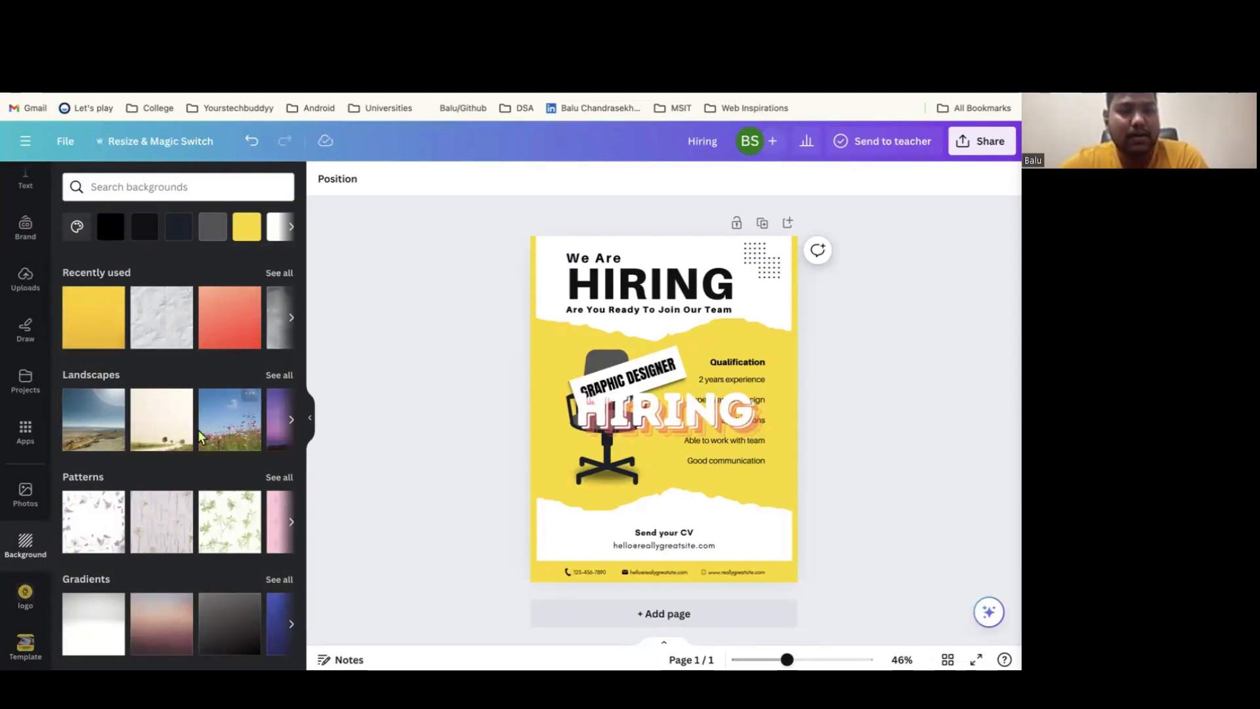
pyautogui.scroll(-2, 200, 437)
pyautogui.scroll(-3, 200, 436)
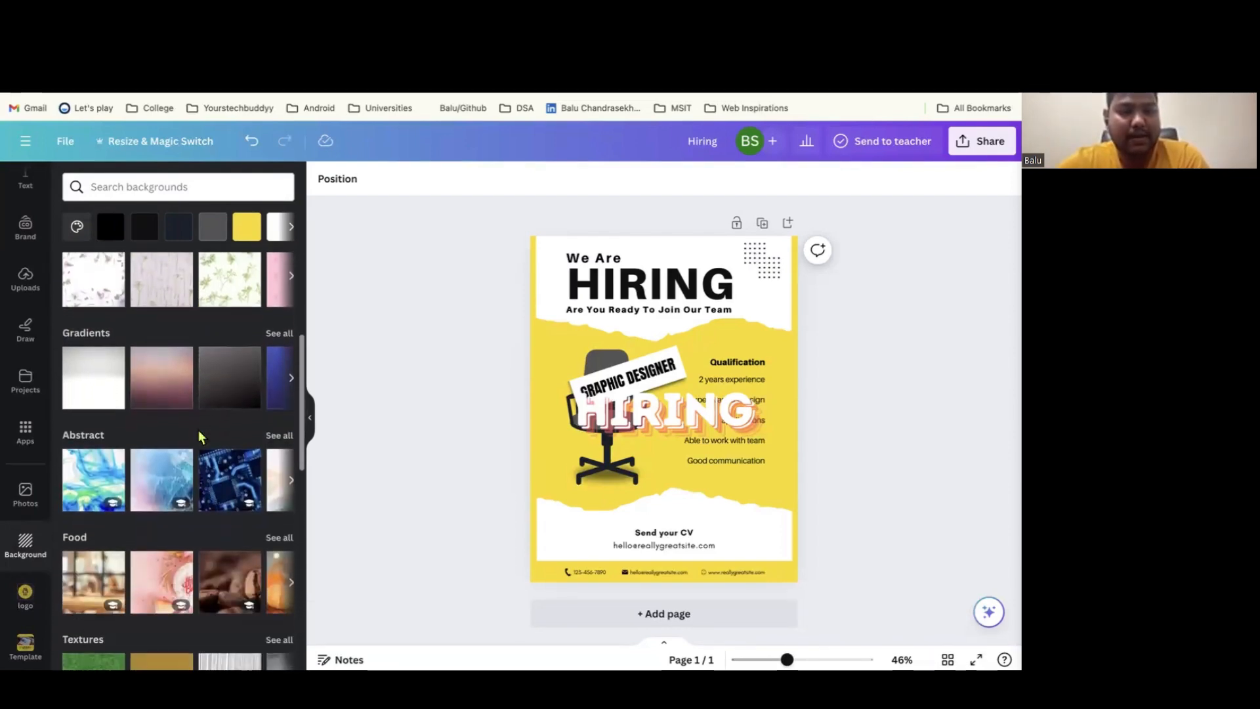
pyautogui.scroll(-2, 200, 436)
pyautogui.scroll(-3, 201, 436)
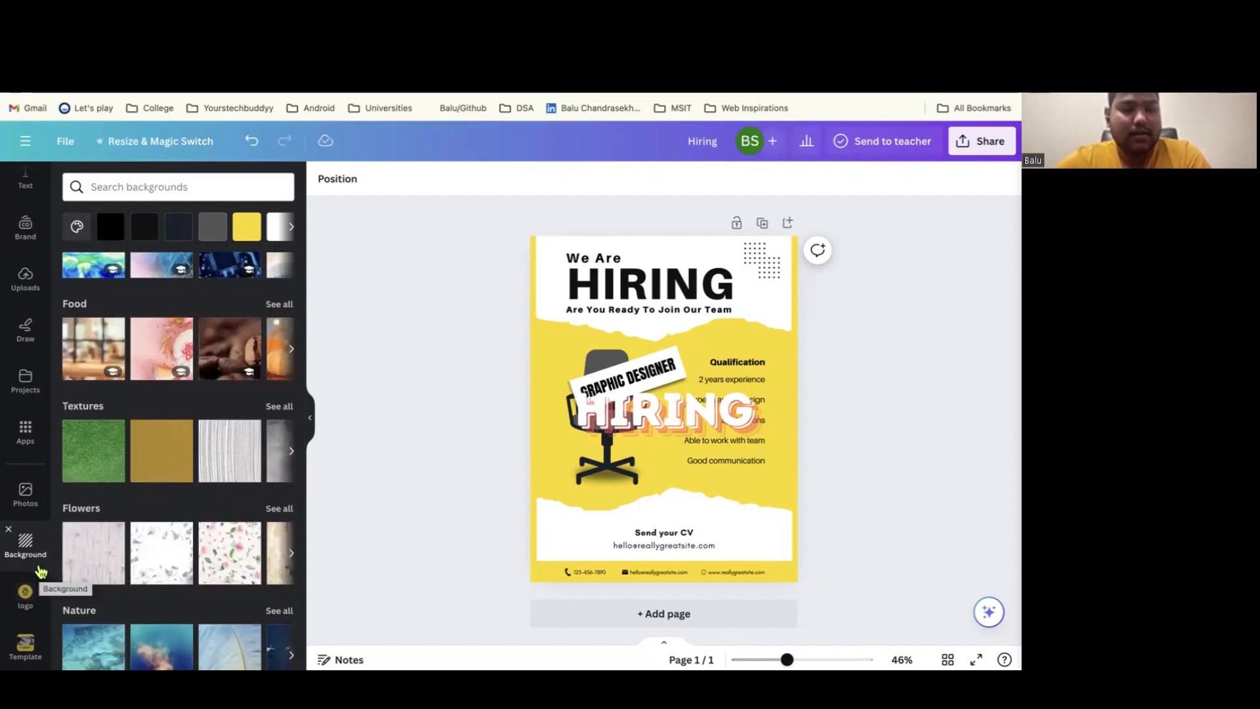
# Examine the images in the logo folder and the designs in the Template folder
pyautogui.click(27, 593)
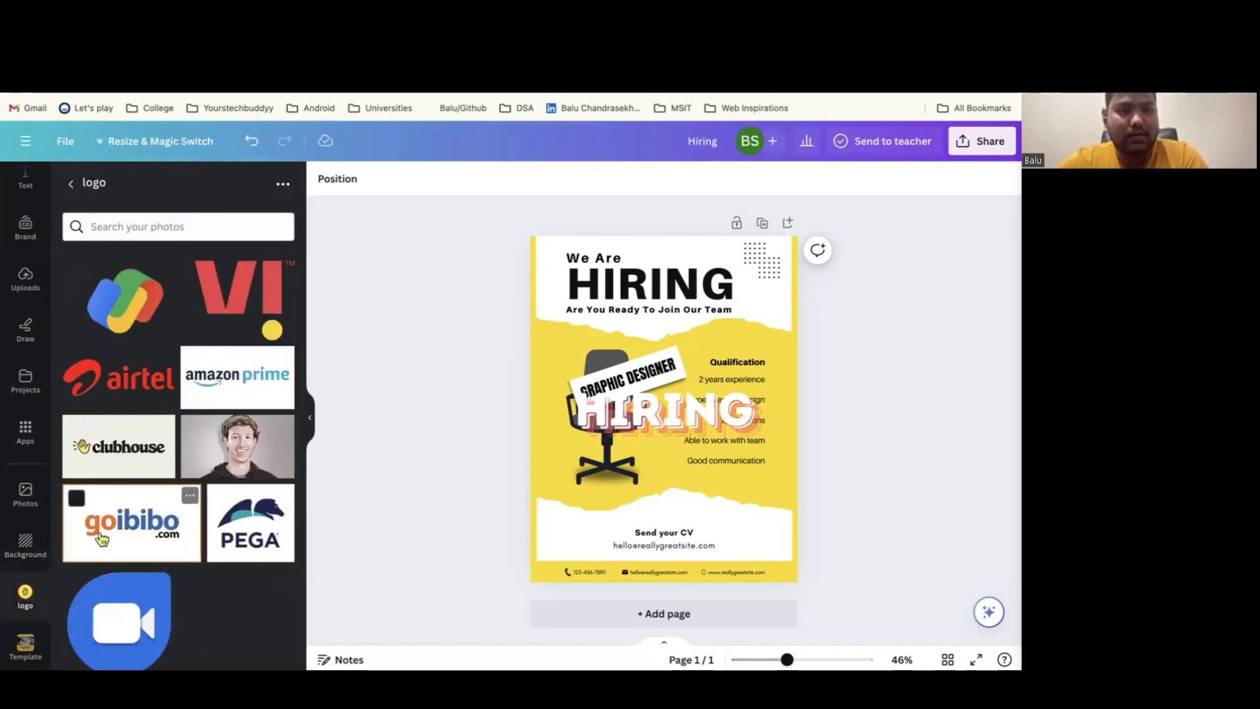
pyautogui.scroll(-3, 105, 535)
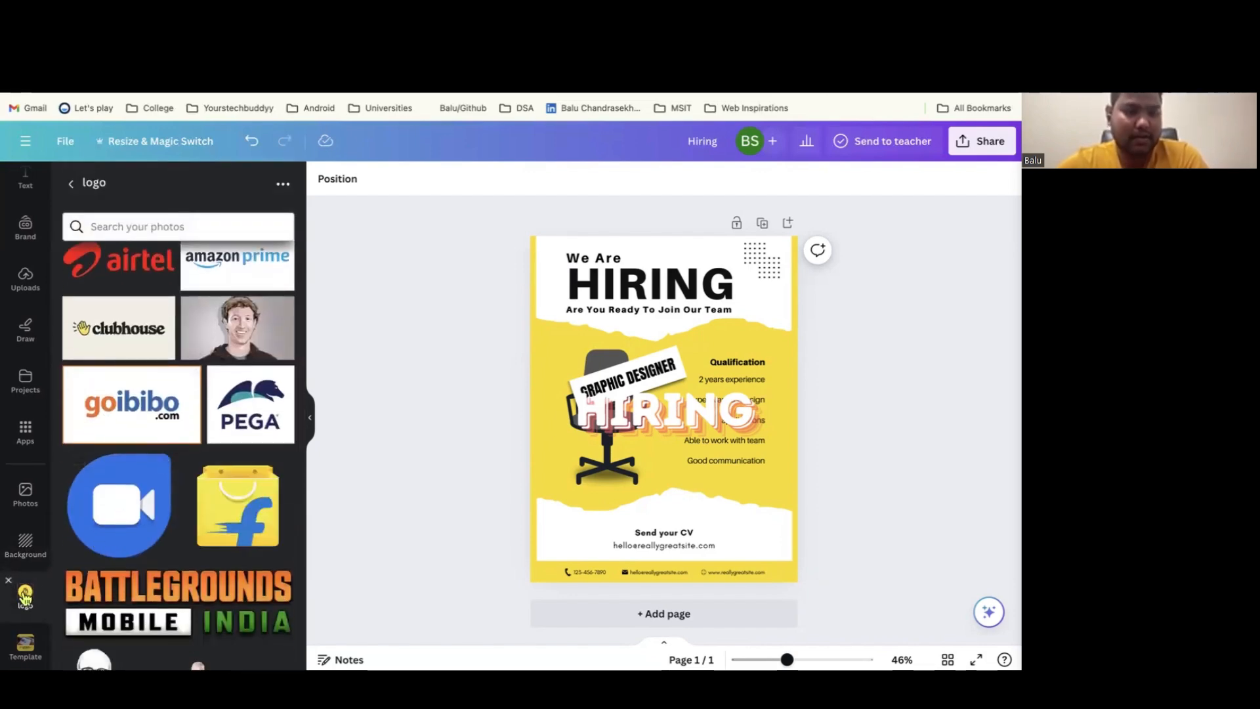
pyautogui.click(25, 643)
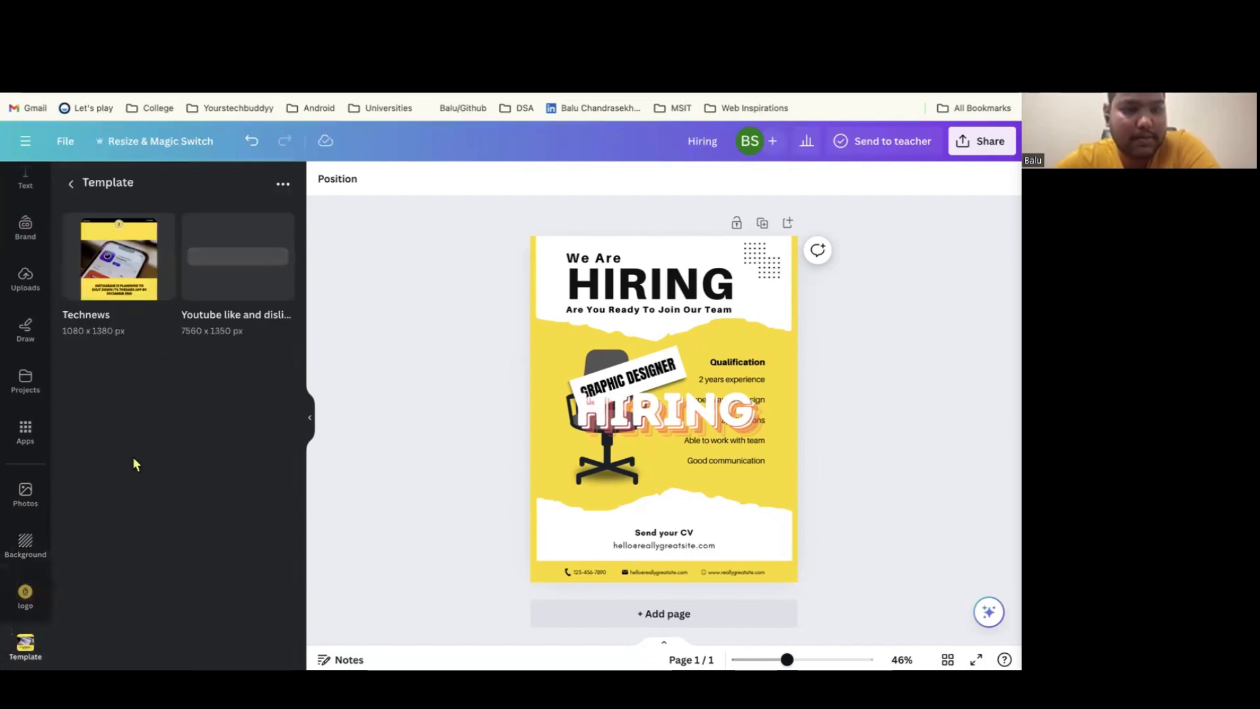
pyautogui.scroll(2, 29, 347)
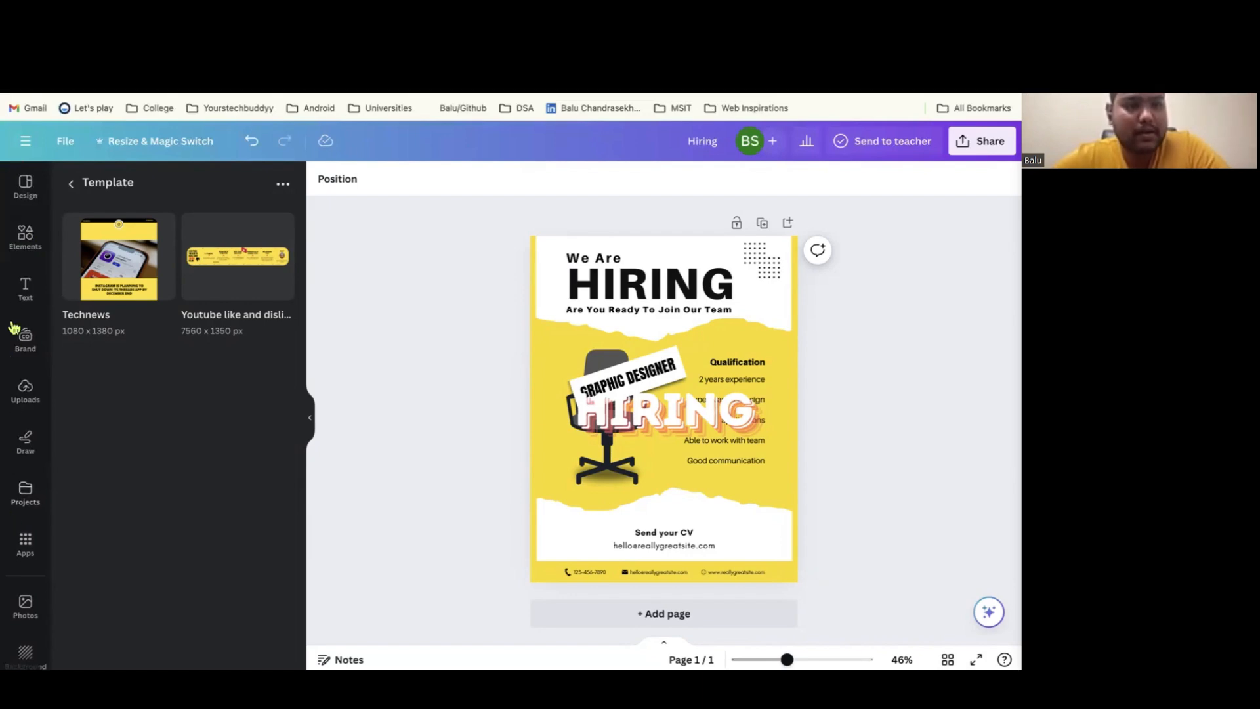
# Revisit the "we are hiring" templates and return the elements library from its "hiring" search to the main overview
pyautogui.click(31, 209)
pyautogui.click(70, 187)
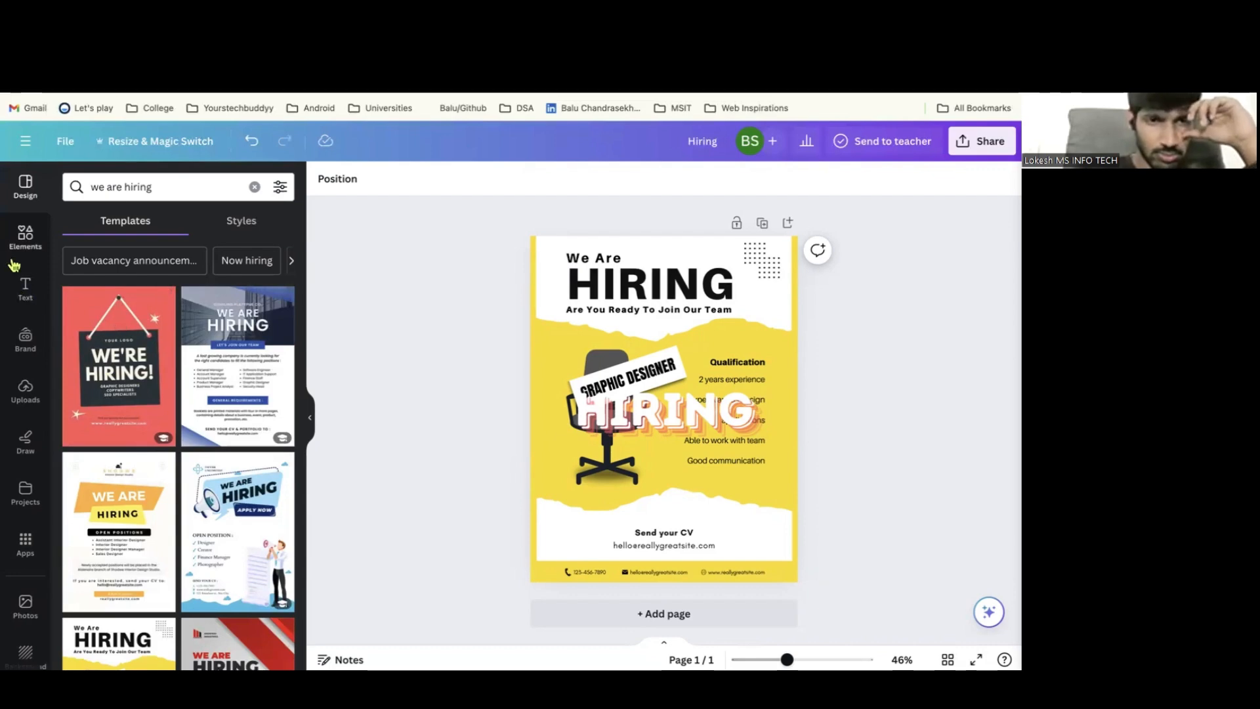
pyautogui.click(26, 242)
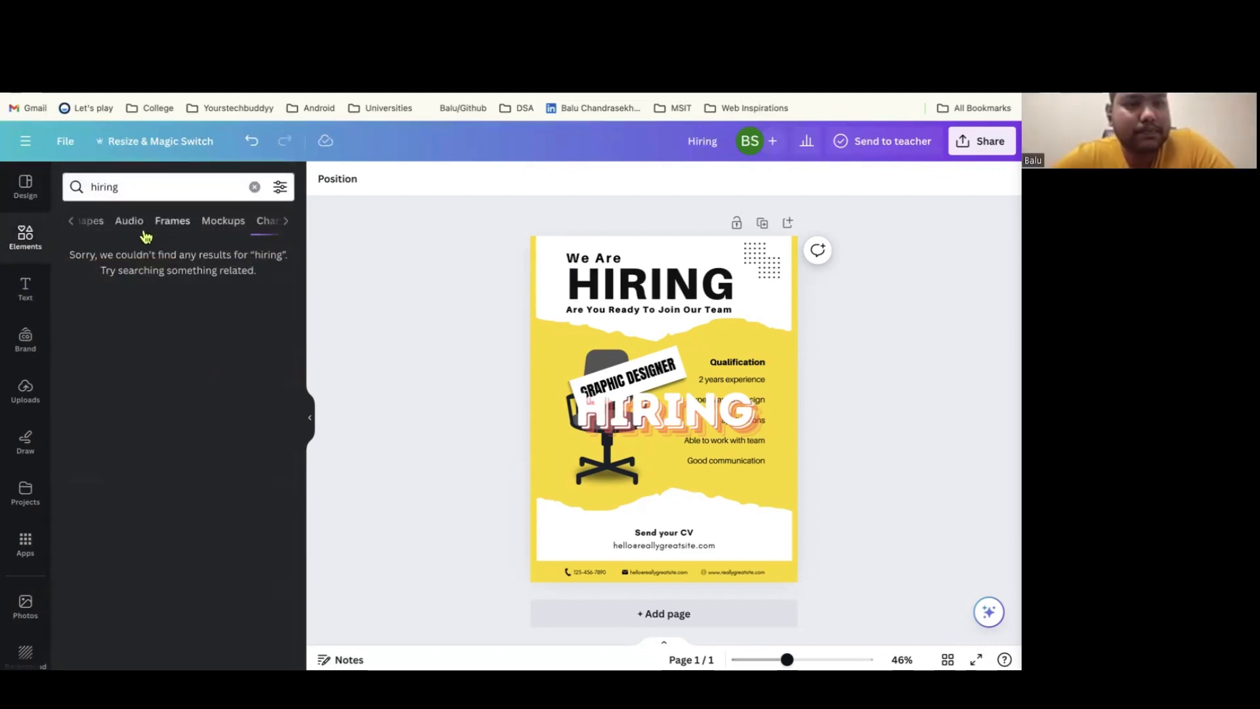
pyautogui.click(70, 223)
pyautogui.click(23, 245)
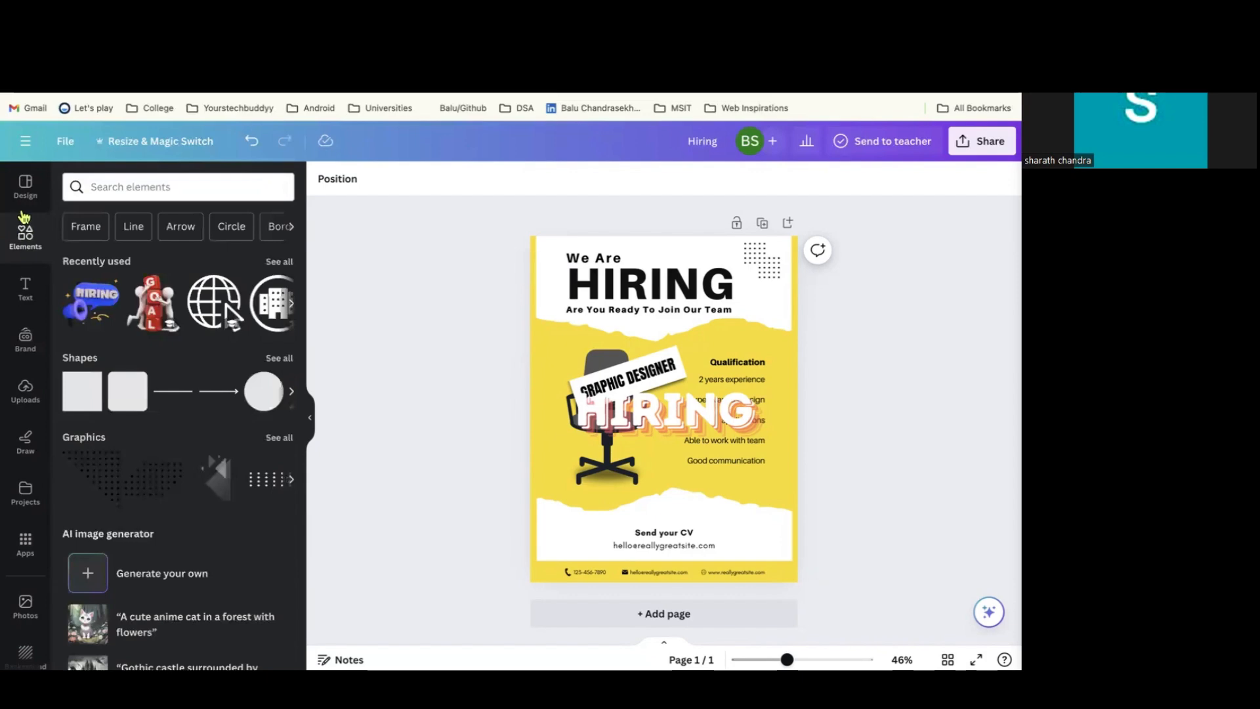
# Return to the "we are hiring" templates and delete the white HIRING text overlapping the chair on the flyer
pyautogui.click(25, 191)
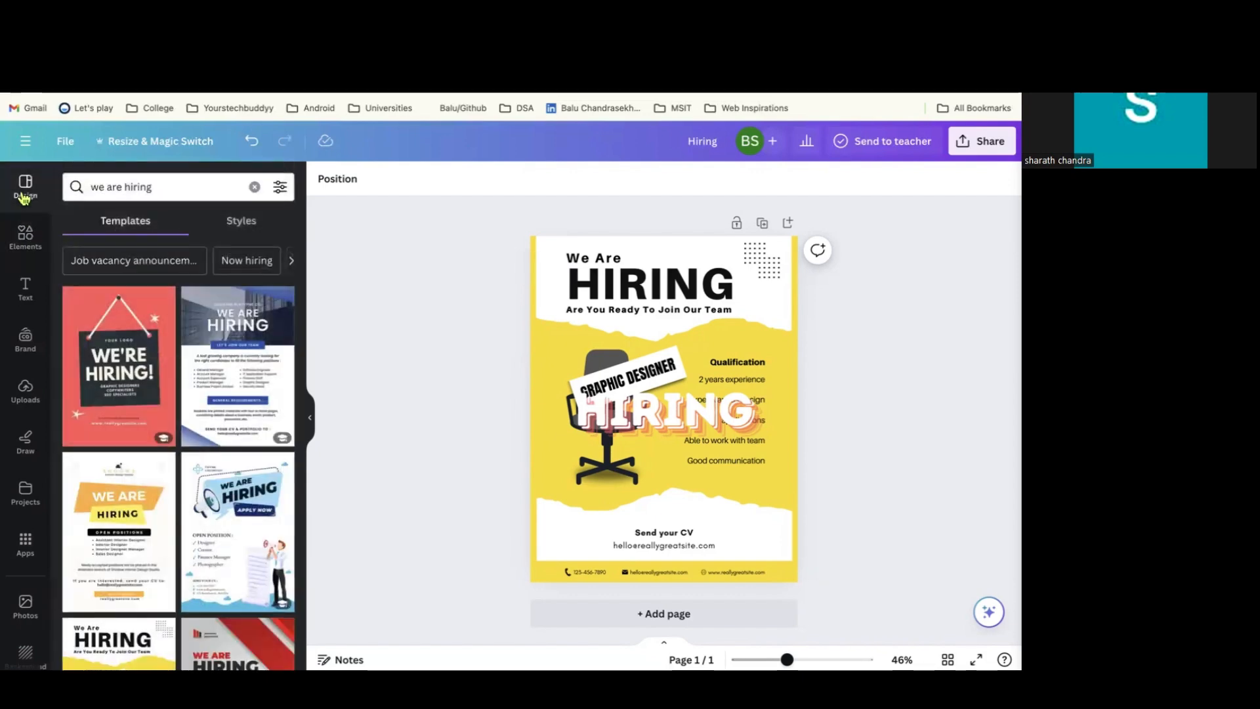
pyautogui.click(639, 413)
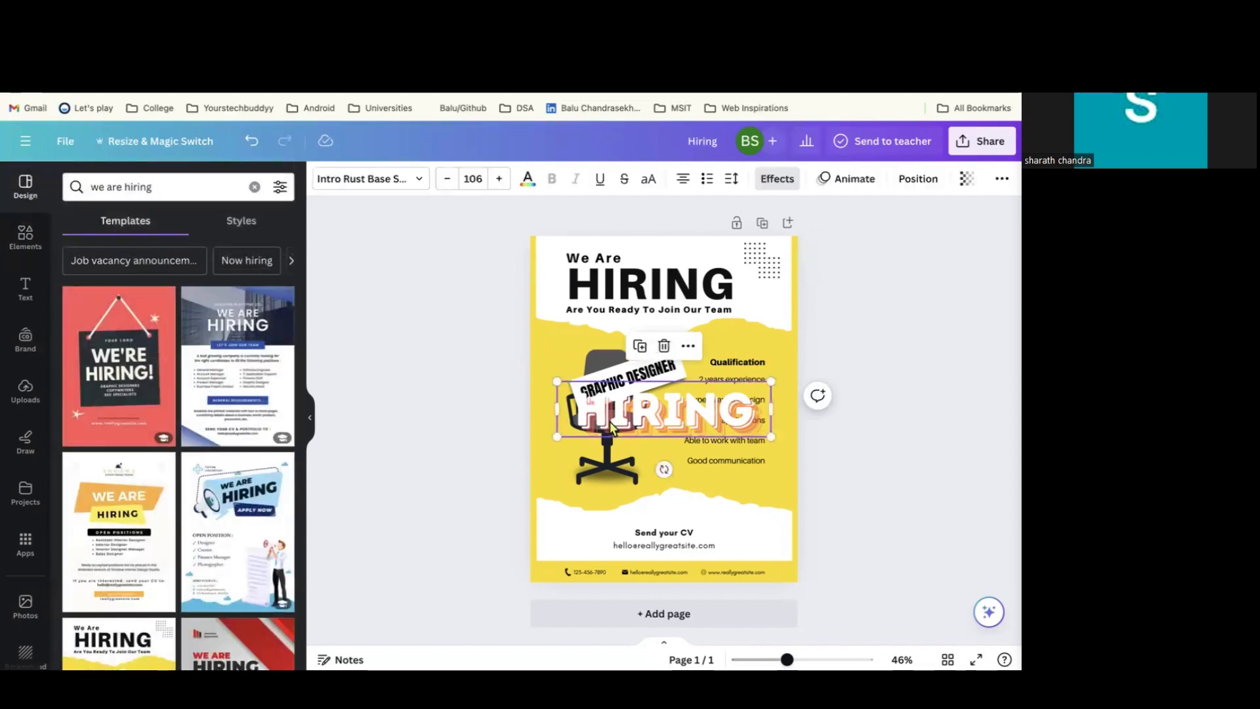
pyautogui.click(663, 346)
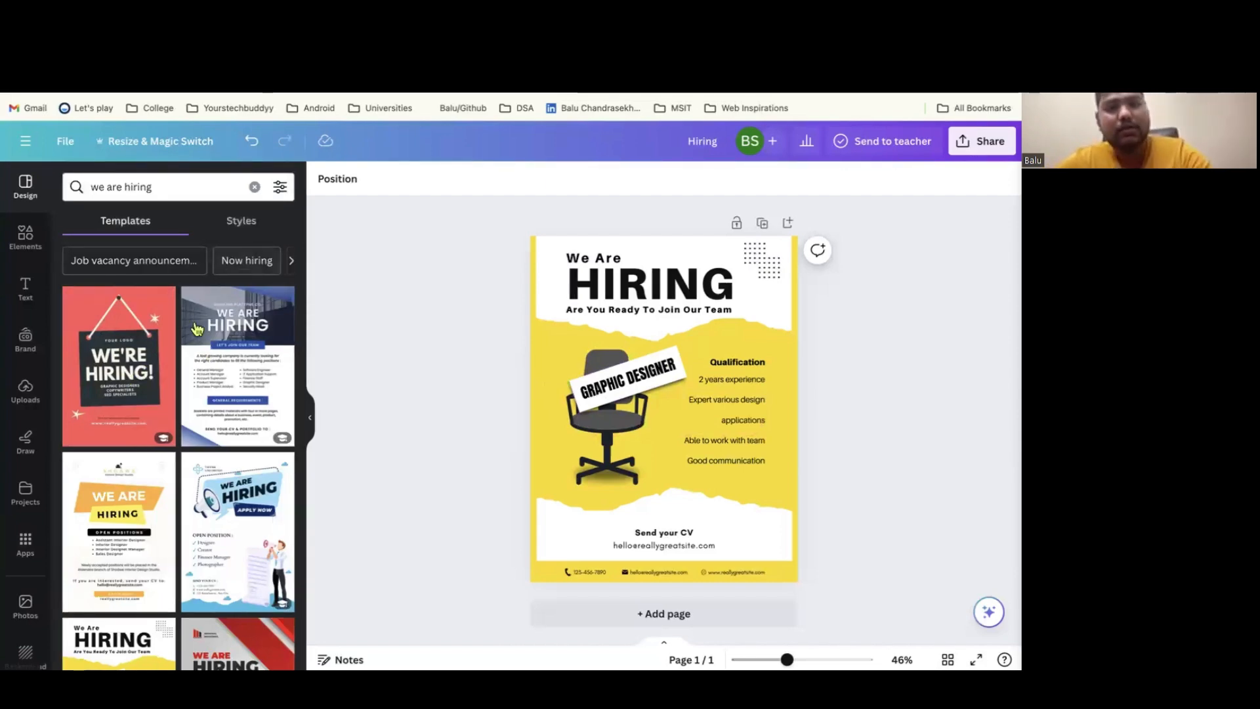
# Show the "Now hiring" templates and apply the Blue And White We Are Hiring Flyer to the page
pyautogui.click(231, 261)
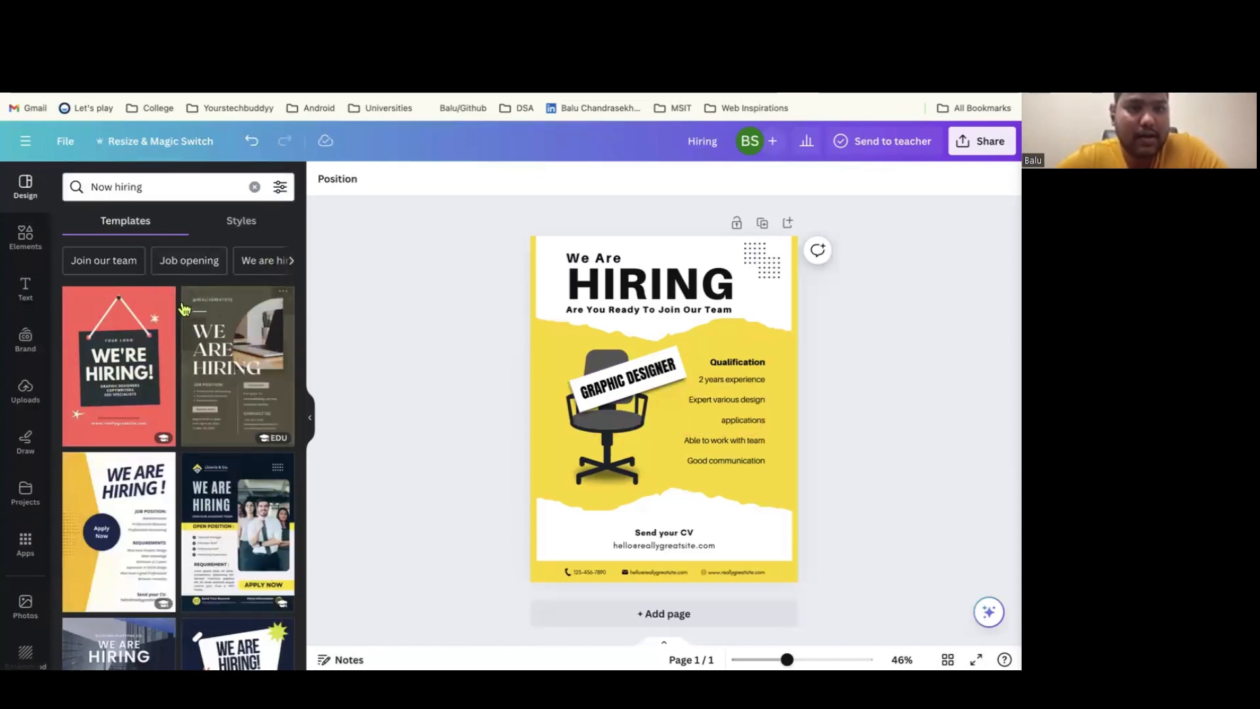
pyautogui.scroll(-5, 188, 305)
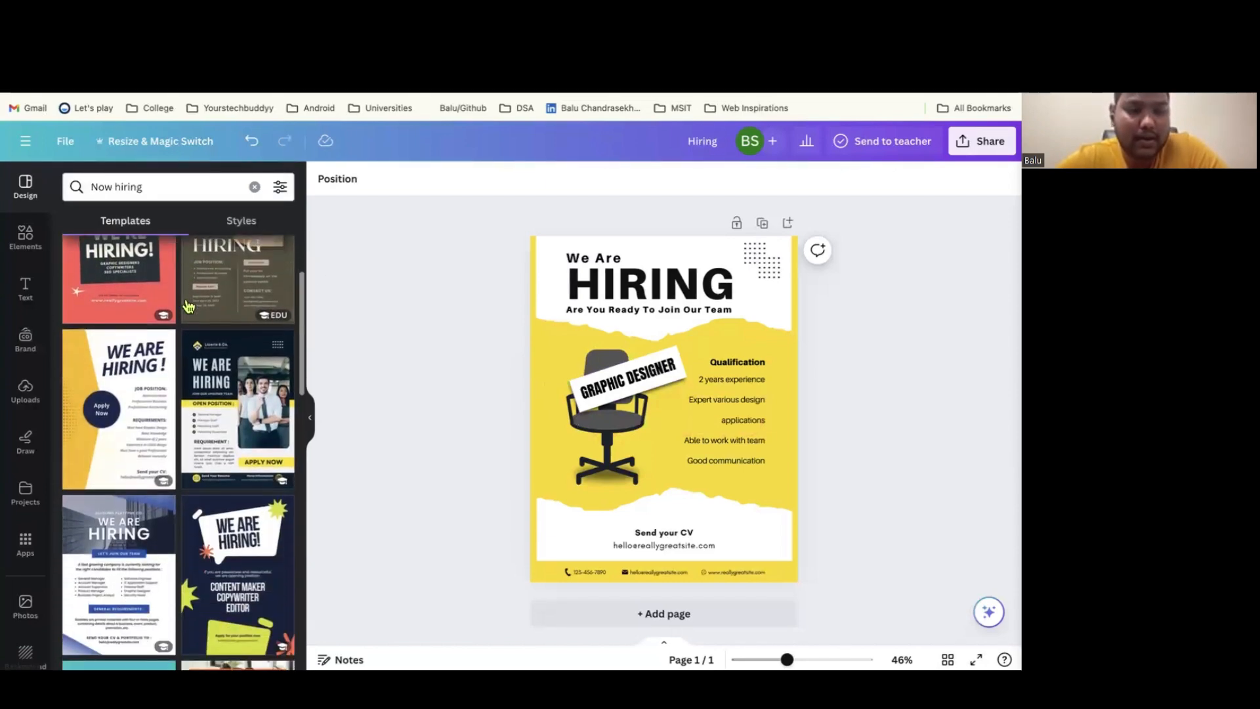
pyautogui.scroll(-1, 164, 308)
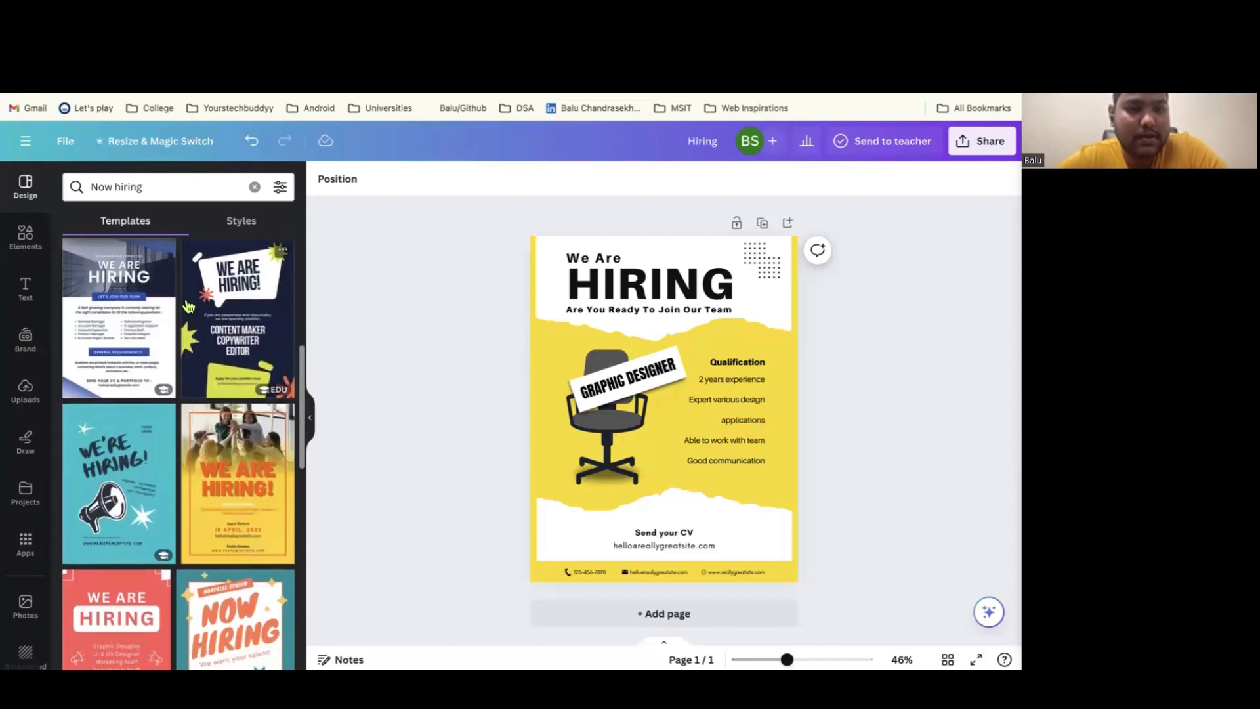
pyautogui.click(128, 316)
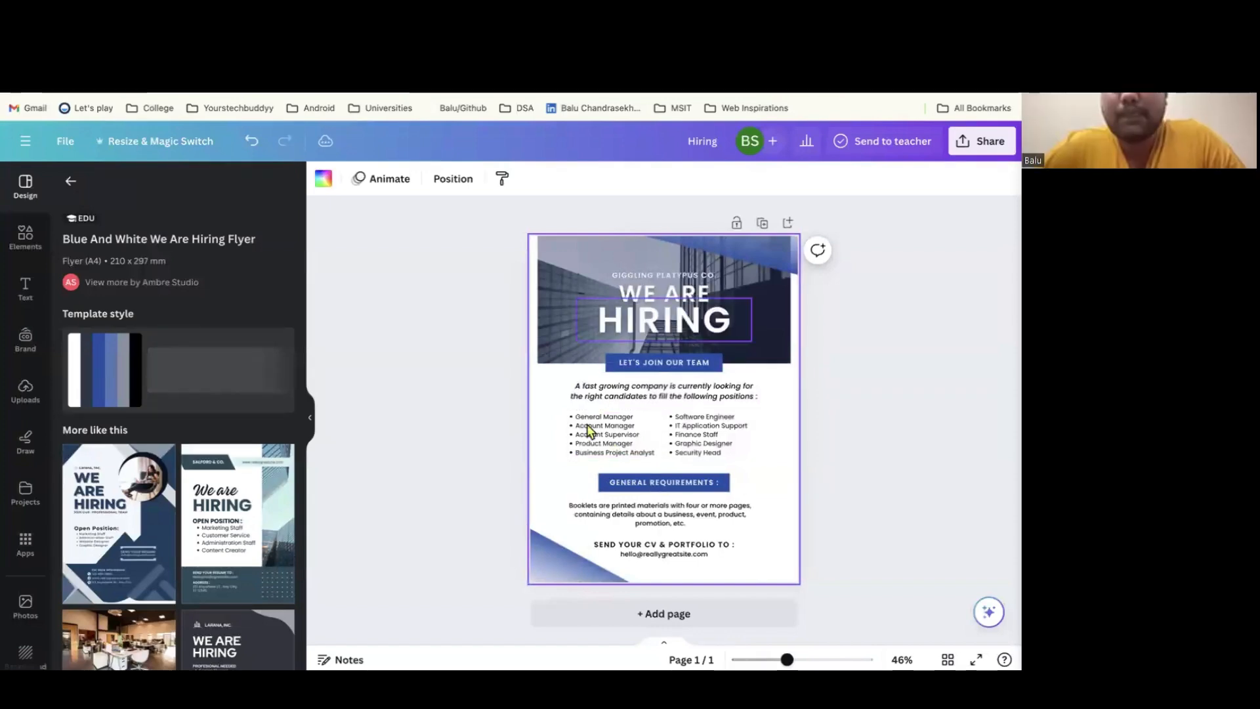
# Replace the company name above the WE ARE HIRING heading with "MS INFO TECH"
pyautogui.click(643, 290)
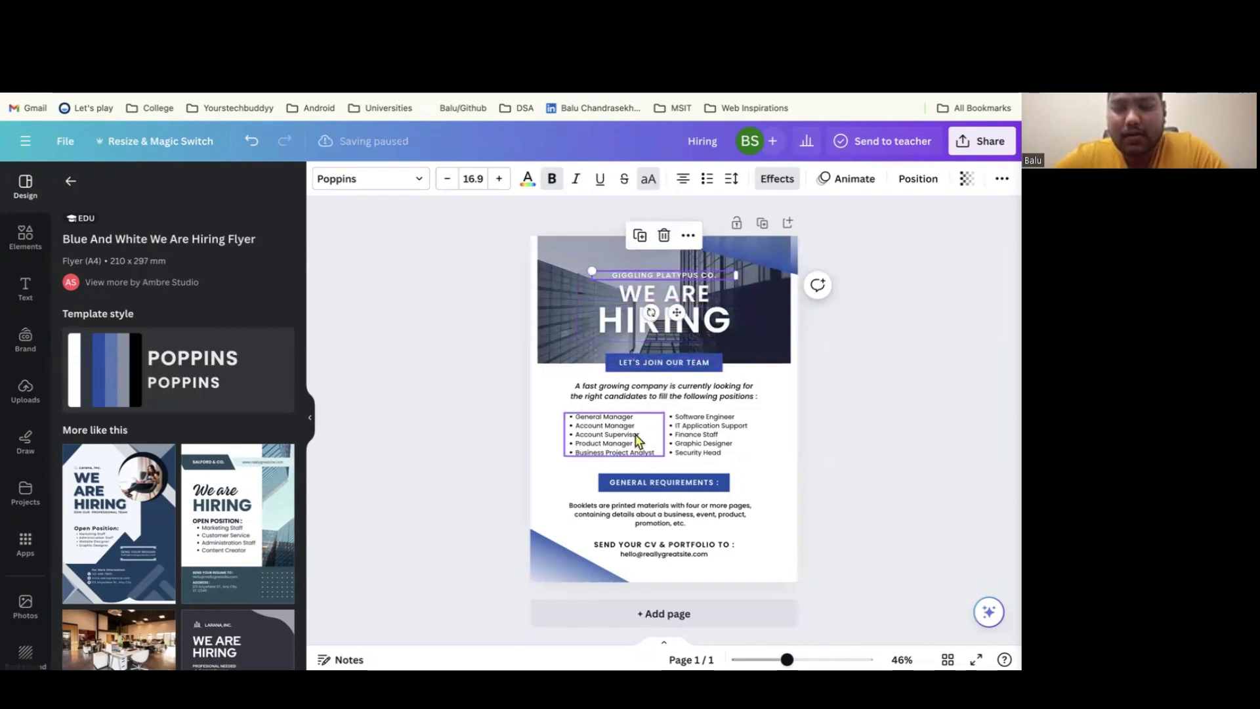
pyautogui.click(635, 397)
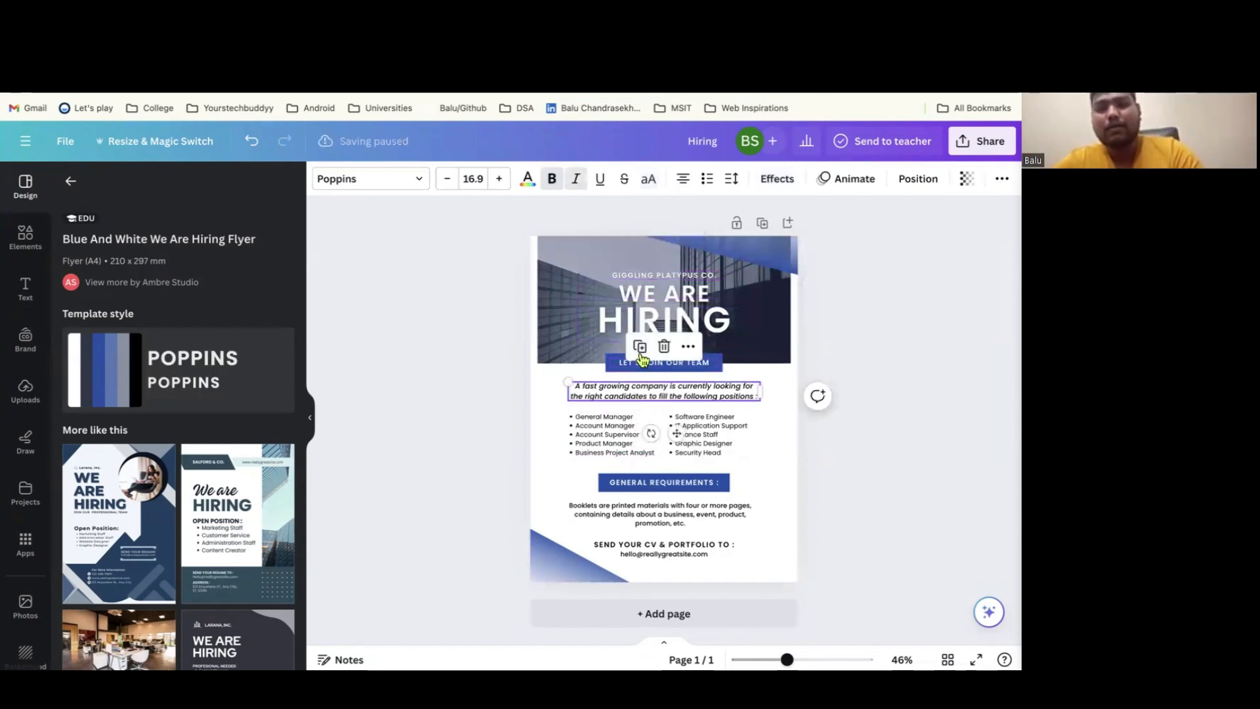
pyautogui.click(631, 275)
pyautogui.click(630, 276)
pyautogui.doubleClick(629, 276)
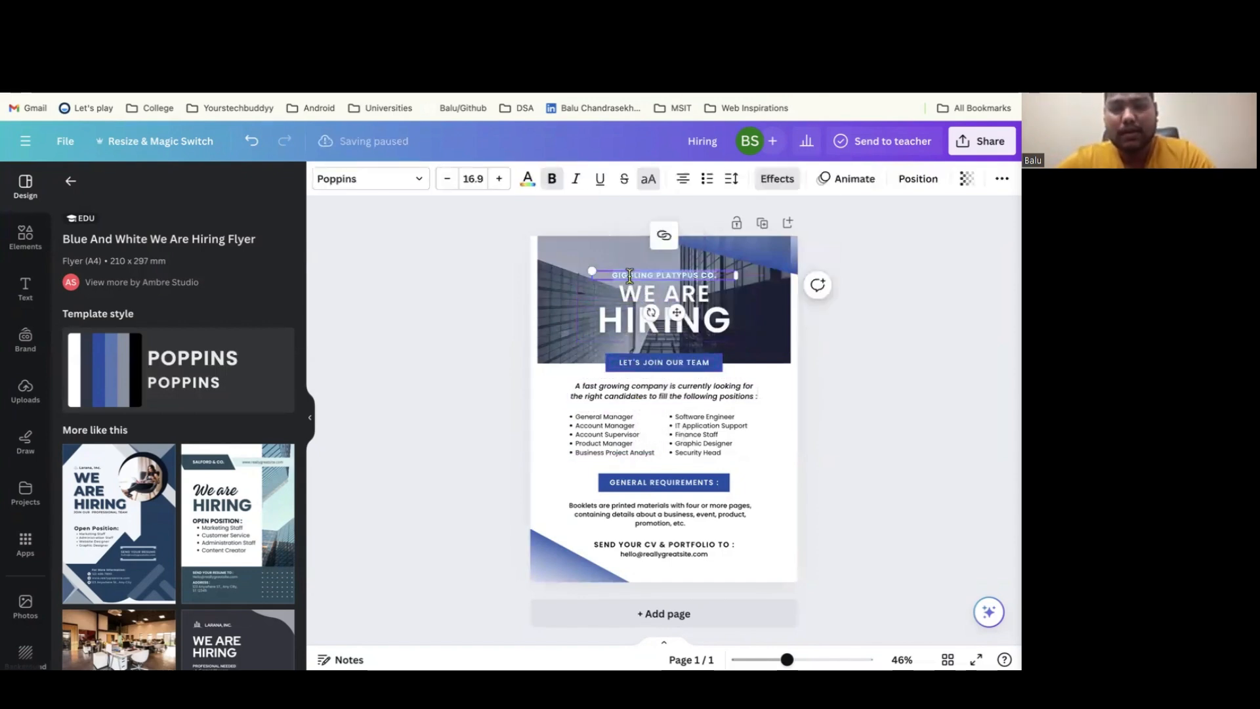
pyautogui.write('MS INFO TECH')
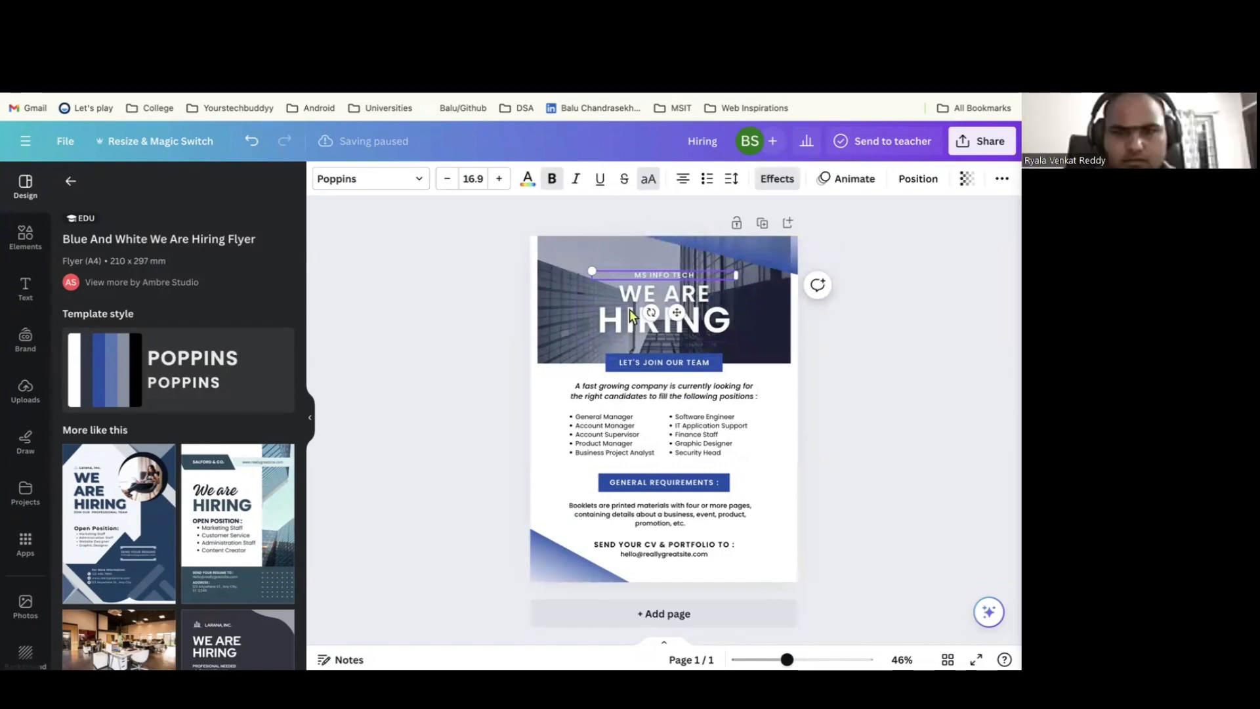
pyautogui.click(866, 369)
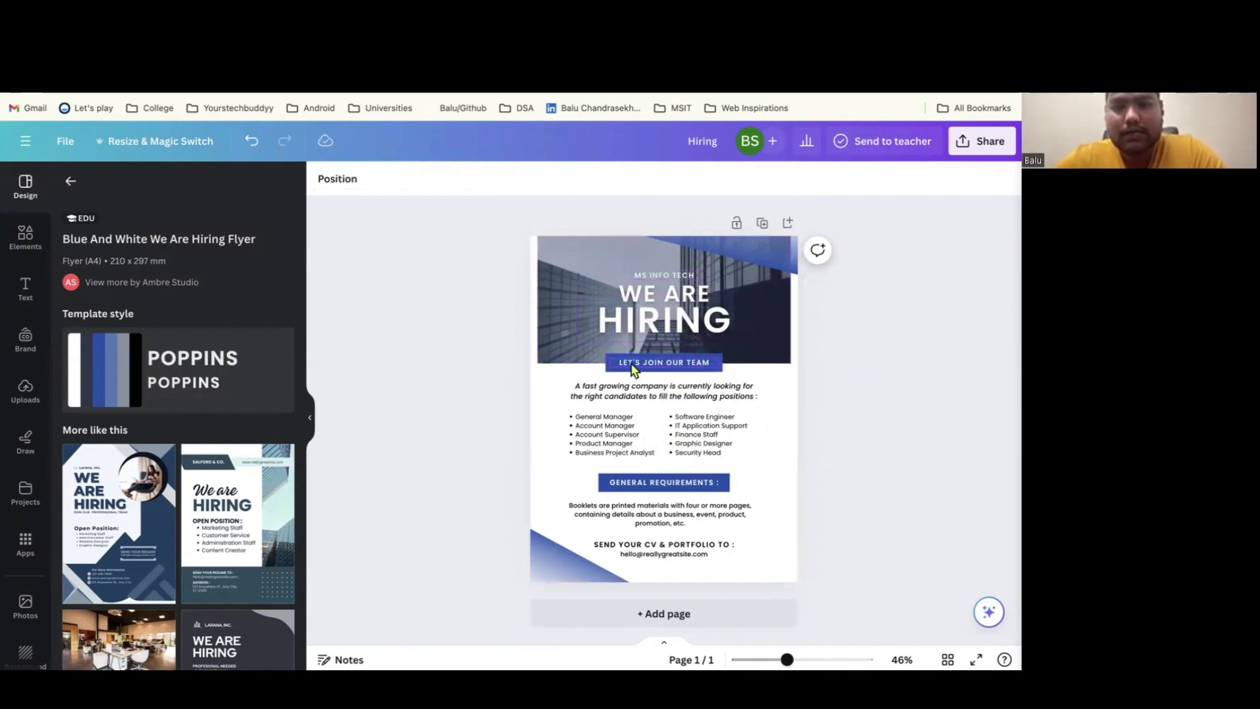
# Browse the font categories for the LET'S JOIN OUR TEAM tagline, view the Sans Serif fonts and return to the main font list
pyautogui.click(632, 364)
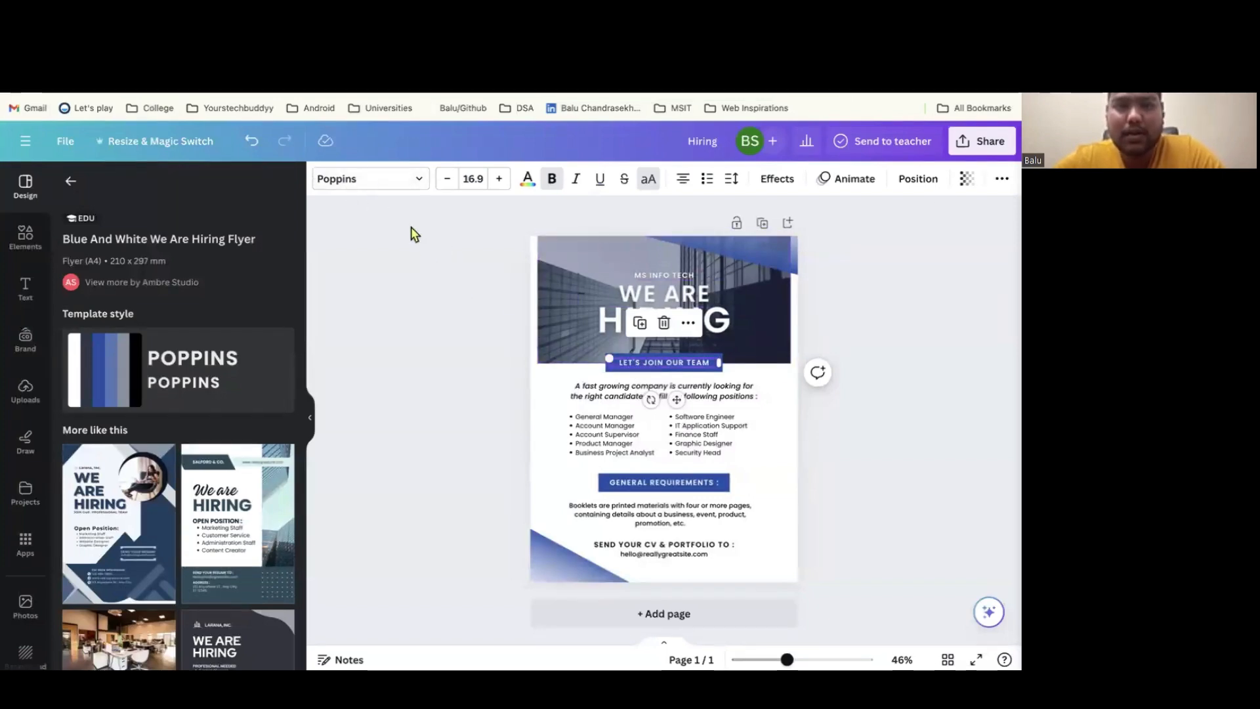
pyautogui.click(376, 188)
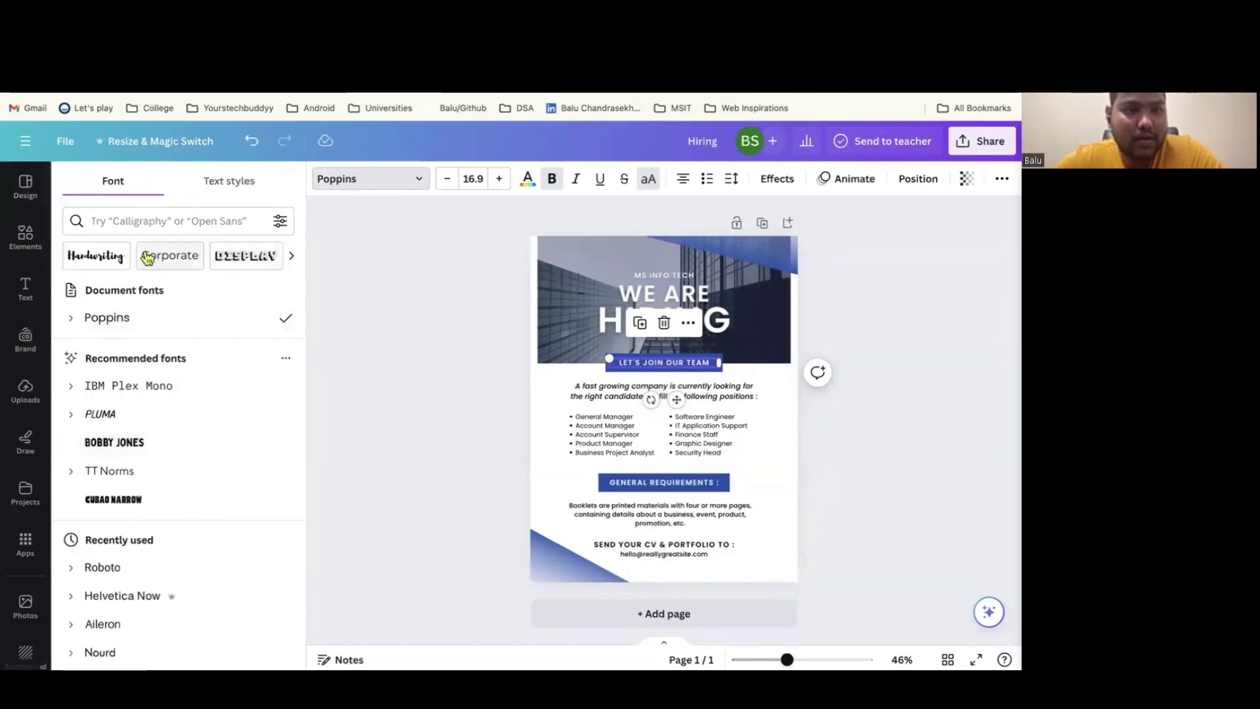
pyautogui.hscroll(3, 124, 264)
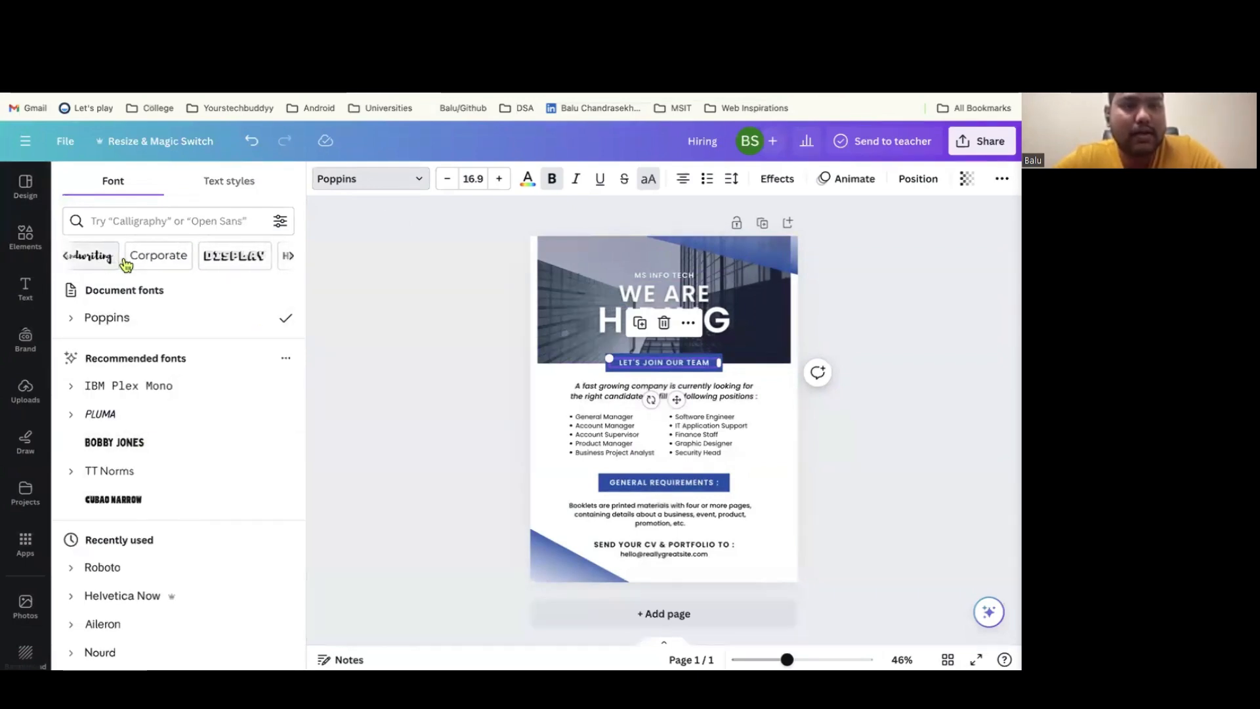
pyautogui.hscroll(3, 126, 264)
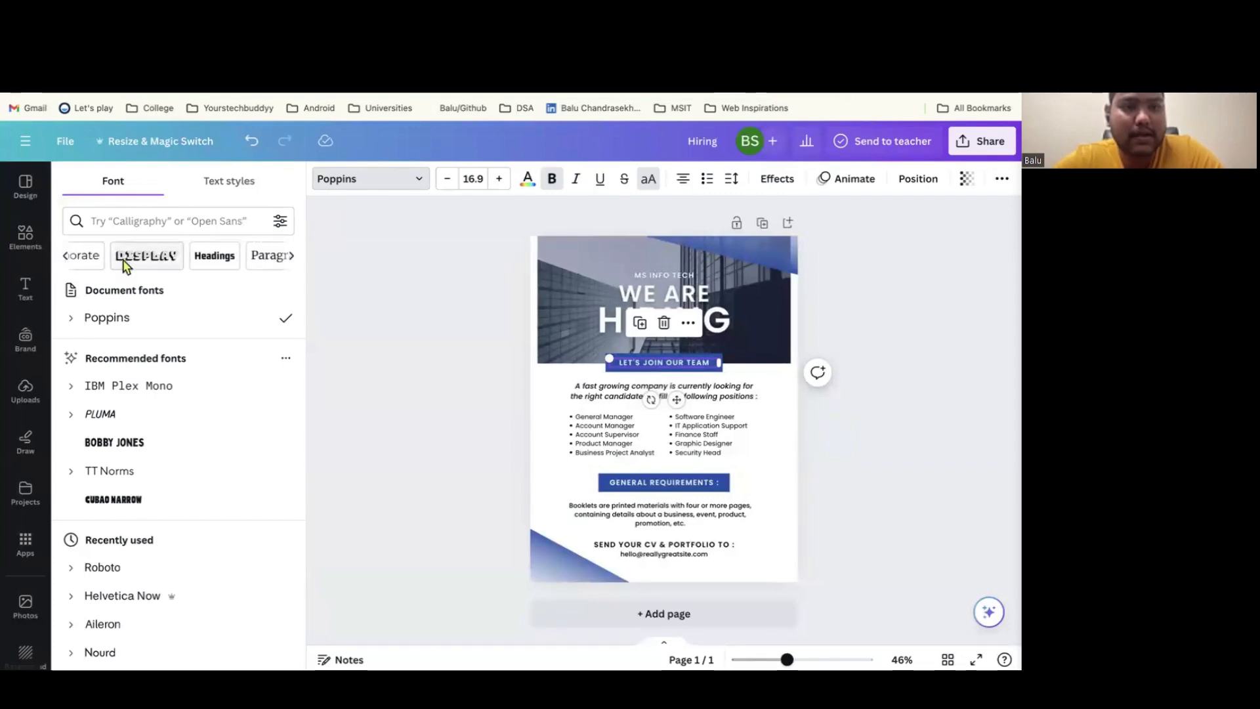
pyautogui.hscroll(3, 125, 262)
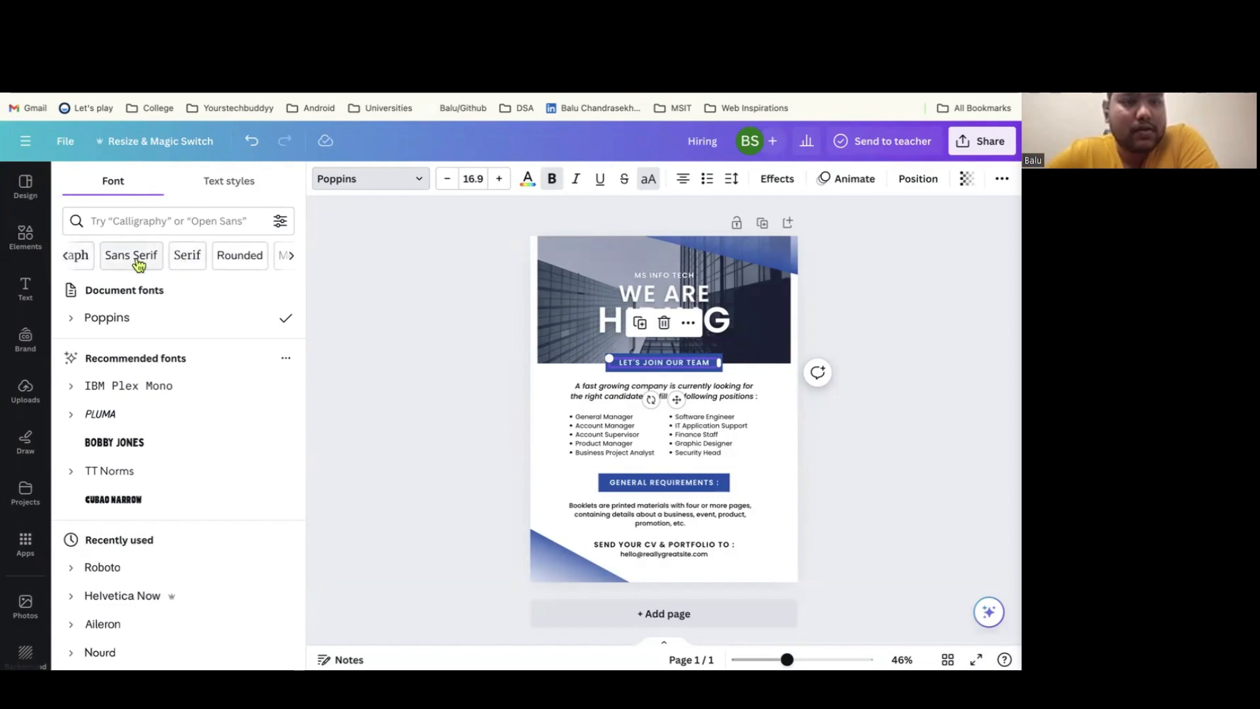
pyautogui.click(136, 262)
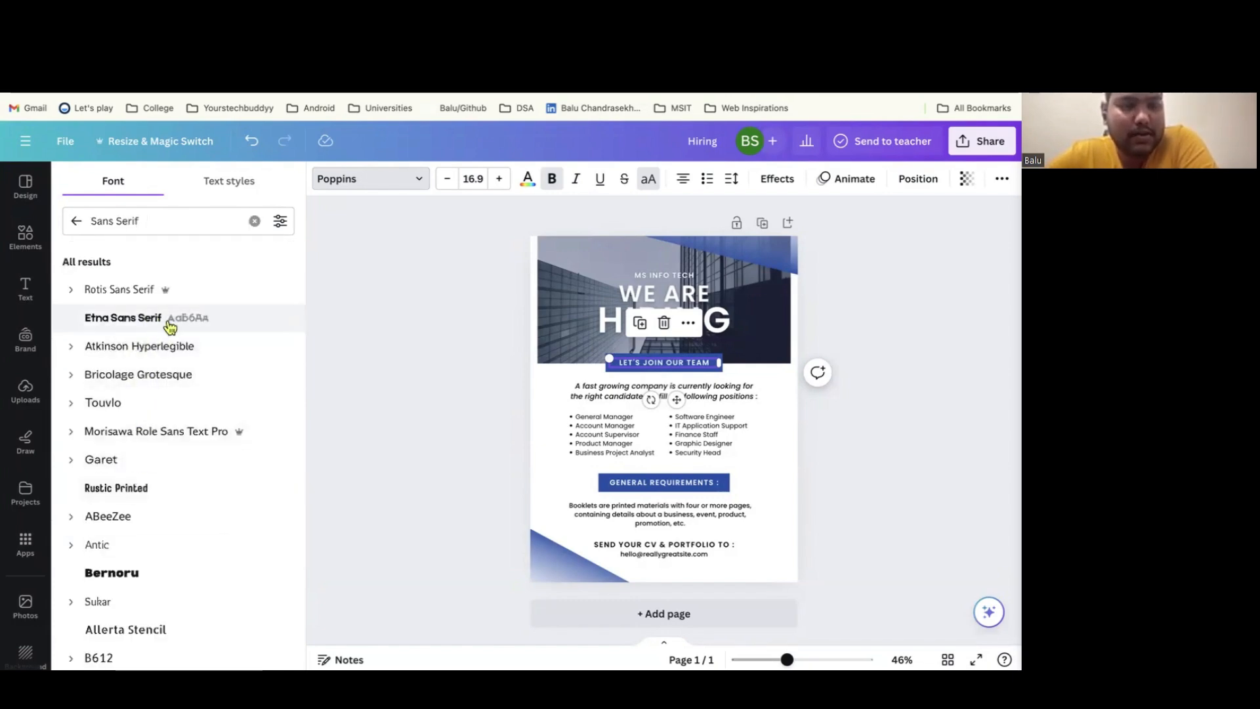
pyautogui.moveTo(168, 296)
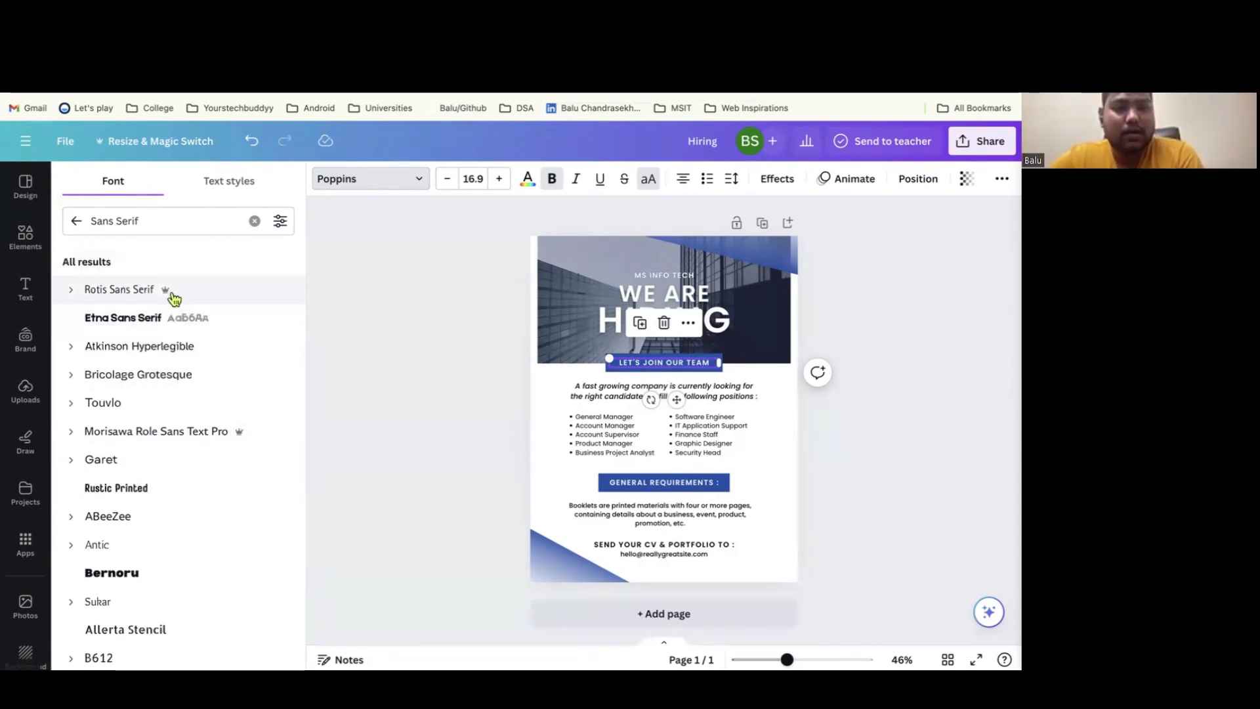
pyautogui.click(77, 224)
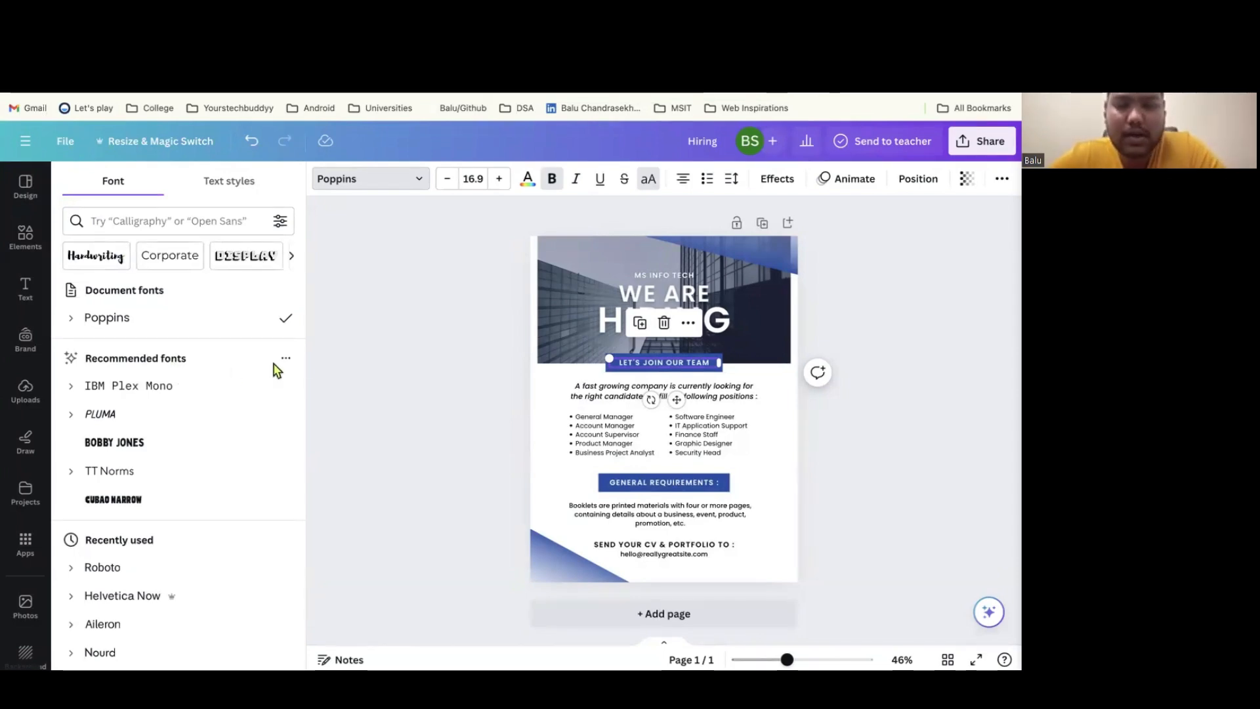
# Examine the text color choices for the LET'S JOIN OUR TEAM tagline, including the custom color picker, without picking a new color
pyautogui.doubleClick(632, 363)
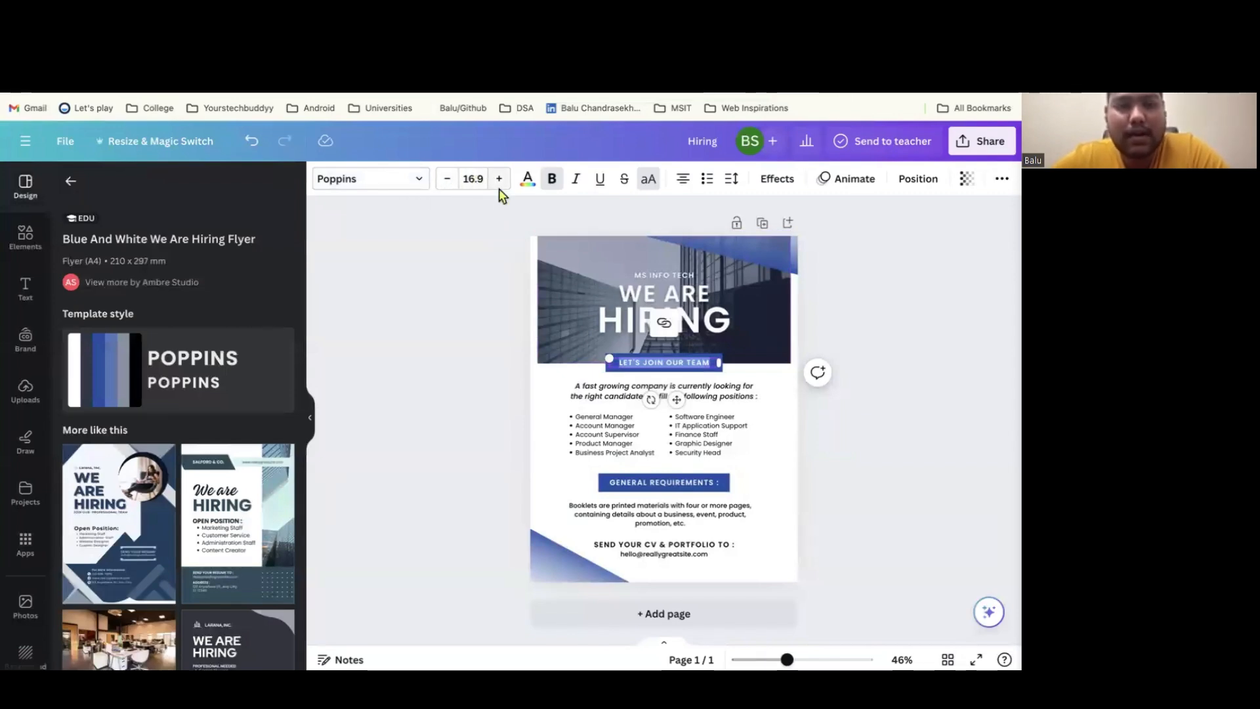
pyautogui.click(528, 189)
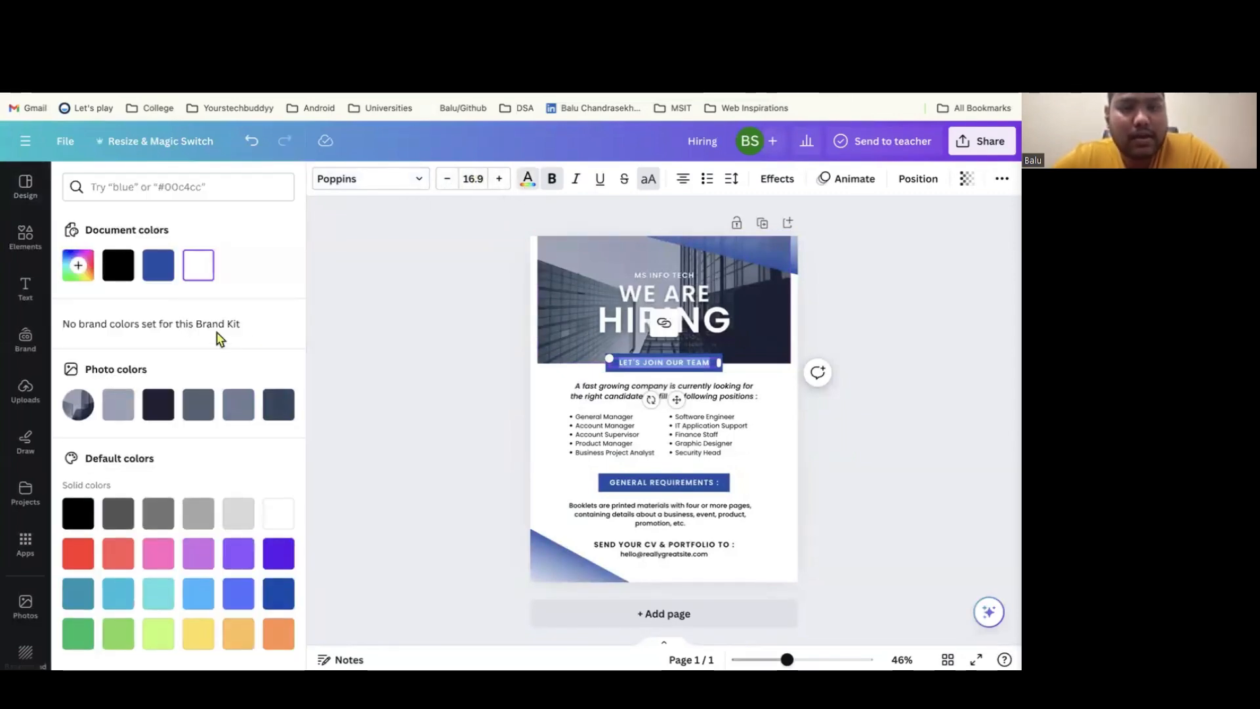
pyautogui.scroll(-1, 220, 338)
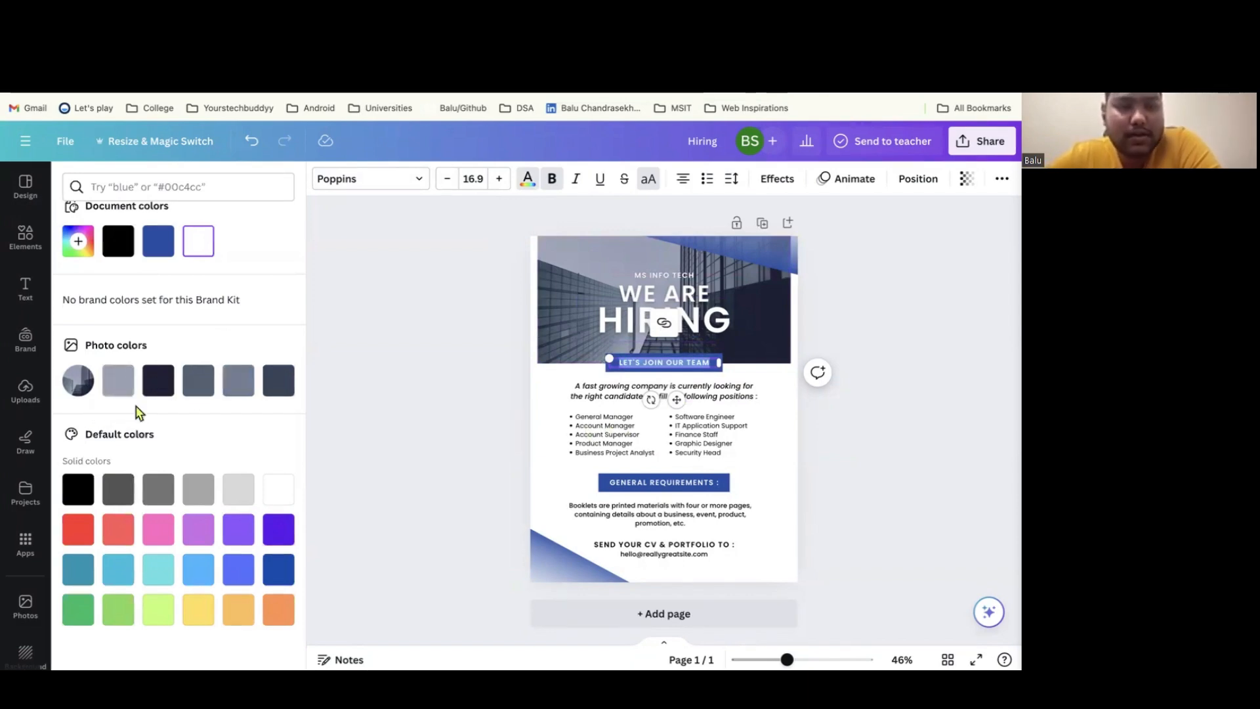
pyautogui.scroll(-1, 105, 506)
pyautogui.scroll(2, 105, 505)
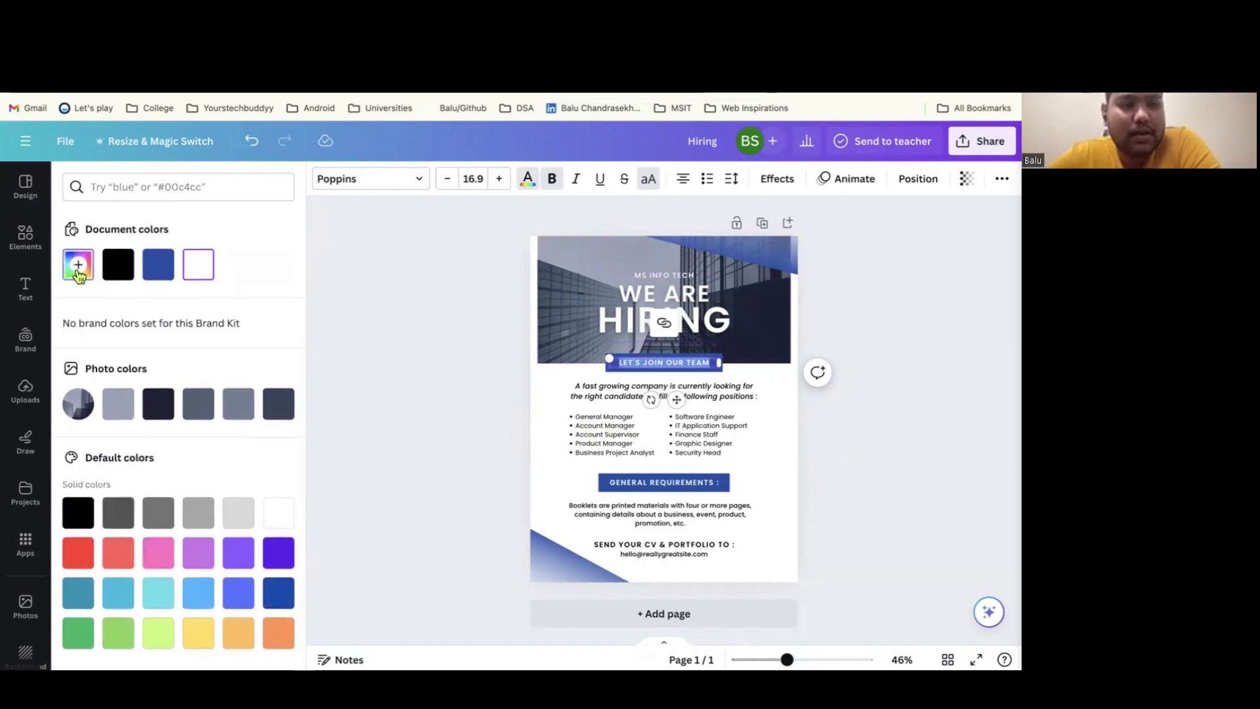
pyautogui.click(78, 264)
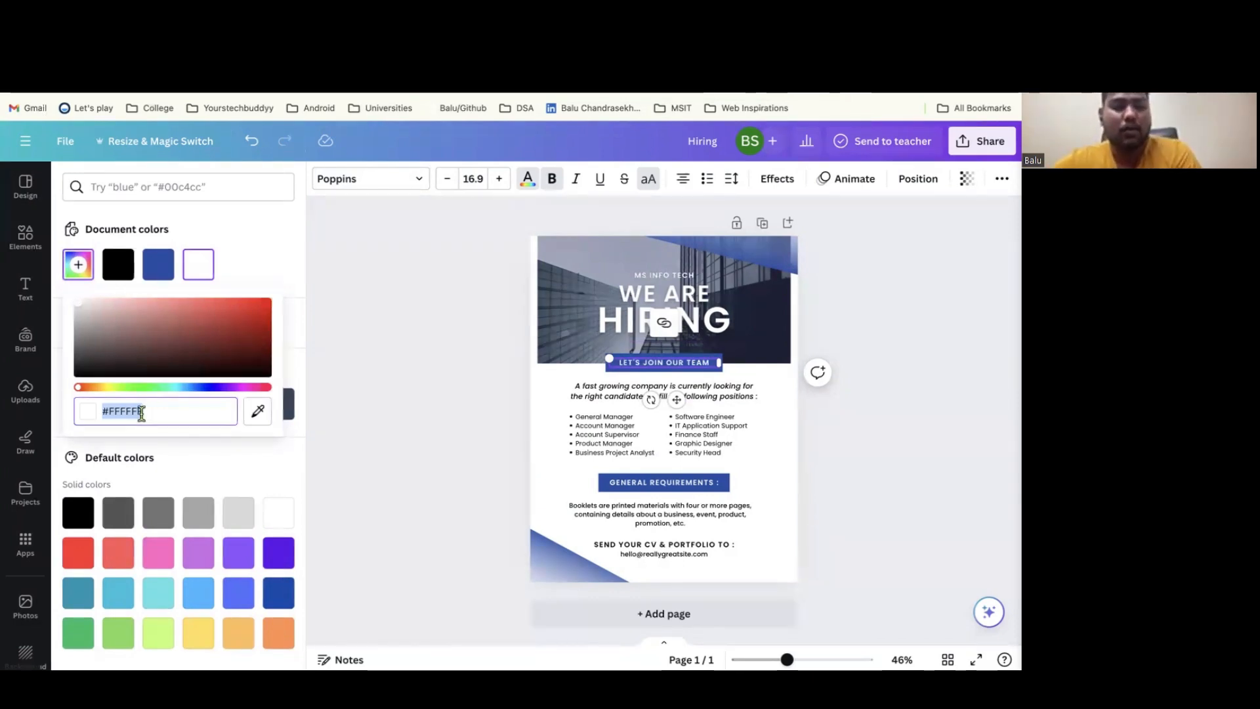
pyautogui.click(162, 443)
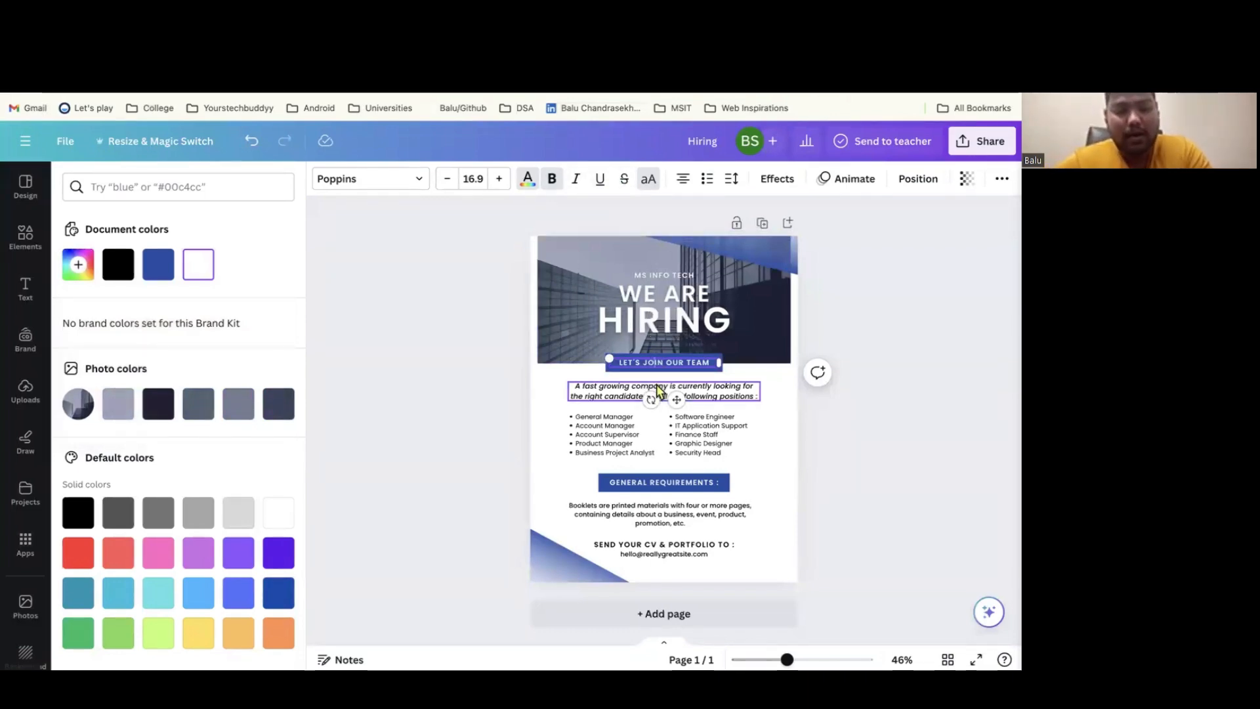
# Try the letter-case toggle and other alignments on the LET'S JOIN OUR TEAM tagline, returning it to centered uppercase
pyautogui.doubleClick(676, 361)
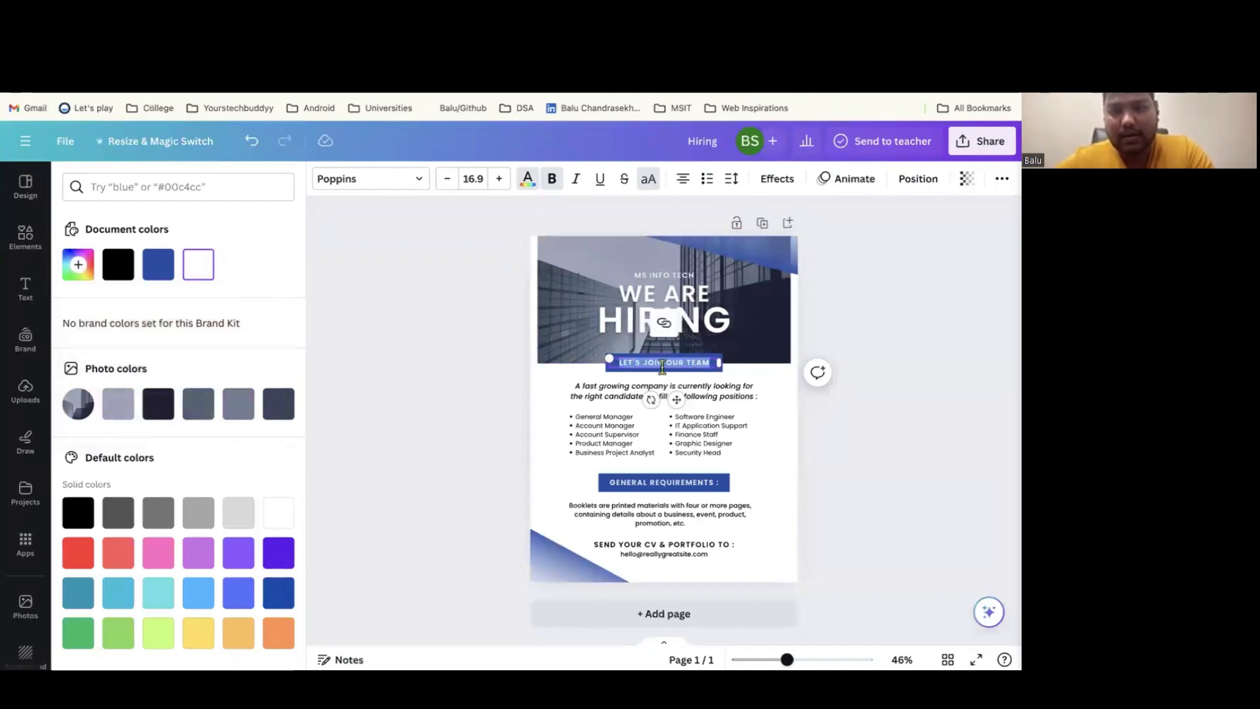
pyautogui.click(652, 186)
pyautogui.click(652, 187)
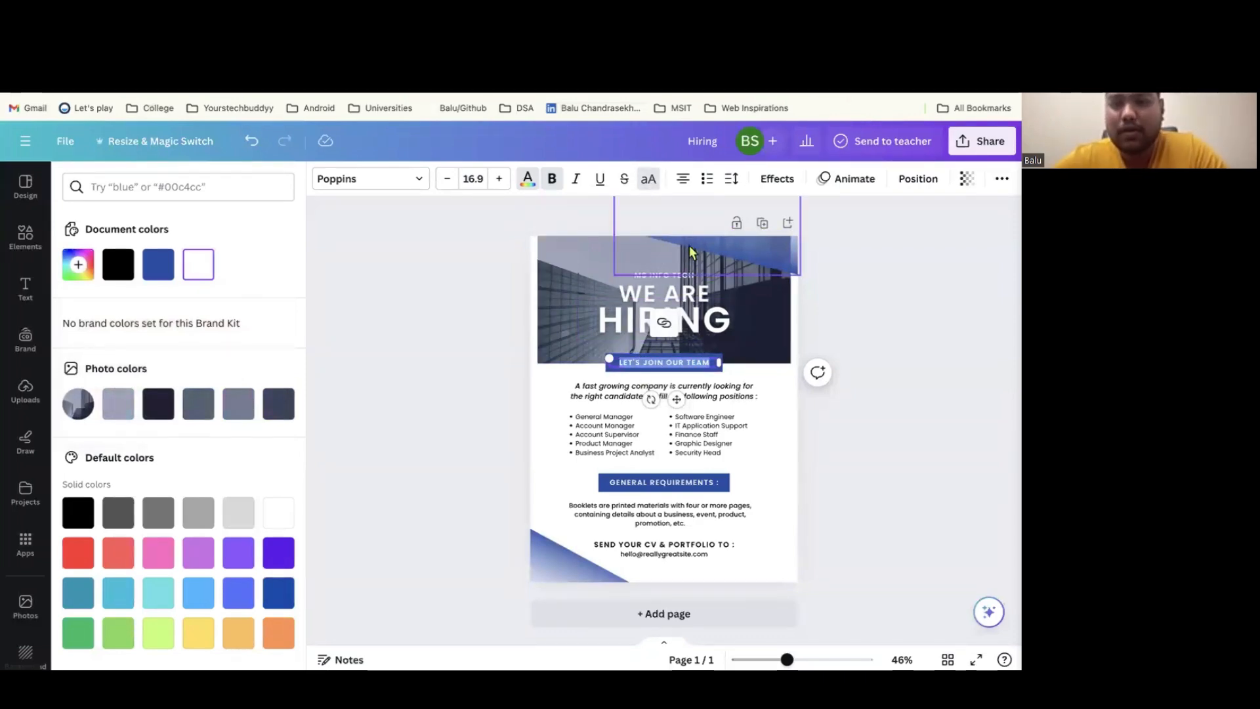
pyautogui.click(687, 188)
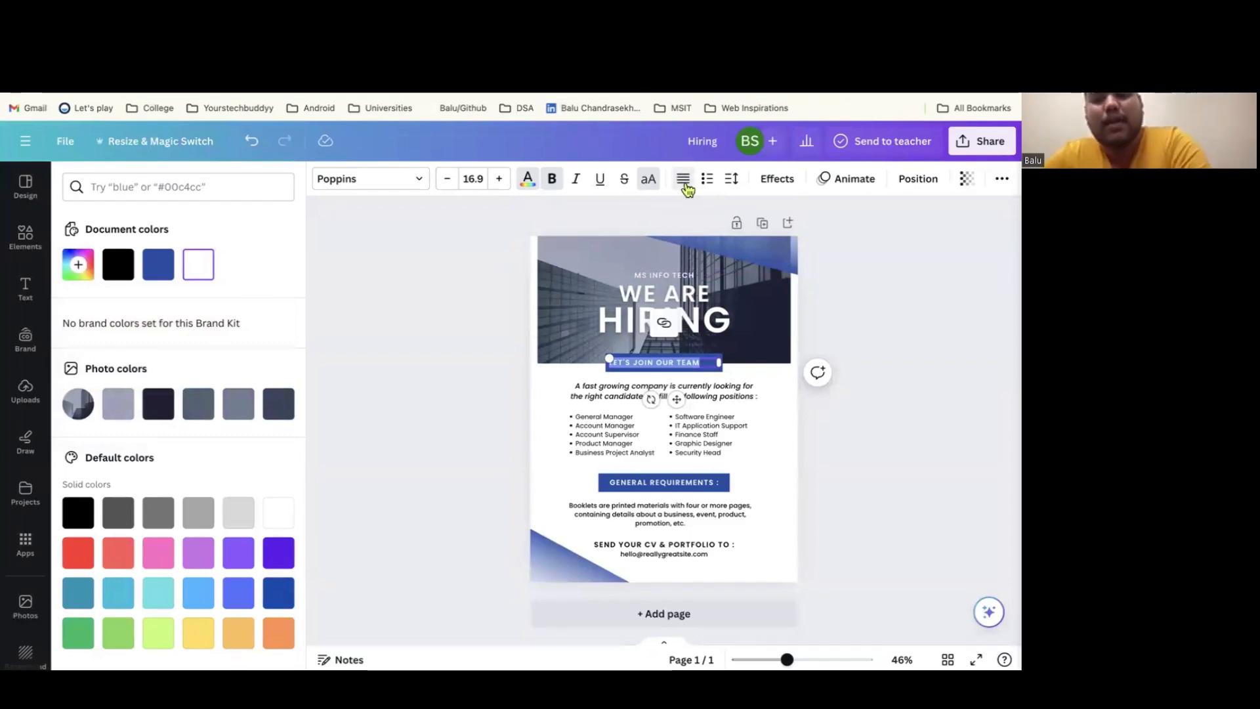
pyautogui.click(687, 189)
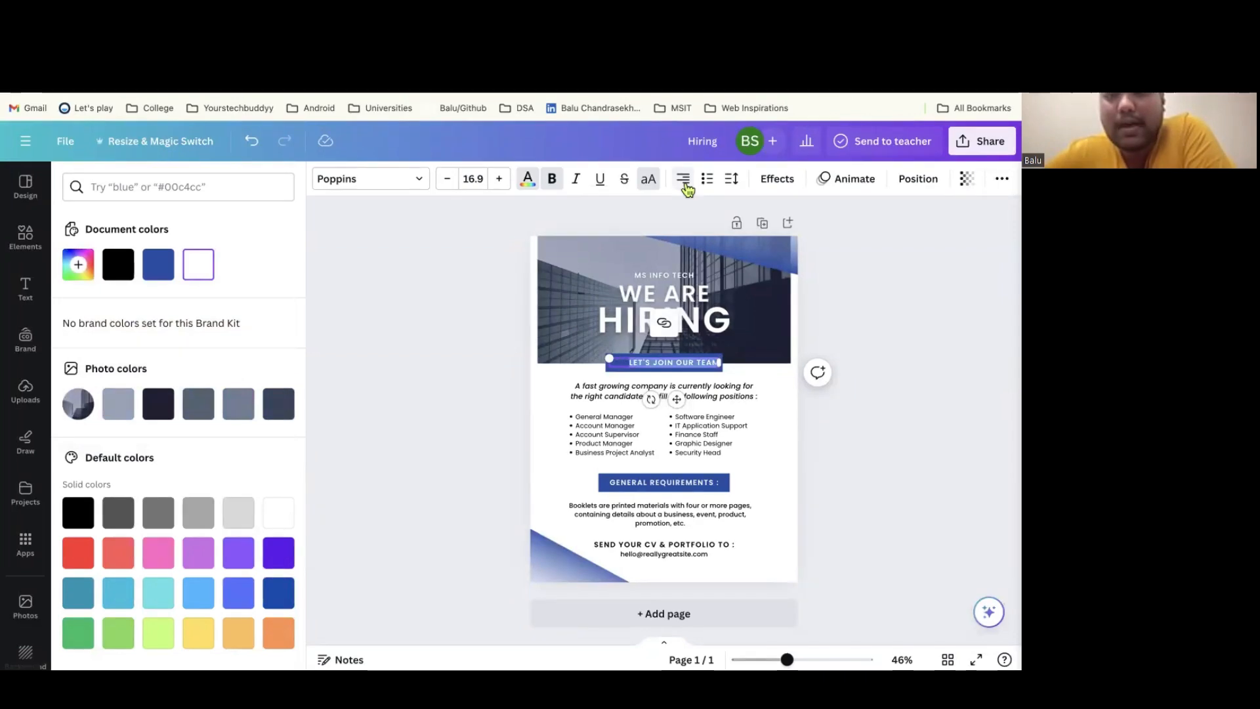
pyautogui.click(688, 188)
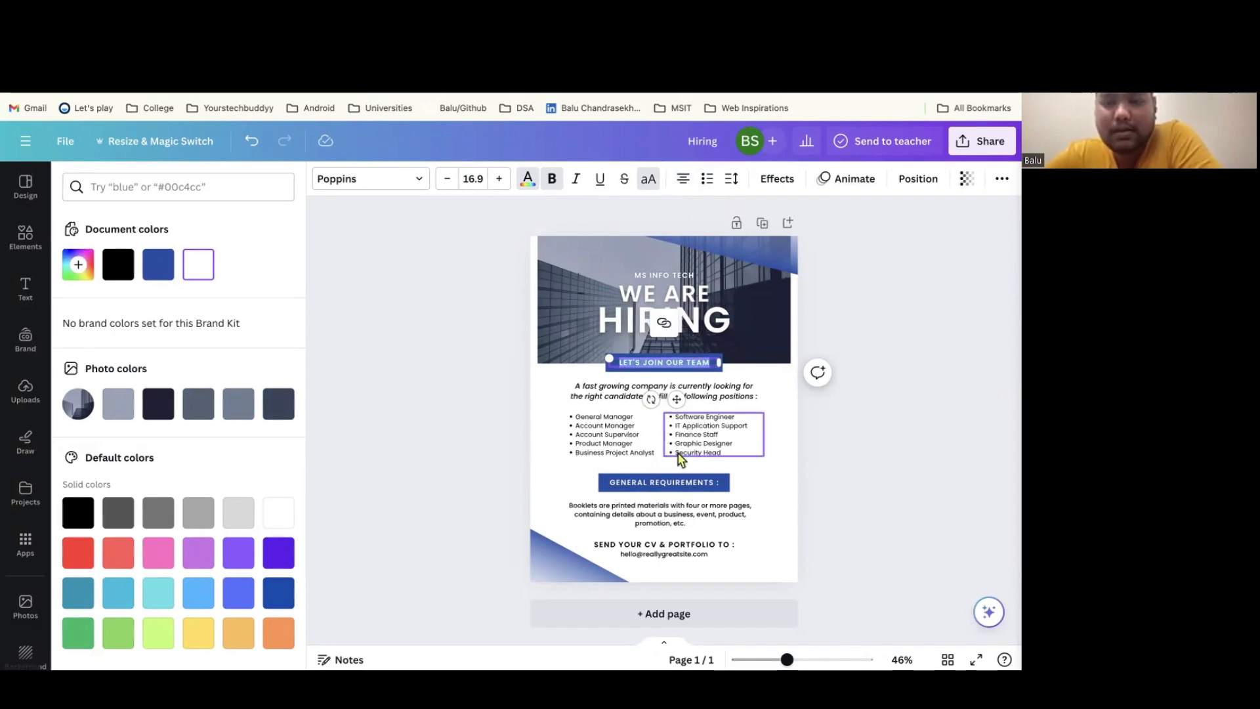
# Cycle the General Manager positions list through numbered and plain formatting and back to bullets
pyautogui.click(621, 435)
pyautogui.click(621, 433)
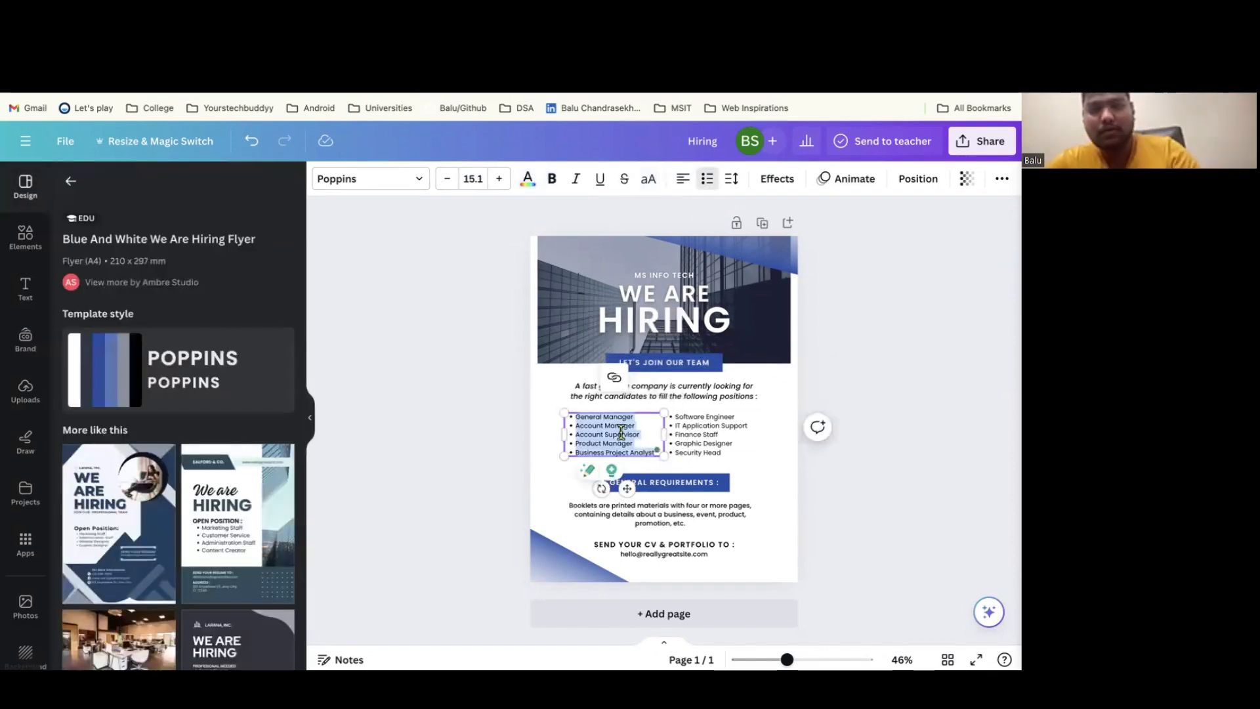
pyautogui.click(707, 186)
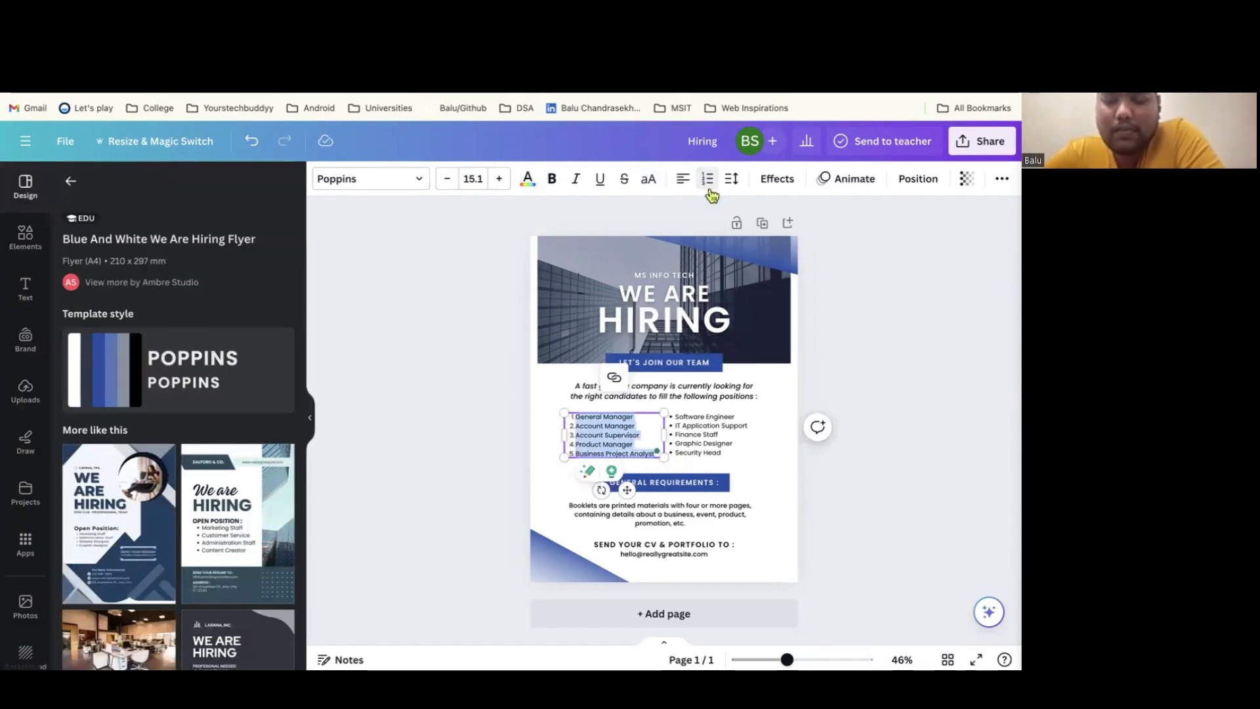
pyautogui.click(708, 185)
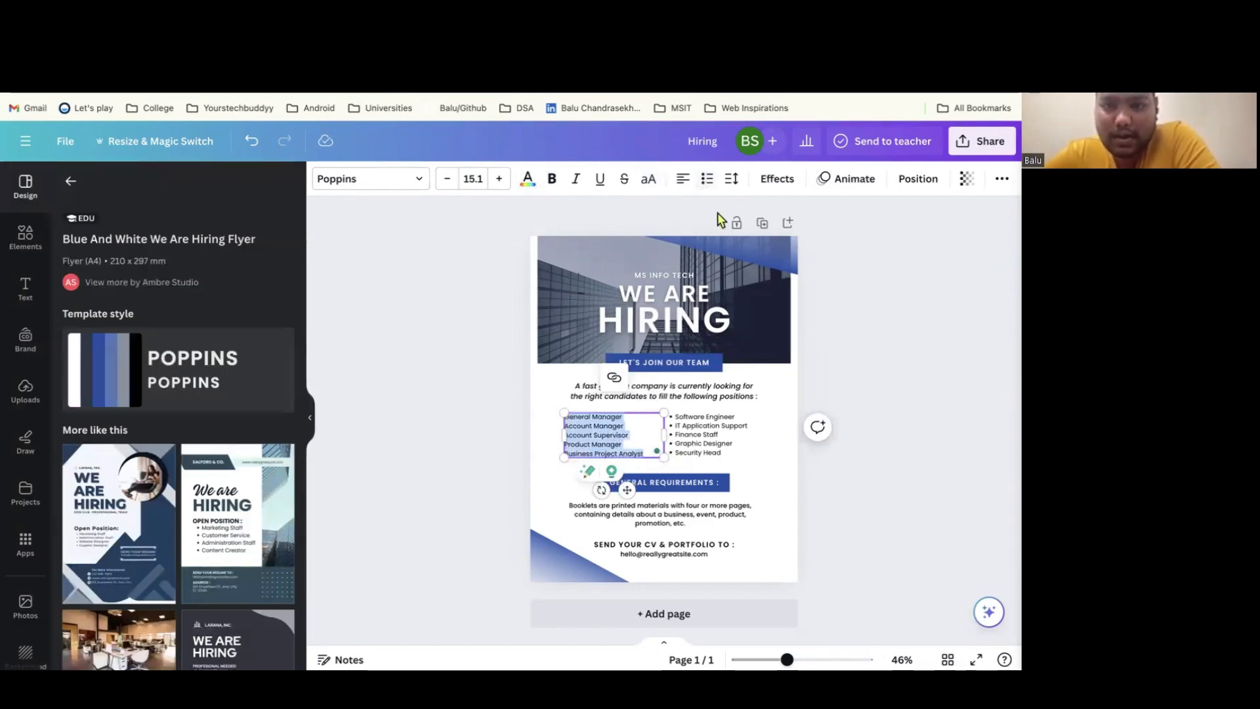
pyautogui.click(707, 179)
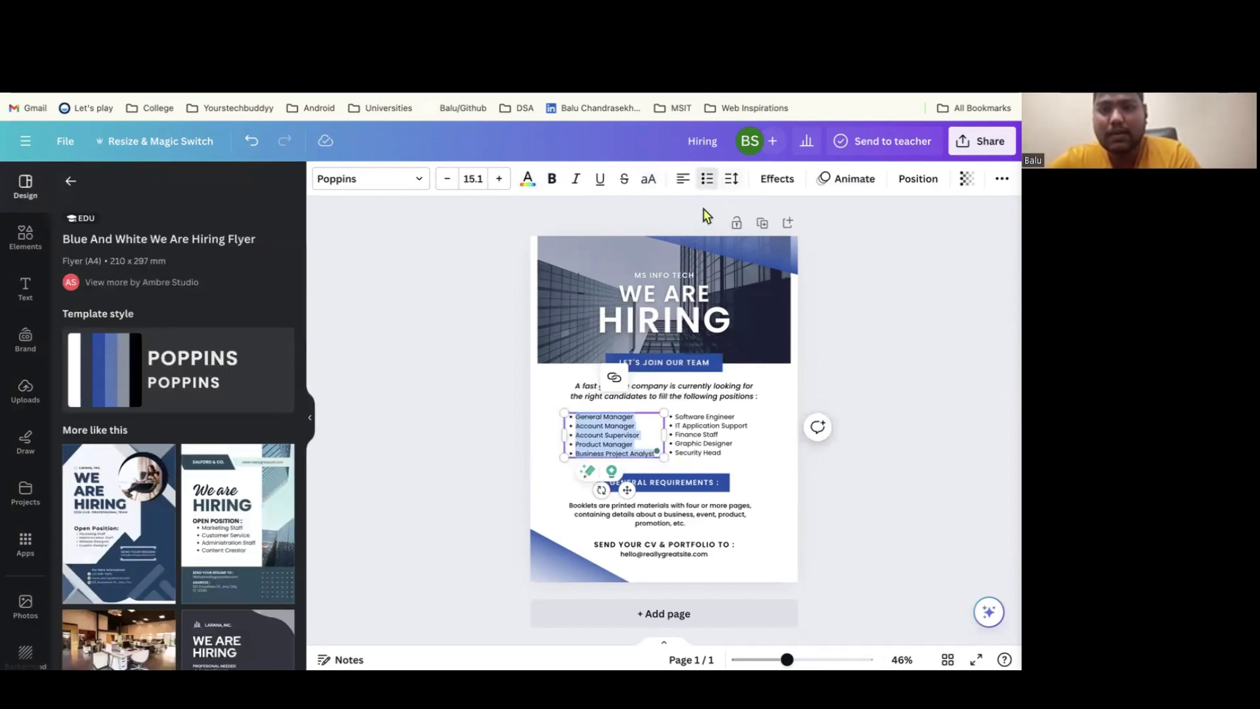
# Set the line spacing of the General Manager positions list to 1.39, leaving its letter spacing at 0
pyautogui.click(730, 180)
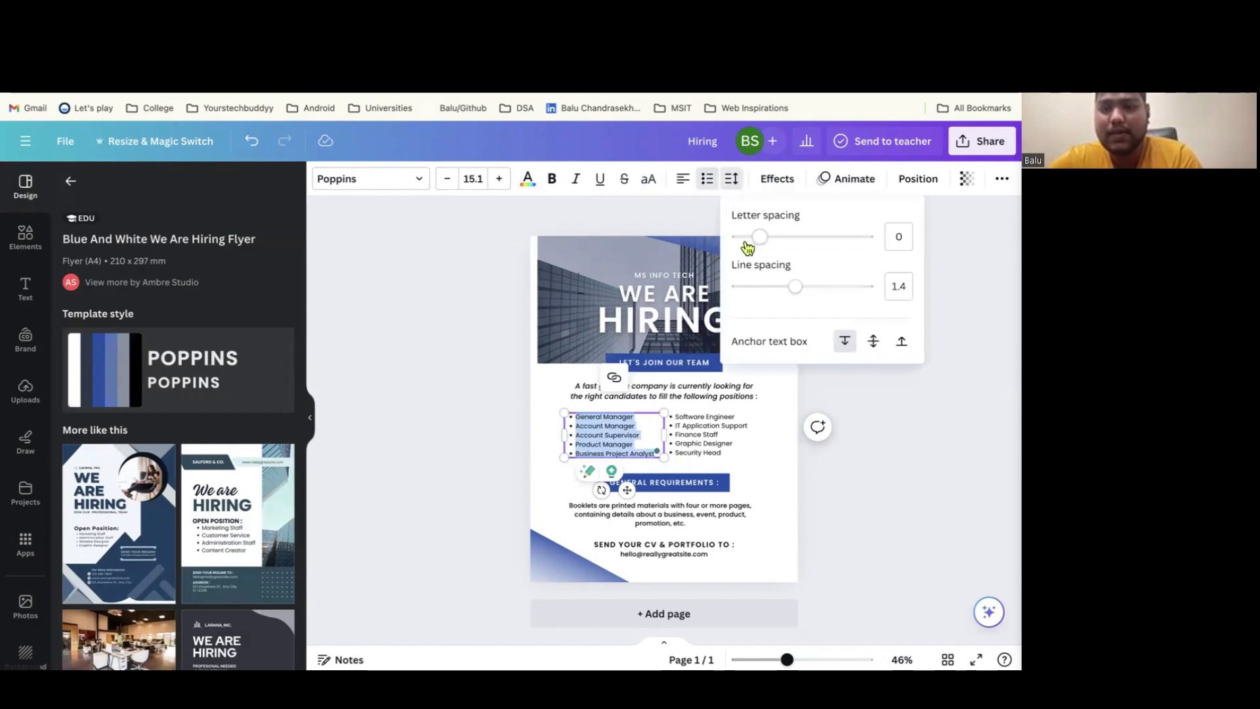
pyautogui.moveTo(795, 286)
pyautogui.mouseDown()
pyautogui.moveTo(760, 293)
pyautogui.moveTo(794, 302)
pyautogui.mouseUp()
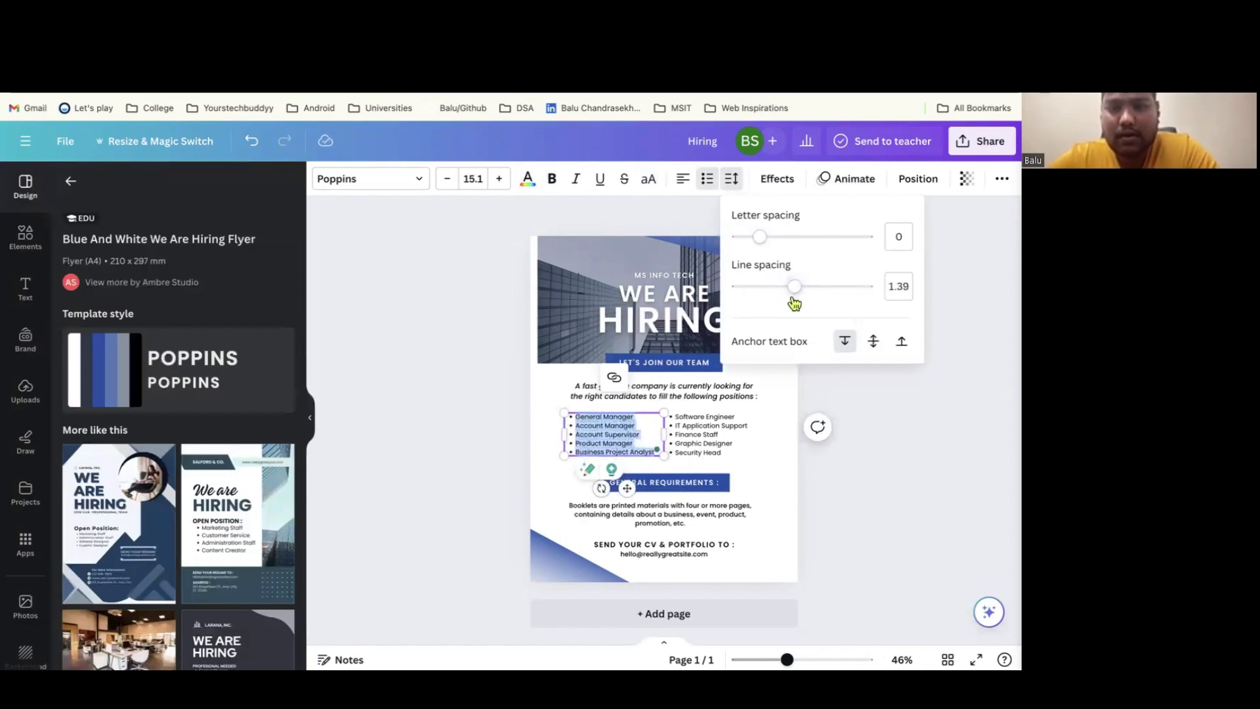
pyautogui.moveTo(760, 251)
pyautogui.mouseDown()
pyautogui.moveTo(786, 247)
pyautogui.moveTo(759, 253)
pyautogui.mouseUp()
pyautogui.click(856, 420)
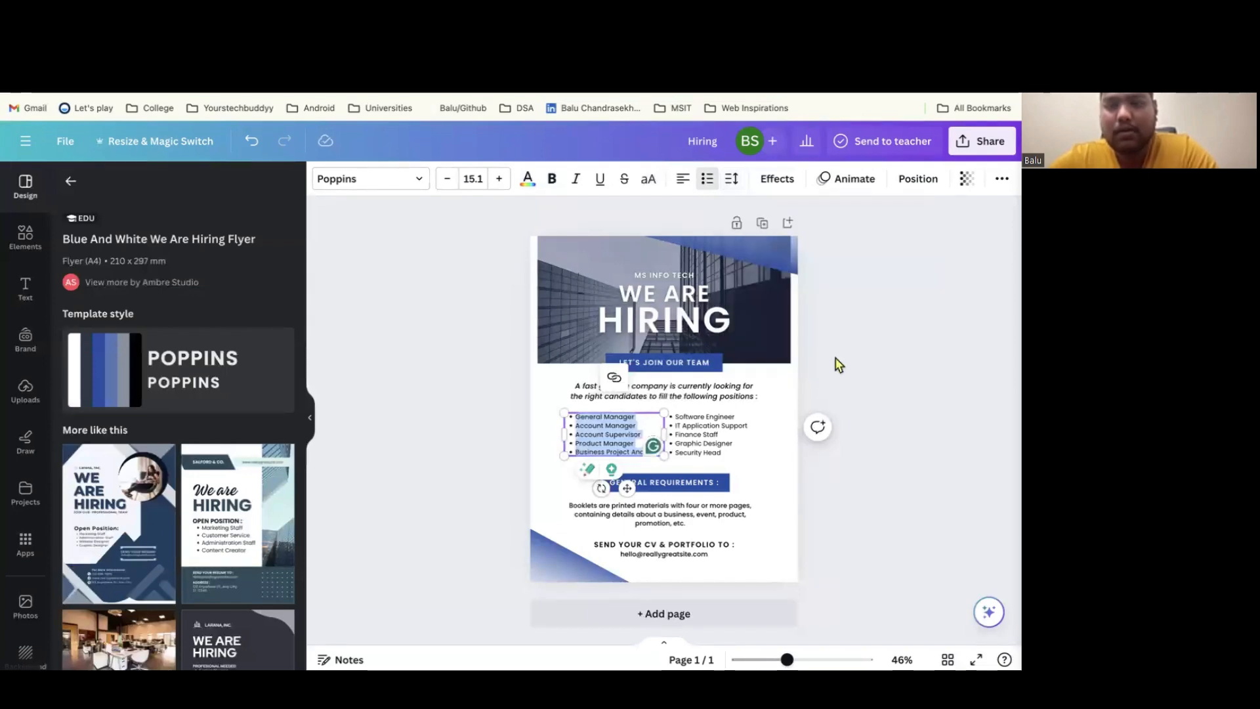
# Try the Curve text effect on the General Manager positions list and delete that list from the flyer
pyautogui.click(773, 190)
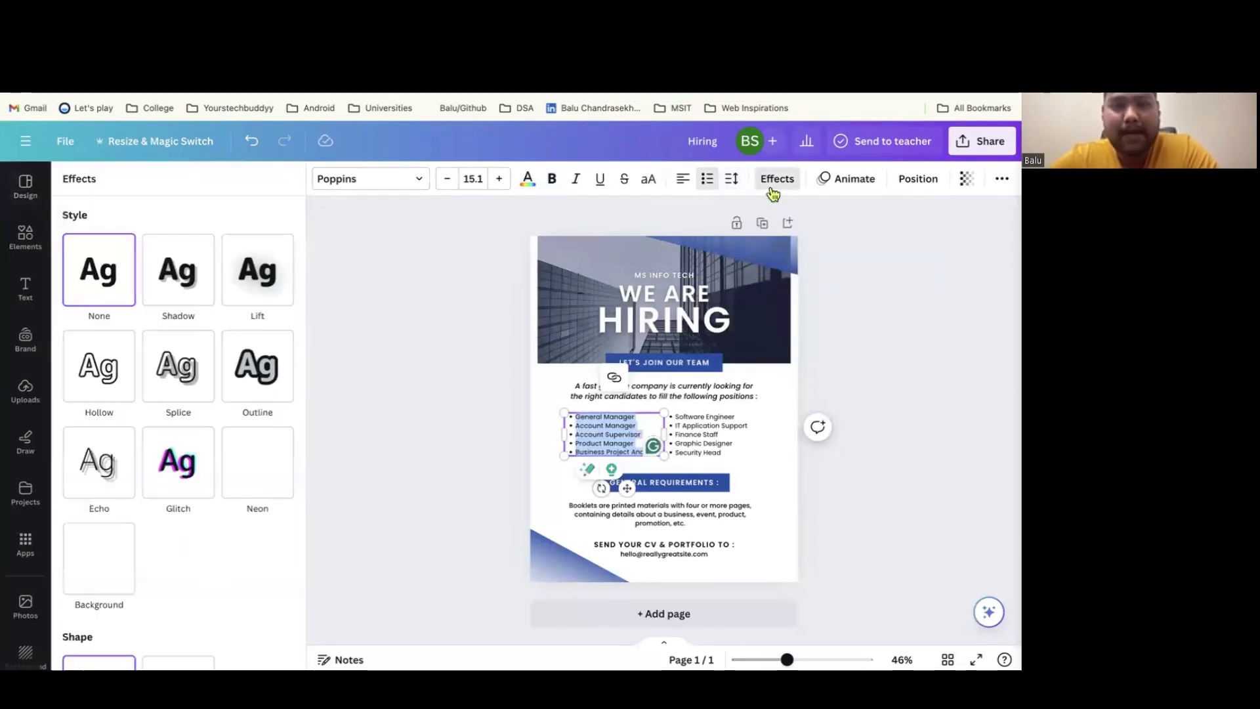
pyautogui.scroll(-1, 173, 376)
pyautogui.scroll(1, 172, 309)
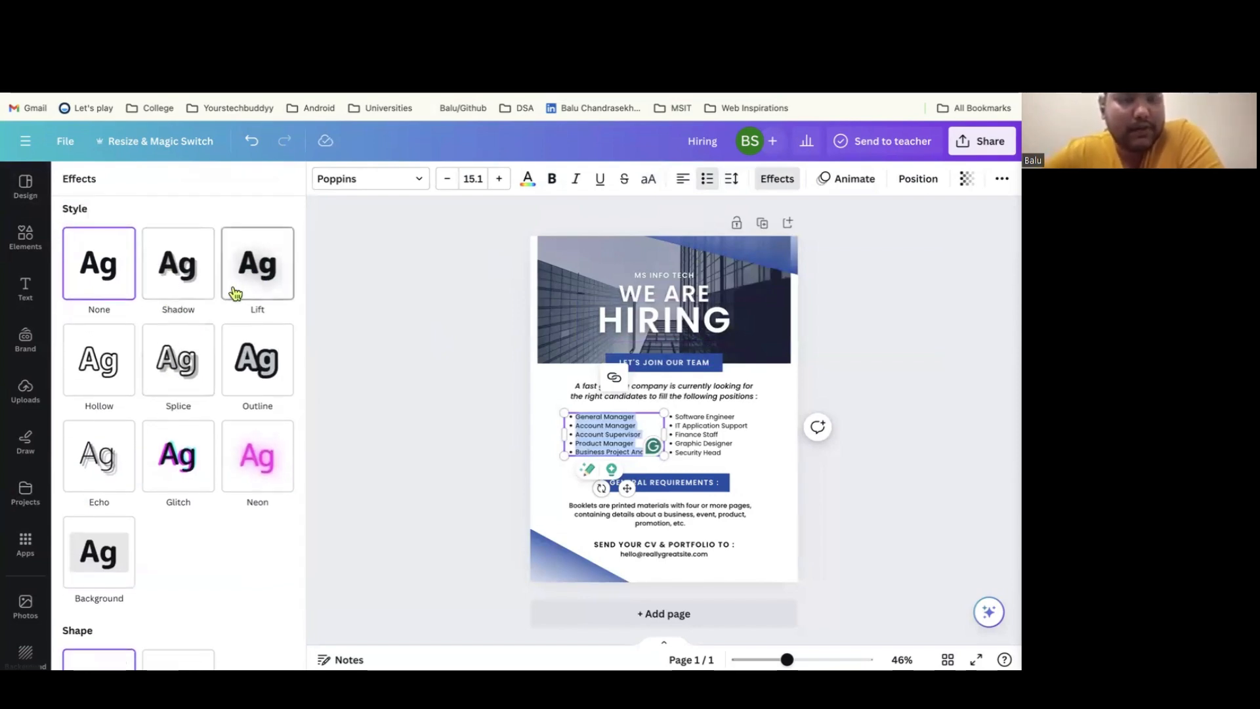
pyautogui.scroll(-2, 153, 418)
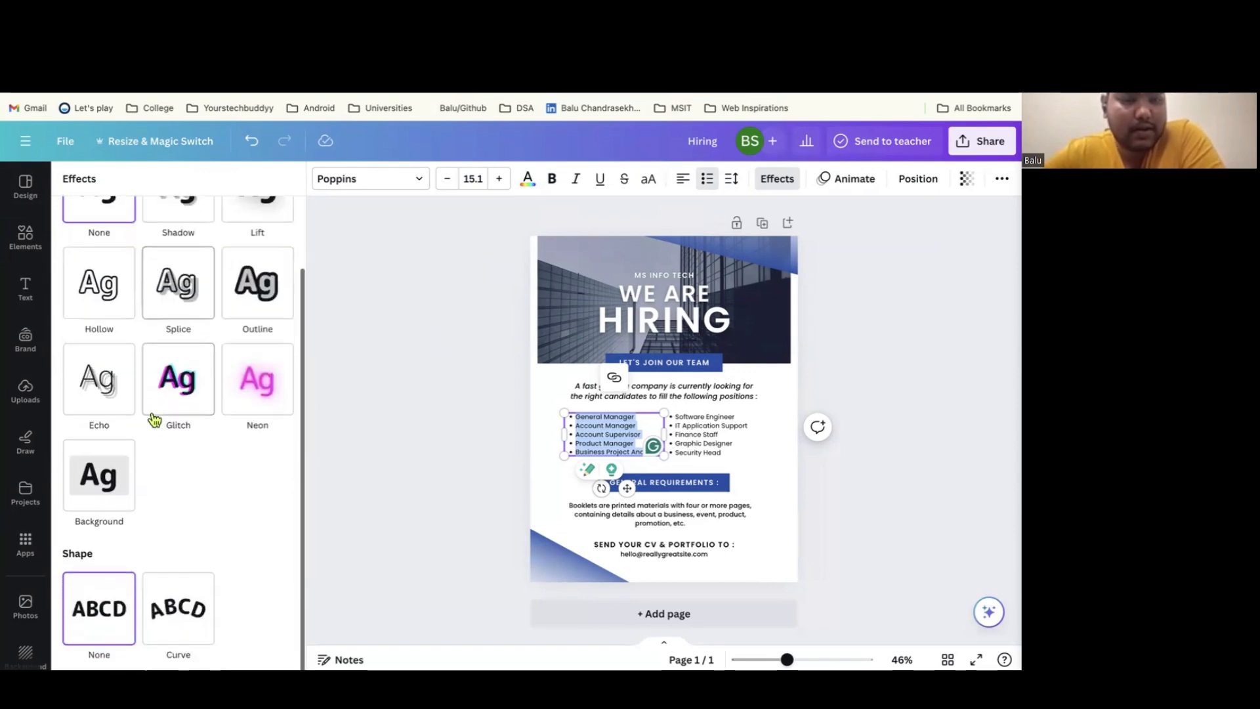
pyautogui.click(179, 640)
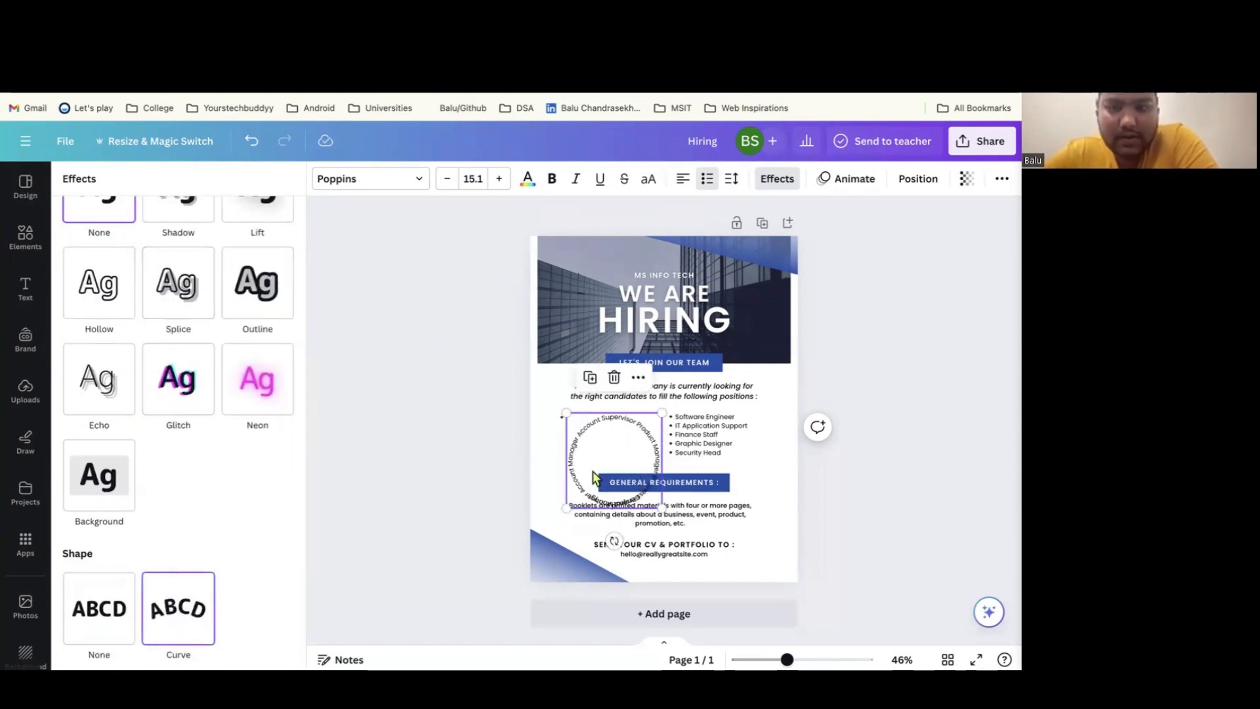
pyautogui.scroll(2, 175, 554)
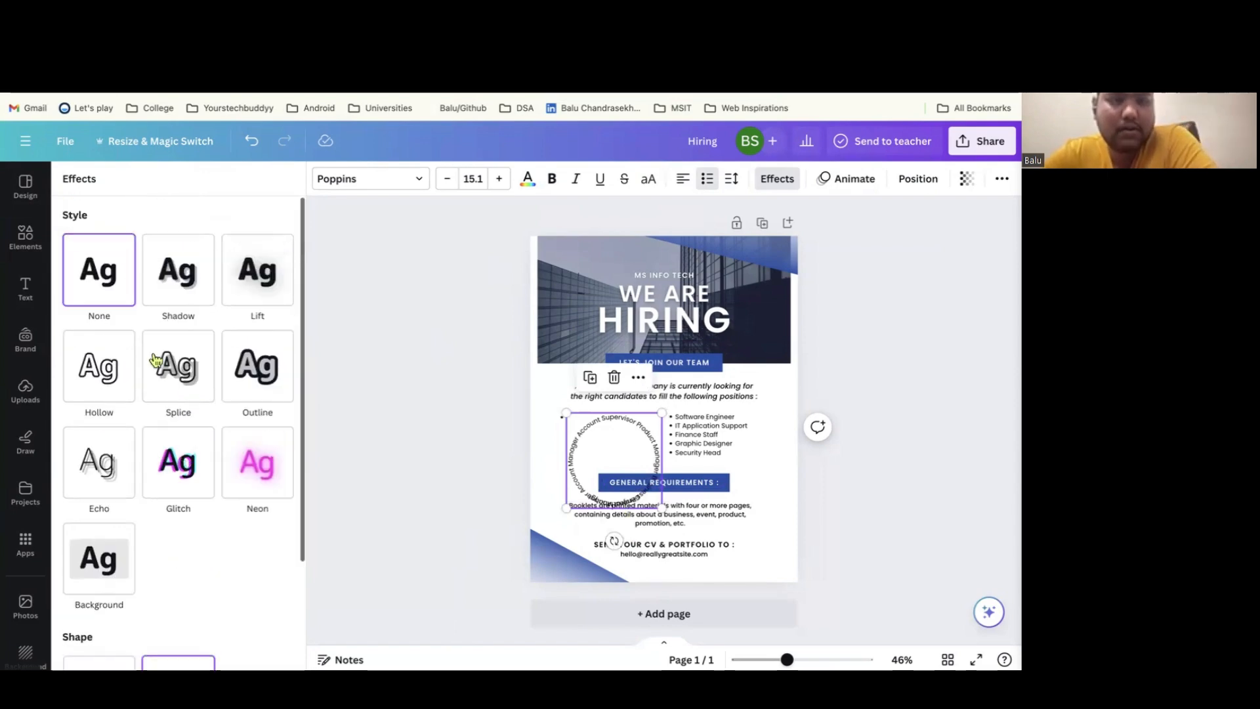
pyautogui.click(613, 388)
# Browse the text animations for the Software Engineer positions list and try the Rise animation
pyautogui.click(684, 426)
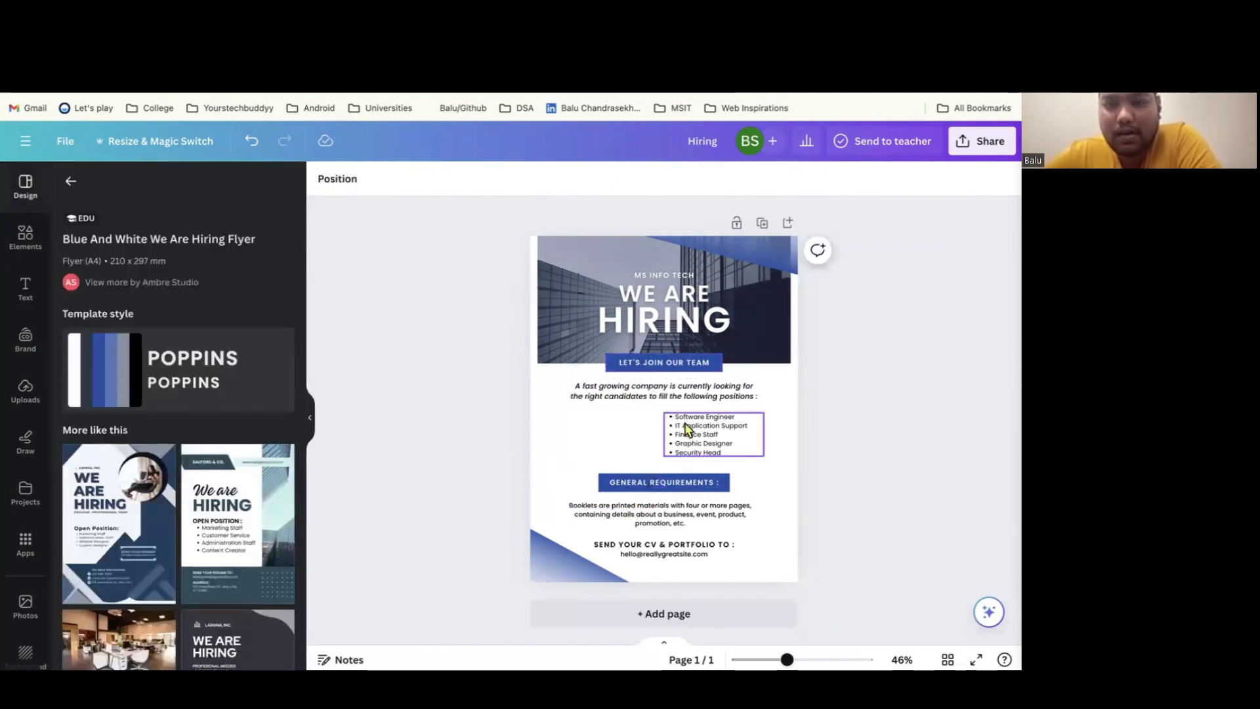
pyautogui.click(855, 181)
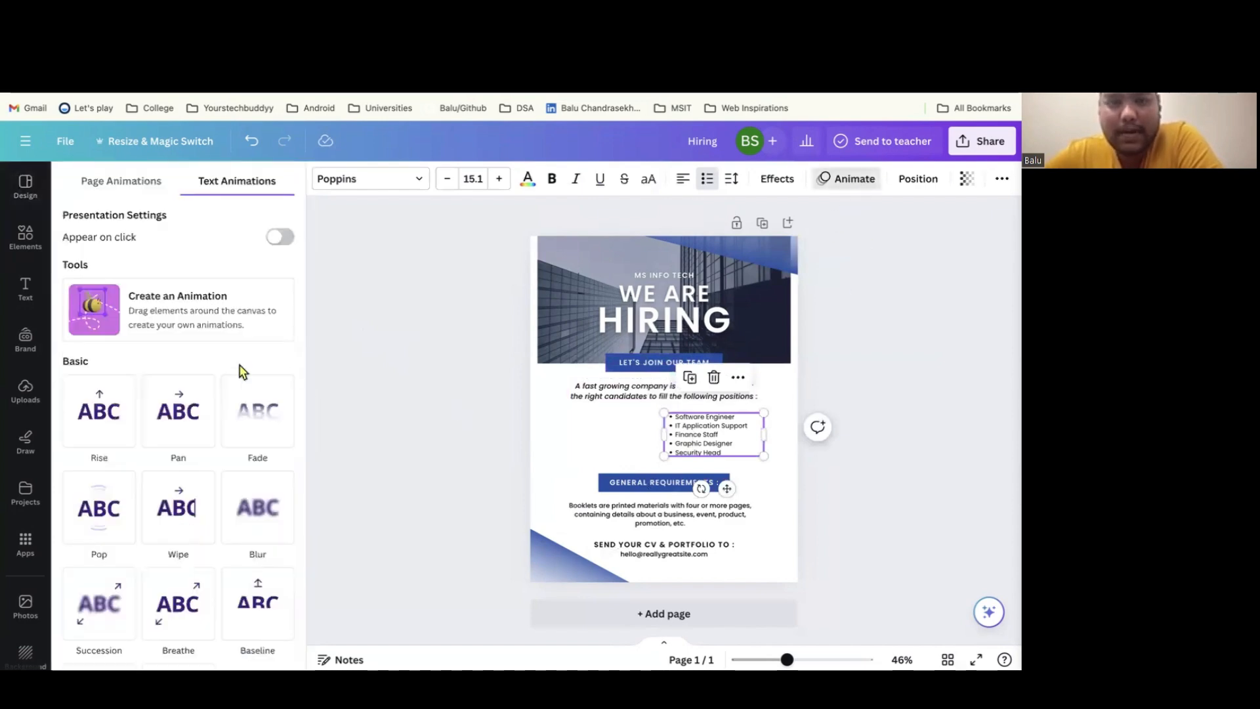
pyautogui.scroll(-1, 149, 487)
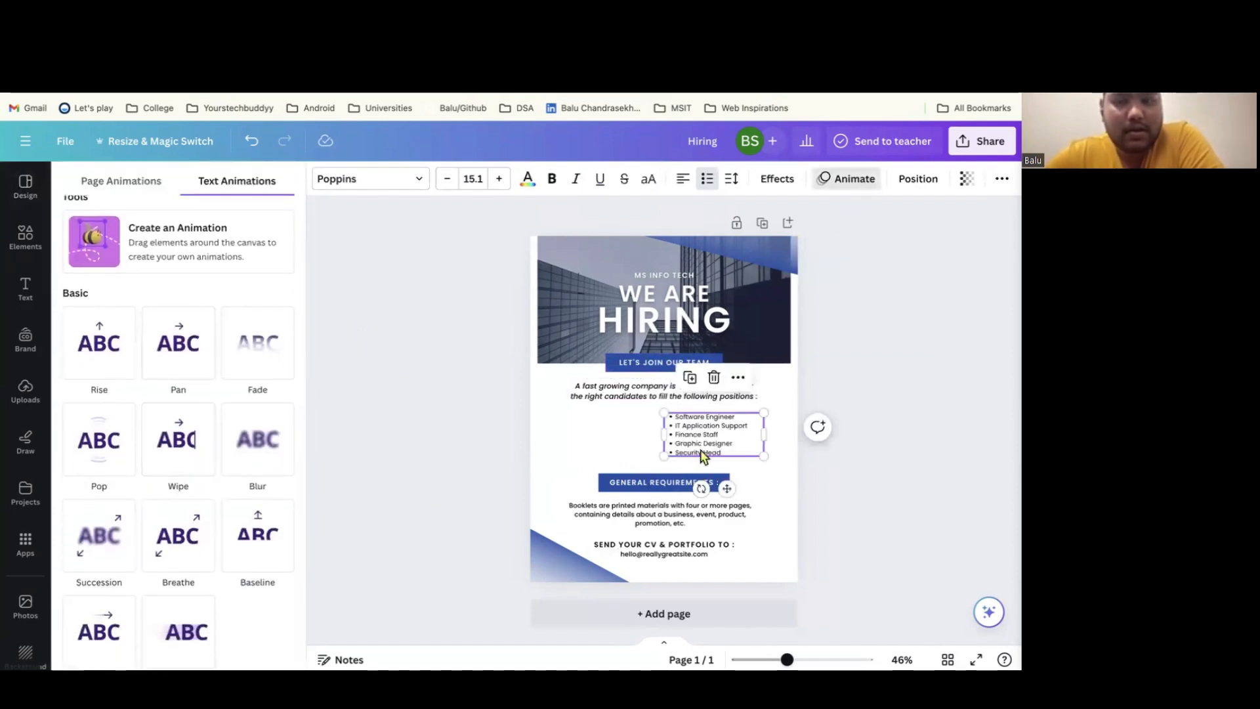
pyautogui.click(113, 354)
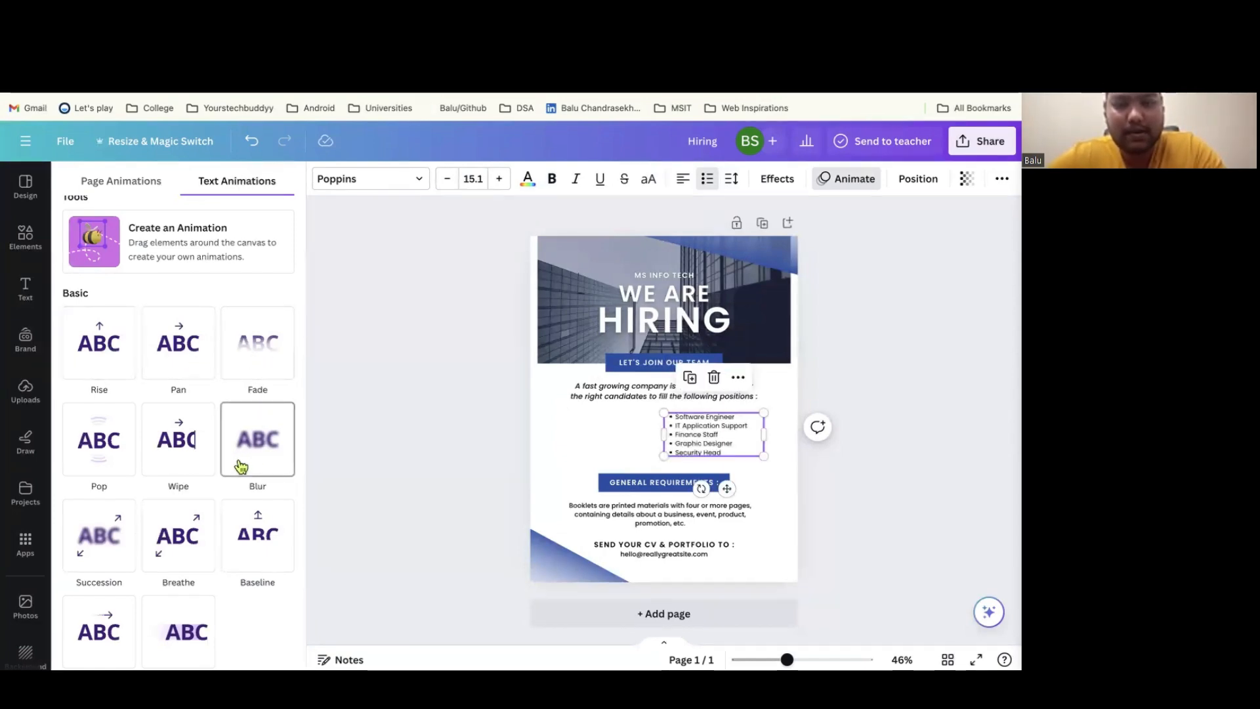
# Align the Software Engineer positions list to the page's center, followed by its right edge
pyautogui.scroll(-5, 241, 466)
pyautogui.scroll(-5, 241, 466)
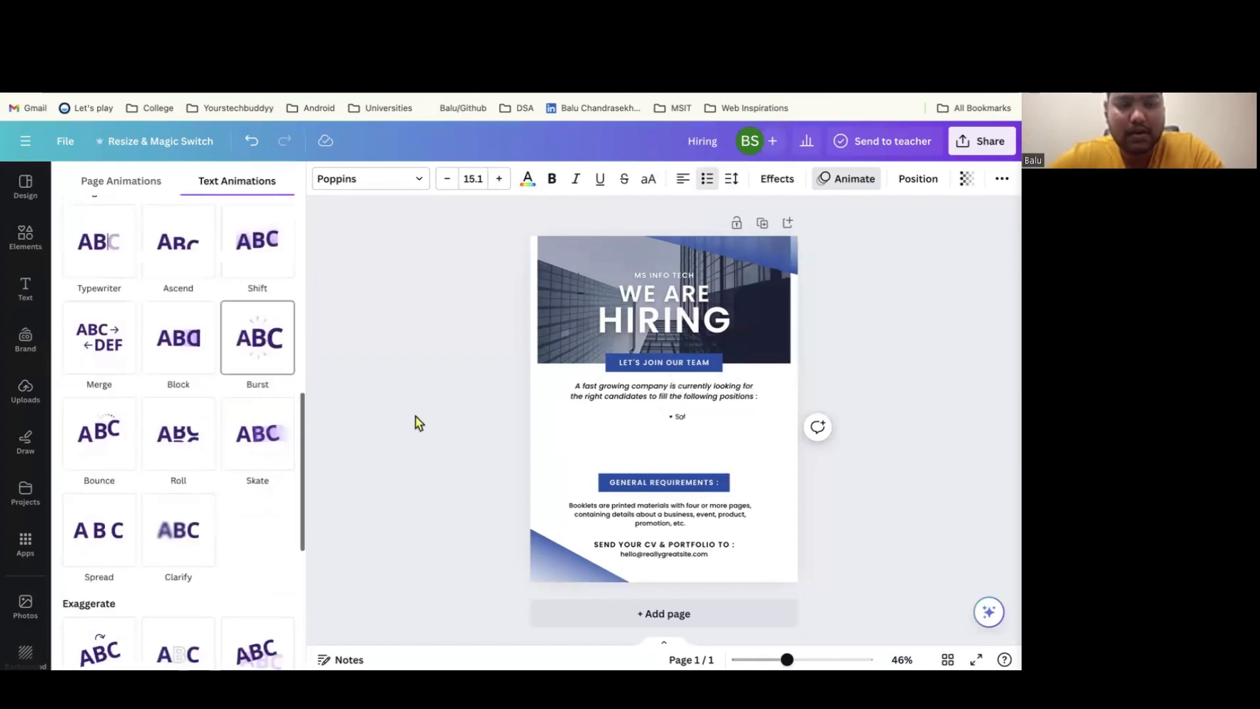
pyautogui.click(911, 183)
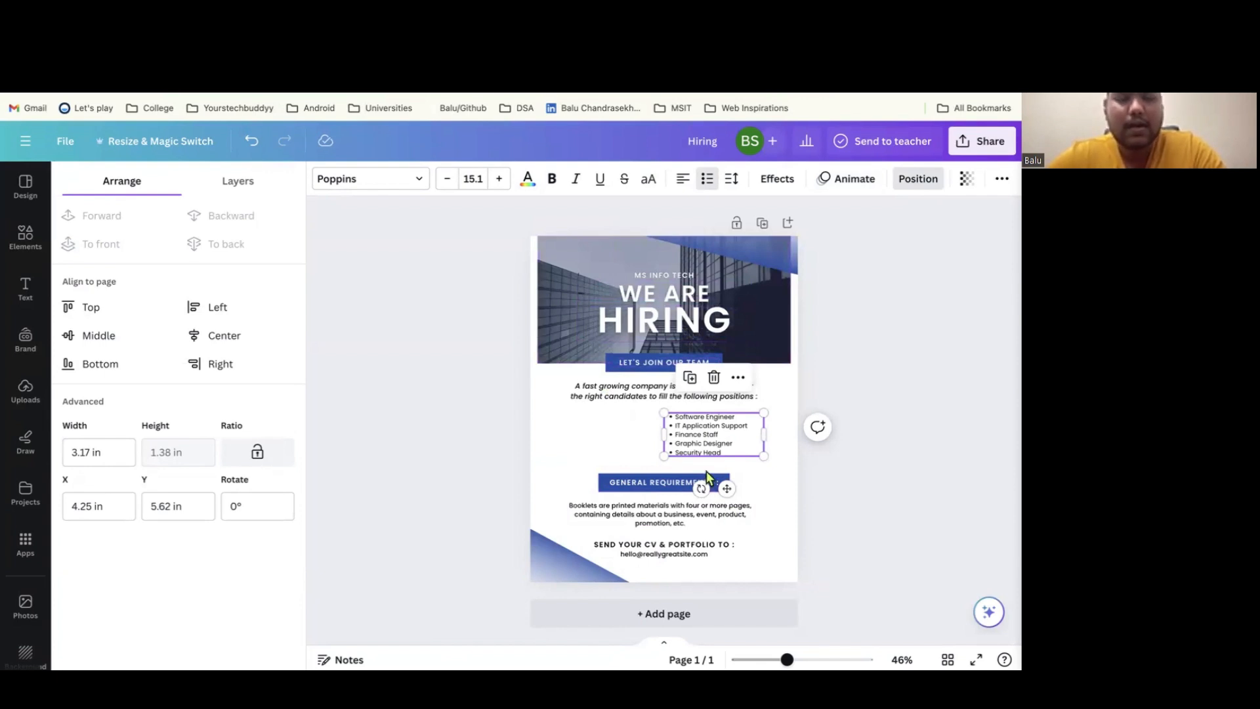
pyautogui.click(224, 337)
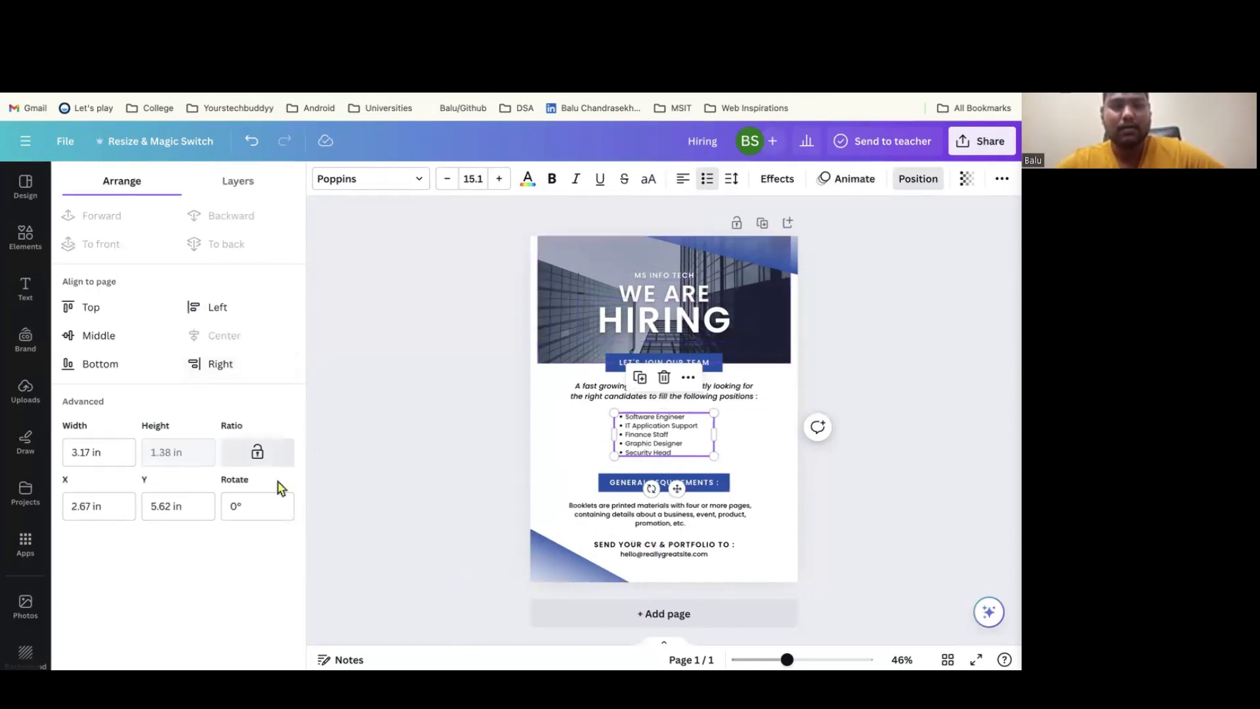
pyautogui.click(211, 364)
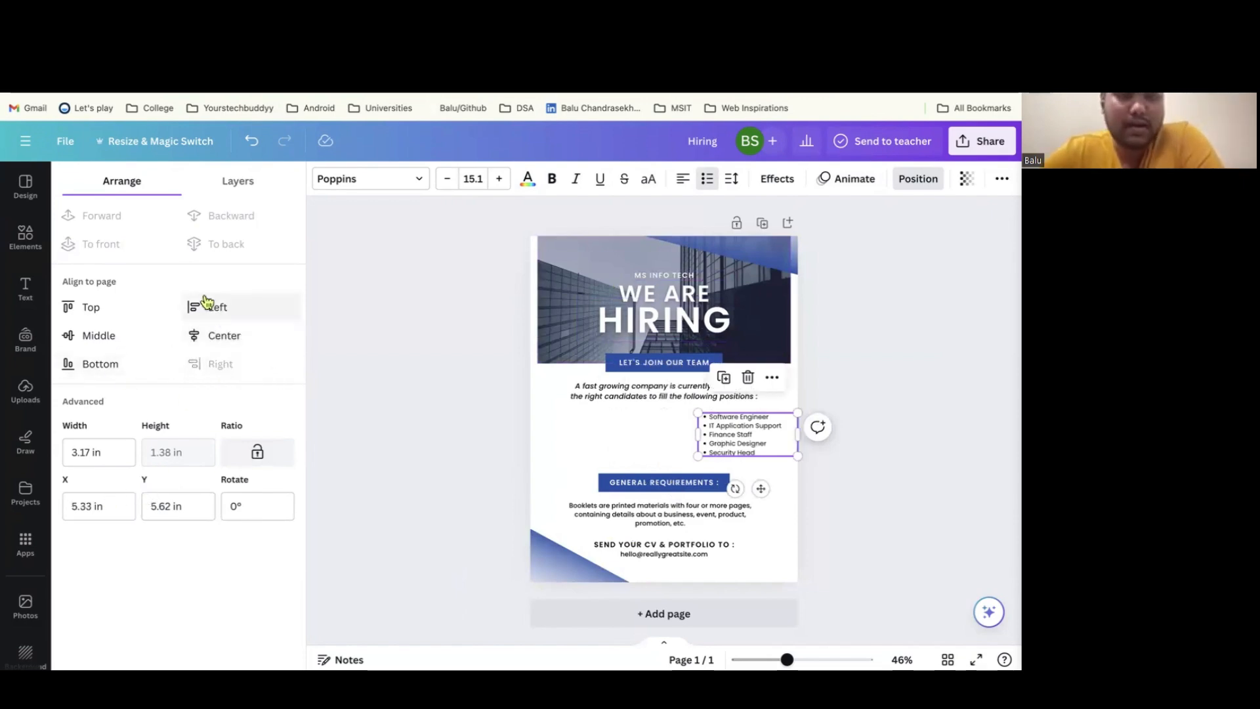
# Check the positions list's transparency control, keeping it at 100, and show its additional style and lock options
pyautogui.click(966, 178)
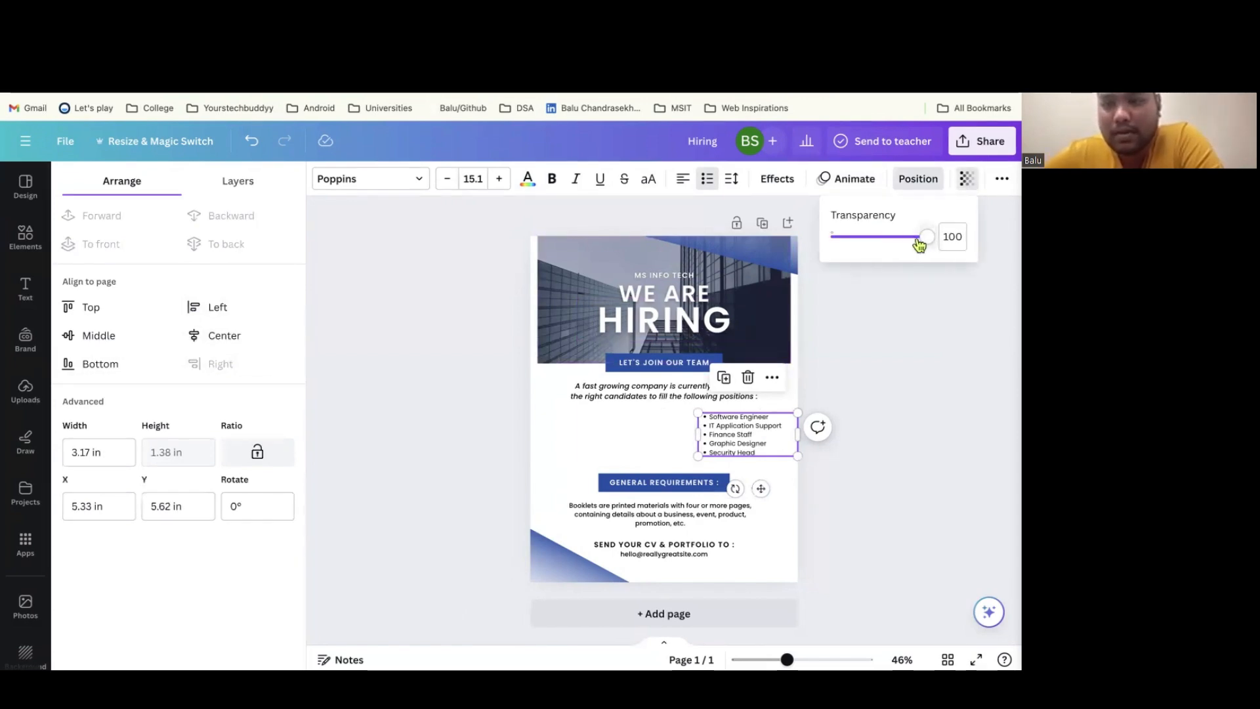
pyautogui.moveTo(924, 240)
pyautogui.mouseDown()
pyautogui.moveTo(891, 244)
pyautogui.moveTo(943, 246)
pyautogui.mouseUp()
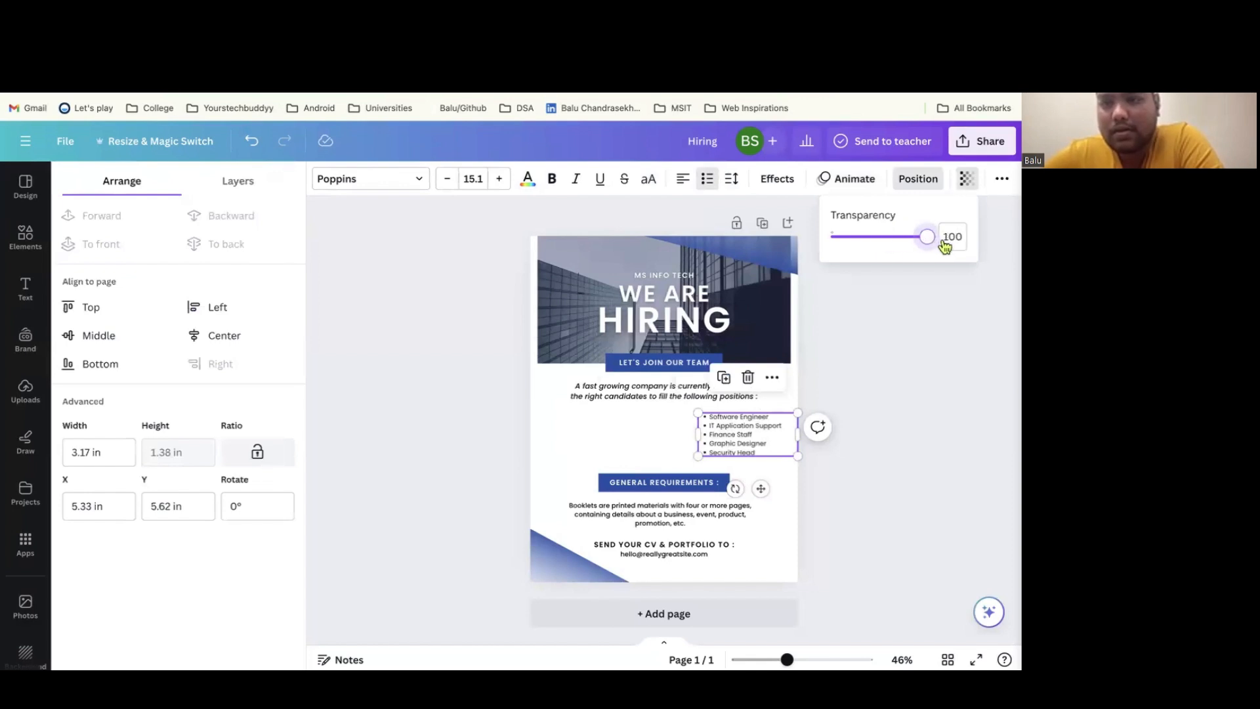
pyautogui.click(1002, 180)
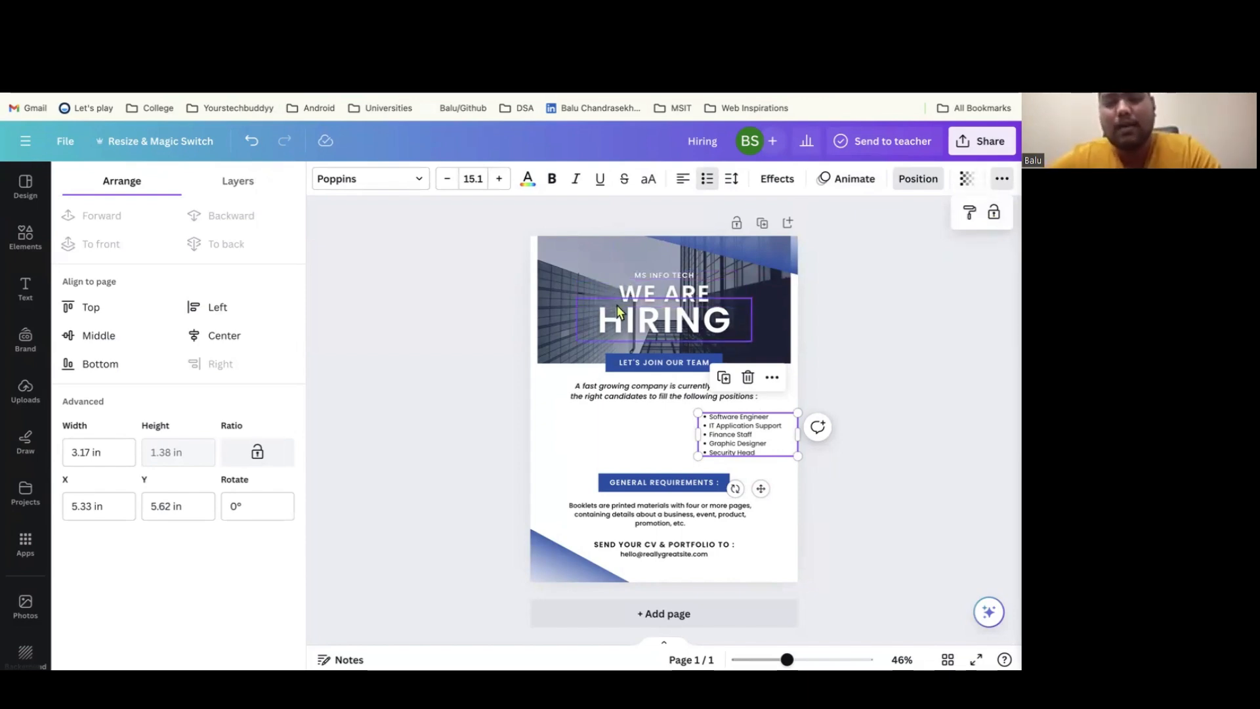
# Nudge the WE ARE title slightly to the right, try moving the HIRING title and undo that move
pyautogui.click(573, 298)
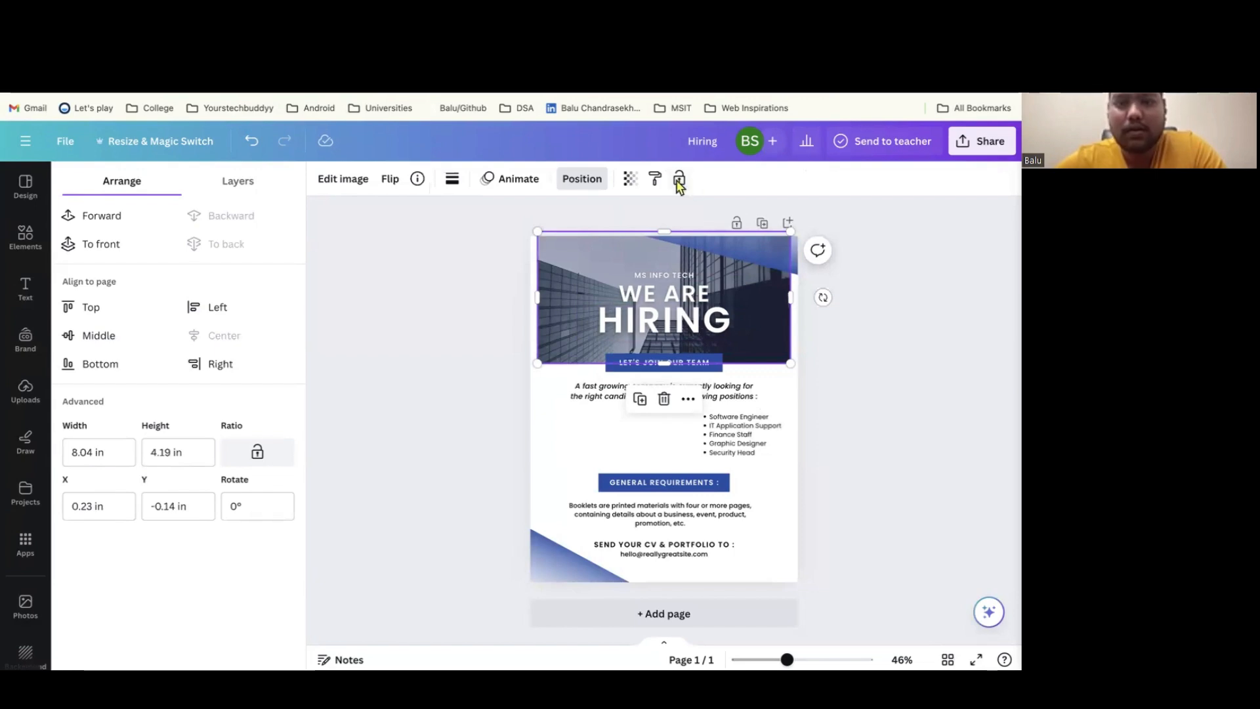
pyautogui.click(632, 293)
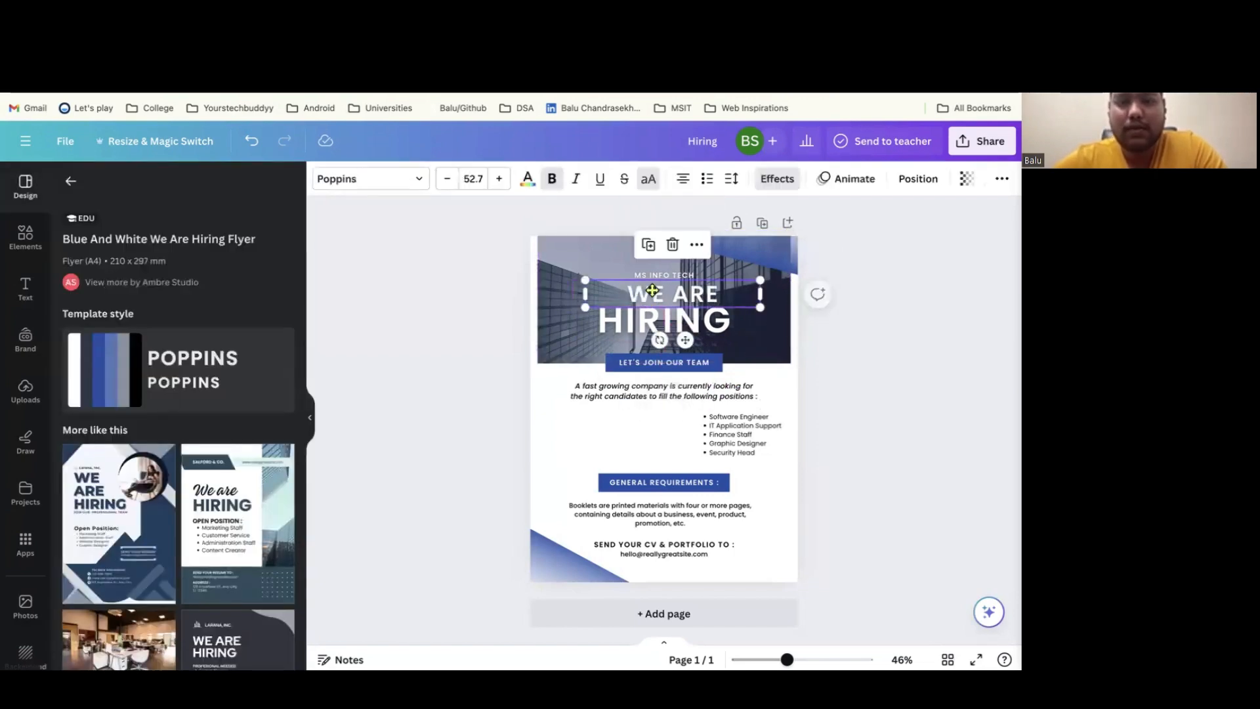
pyautogui.moveTo(591, 326); pyautogui.dragTo(569, 322)
pyautogui.hotkey('ctrl', 'z')
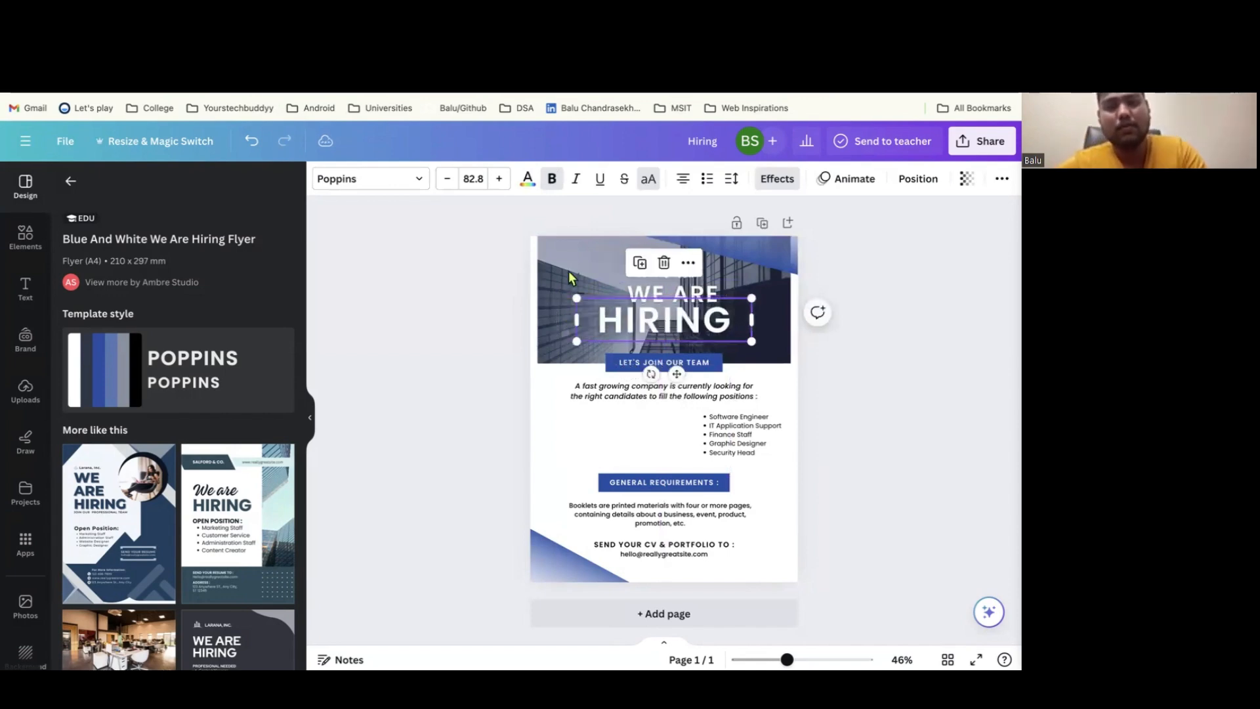
# Try fully locking the header building image, unlock it again and deselect it
pyautogui.click(555, 242)
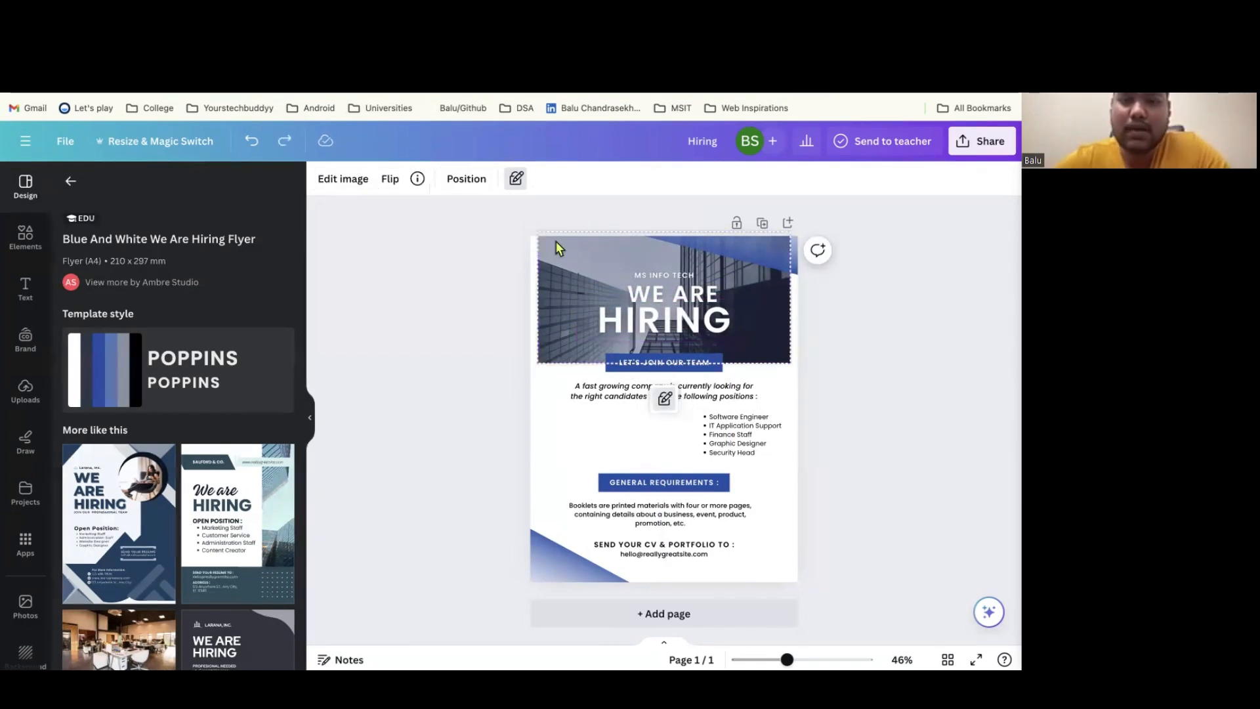
pyautogui.click(515, 177)
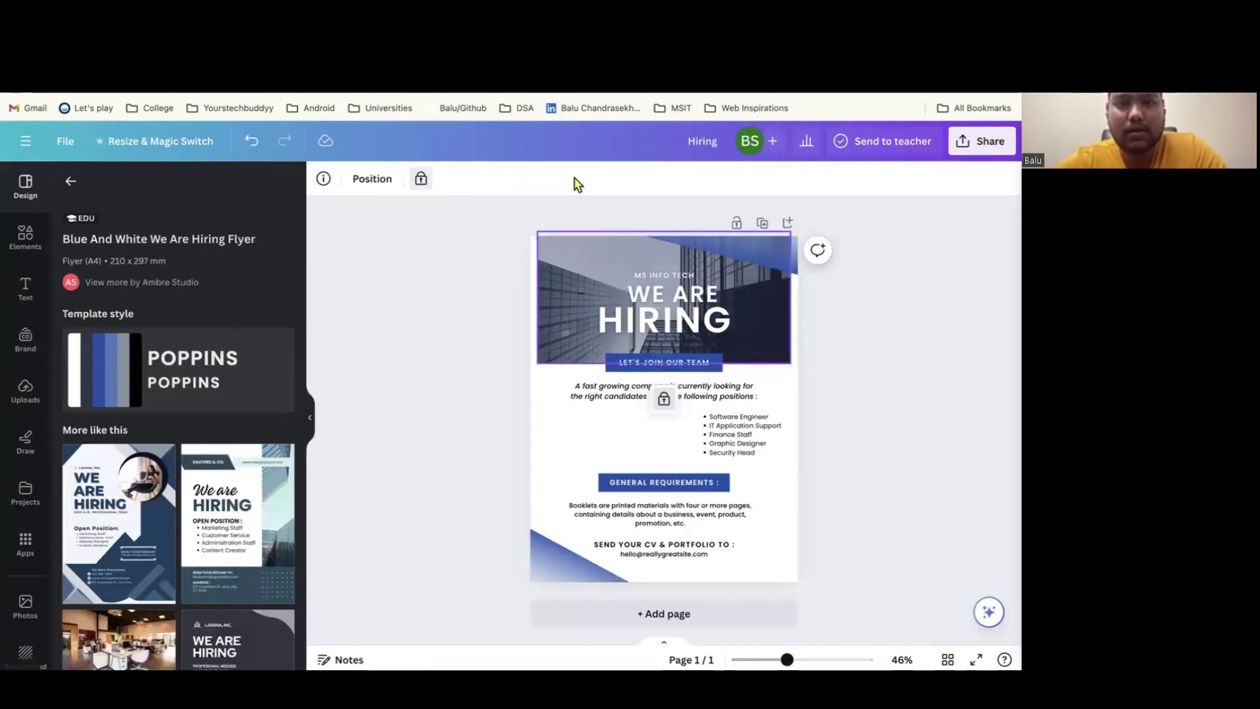
pyautogui.click(421, 178)
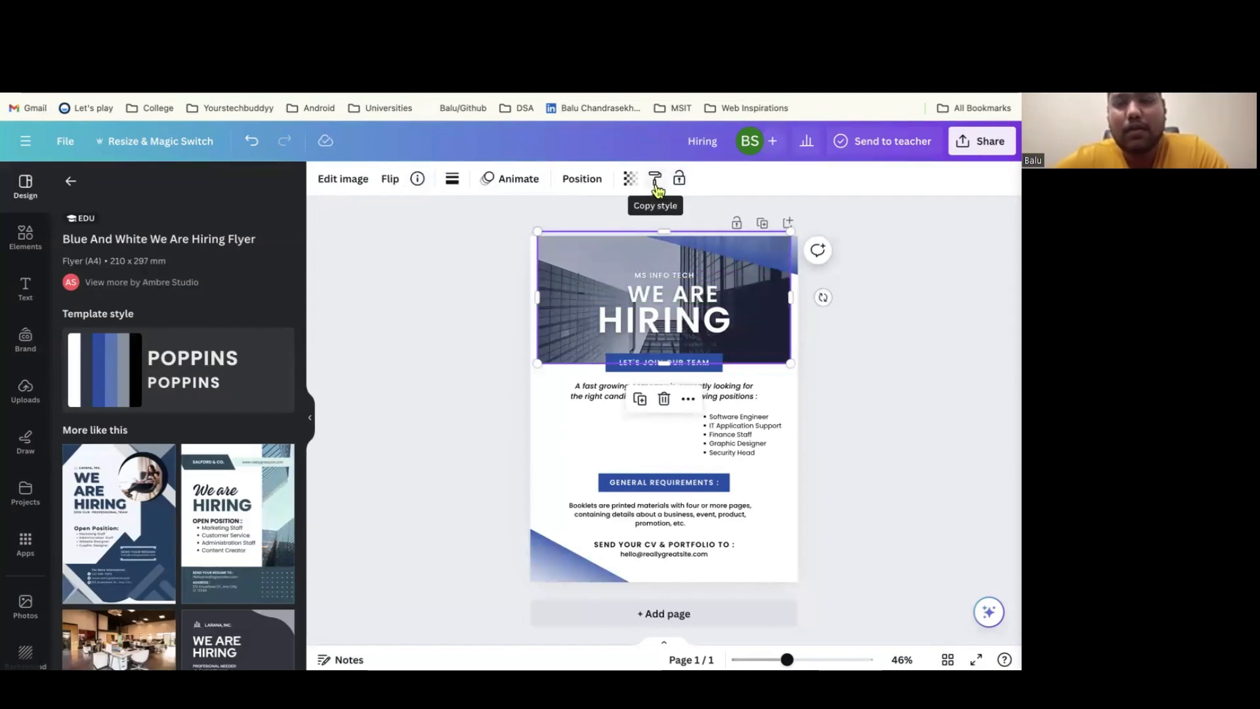
pyautogui.click(475, 376)
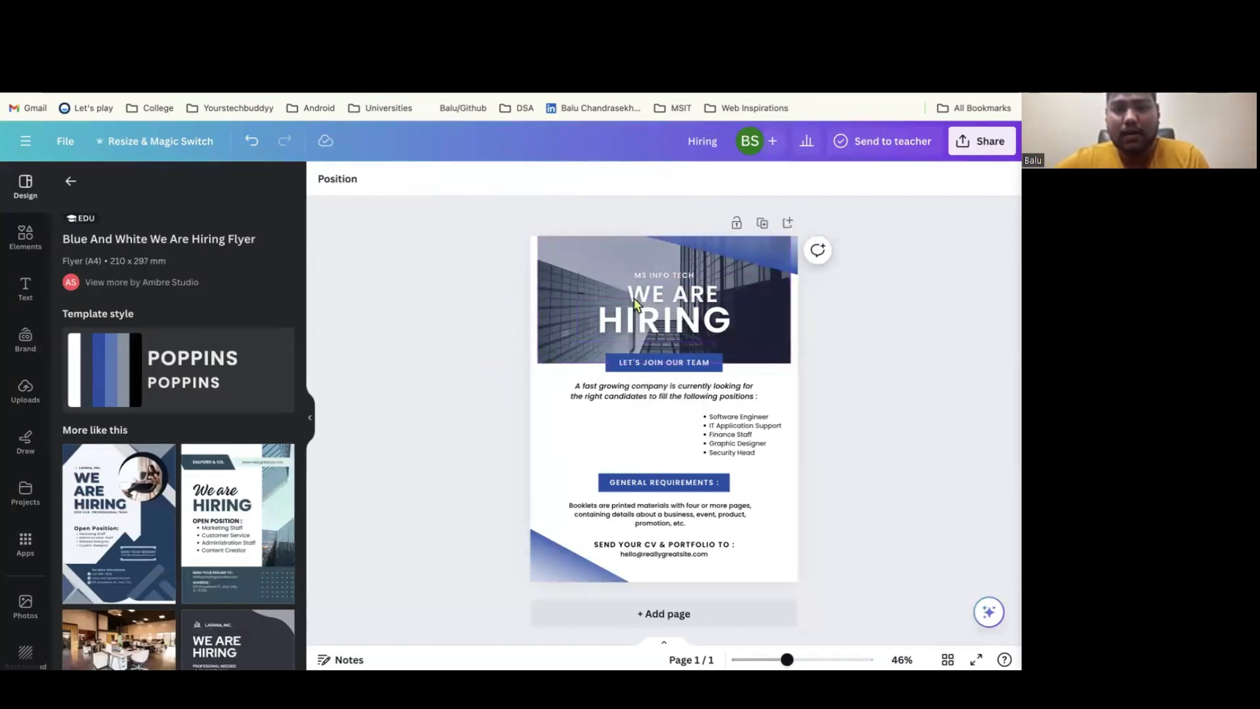
# Browse the recommended, recently used and popular fonts for the HIRING title without changing its font
pyautogui.click(655, 300)
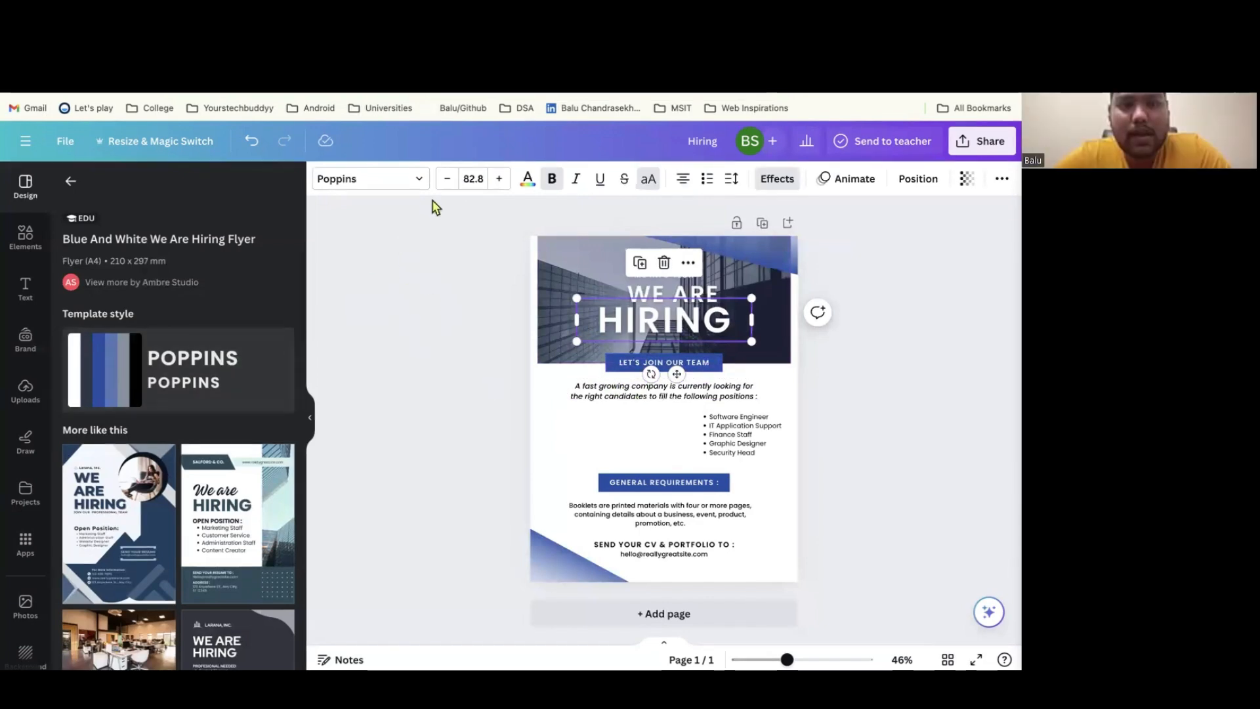
pyautogui.click(392, 192)
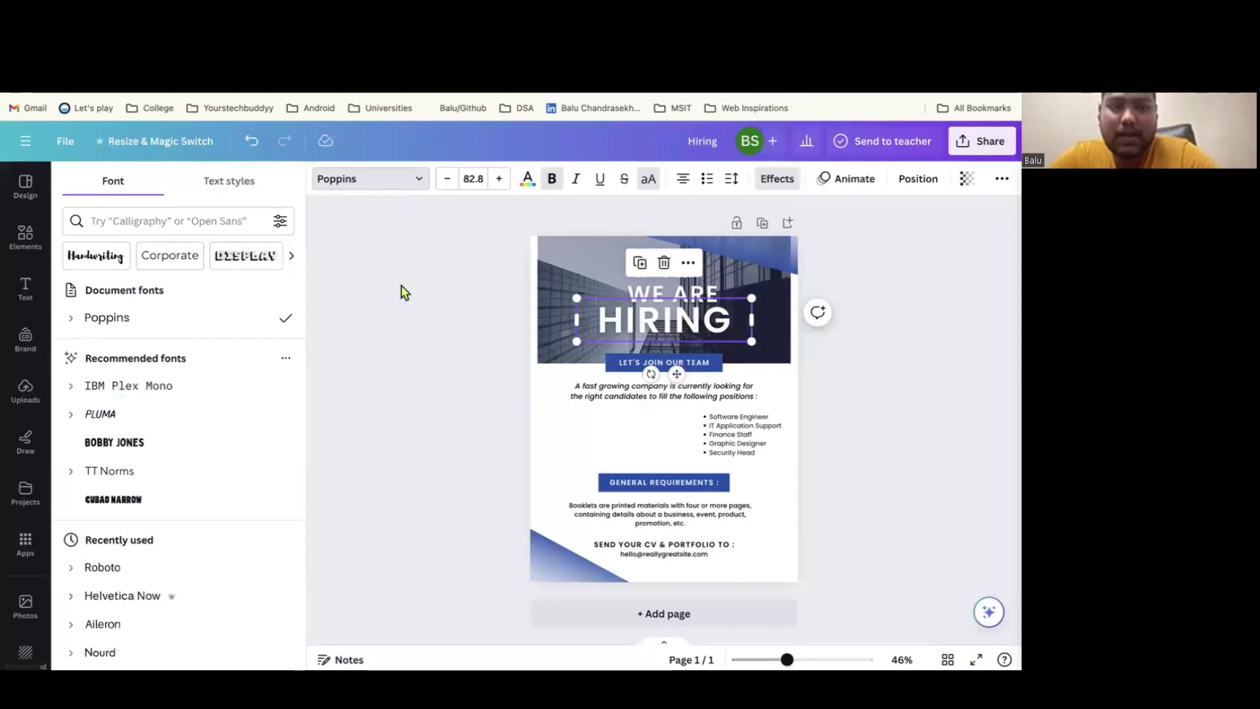
pyautogui.scroll(-1, 184, 469)
pyautogui.scroll(-3, 184, 470)
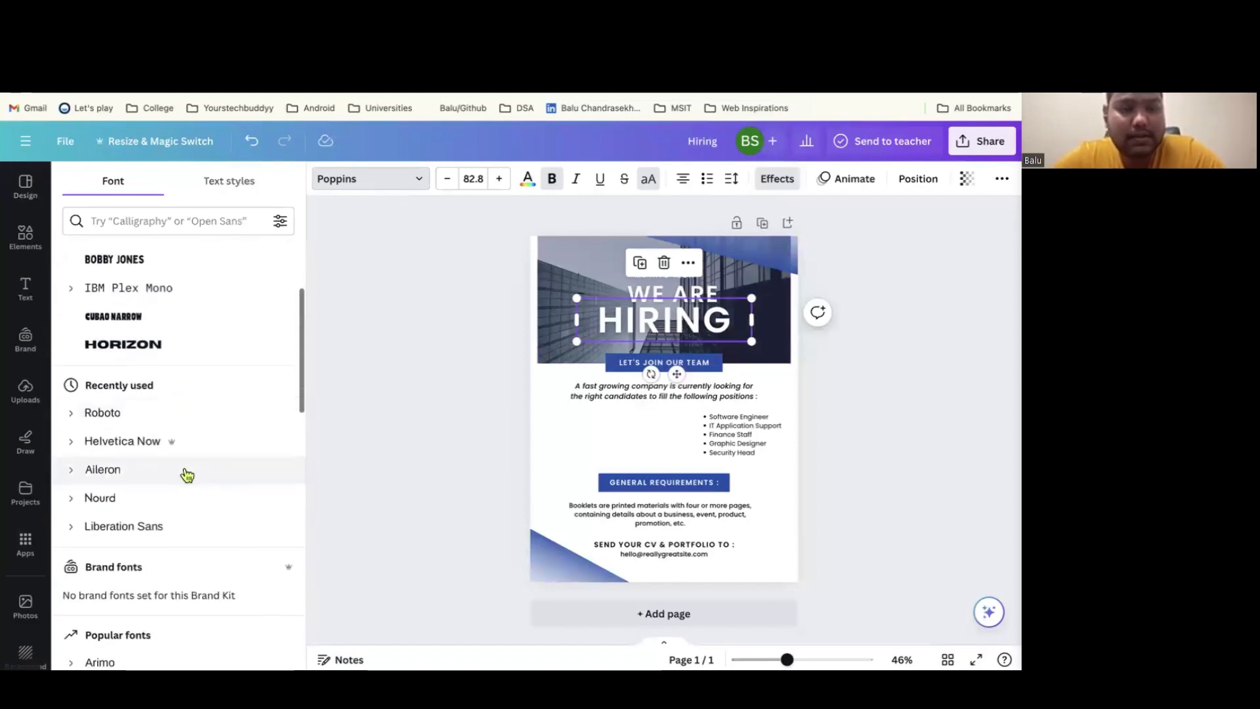
pyautogui.scroll(-3, 187, 474)
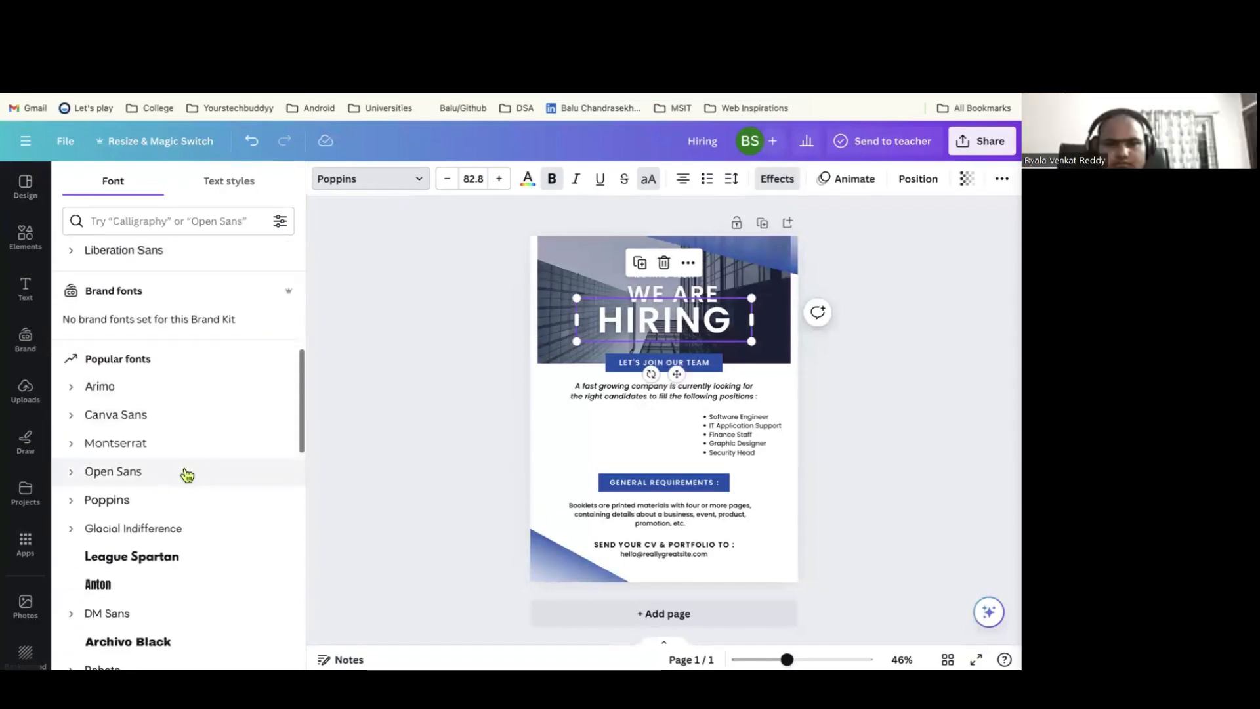
pyautogui.scroll(7, 187, 473)
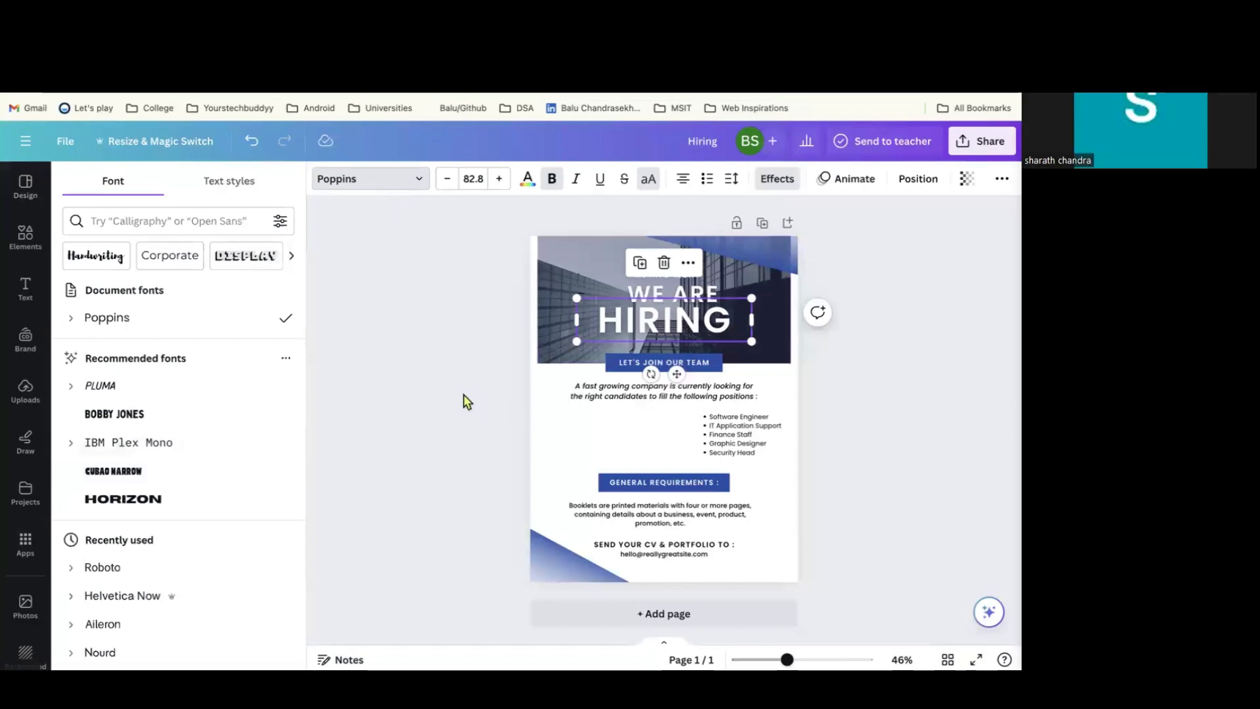
pyautogui.click(445, 388)
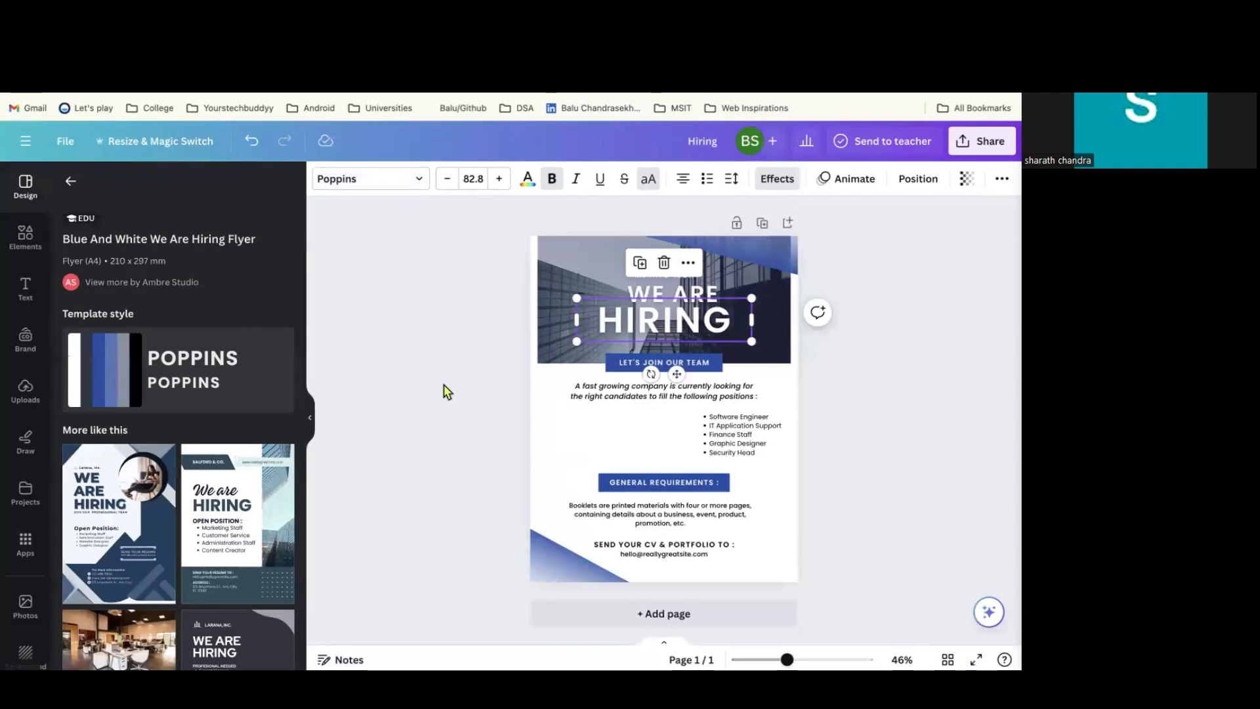
# Look through the templates similar to the current flyer and inspect the HIRING title's text
pyautogui.click(474, 435)
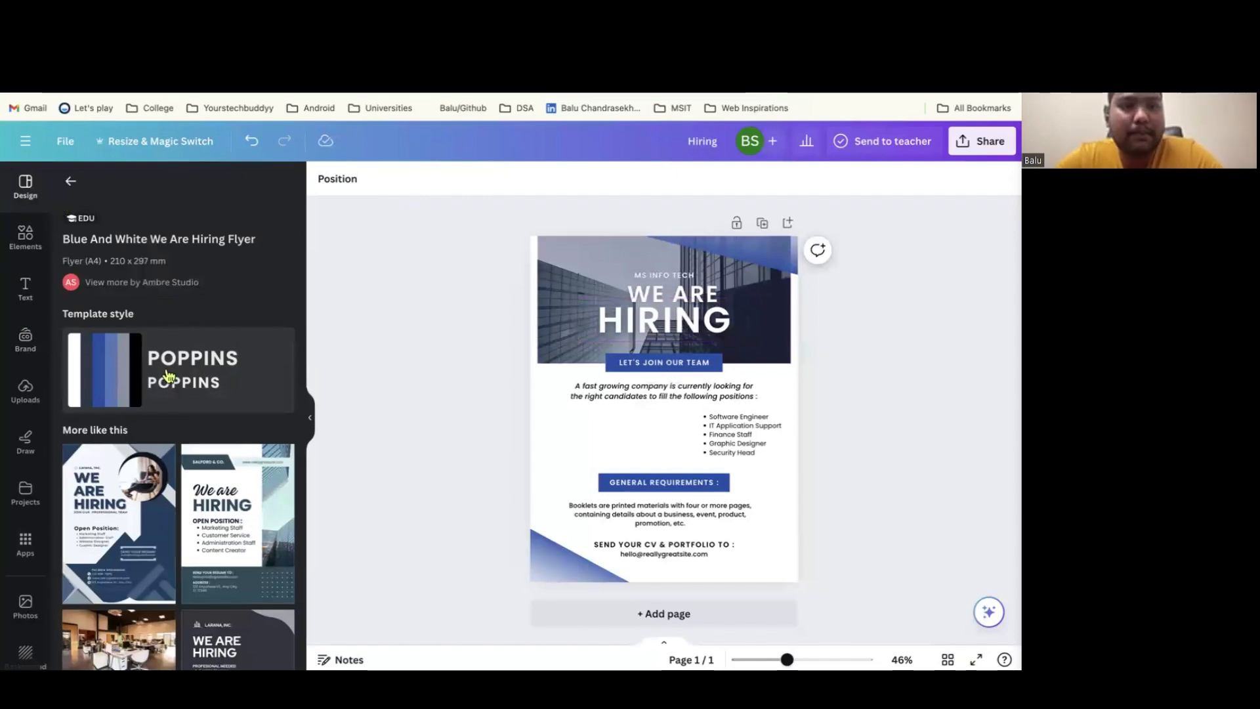
pyautogui.scroll(-1, 146, 577)
pyautogui.scroll(-4, 145, 576)
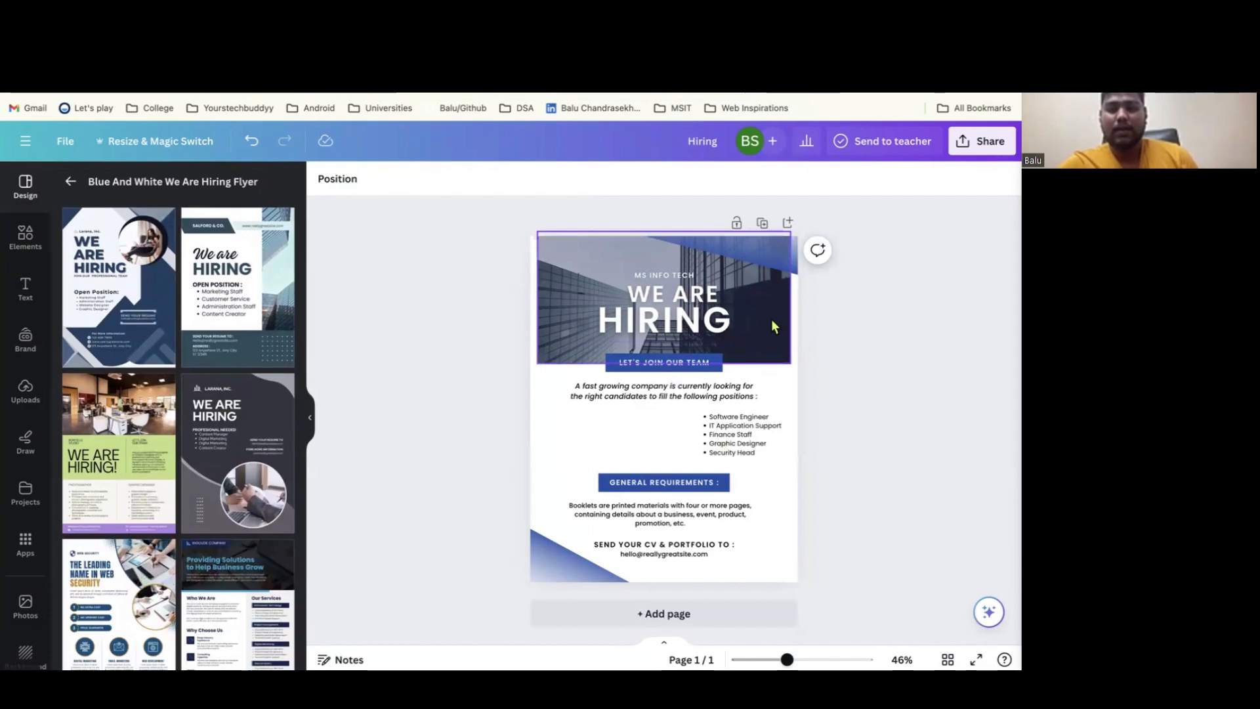
pyautogui.click(693, 316)
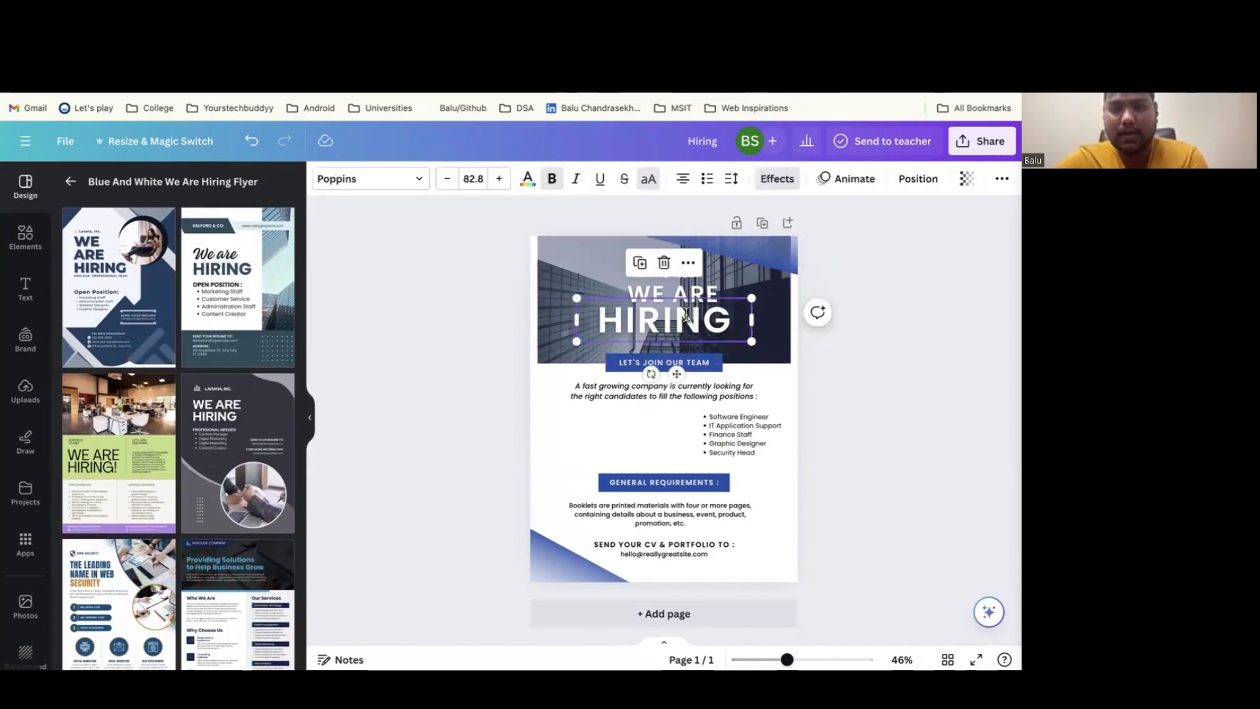
pyautogui.doubleClick(688, 319)
pyautogui.click(832, 372)
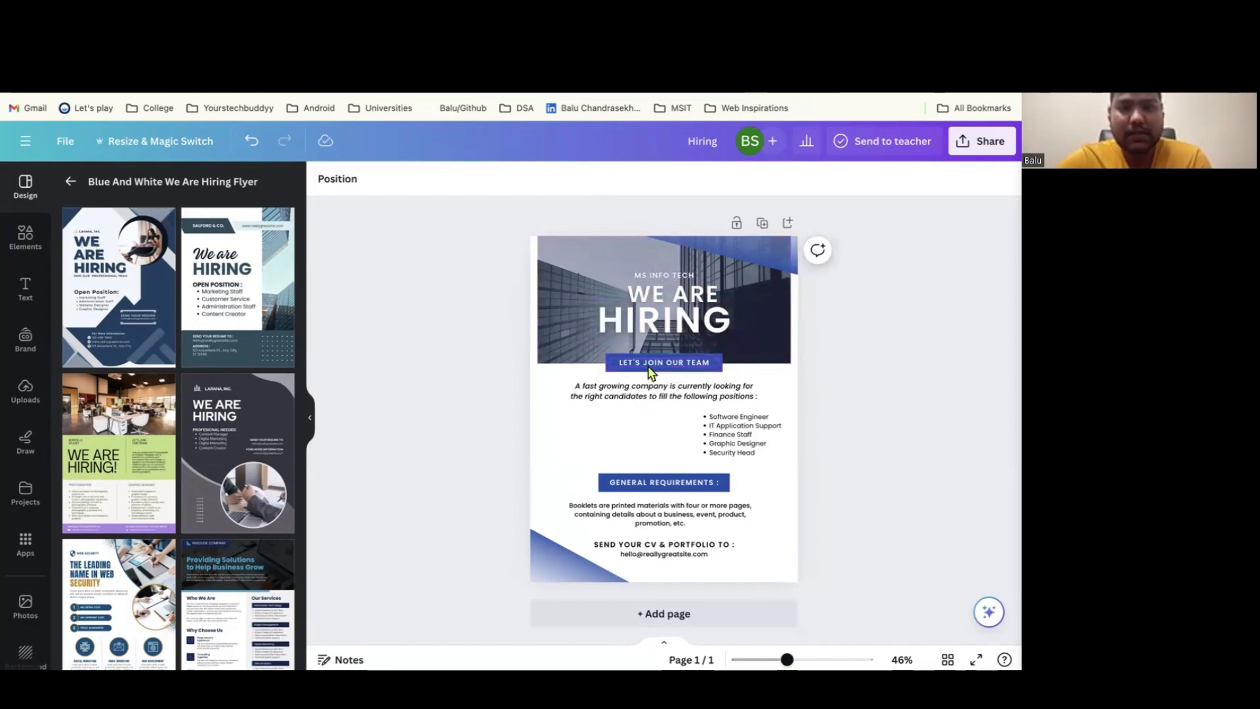
# Select the LET'S JOIN OUR TEAM banner shape and browse the full collection of lines and shapes
pyautogui.click(613, 371)
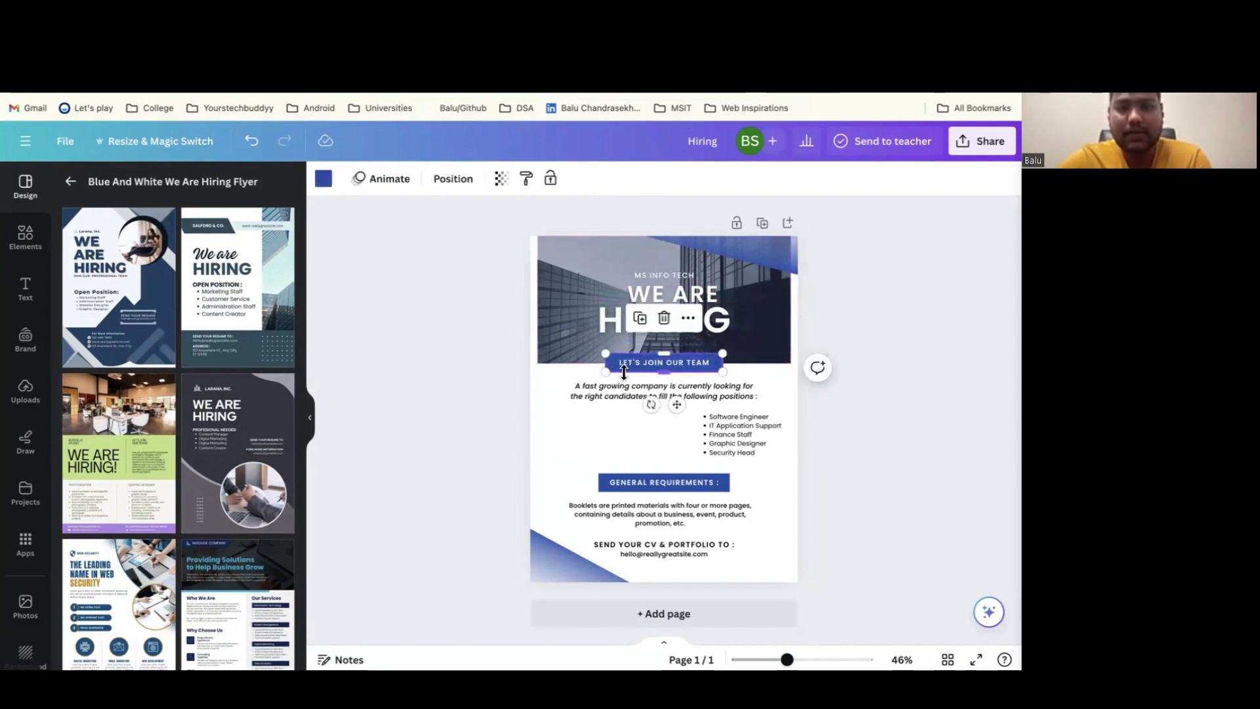
pyautogui.click(36, 249)
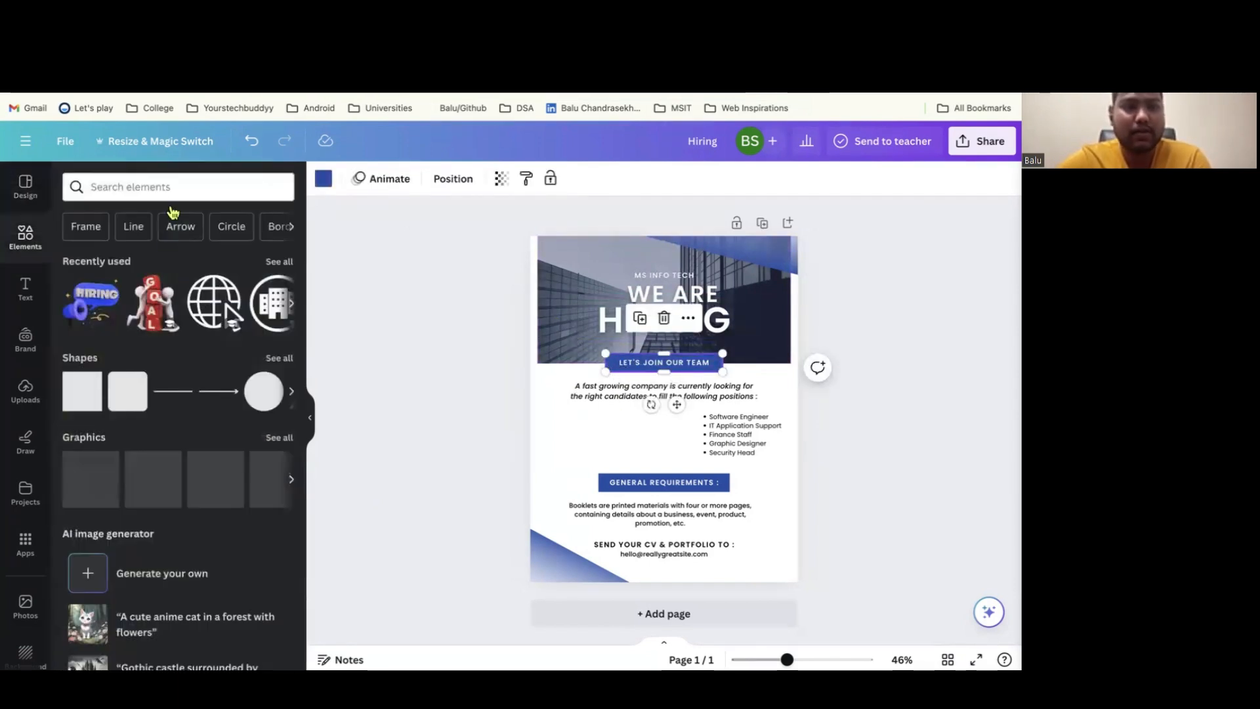
pyautogui.click(279, 359)
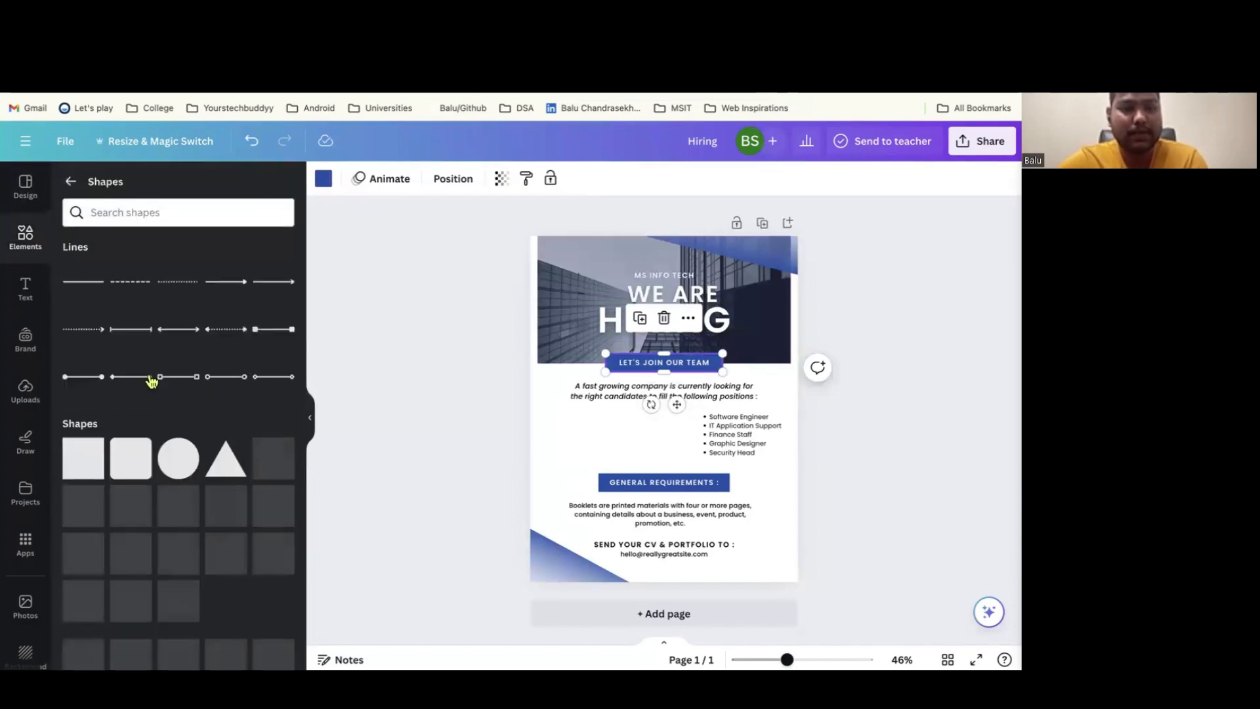
pyautogui.scroll(-3, 164, 414)
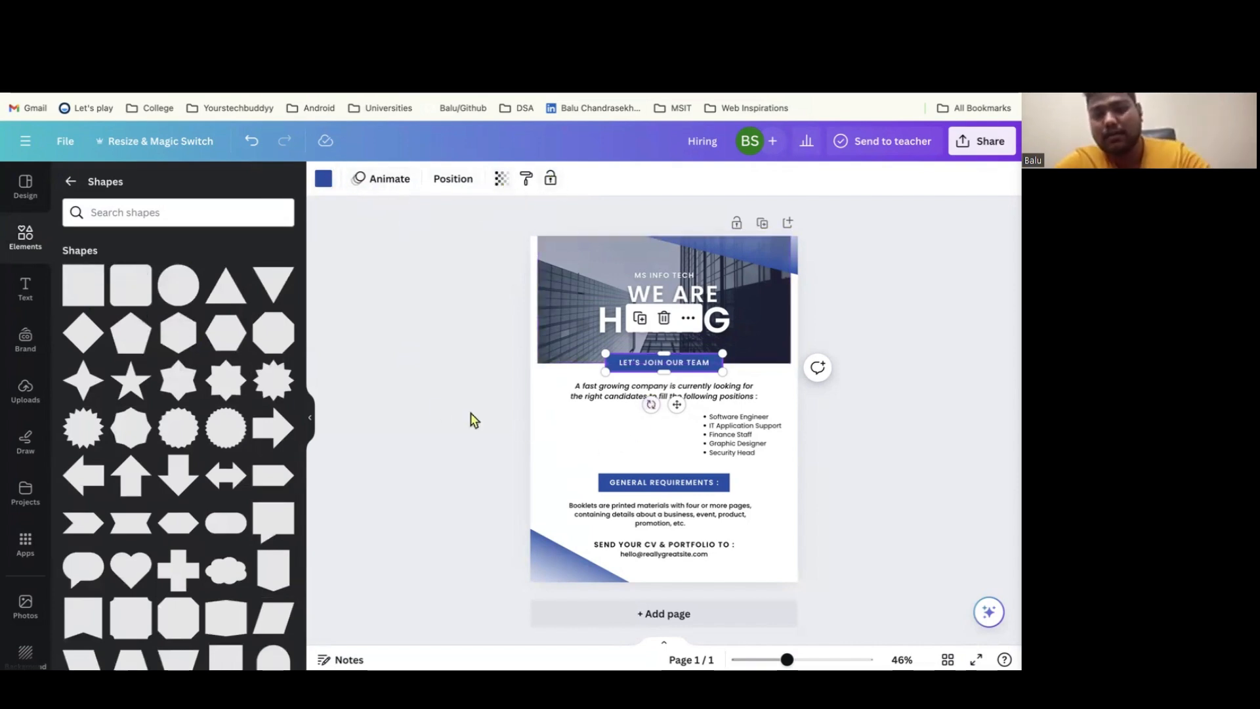
pyautogui.click(436, 411)
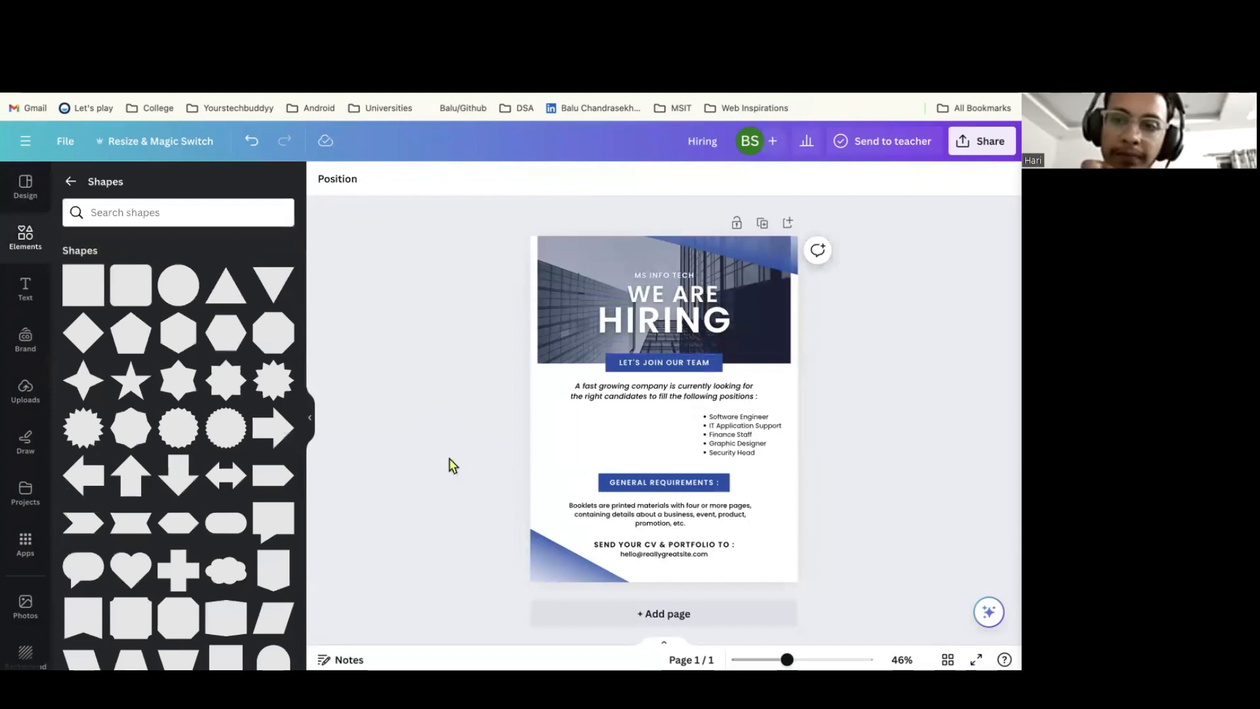
pyautogui.click(70, 182)
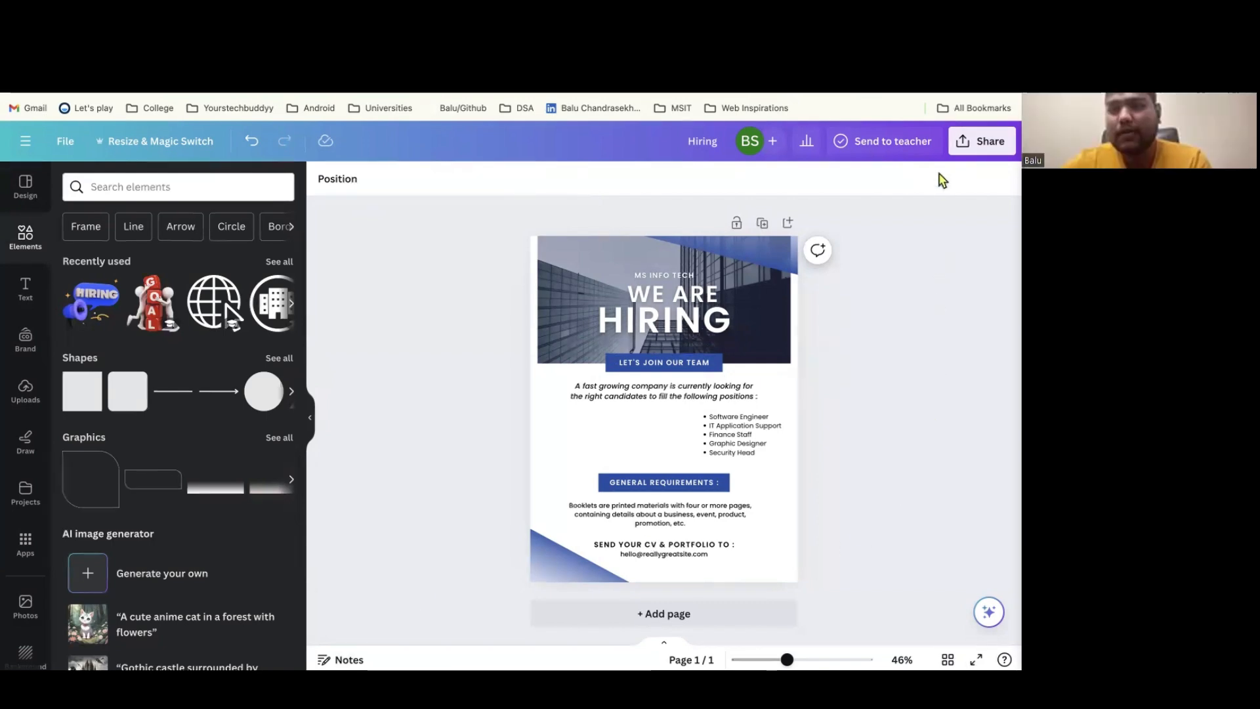
# Set the design's collaboration link to anyone with the link, with permission to edit
pyautogui.click(987, 151)
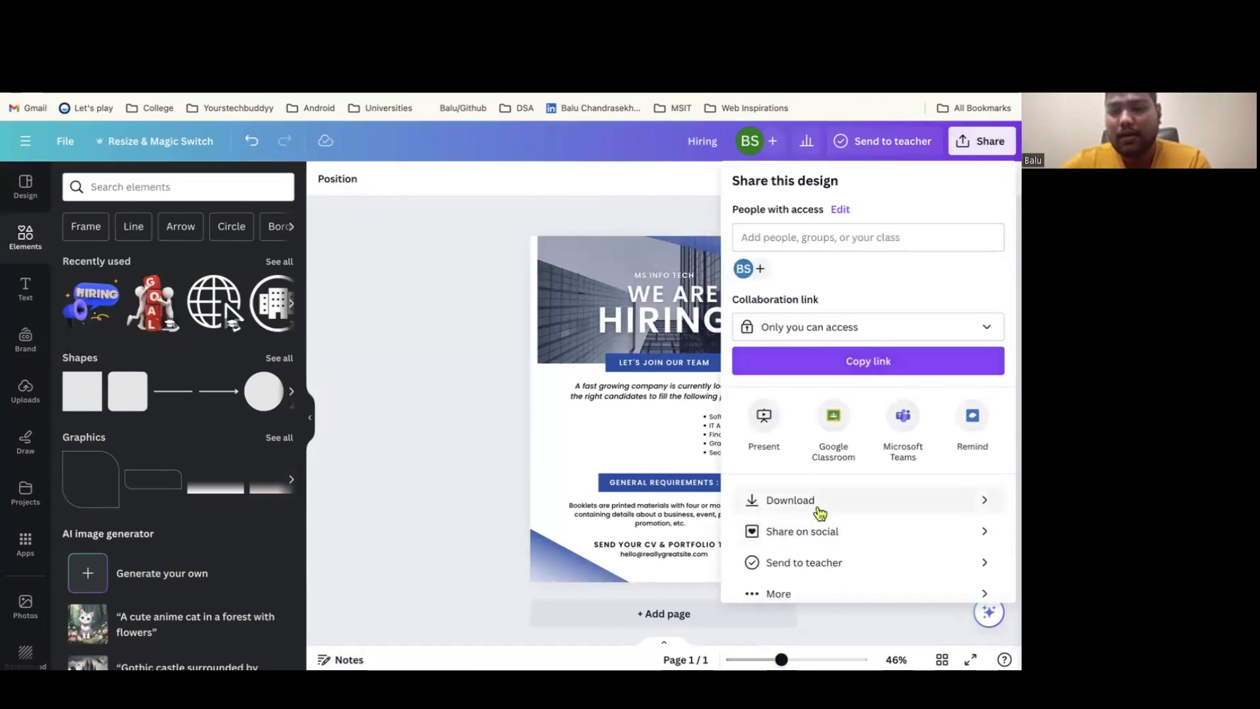
pyautogui.click(873, 332)
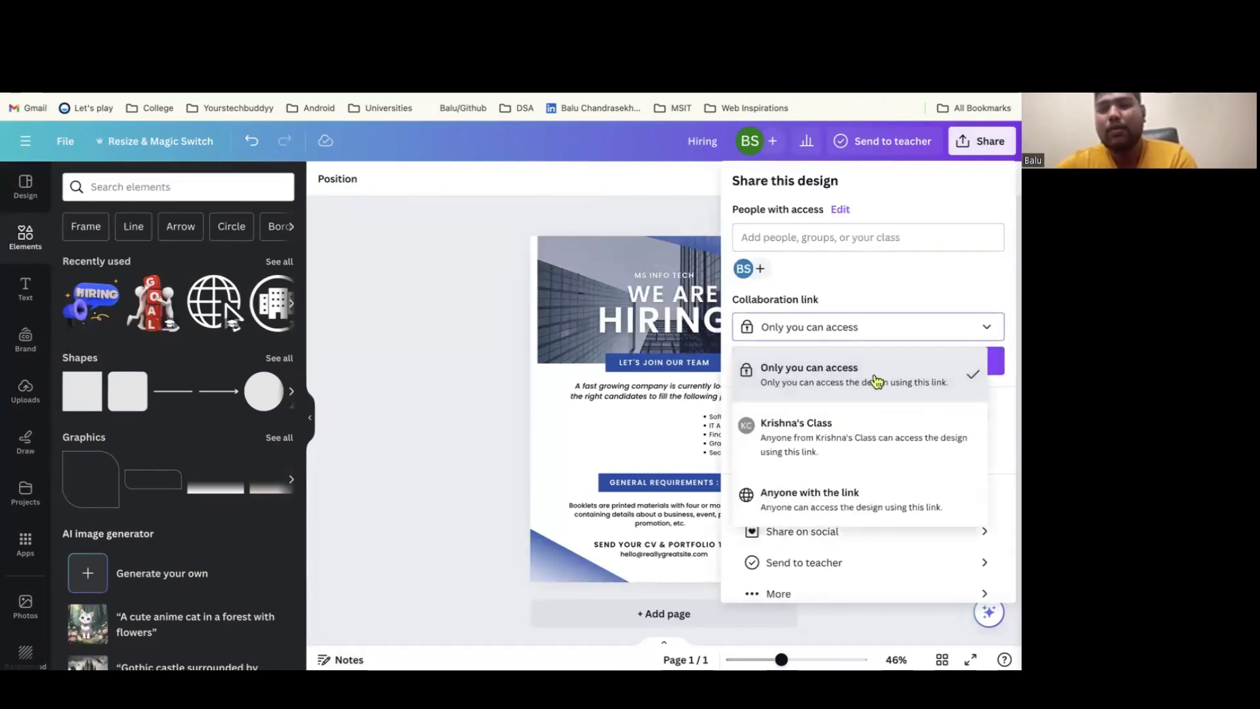
pyautogui.click(835, 494)
pyautogui.click(939, 339)
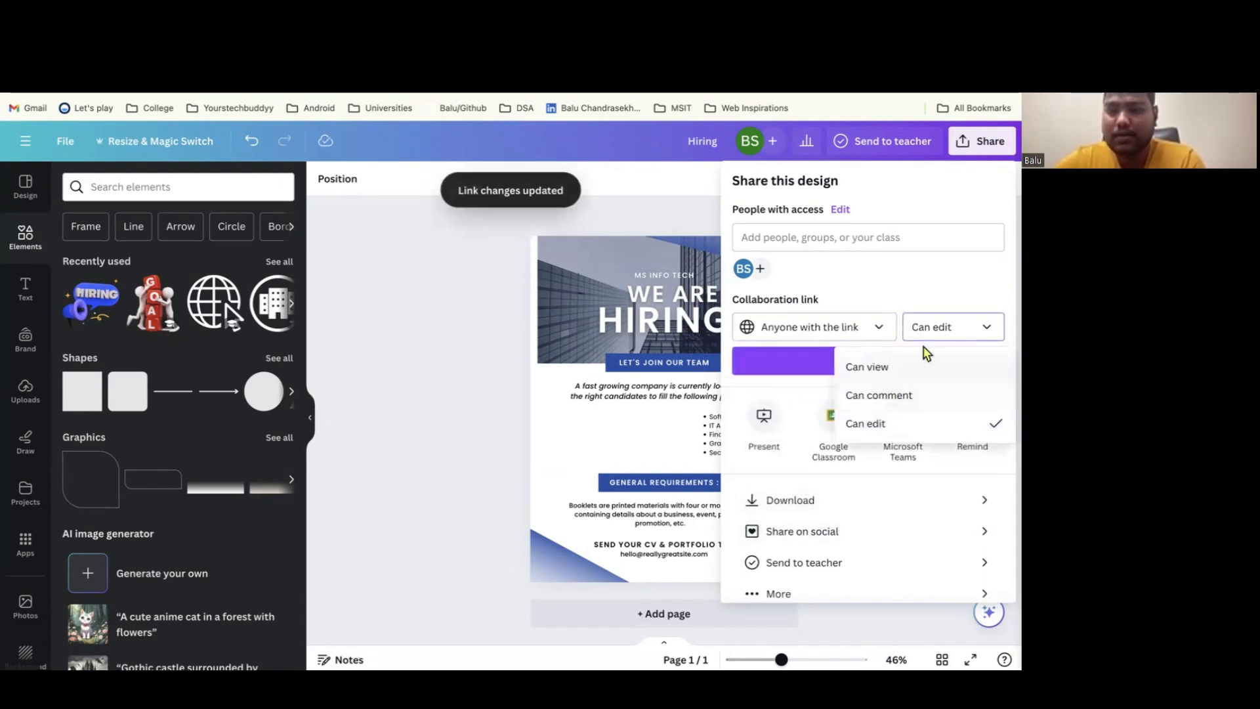
pyautogui.click(888, 423)
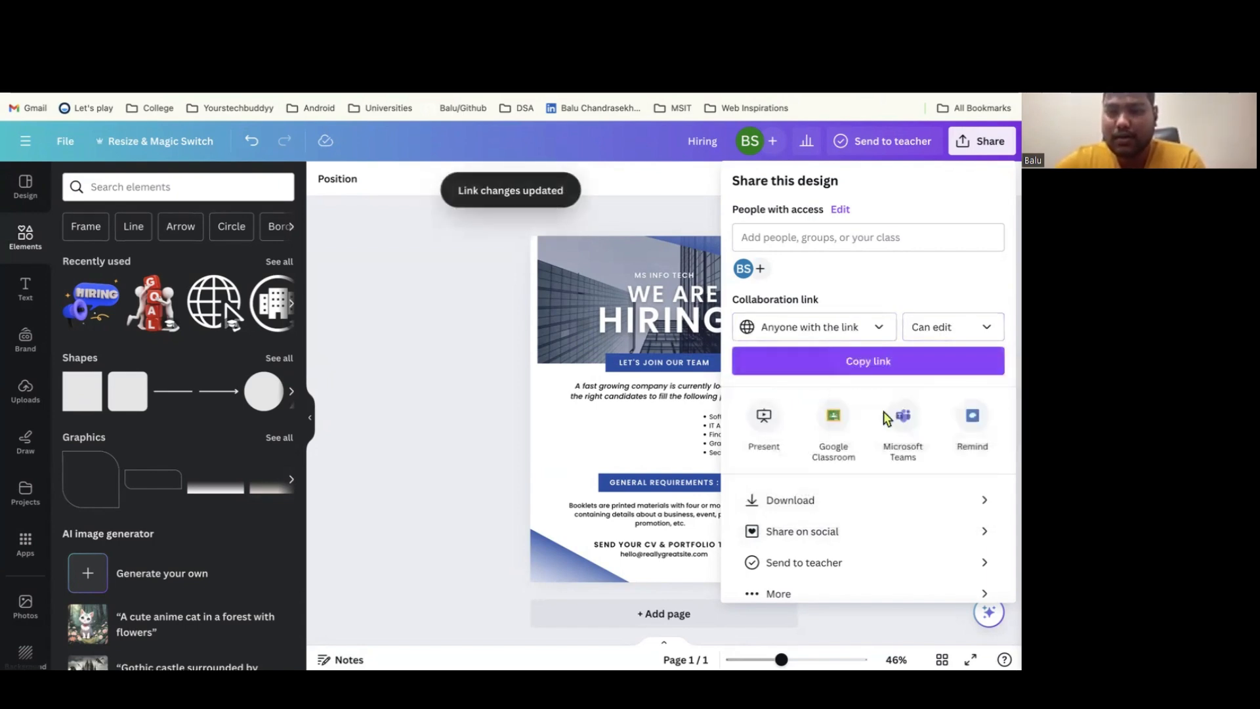
pyautogui.click(412, 396)
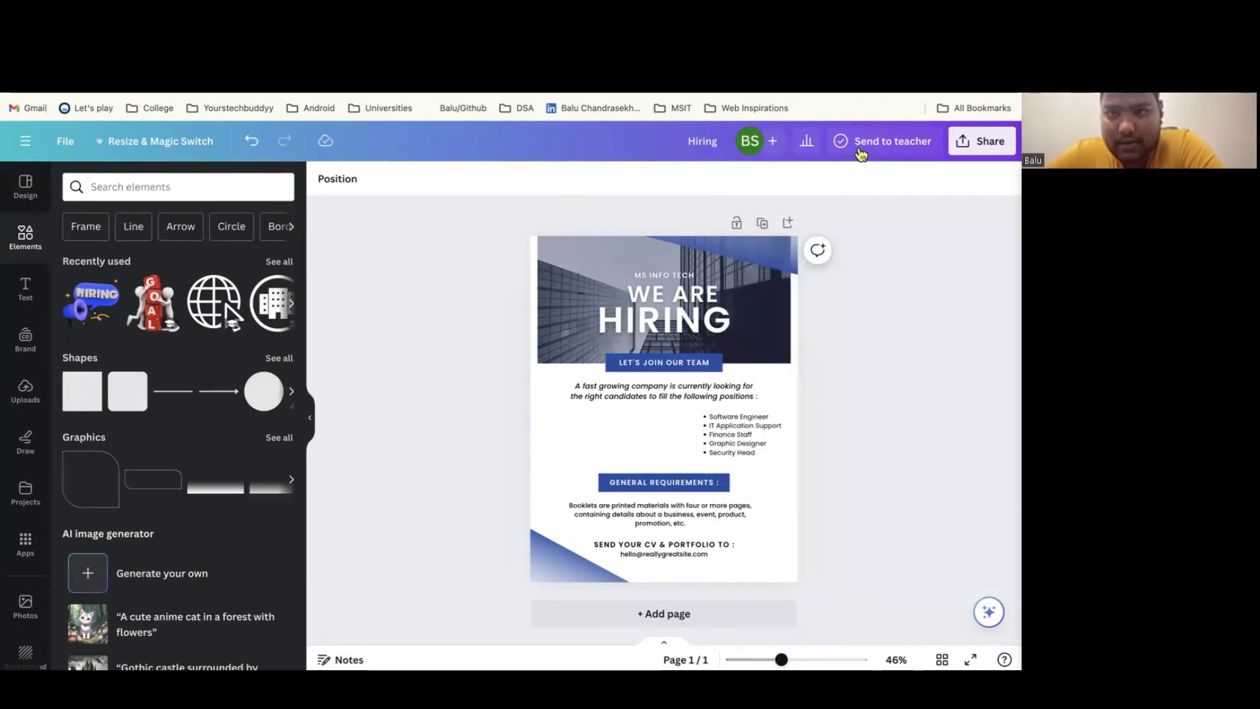
# Check the hiring flyer's view insights and close them again
pyautogui.click(806, 141)
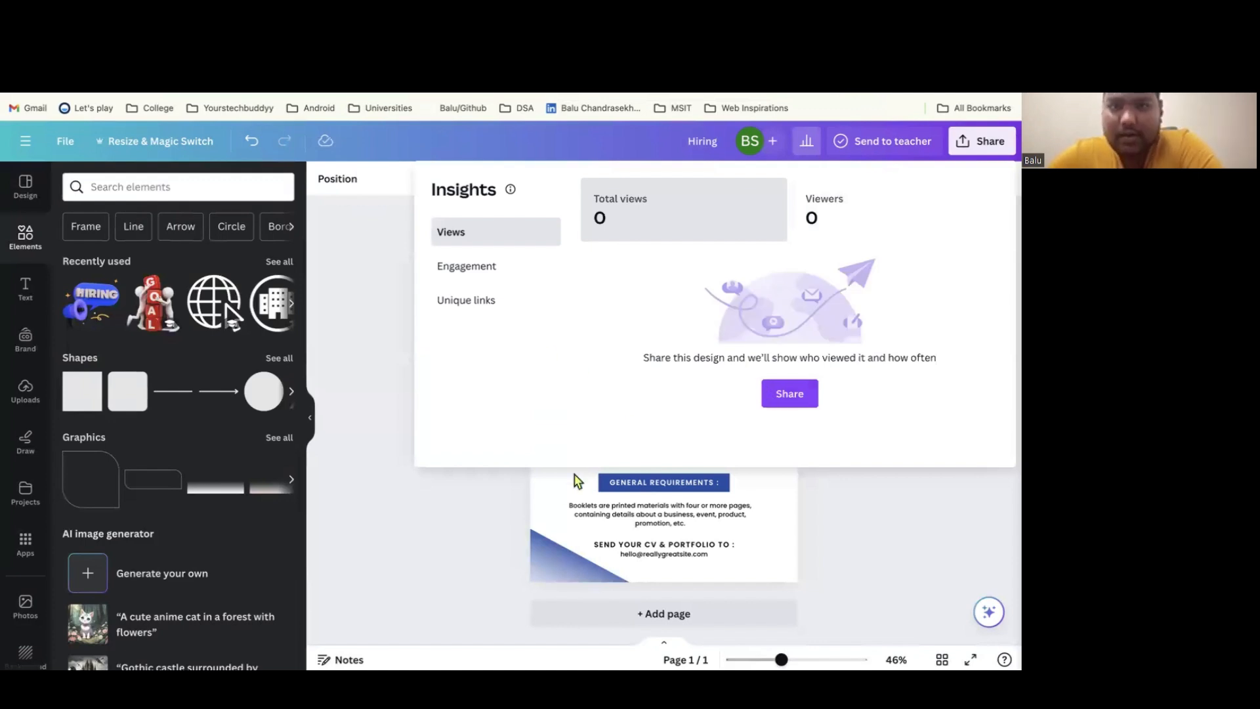
pyautogui.click(461, 532)
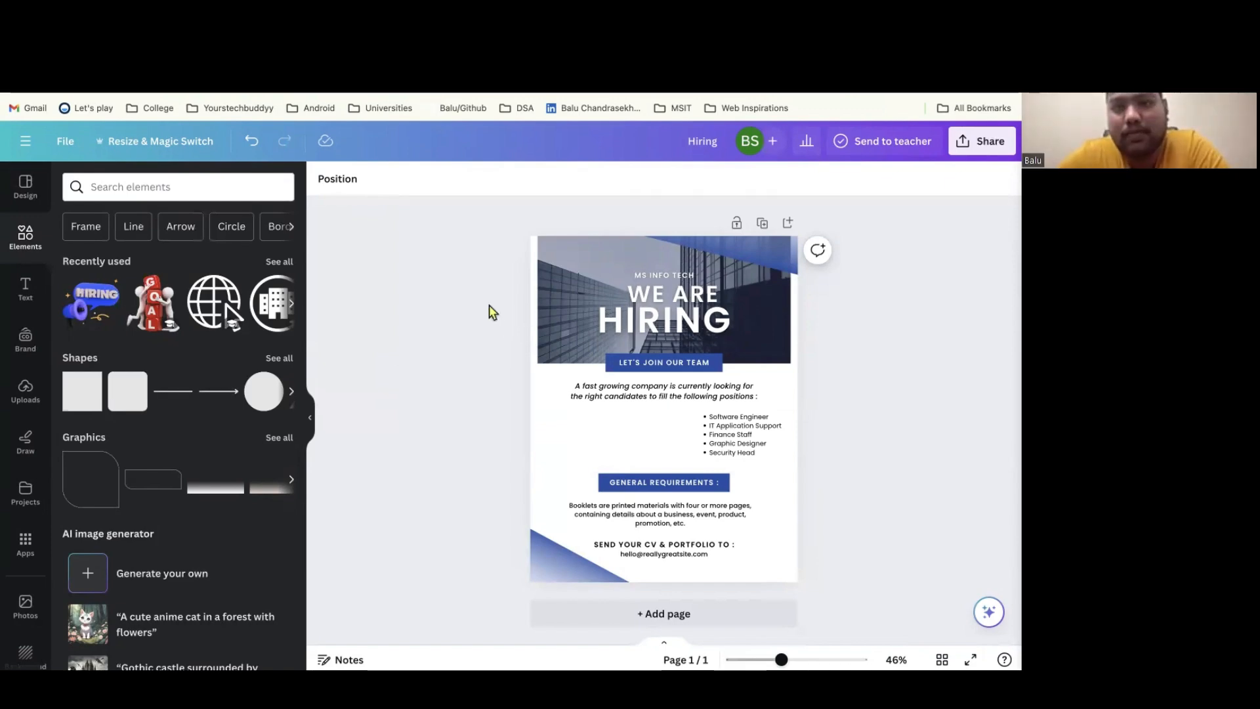
# Switch to the flyer templates page, return to the home page and look through its suggested templates
pyautogui.hotkey('ctrl', 'shift', 'Tab')
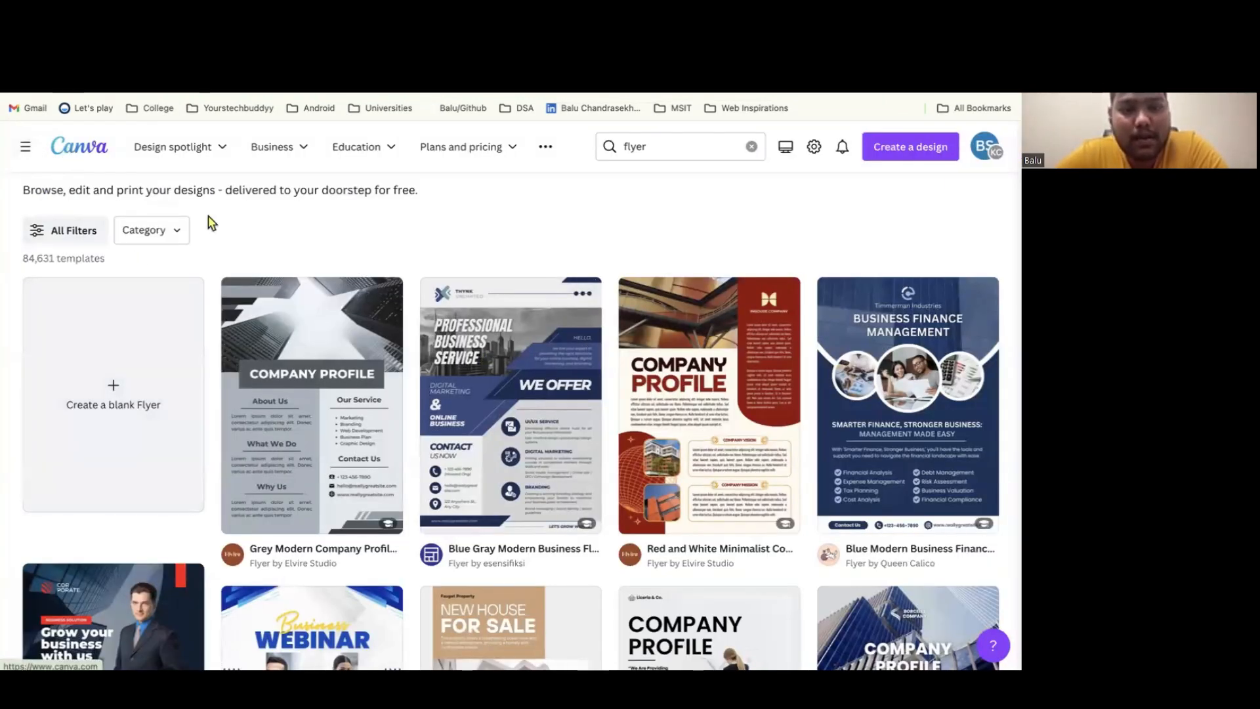
pyautogui.scroll(-5, 208, 215)
pyautogui.scroll(-2, 241, 392)
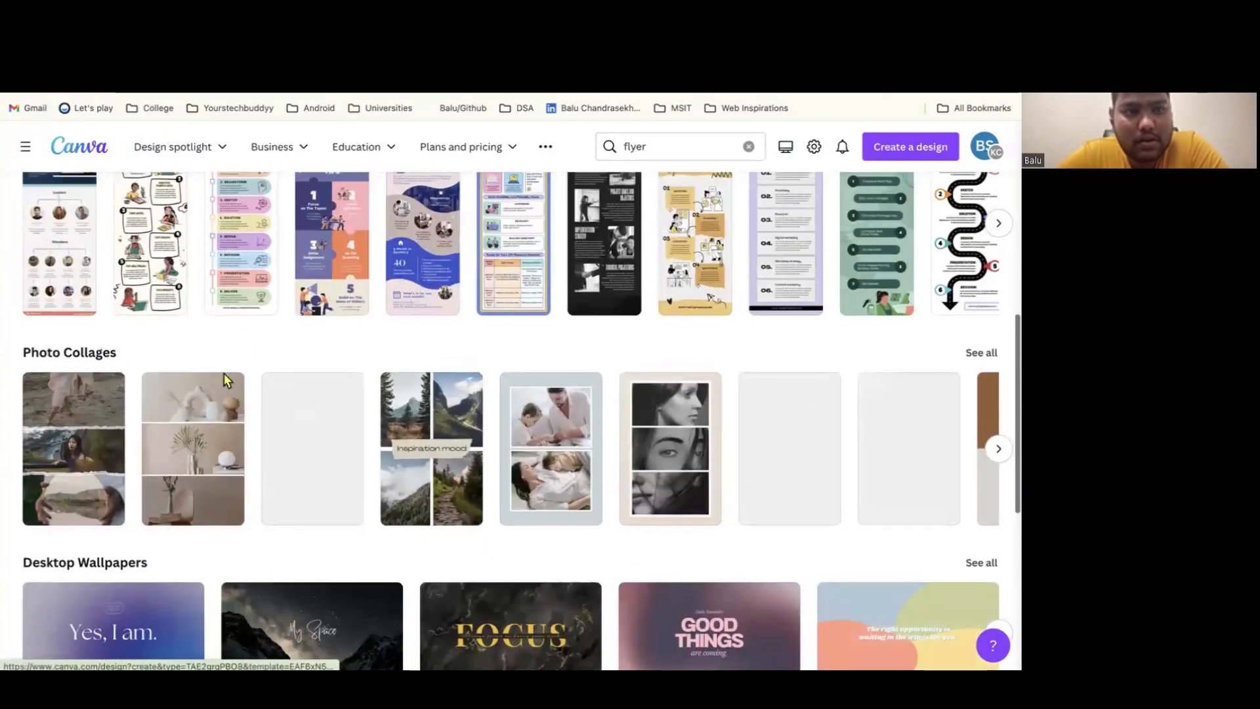
pyautogui.scroll(8, 238, 388)
pyautogui.scroll(-10, 120, 535)
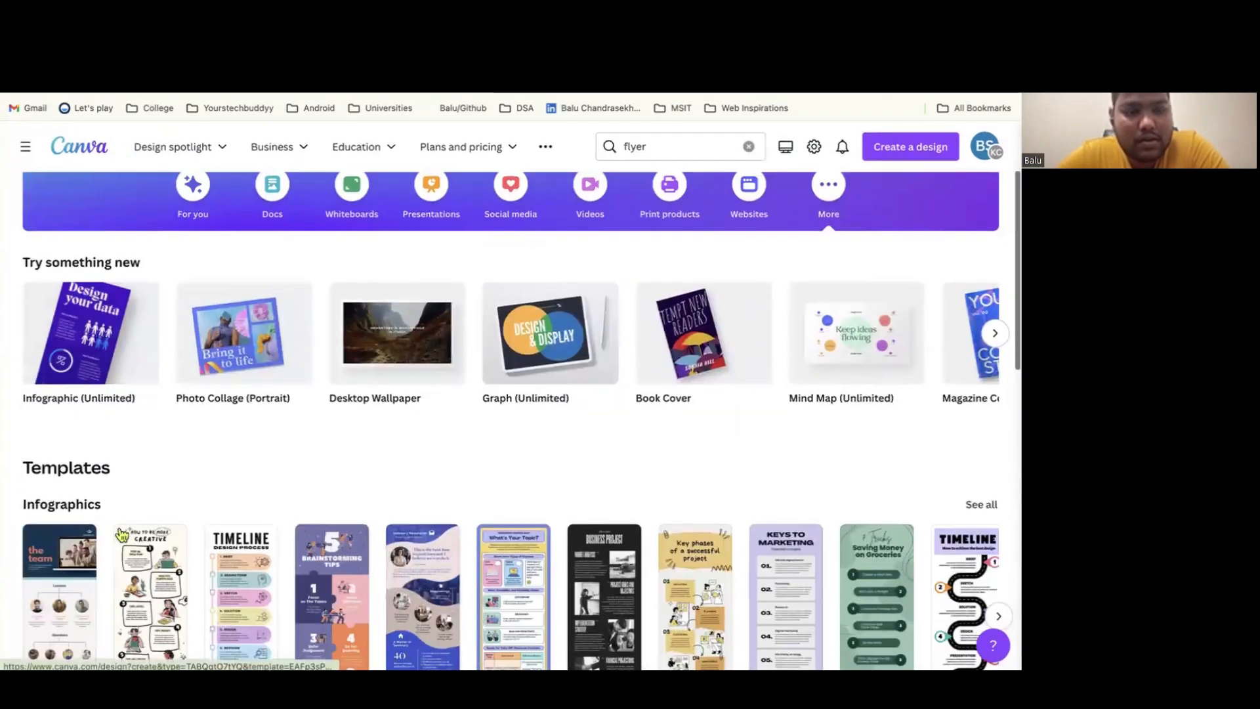
pyautogui.scroll(10, 120, 535)
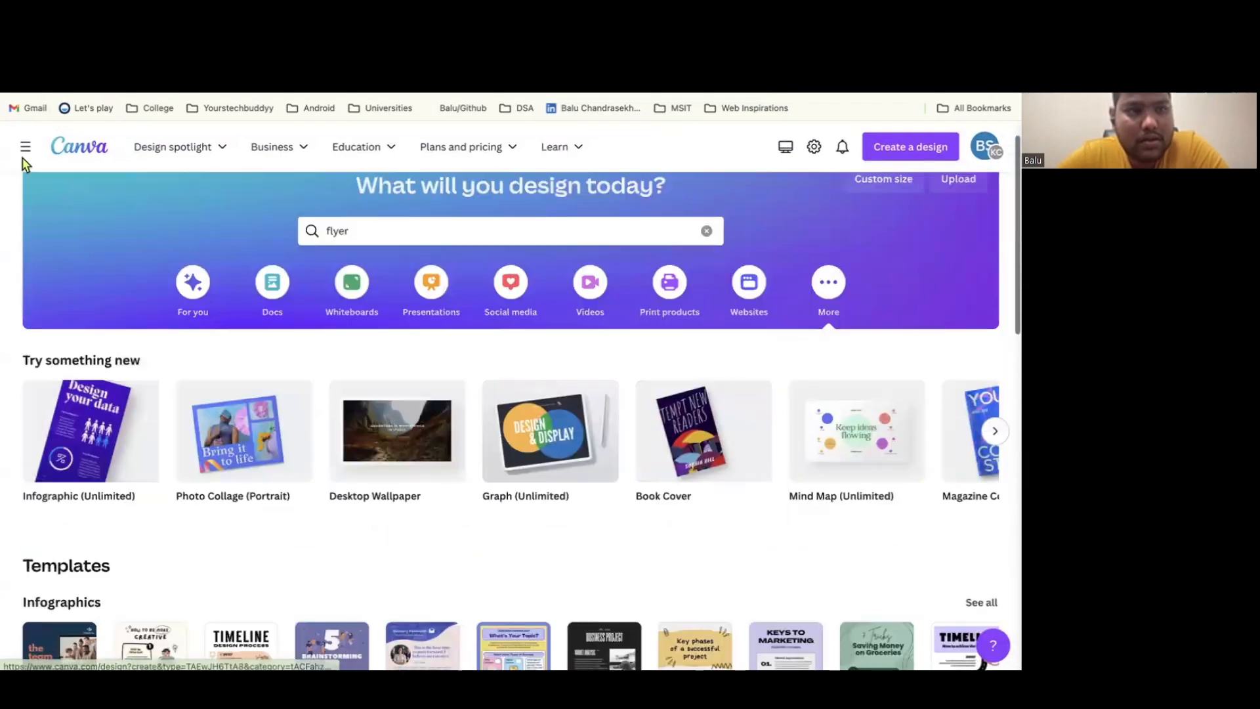
# Open the SRI VIT company profile presentation from the designs saved in the projects
pyautogui.click(25, 147)
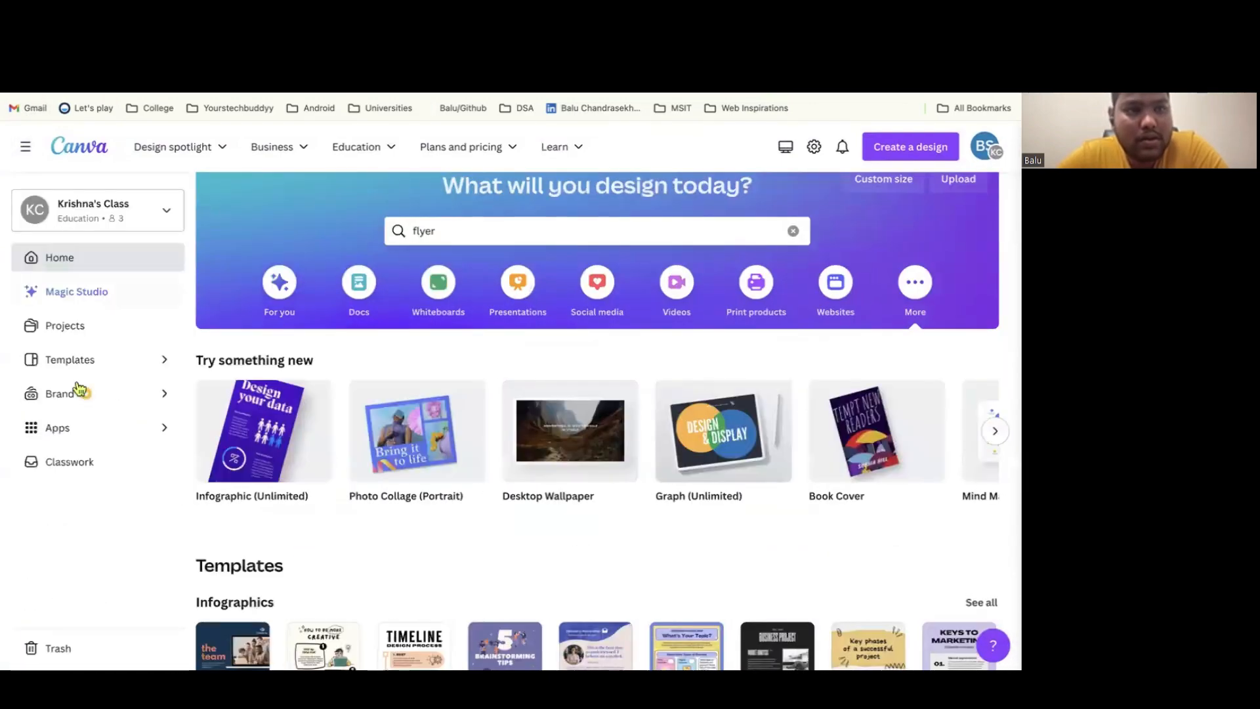
pyautogui.click(78, 328)
pyautogui.scroll(-5, 313, 450)
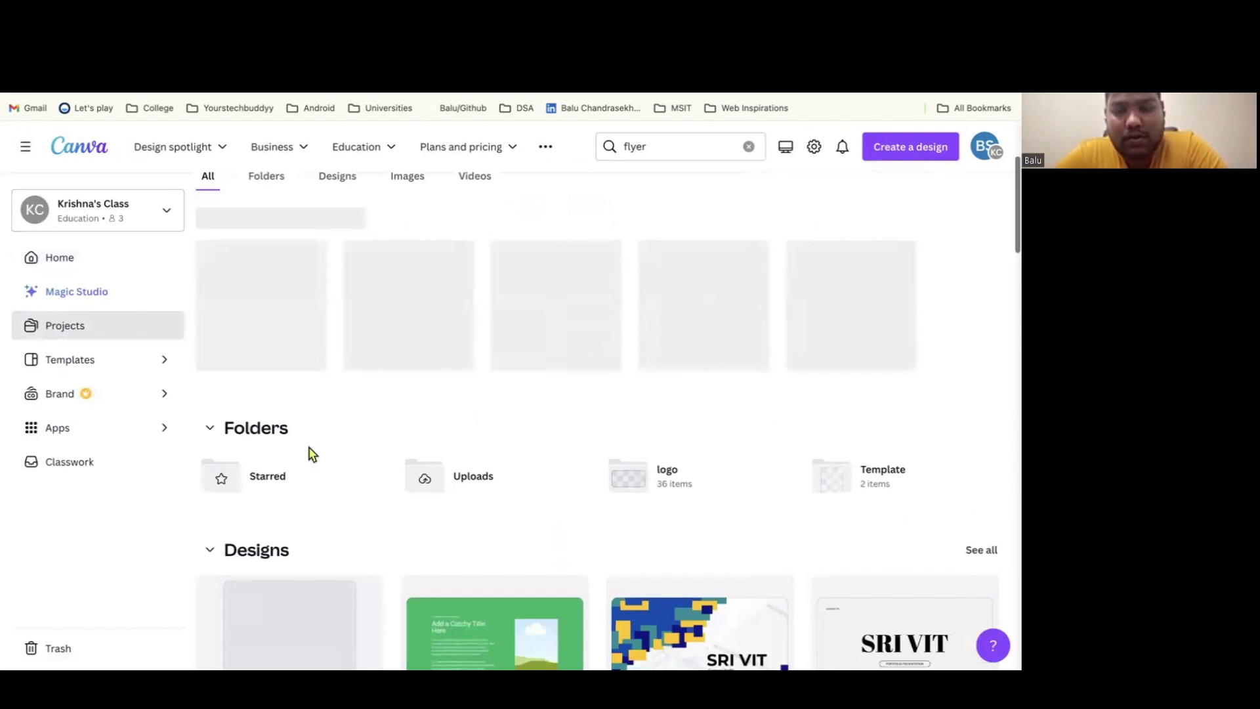
pyautogui.scroll(-5, 312, 454)
pyautogui.scroll(-1, 751, 324)
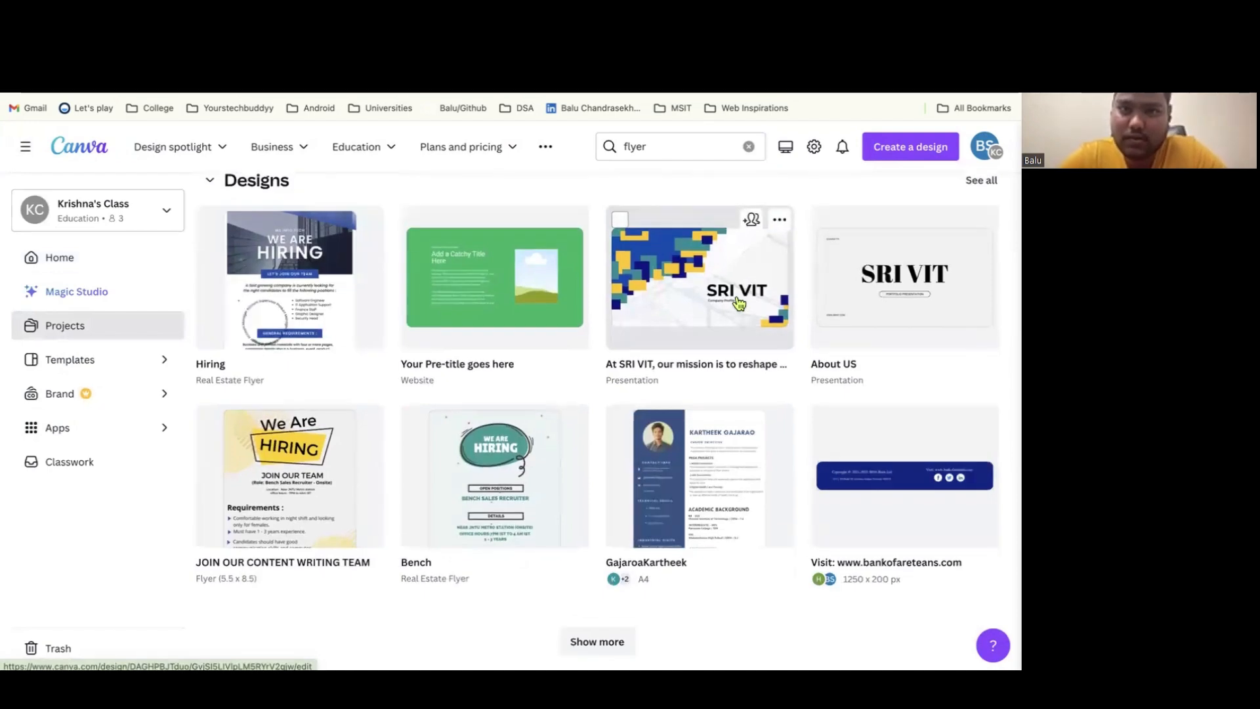
pyautogui.click(739, 304)
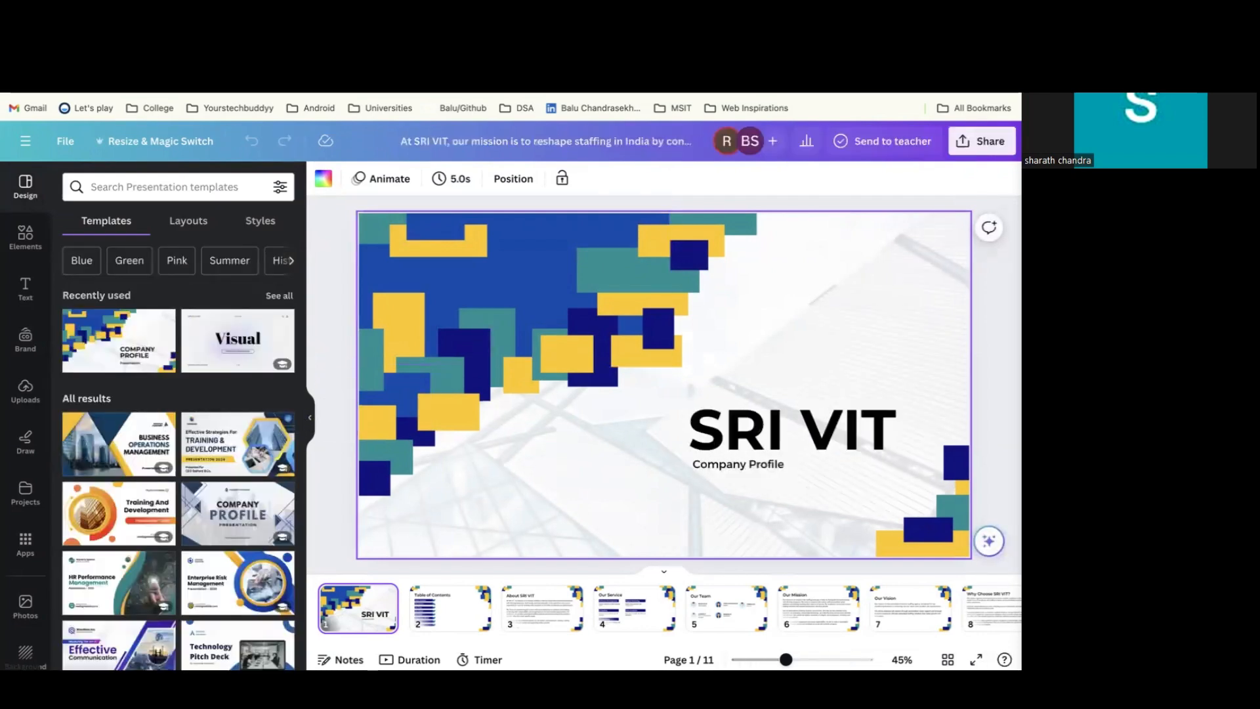
# Return to the home page and search the templates for "ppt", comparing the suggestions for templates and projects
pyautogui.click(787, 56)
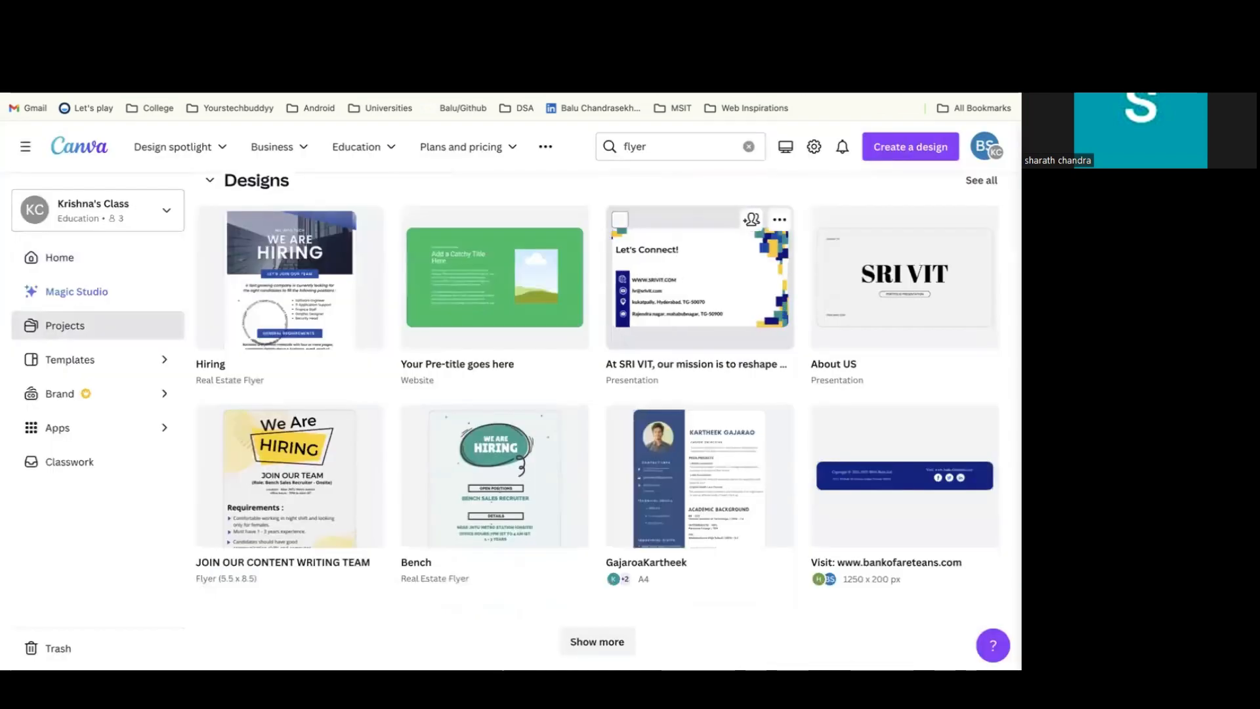
pyautogui.click(78, 153)
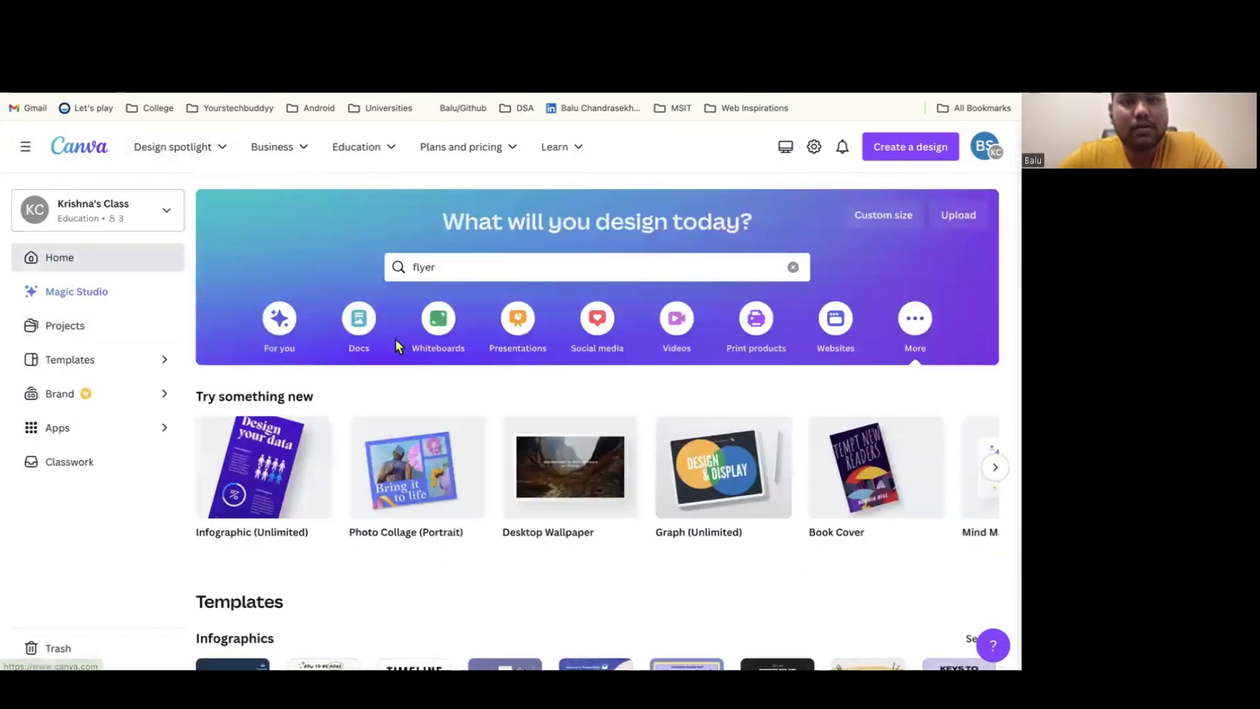
pyautogui.click(453, 266)
pyautogui.write('pt')
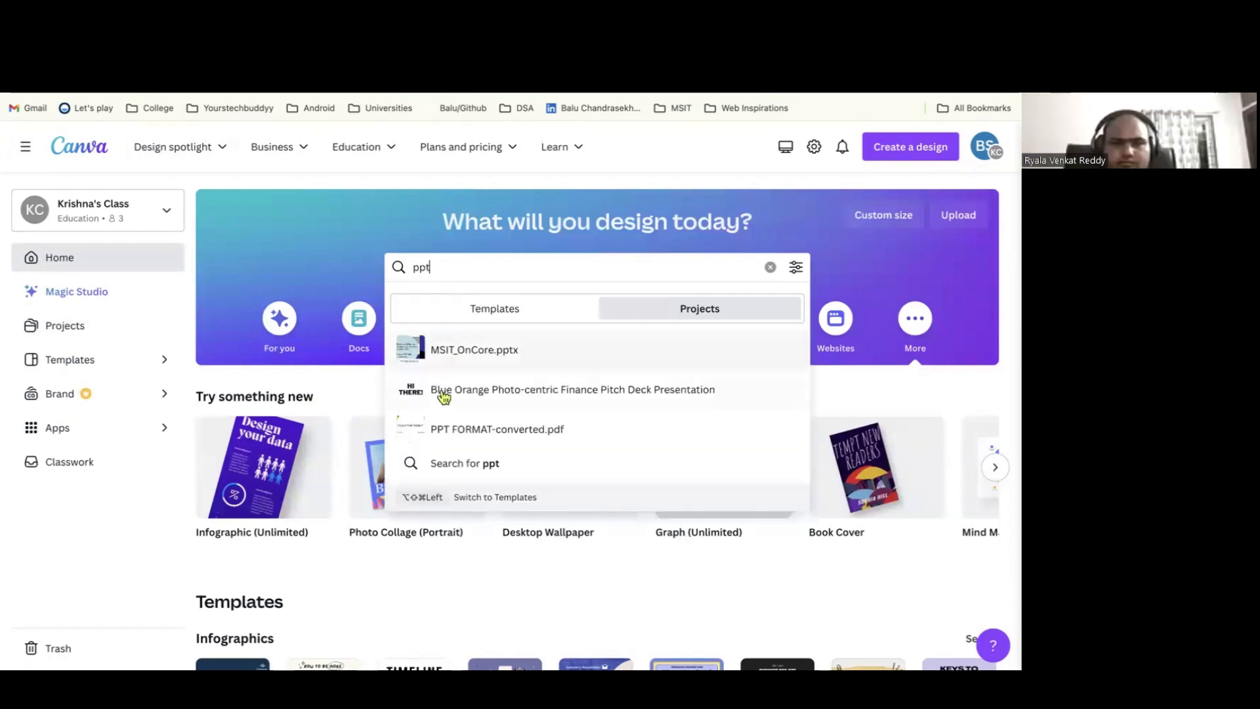
pyautogui.click(509, 313)
pyautogui.click(649, 313)
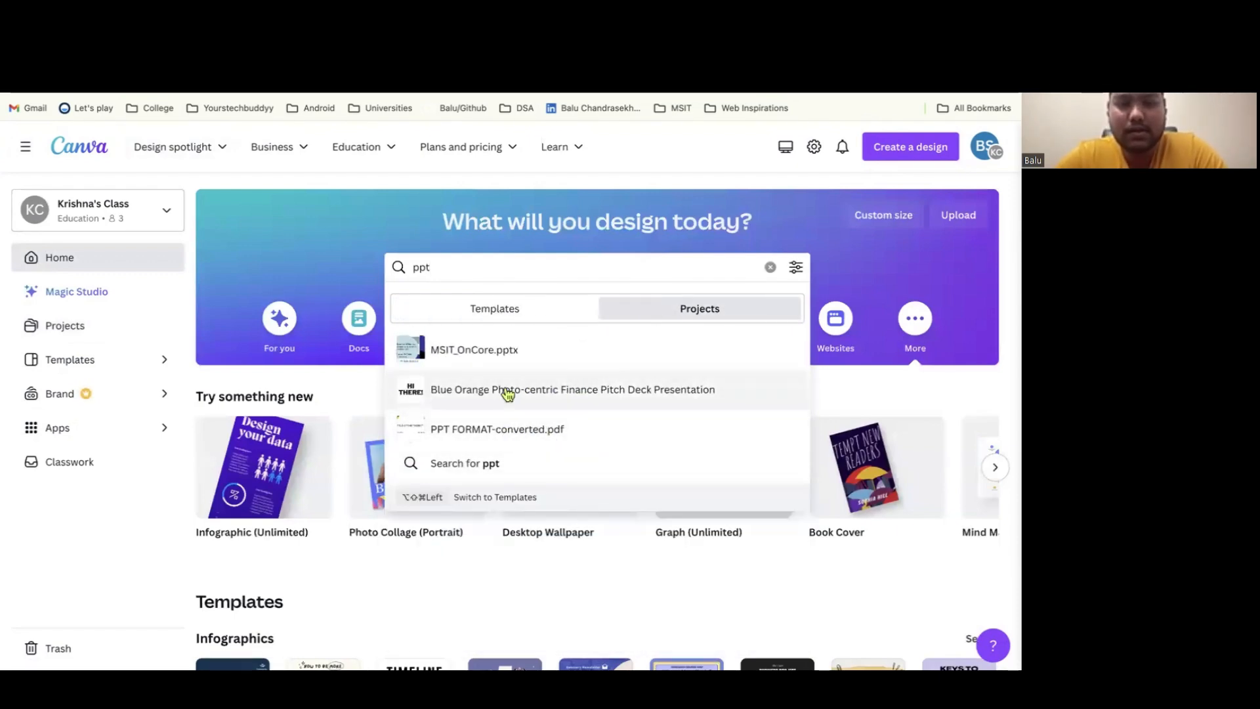
pyautogui.click(518, 315)
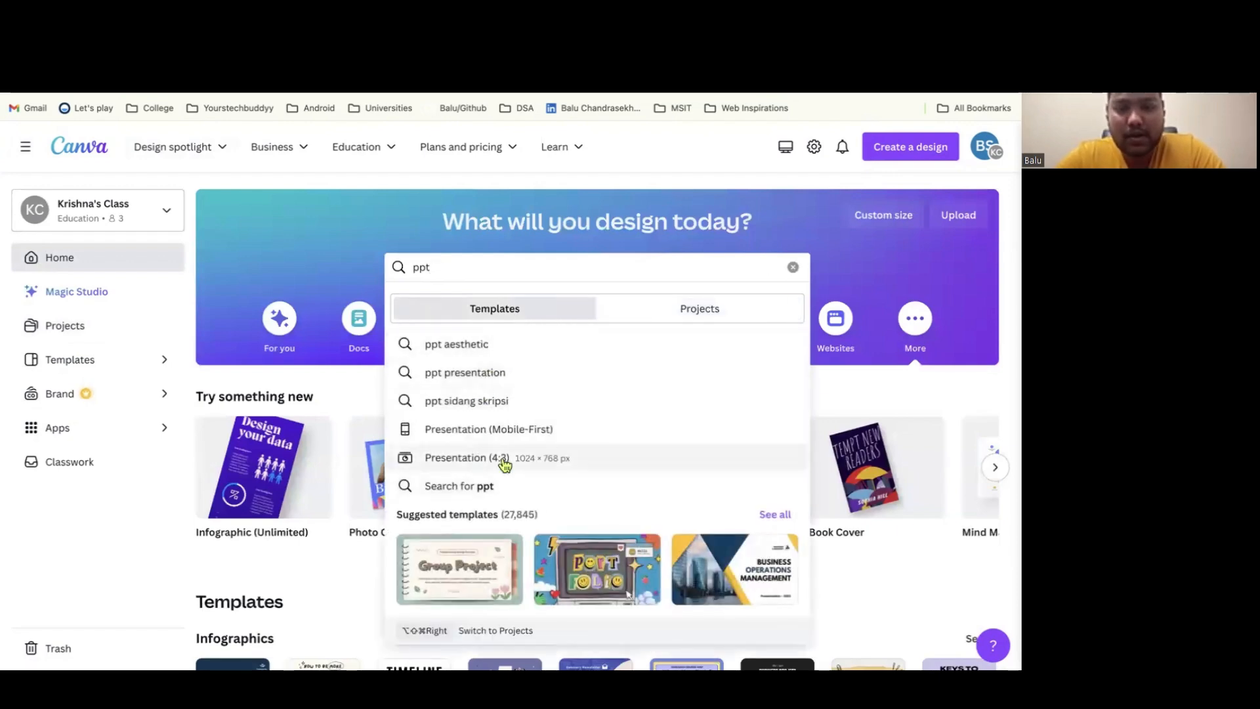
pyautogui.scroll(-1, 501, 458)
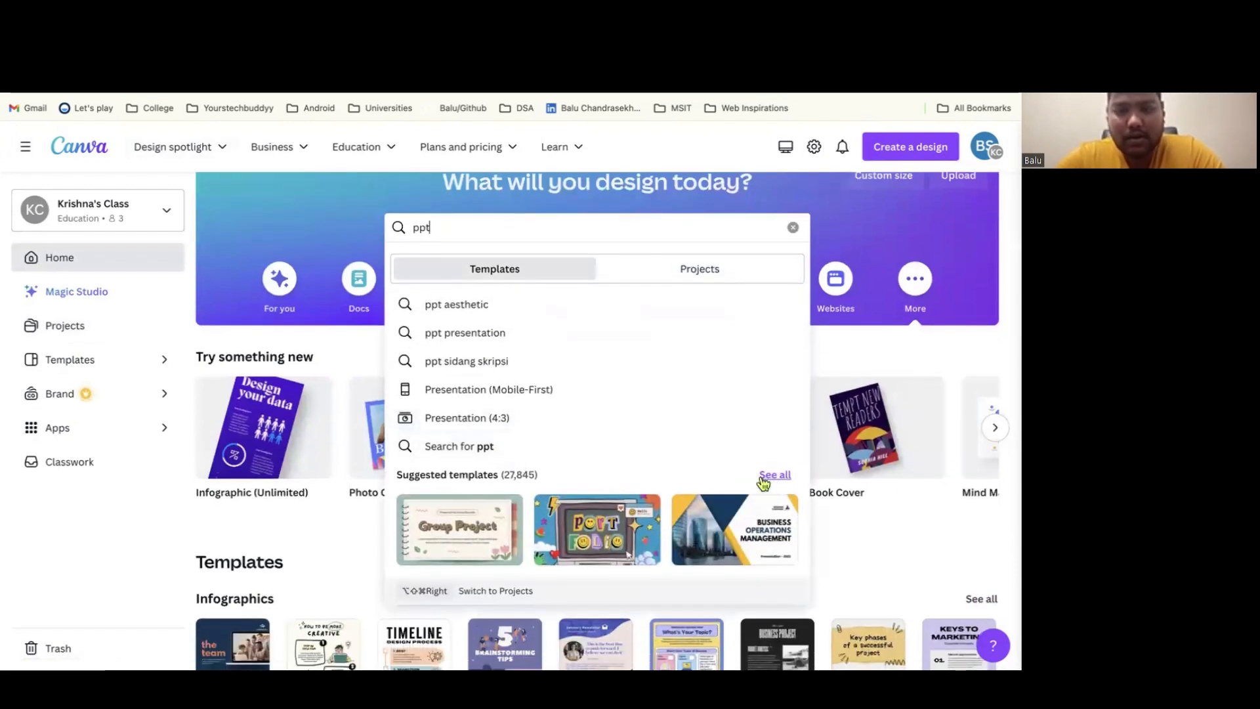
pyautogui.click(470, 446)
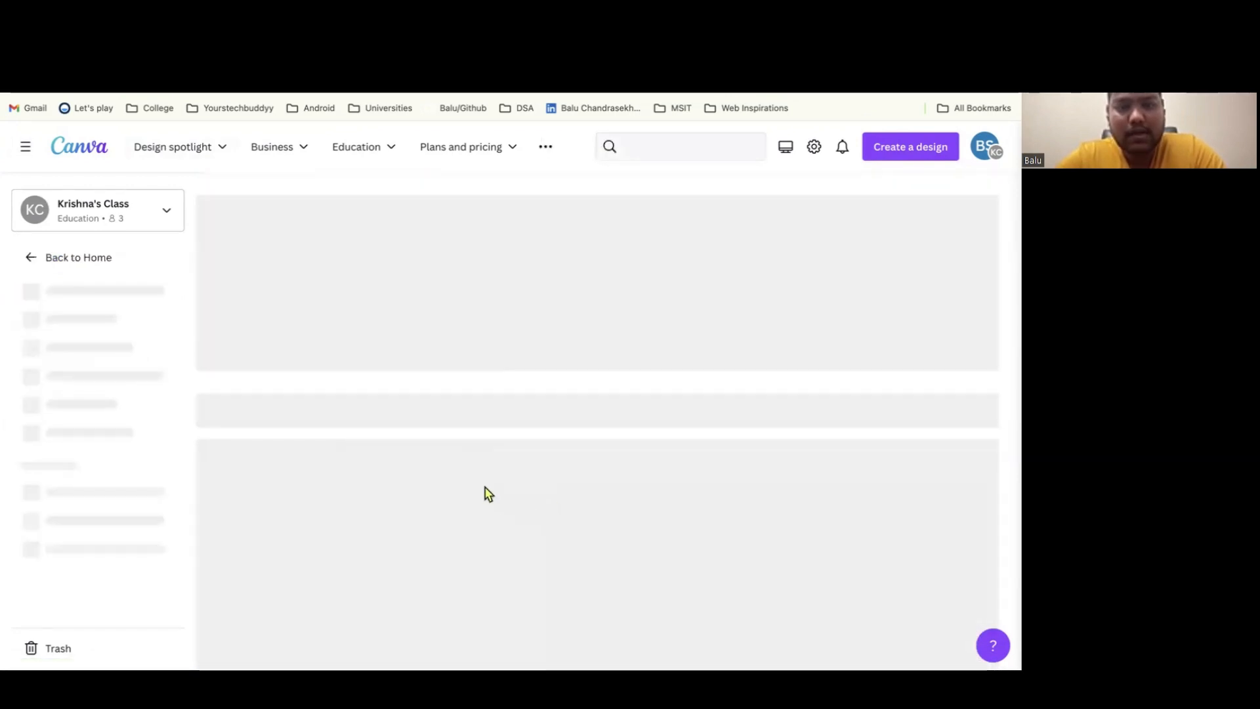
# Look through the presentation templates found for "ppt"
pyautogui.scroll(-2, 485, 493)
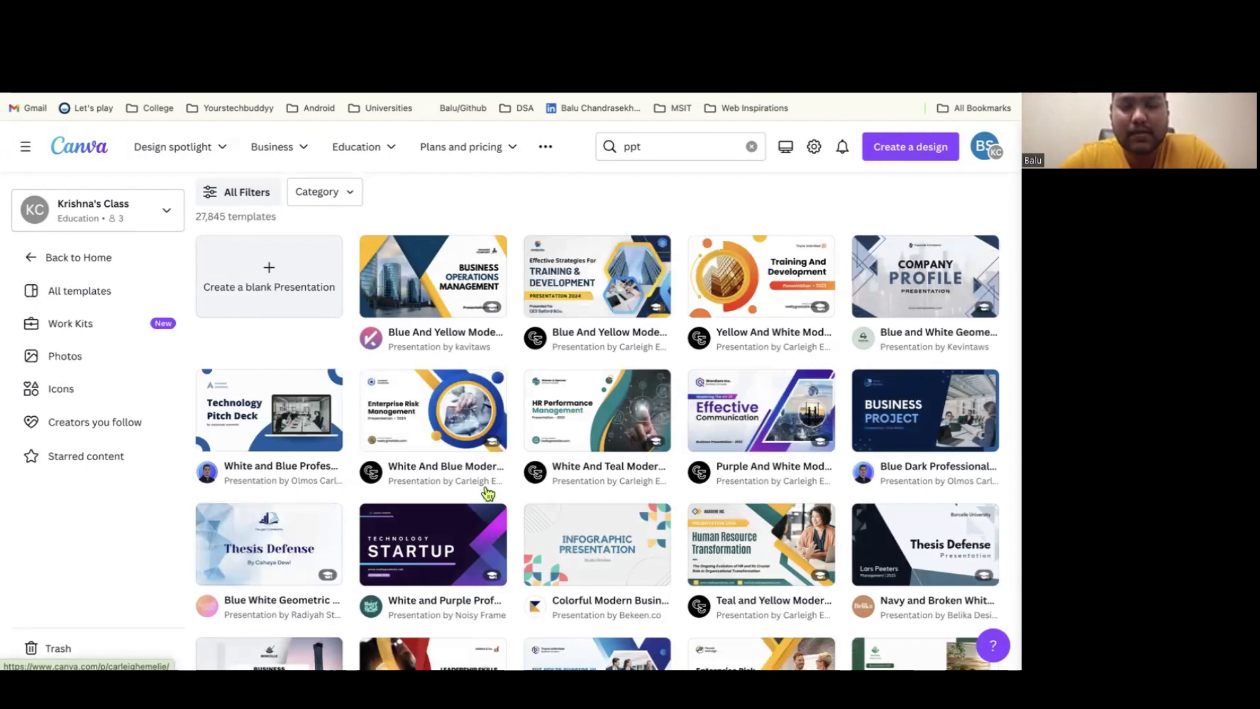
pyautogui.scroll(-1, 485, 495)
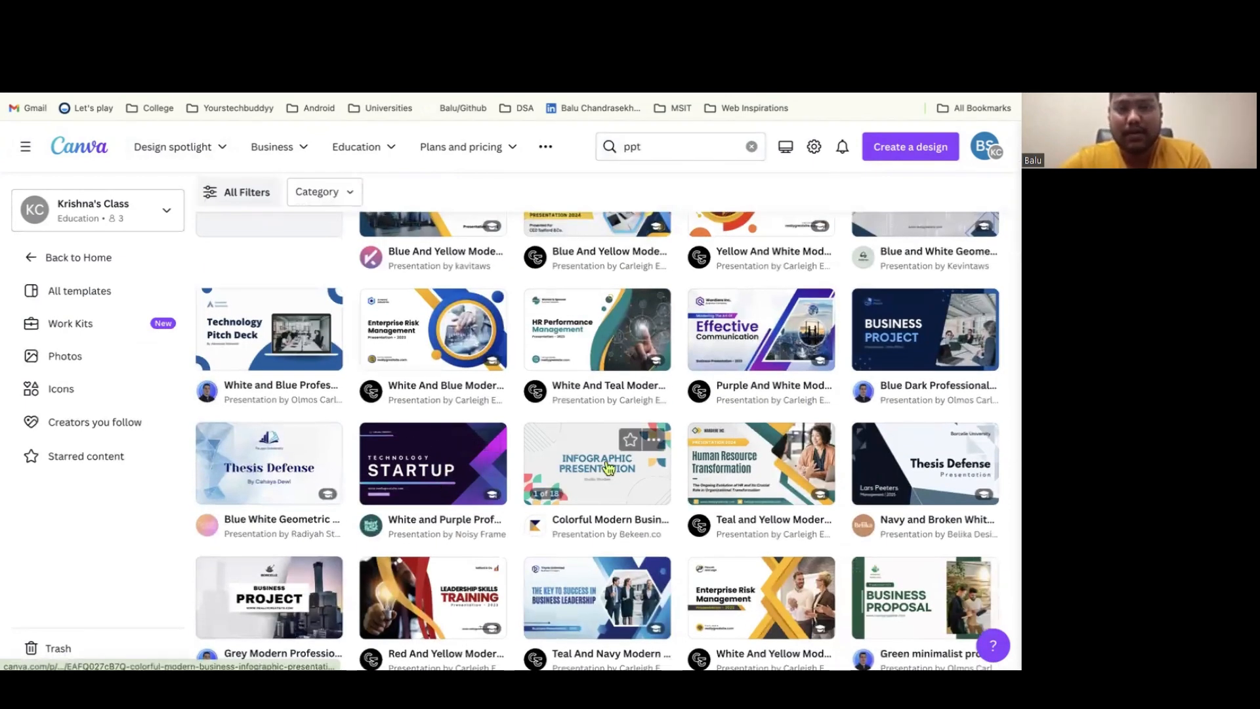
pyautogui.scroll(2, 460, 426)
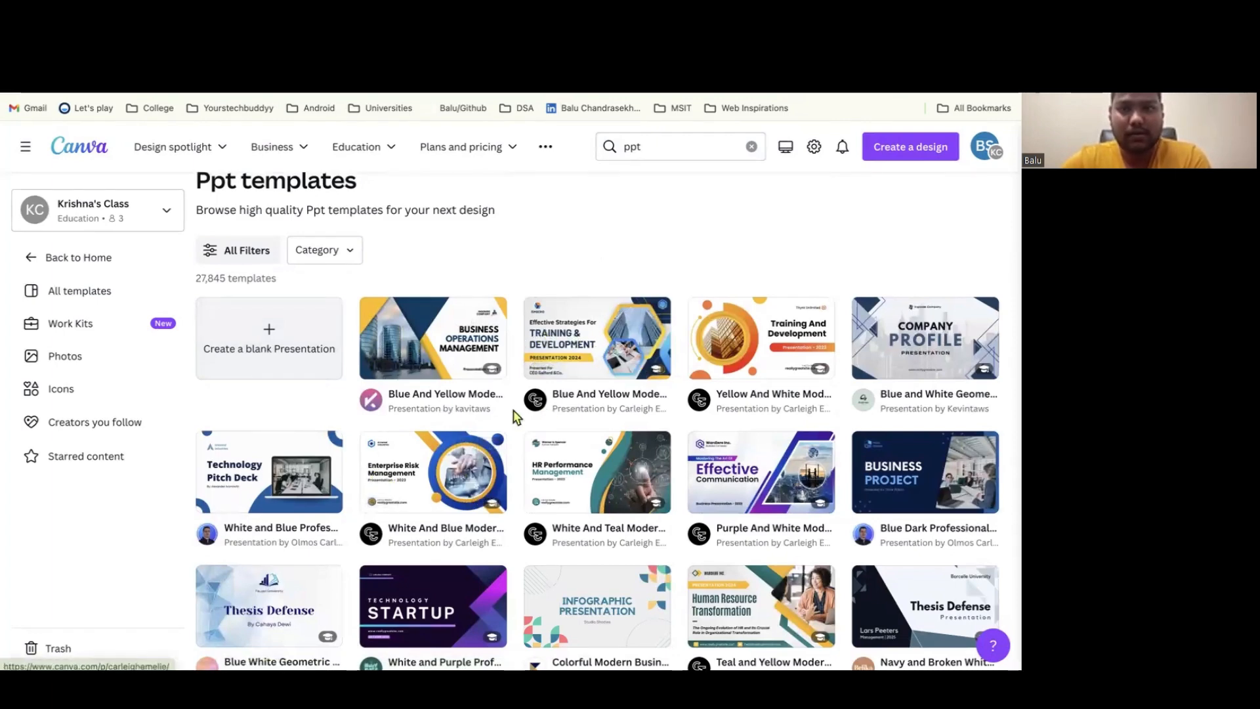
pyautogui.scroll(2, 514, 415)
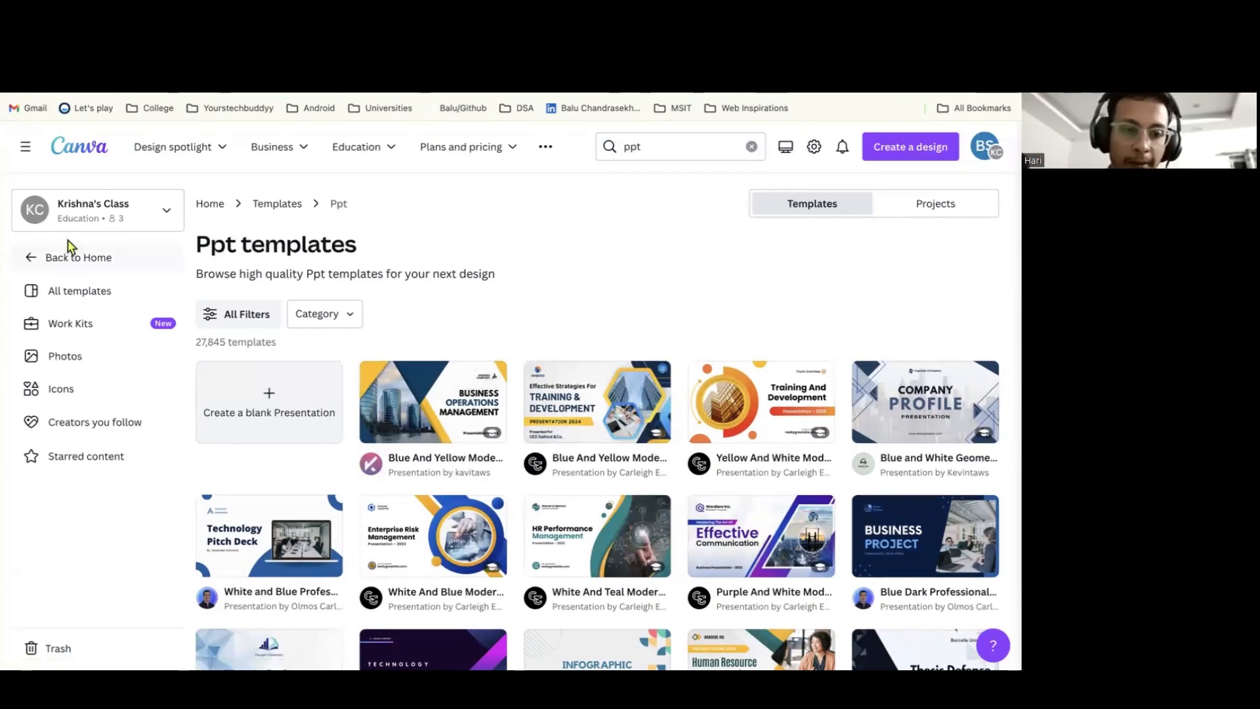
# Look up the template suggestions for "website" from the home page, then dismiss them without opening any
pyautogui.click(81, 151)
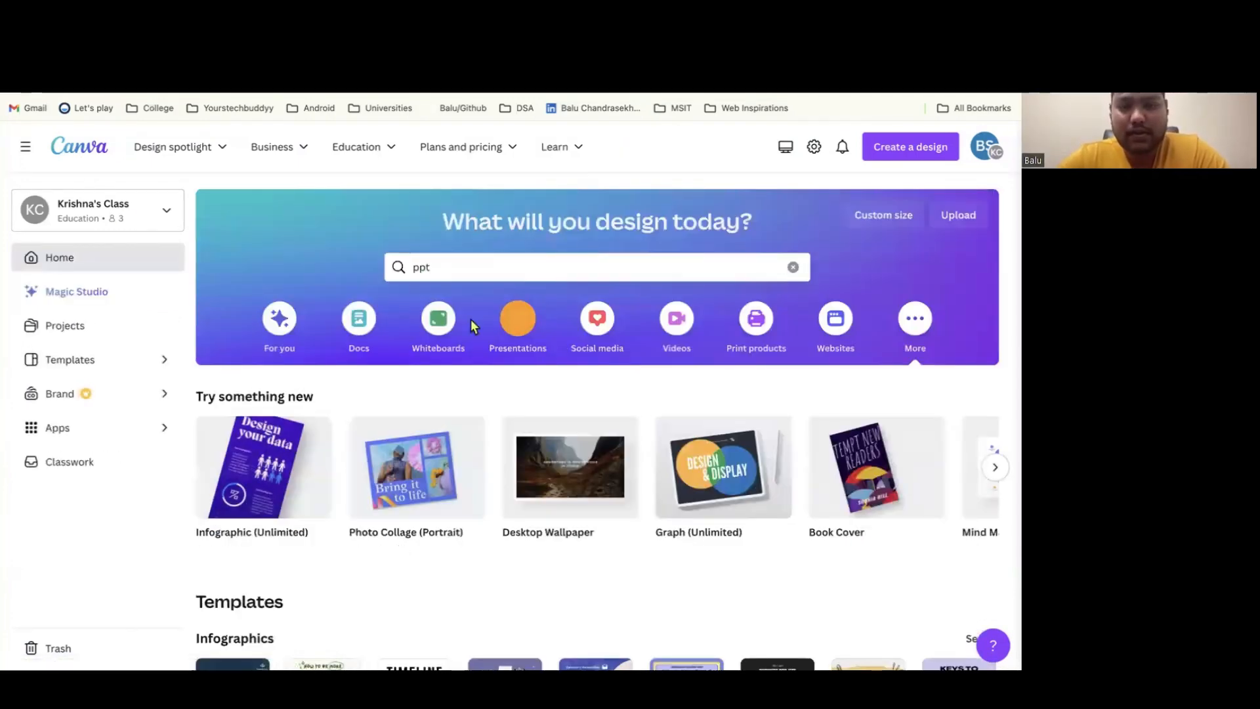
pyautogui.click(566, 273)
pyautogui.press('BackSpace')
pyautogui.write('website')
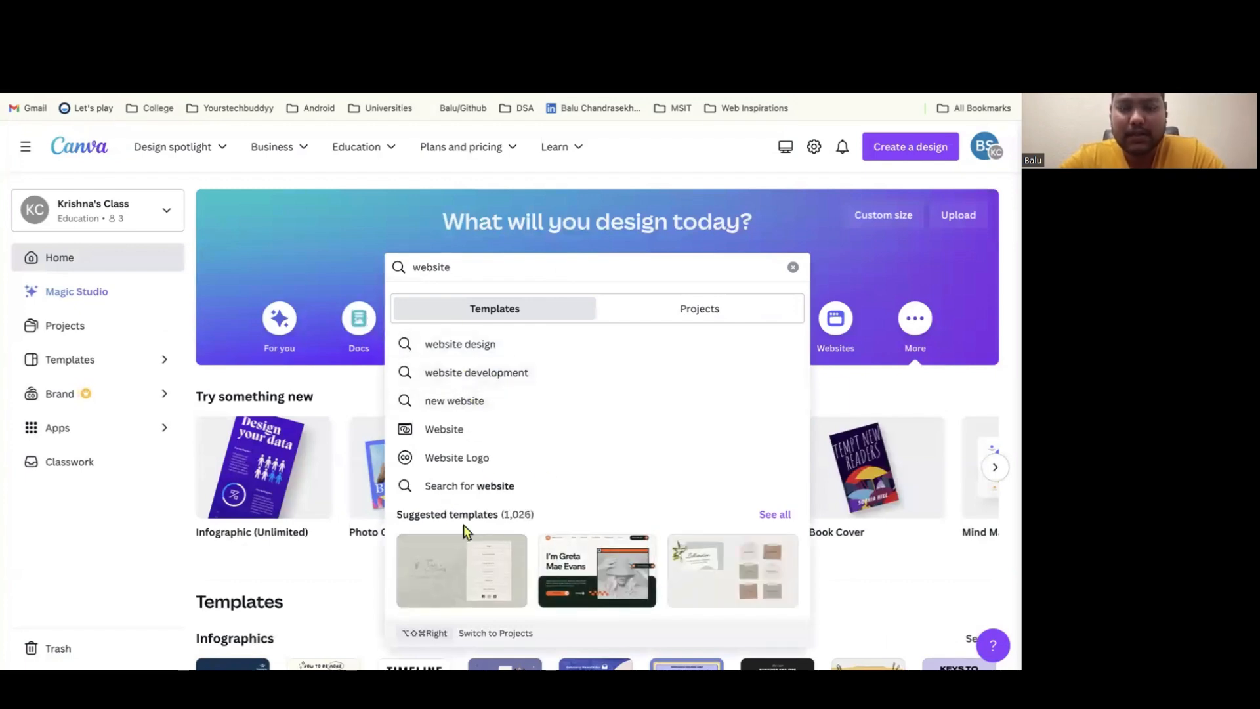
pyautogui.click(285, 220)
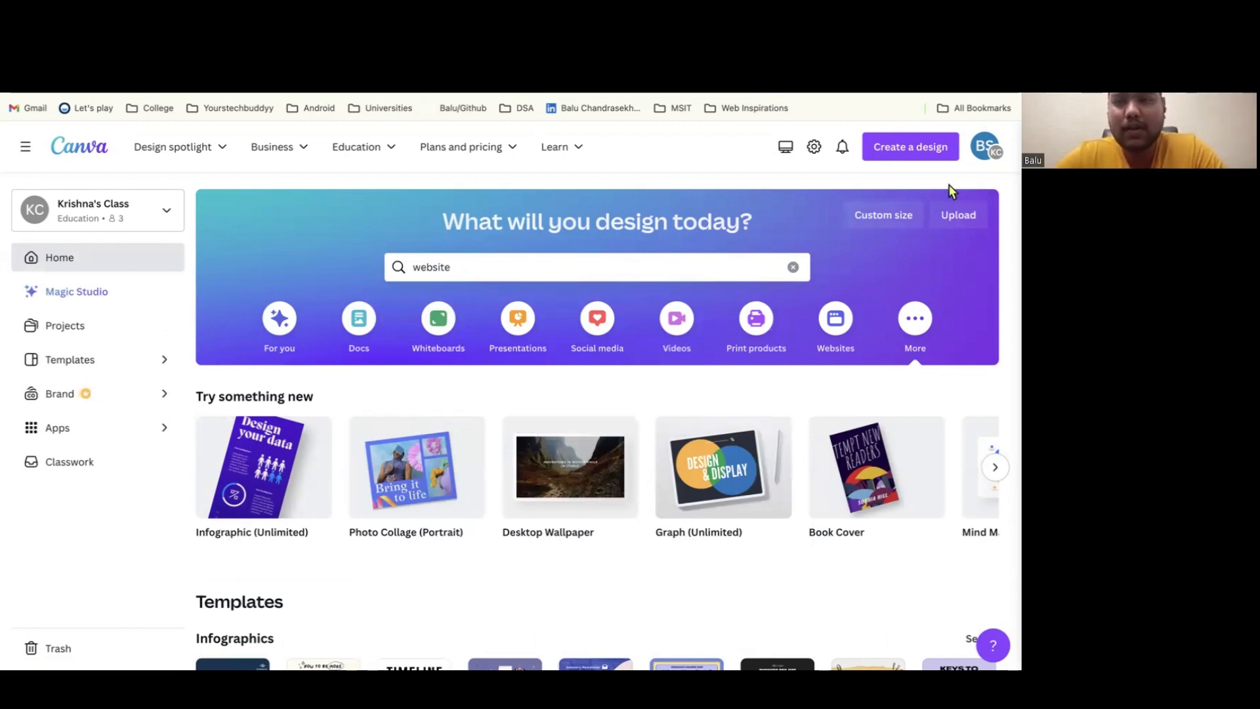
# Inspect the custom size options for a new design and close them without creating one
pyautogui.click(893, 226)
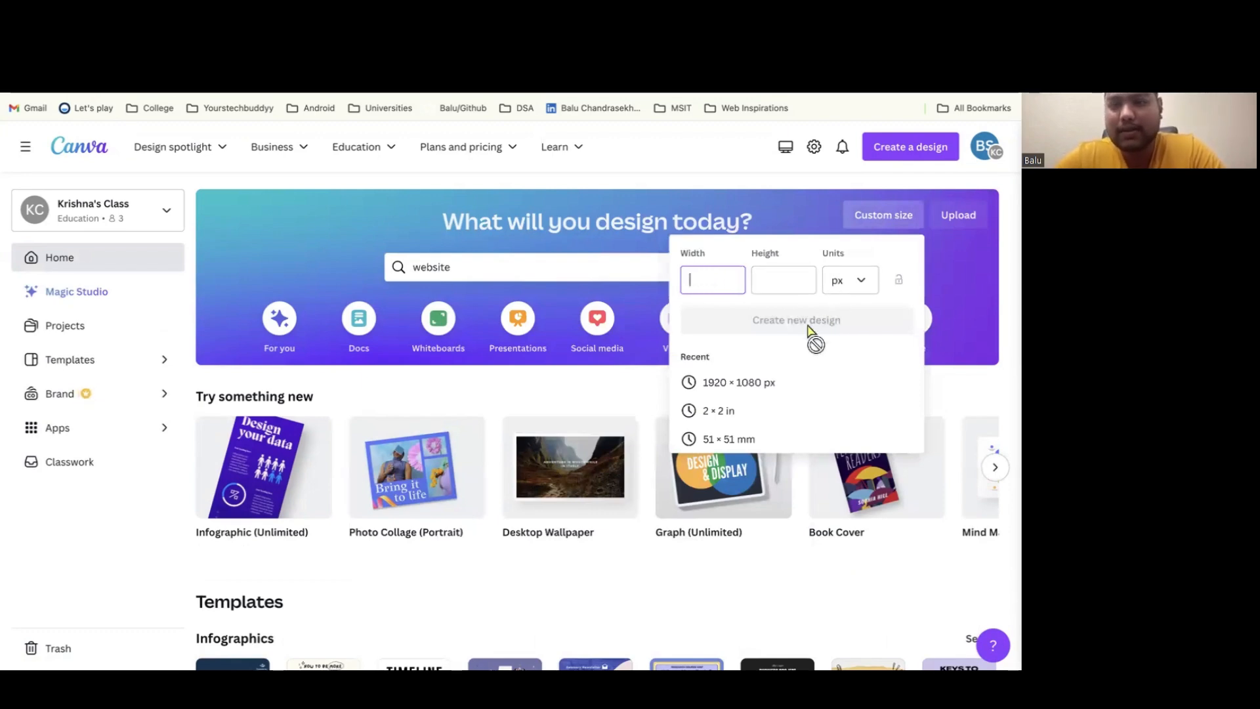
pyautogui.click(656, 195)
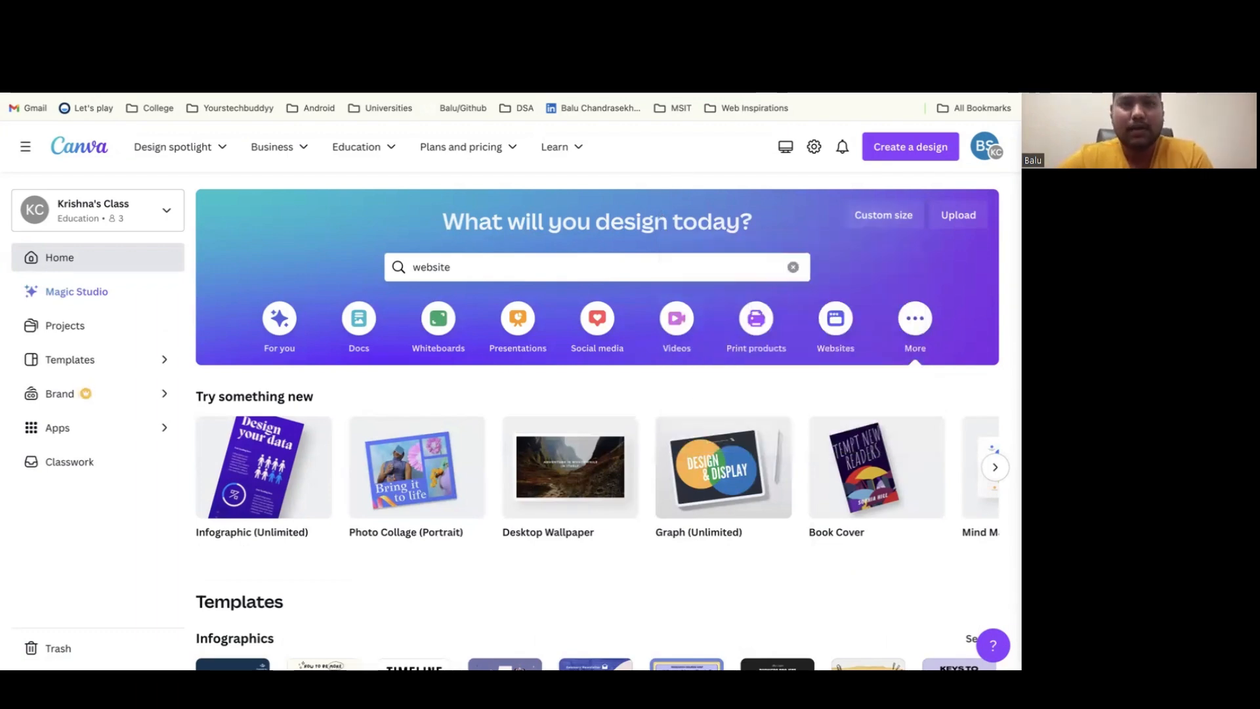
# Switch to the SRI VIT presentation and look through the pages of the Colorful Corporate Company Profile template
pyautogui.hotkey('ctrl', 'Tab')
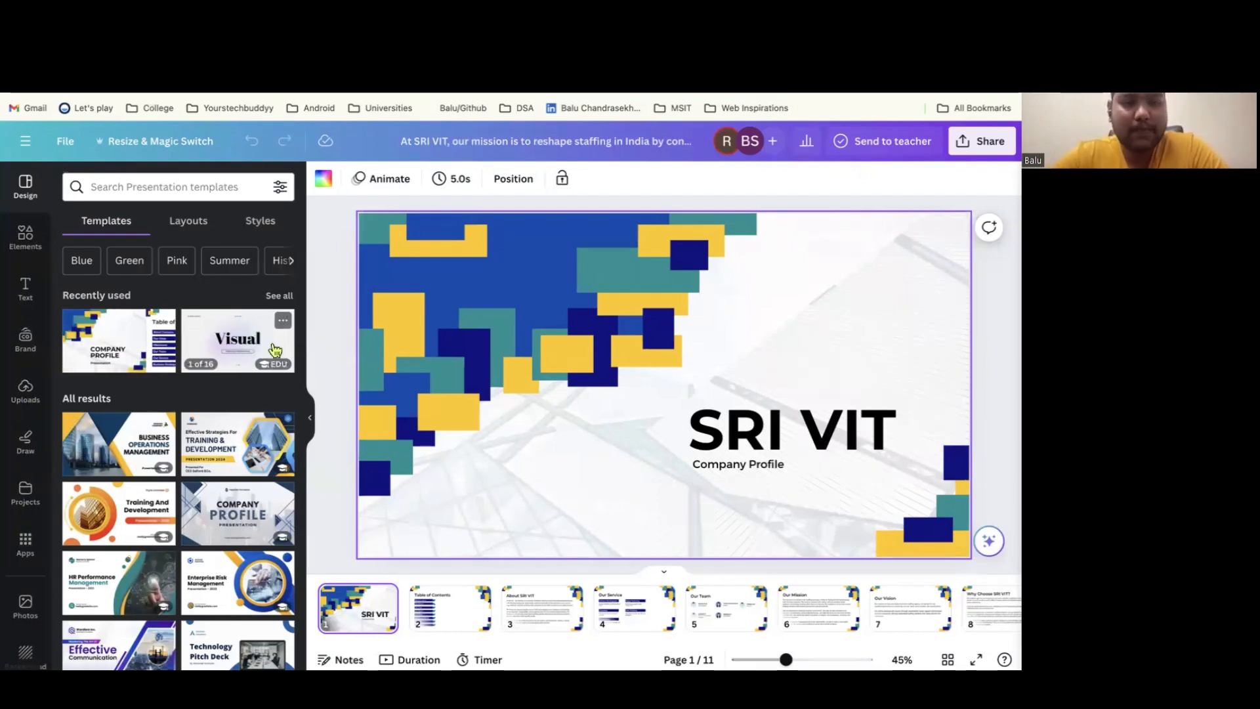
pyautogui.click(122, 342)
pyautogui.scroll(-3, 151, 485)
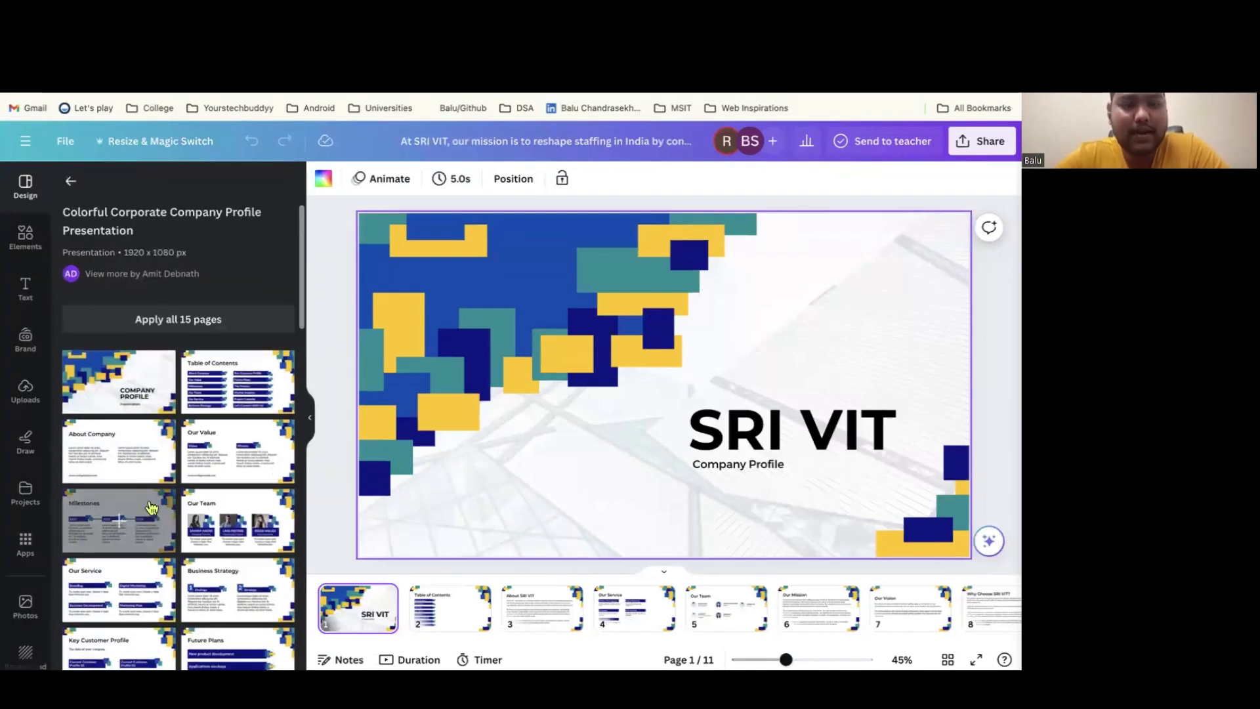
pyautogui.scroll(-5, 150, 507)
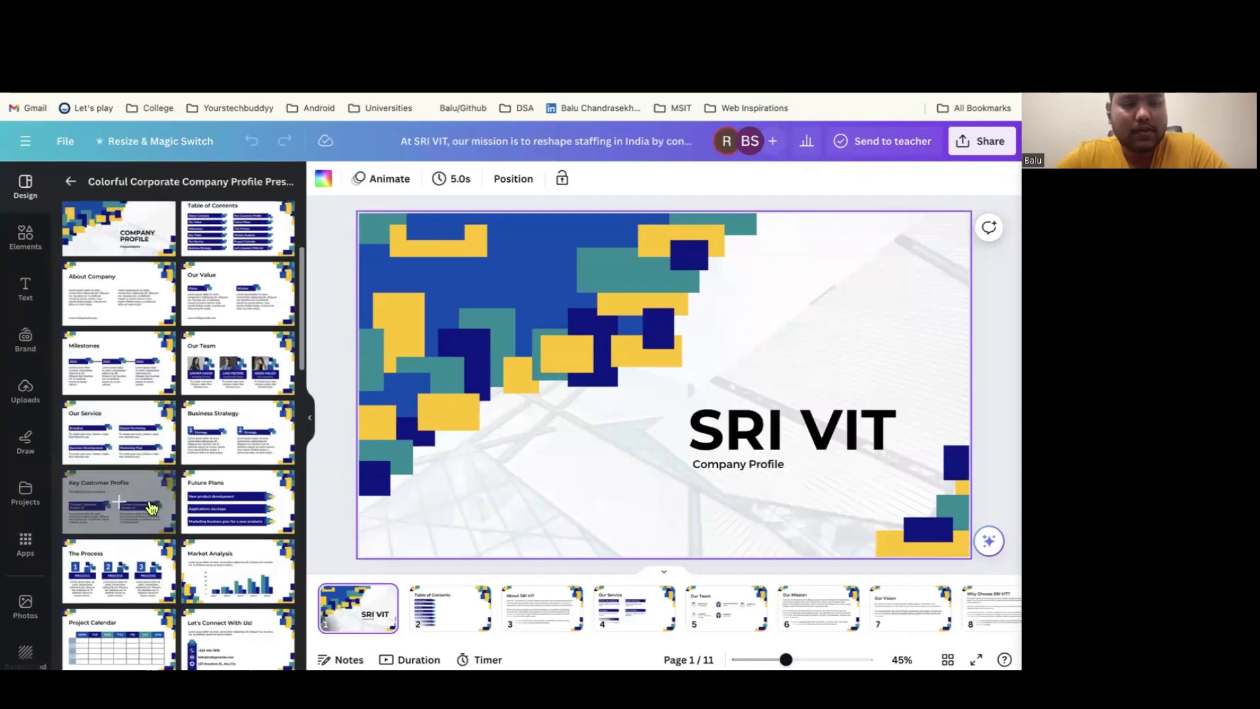
pyautogui.scroll(10, 148, 459)
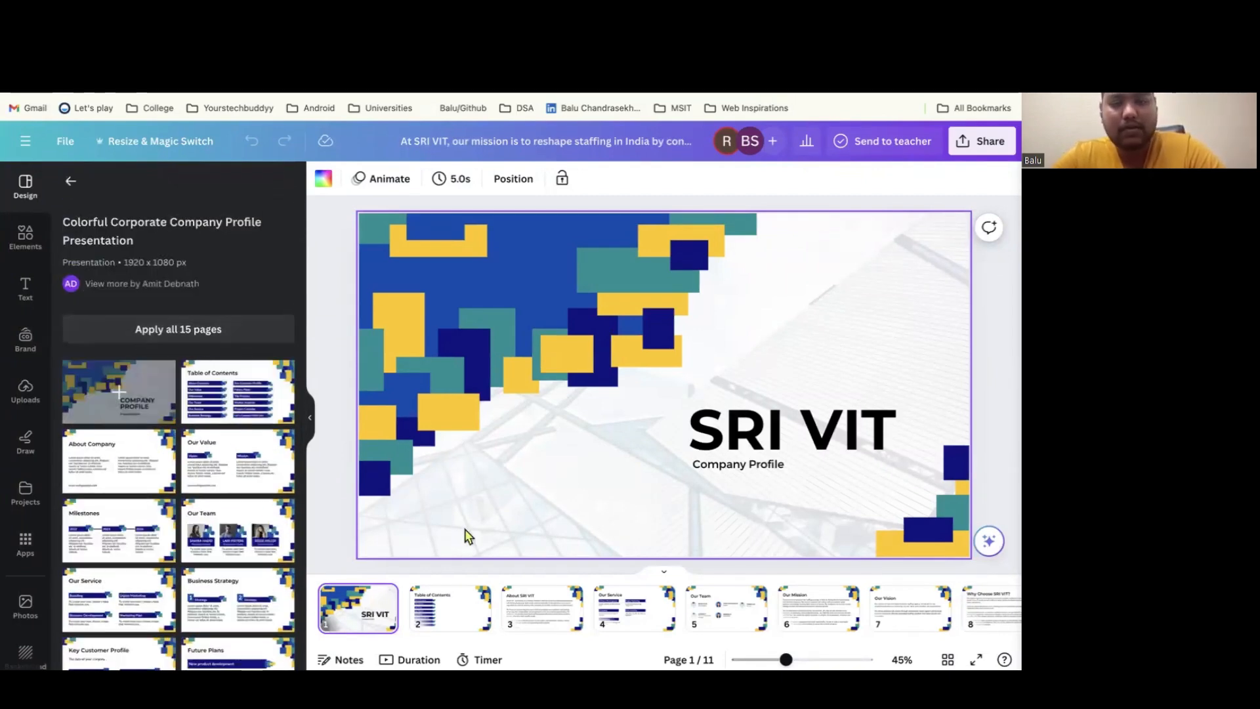
# Add a page at the end of the presentation, after THANK YOU, and apply the template's About Company layout to it
pyautogui.hscroll(5, 578, 625)
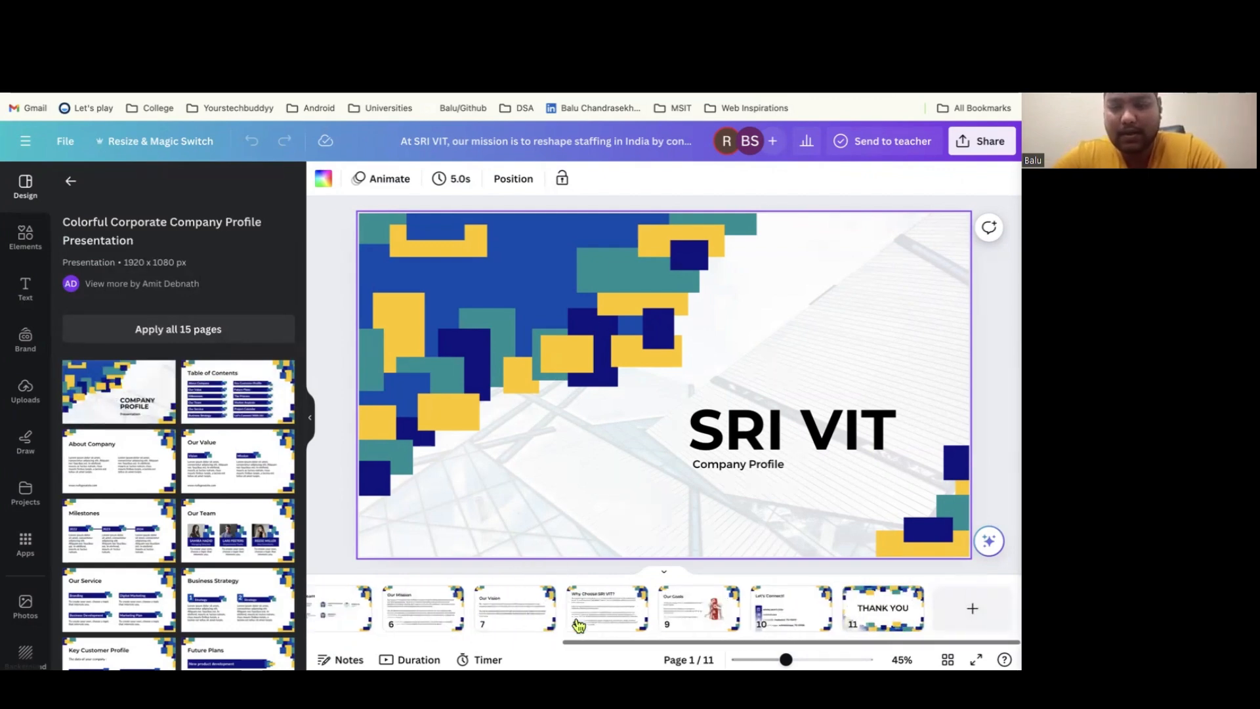
pyautogui.hscroll(-5, 578, 625)
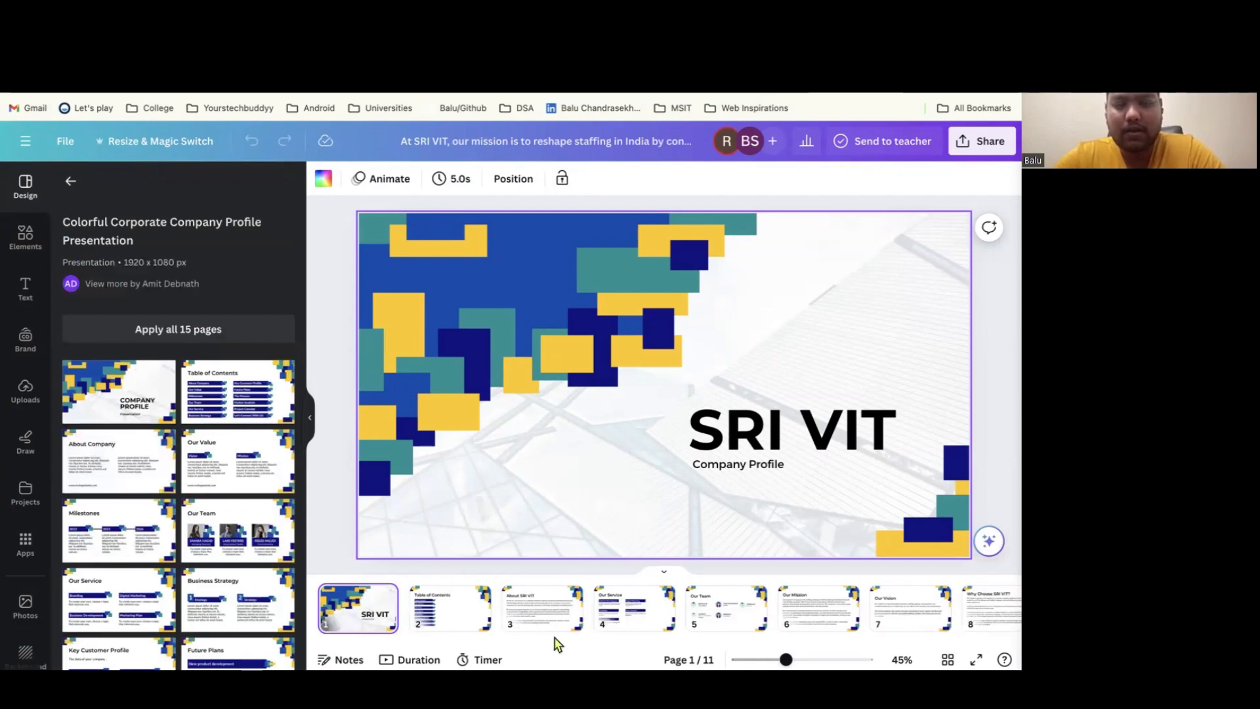
pyautogui.hscroll(5, 736, 598)
pyautogui.click(950, 610)
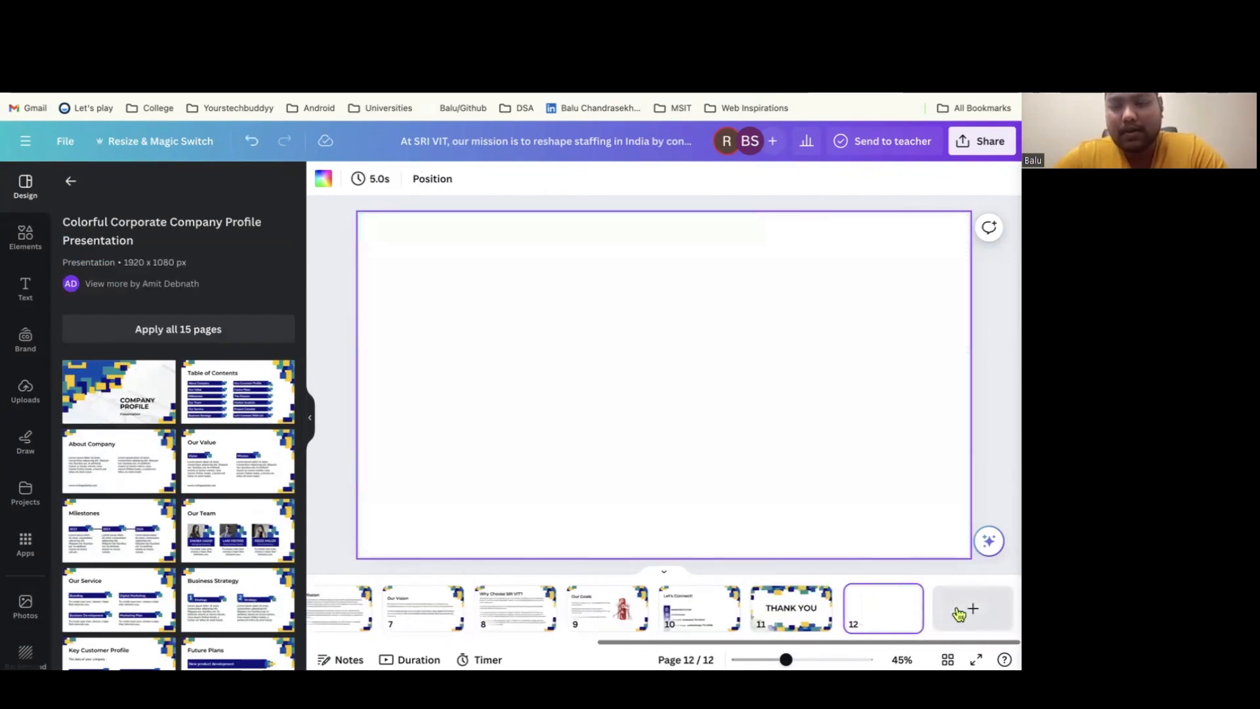
pyautogui.click(120, 467)
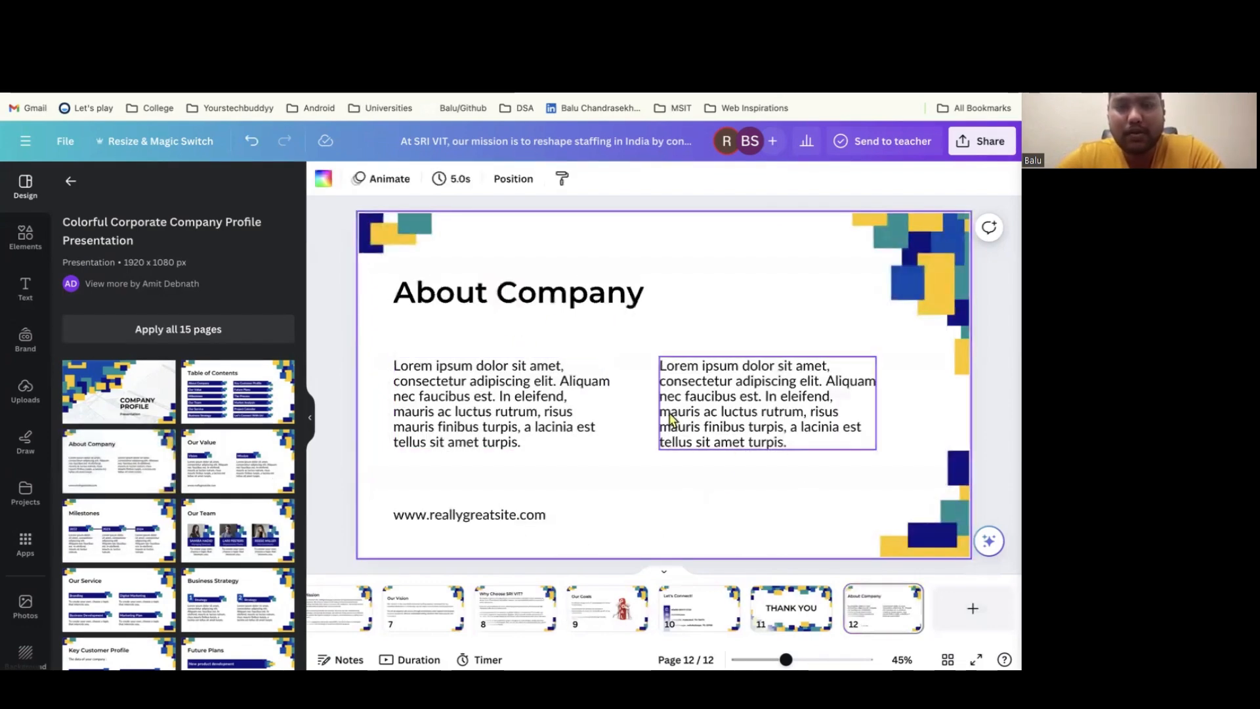
# Delete page 12 with the About Company layout, and try that layout on the THANK YOU page before undoing it
pyautogui.click(916, 599)
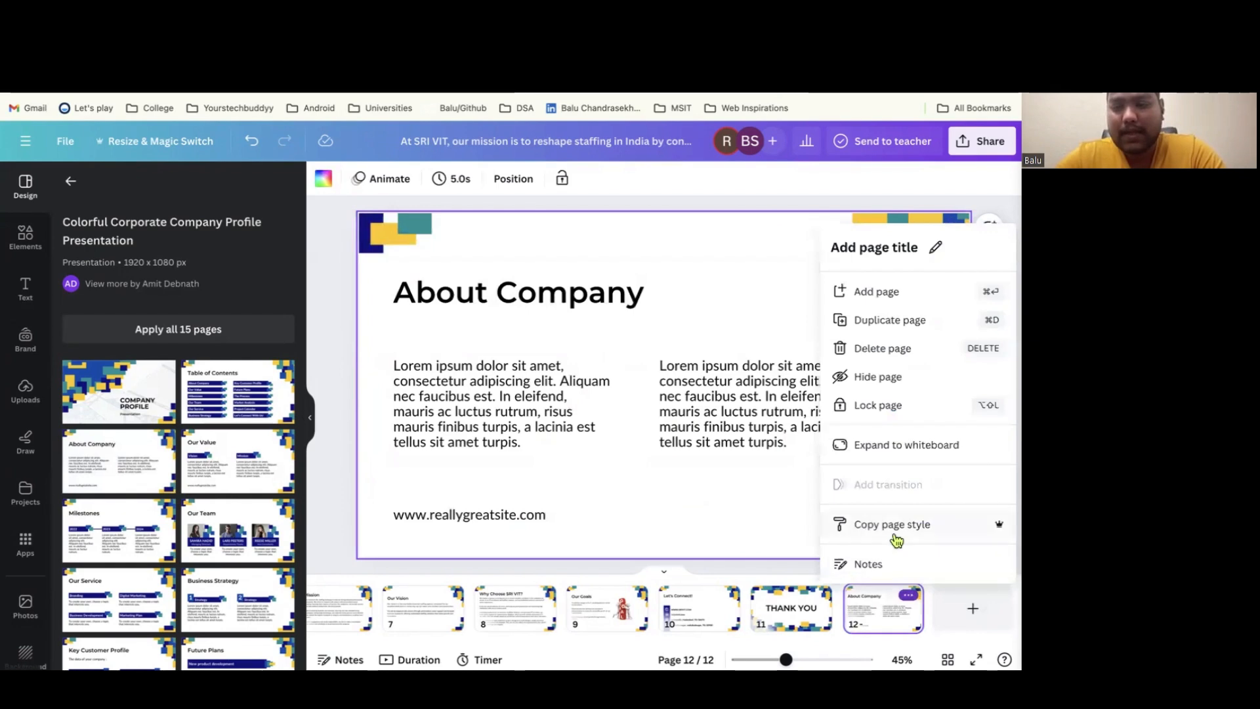
pyautogui.click(883, 349)
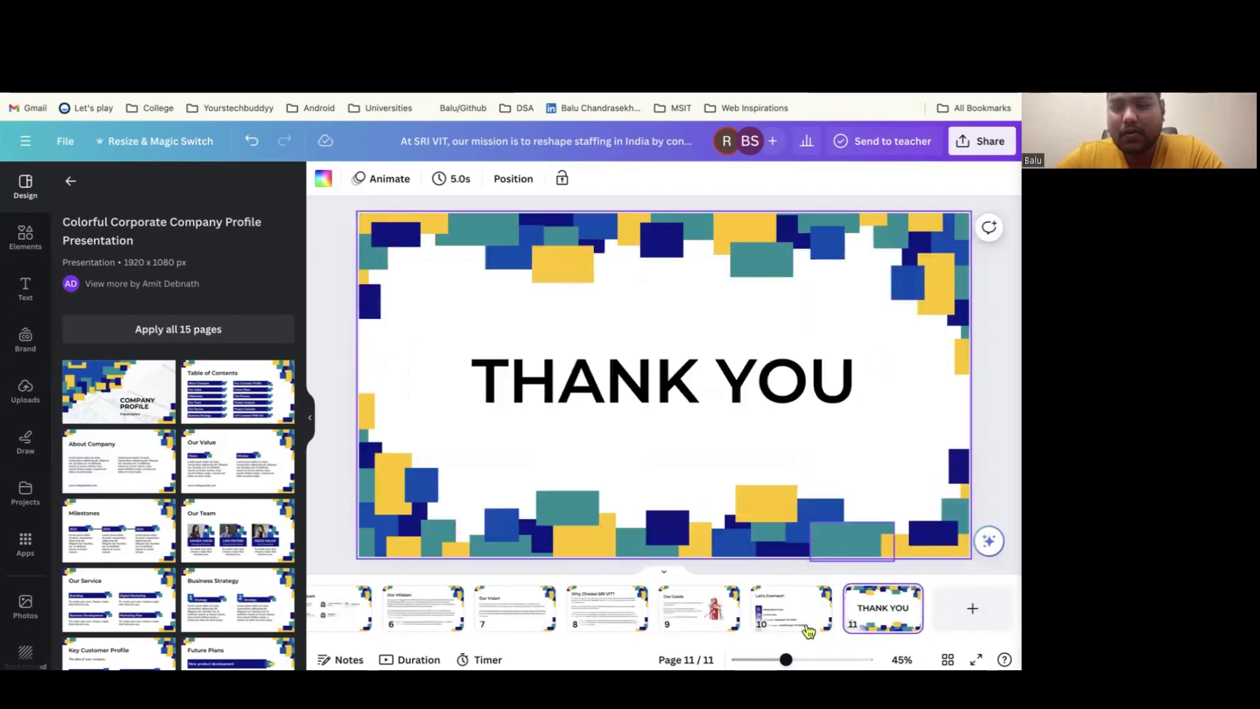
pyautogui.click(102, 493)
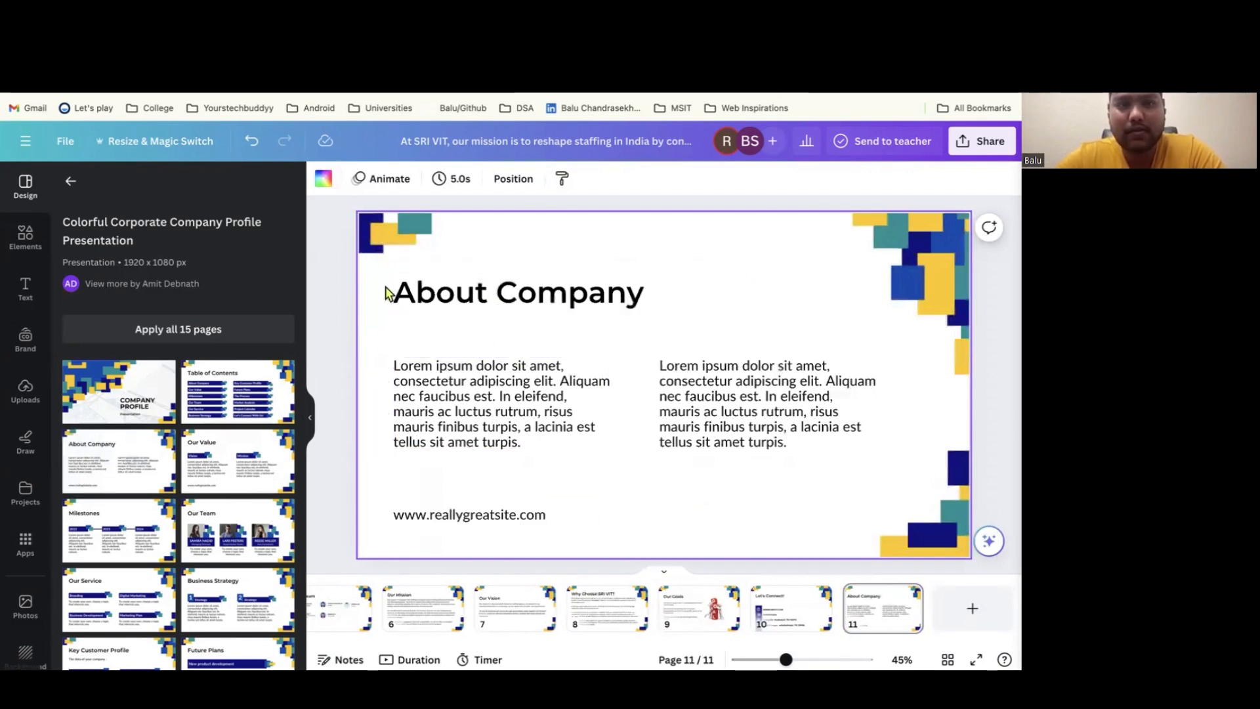
pyautogui.click(250, 141)
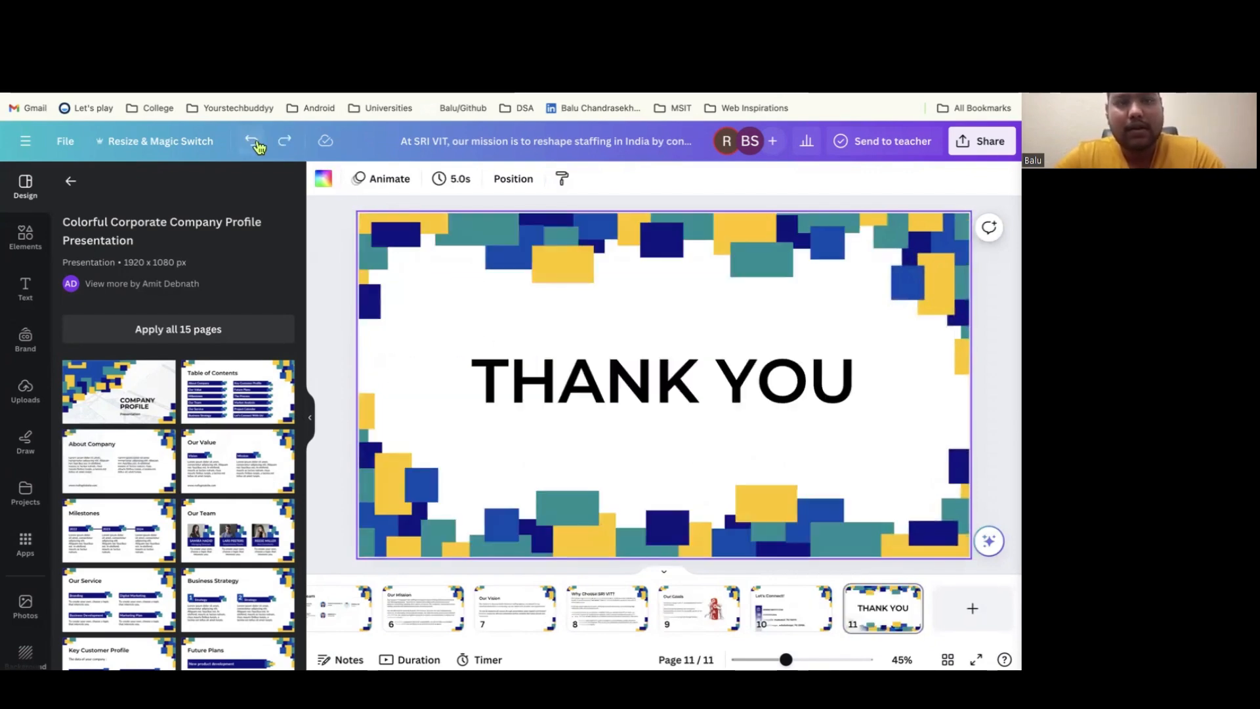
# Try the template's COMPANY PROFILE cover on a new page after THANK YOU, remove its background image, and delete the page
pyautogui.click(968, 608)
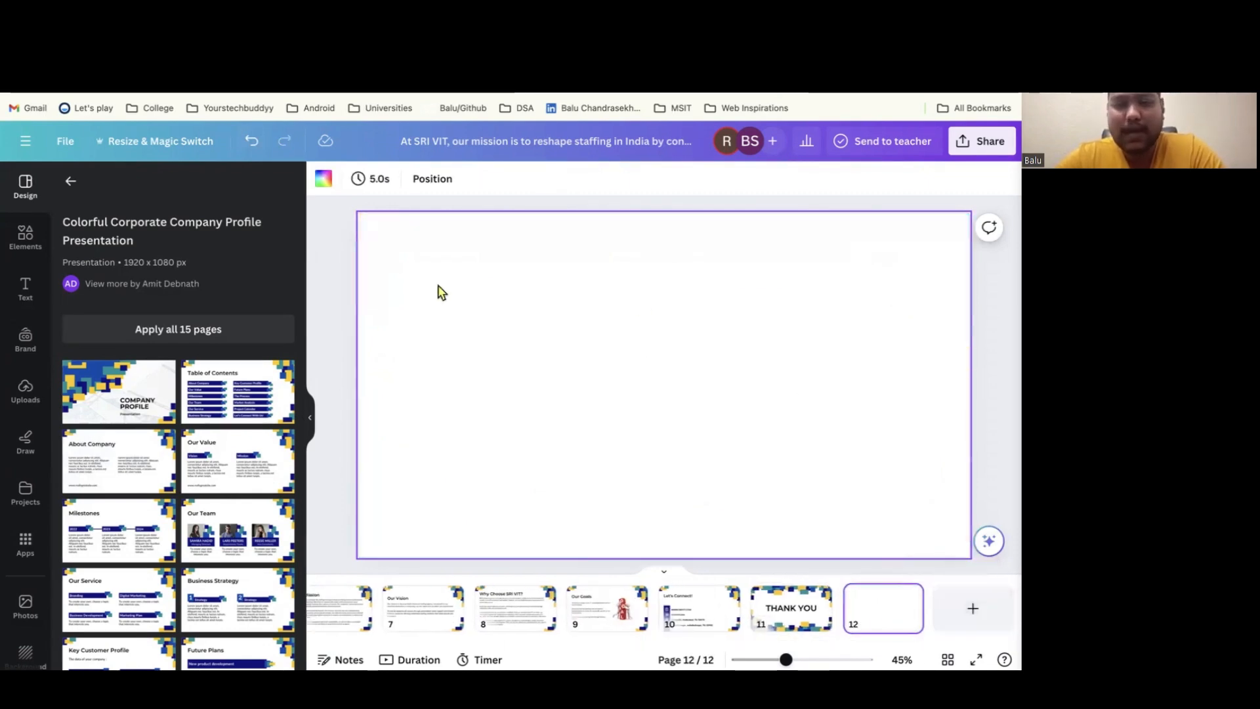
pyautogui.click(161, 403)
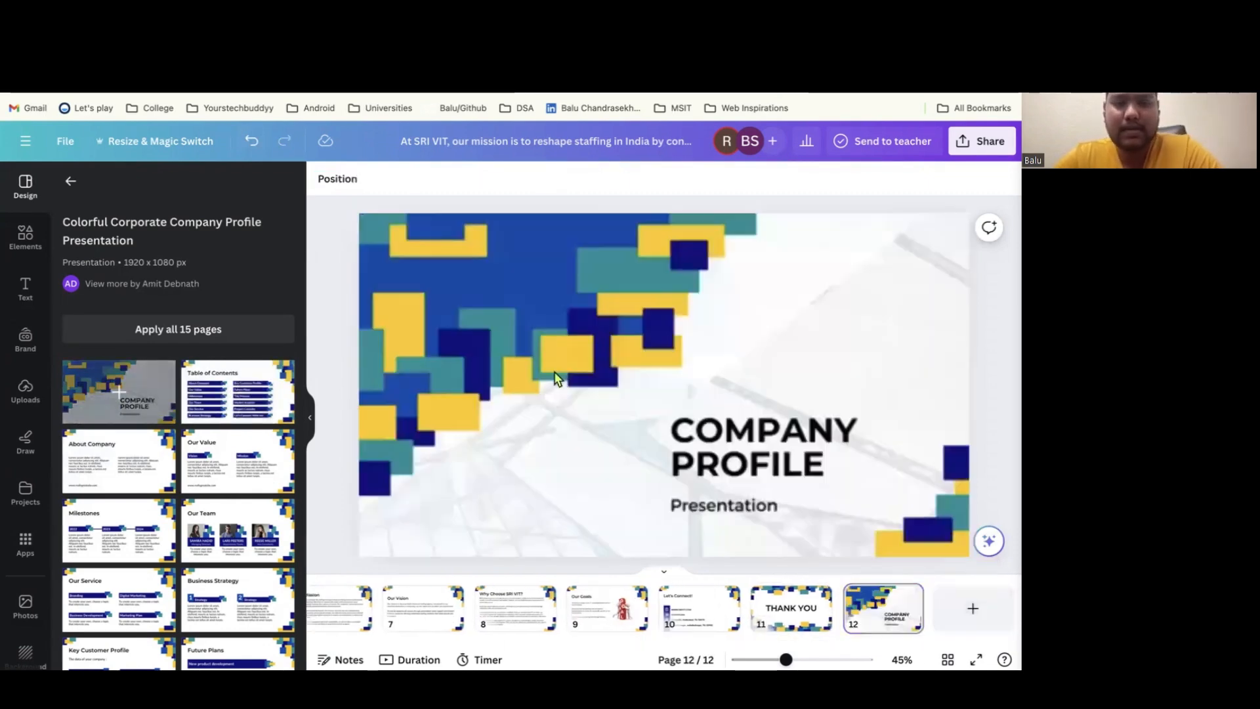
pyautogui.click(511, 401)
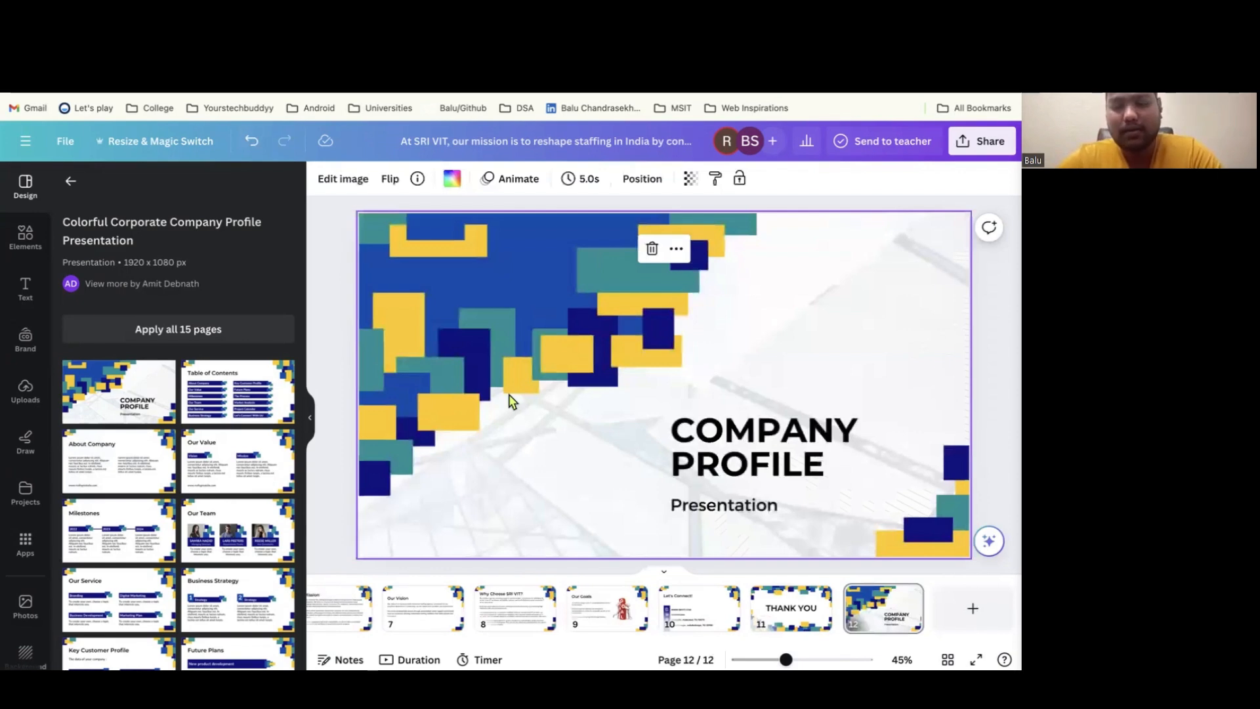
pyautogui.press('Delete')
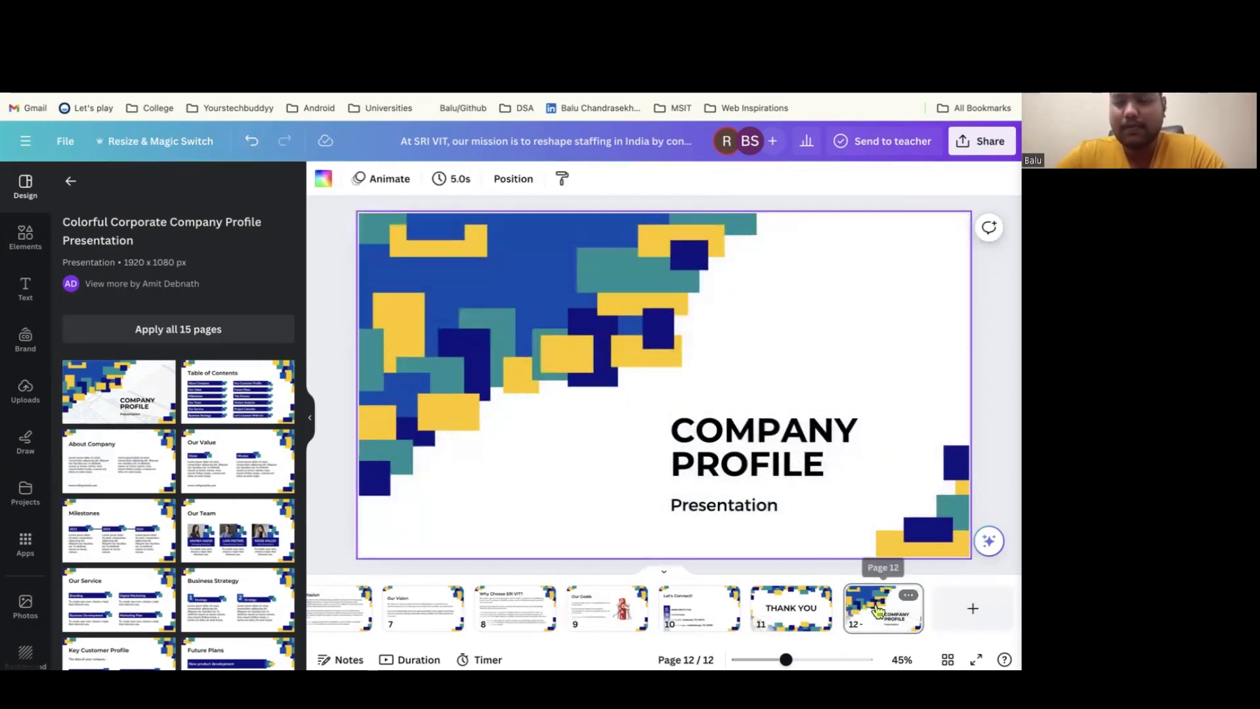
pyautogui.click(908, 595)
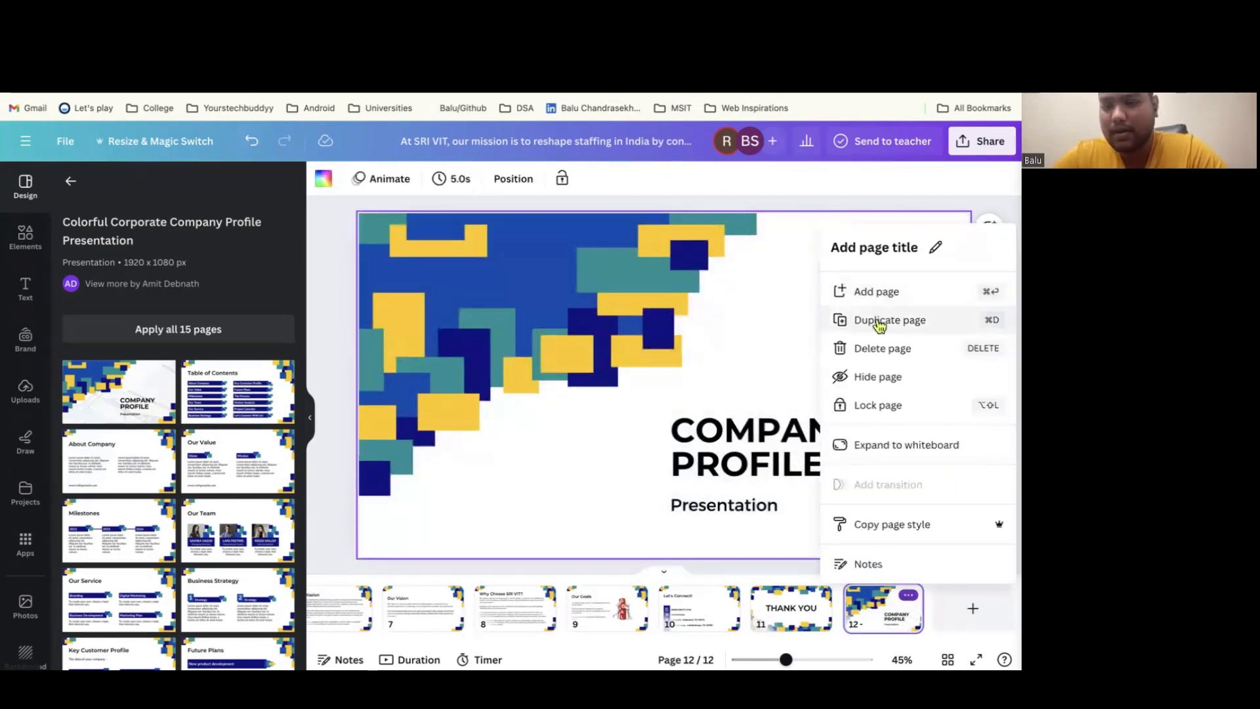
pyautogui.click(875, 348)
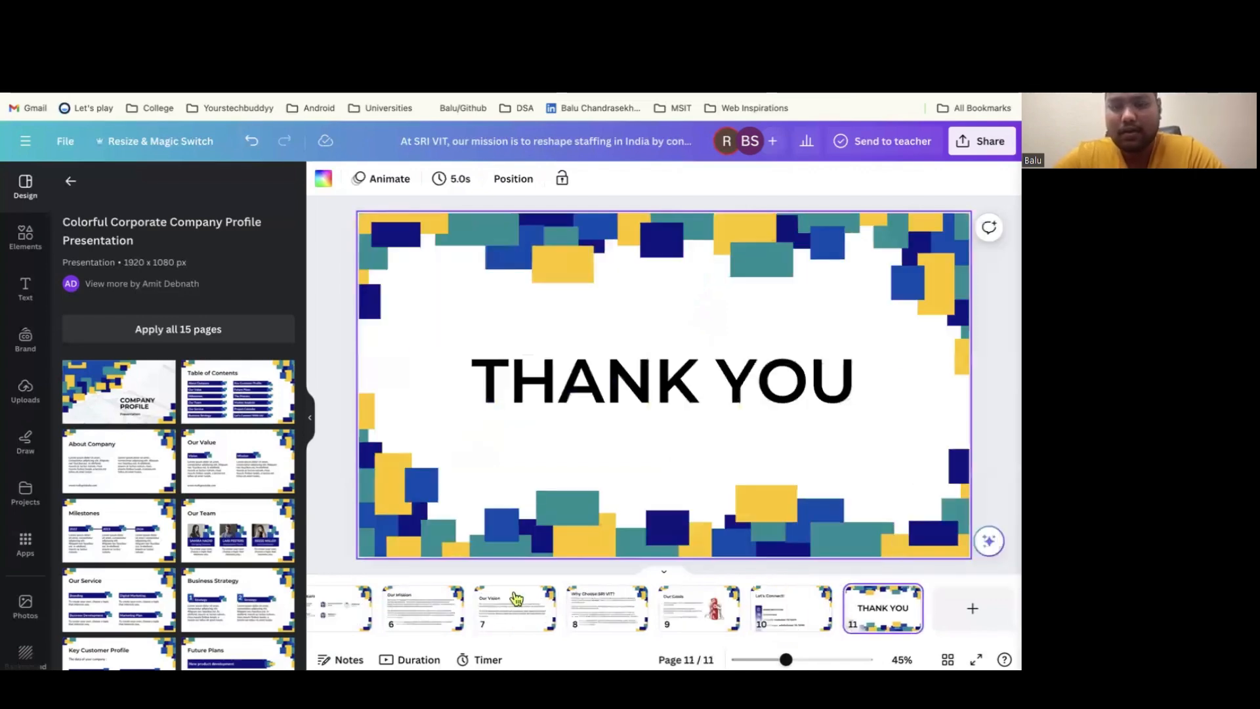
# Review the presentation's pages from the SRI VIT cover to Our Vision, inspecting the page options of the cover and Our Mission
pyautogui.hscroll(-5, 512, 599)
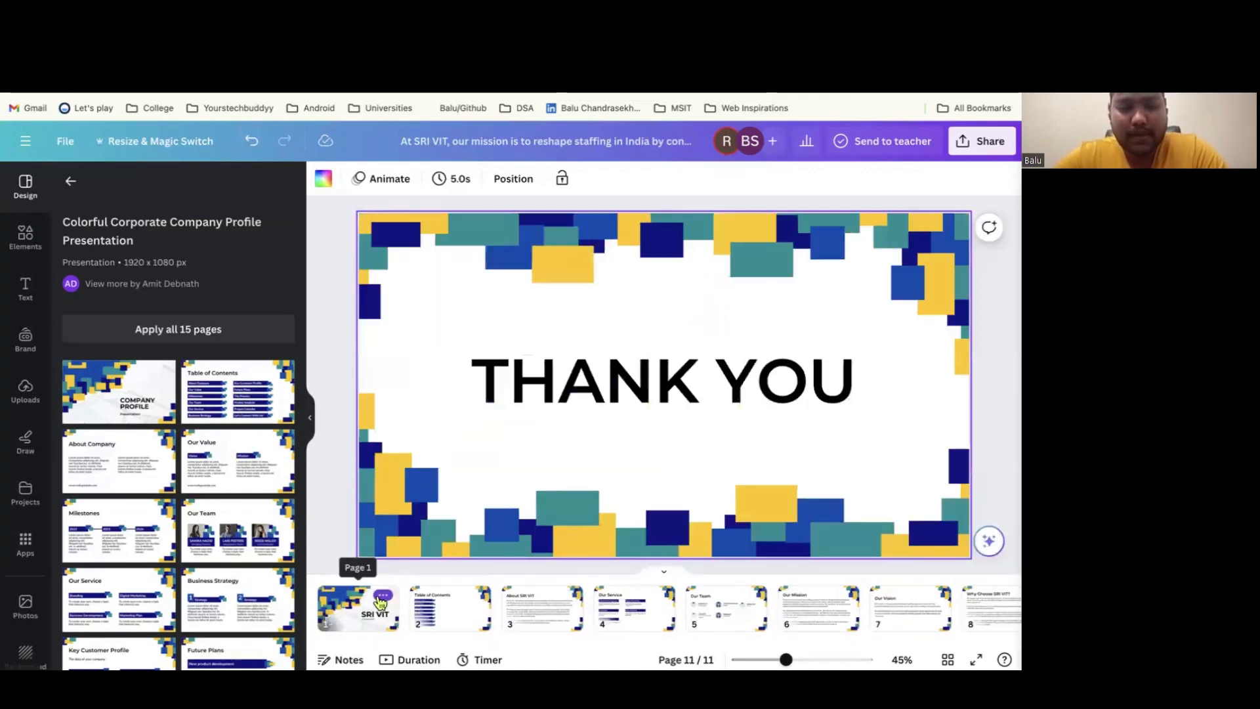
pyautogui.click(382, 596)
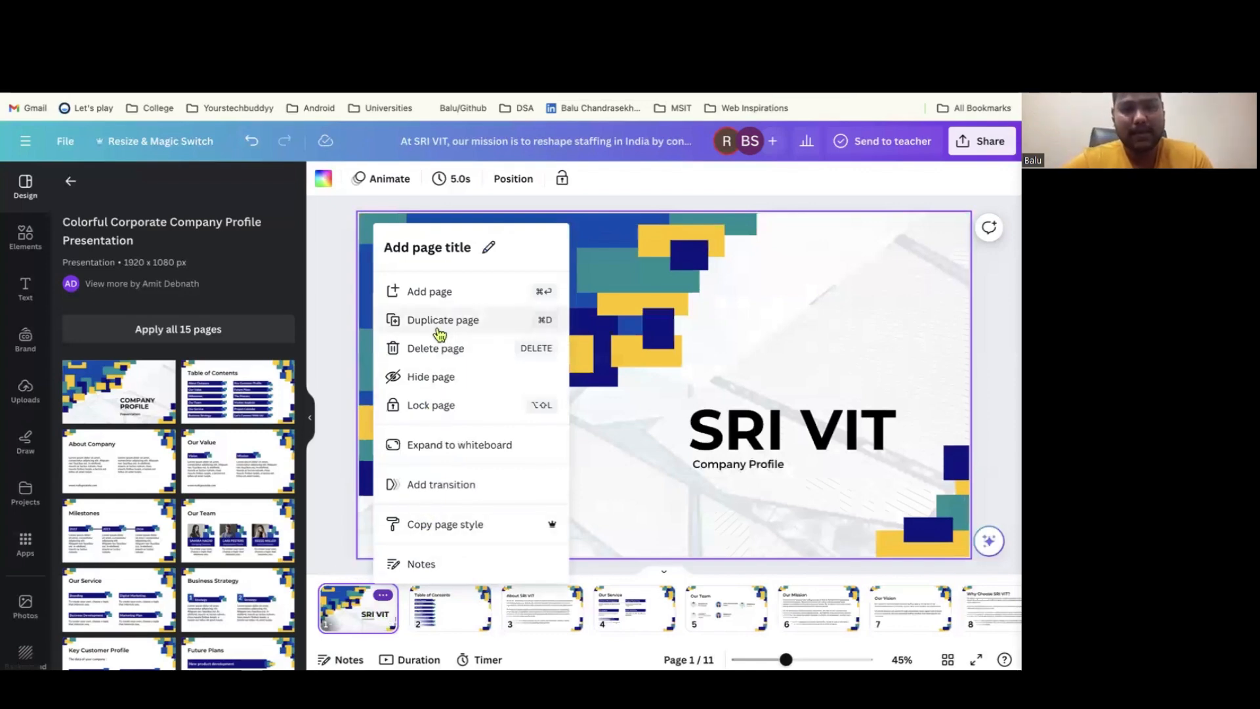
pyautogui.click(457, 601)
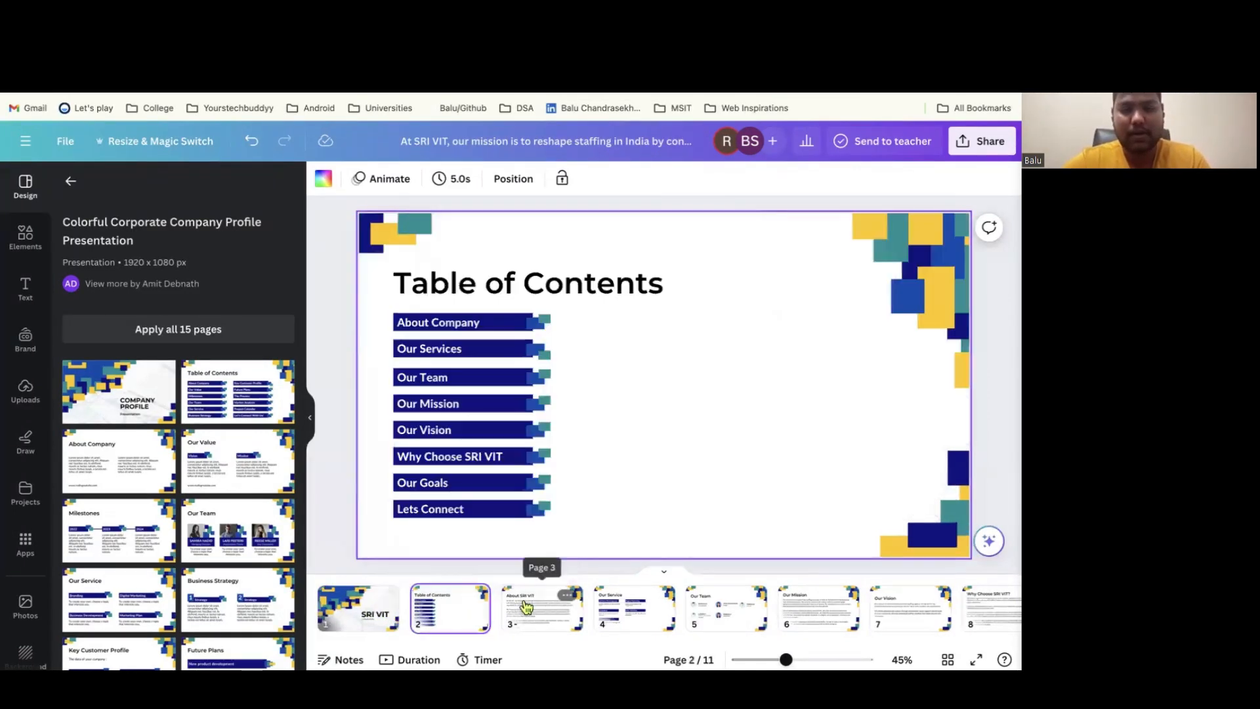
pyautogui.click(569, 607)
pyautogui.hscroll(3, 630, 607)
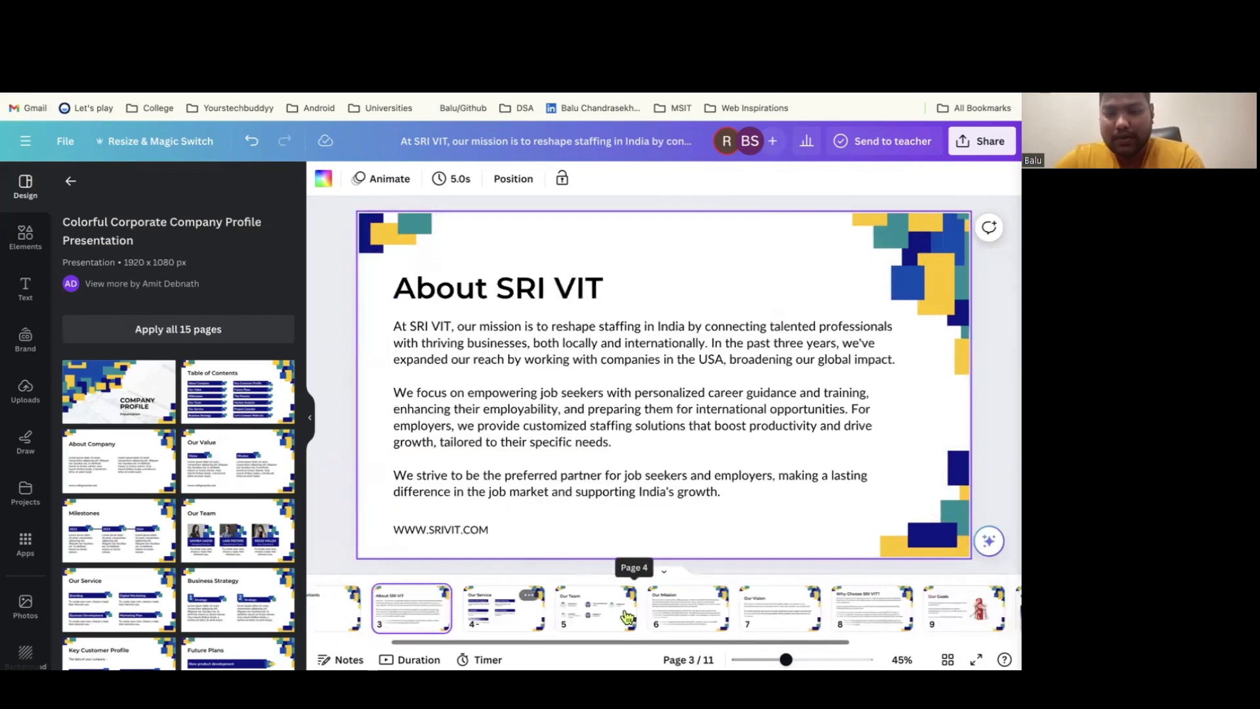
pyautogui.click(680, 607)
pyautogui.click(748, 607)
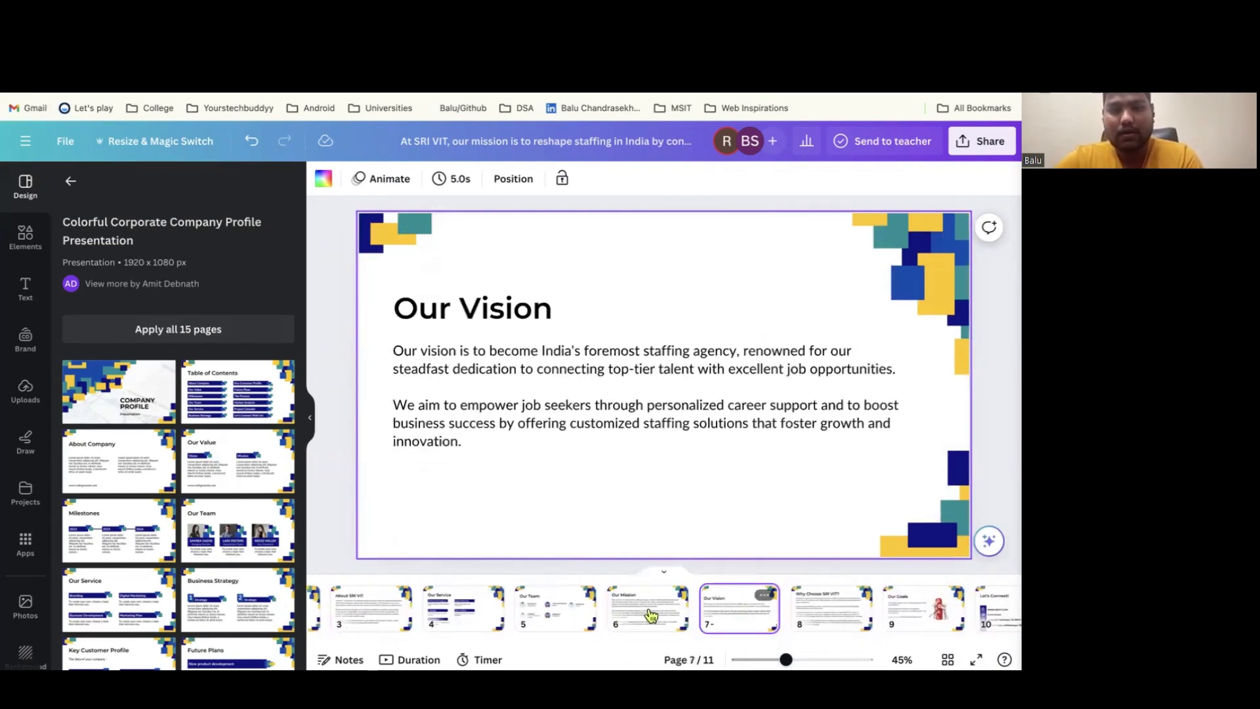
pyautogui.click(670, 615)
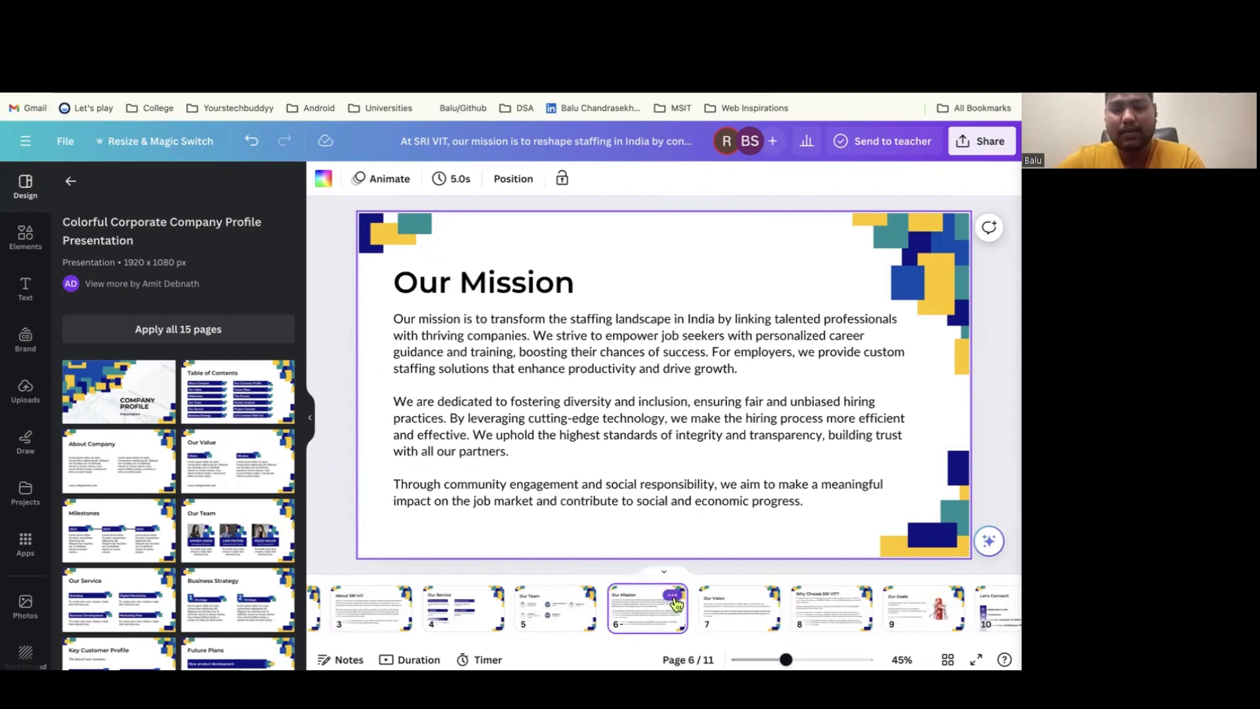
pyautogui.click(674, 597)
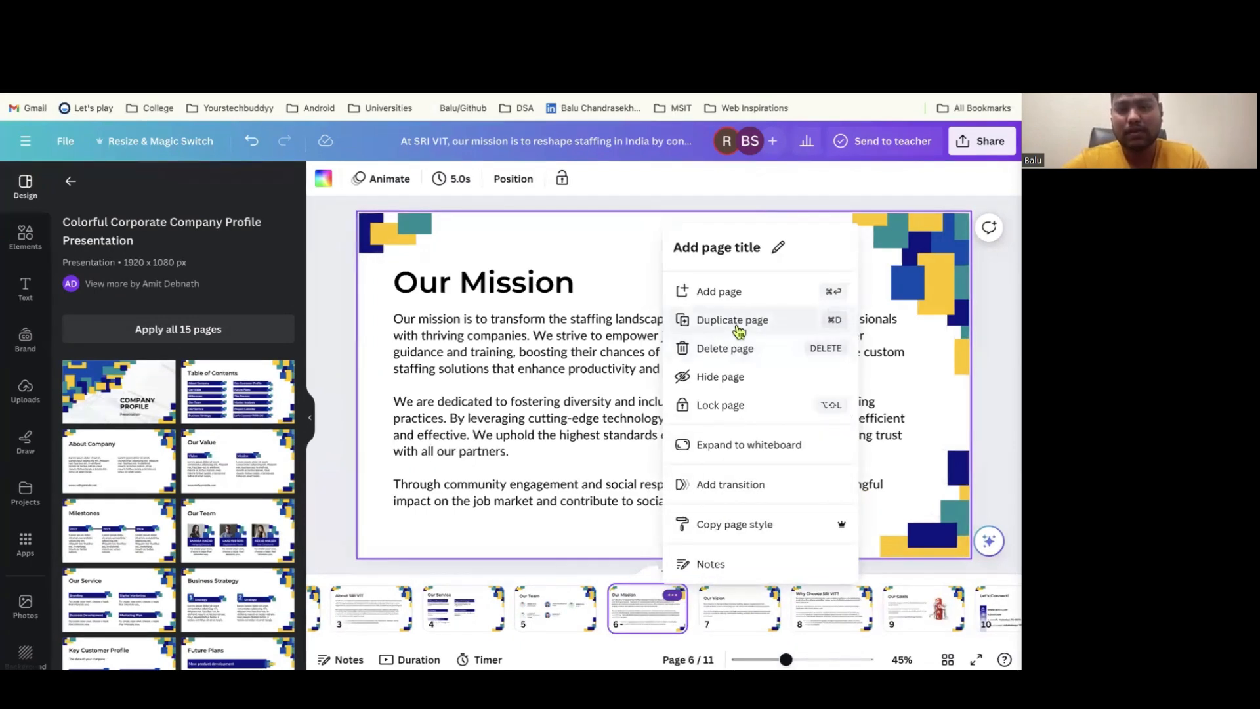
# Examine the Our Mission page's body text by selecting all of it and entering its text box, leaving the content unedited
pyautogui.click(525, 352)
pyautogui.click(523, 346)
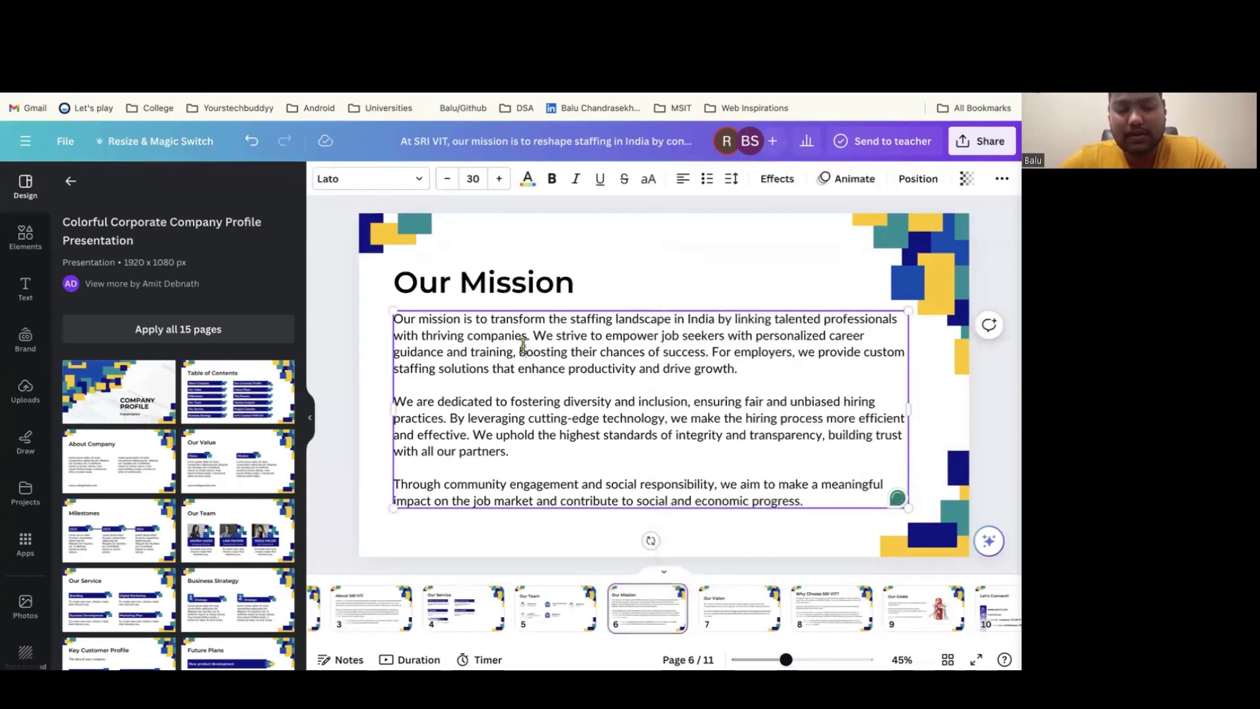
pyautogui.hotkey('ctrl', 'a')
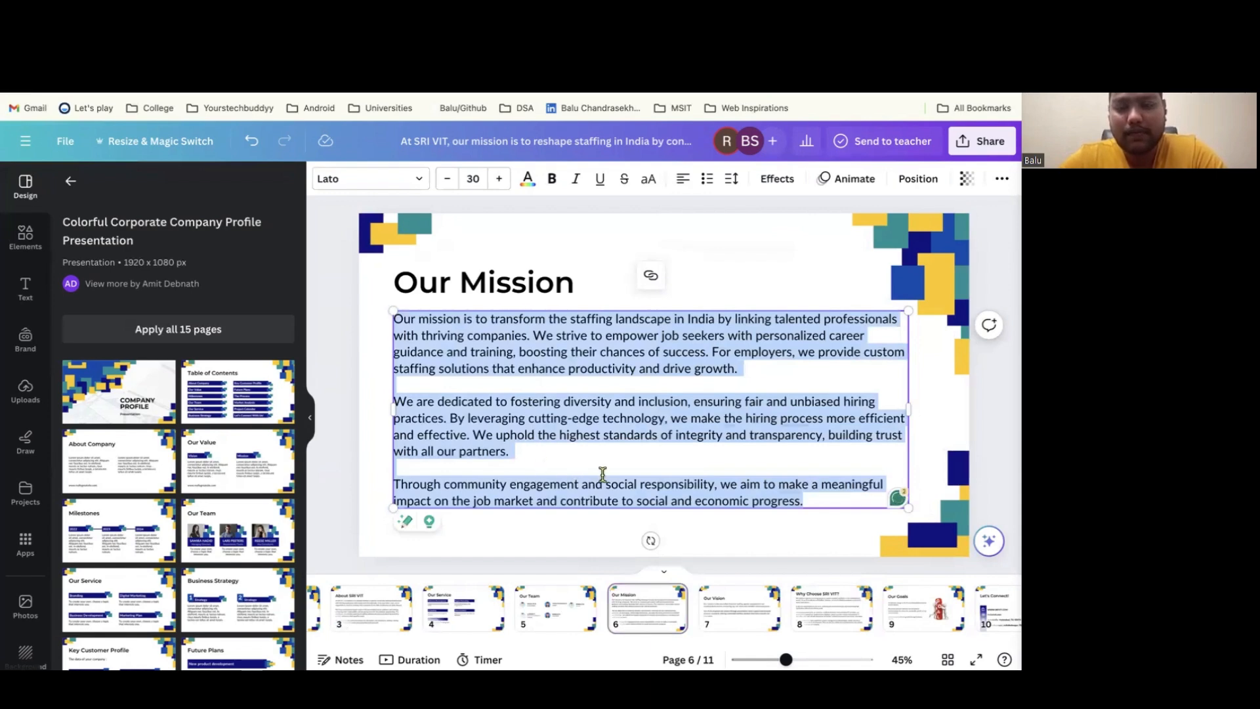
pyautogui.click(594, 554)
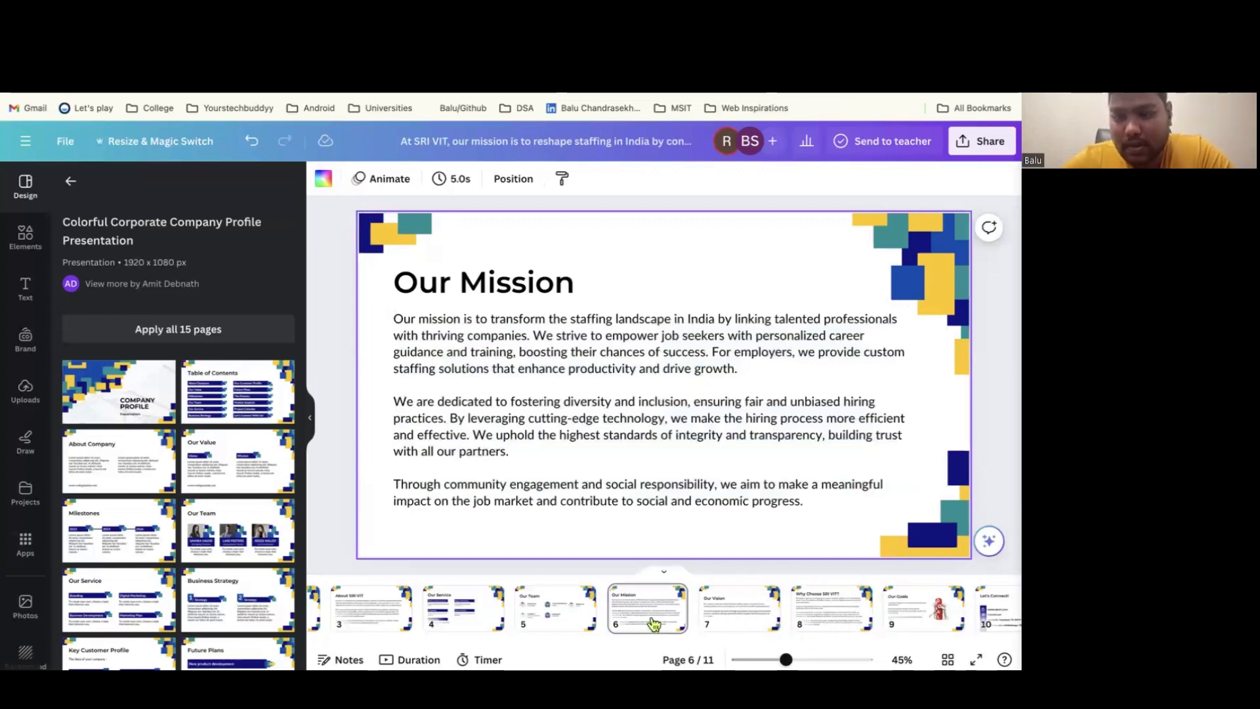
pyautogui.hscroll(4, 837, 604)
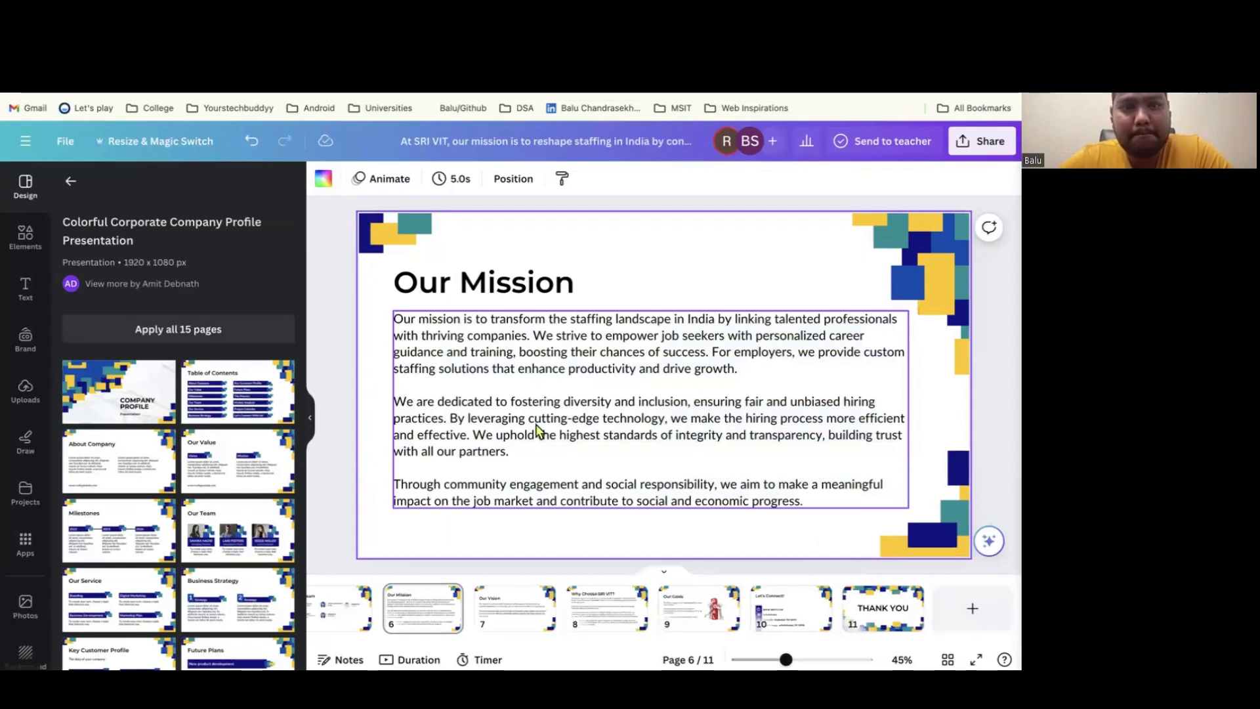
pyautogui.click(972, 421)
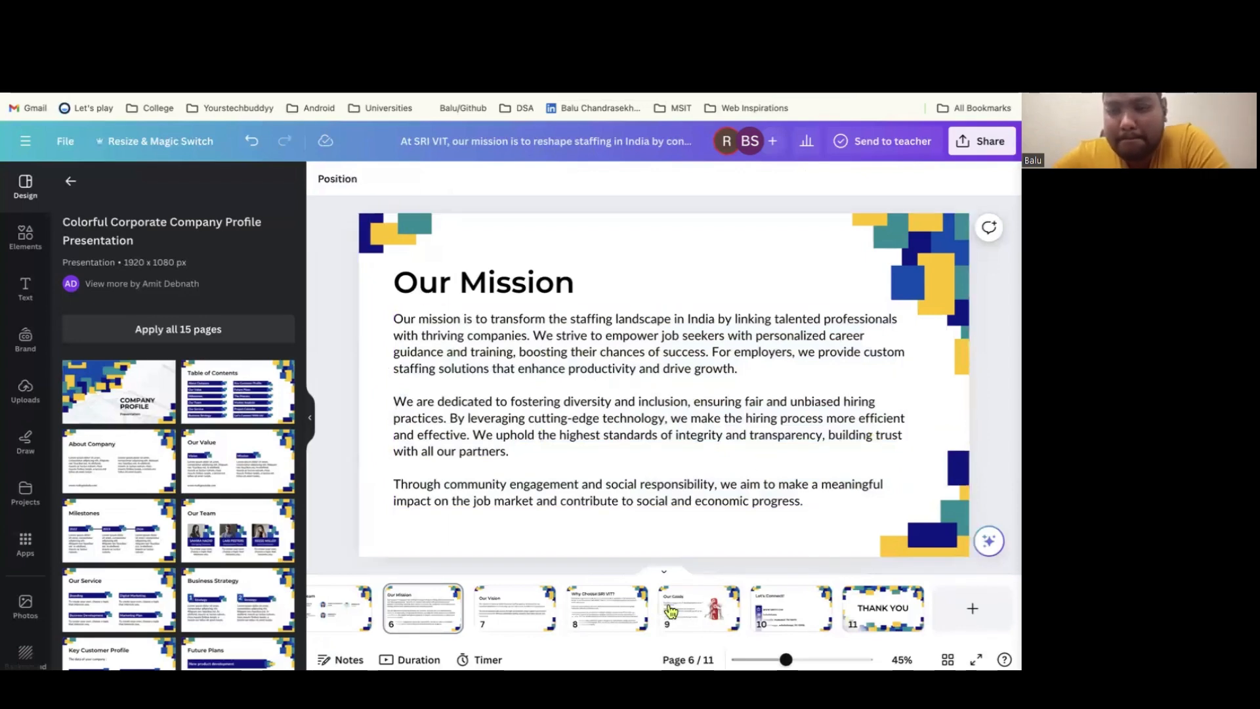
pyautogui.click(503, 438)
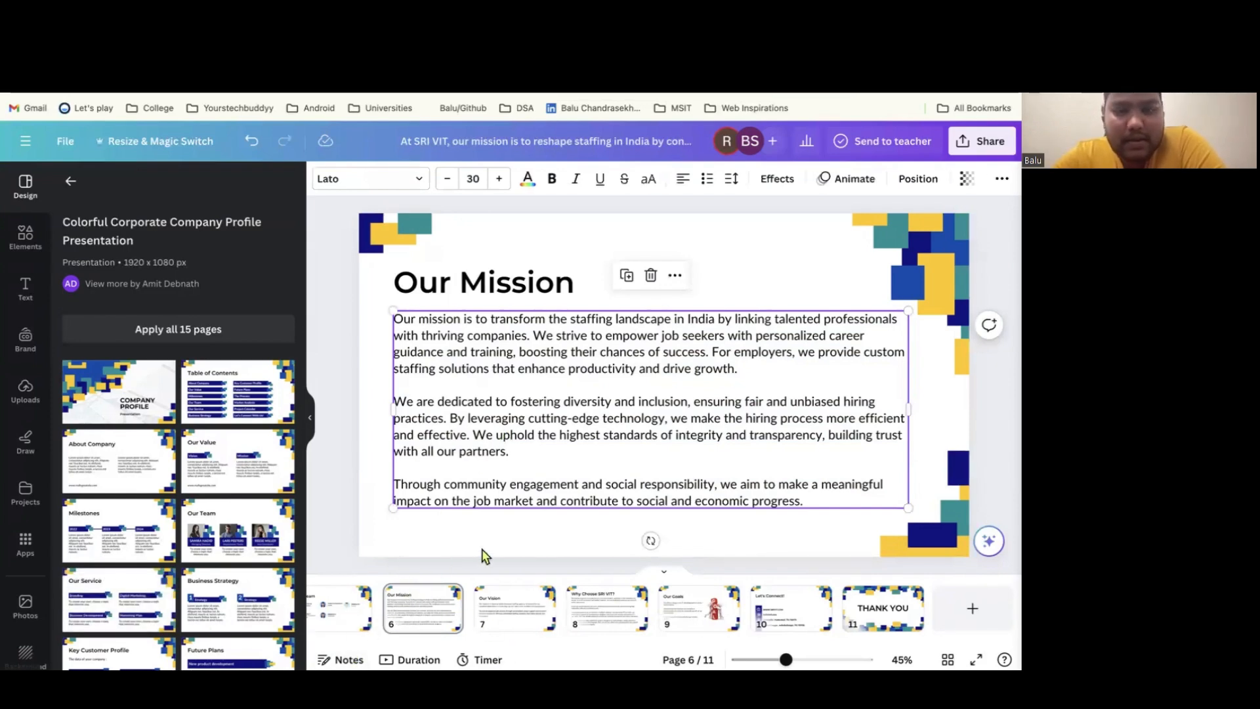
pyautogui.click(510, 351)
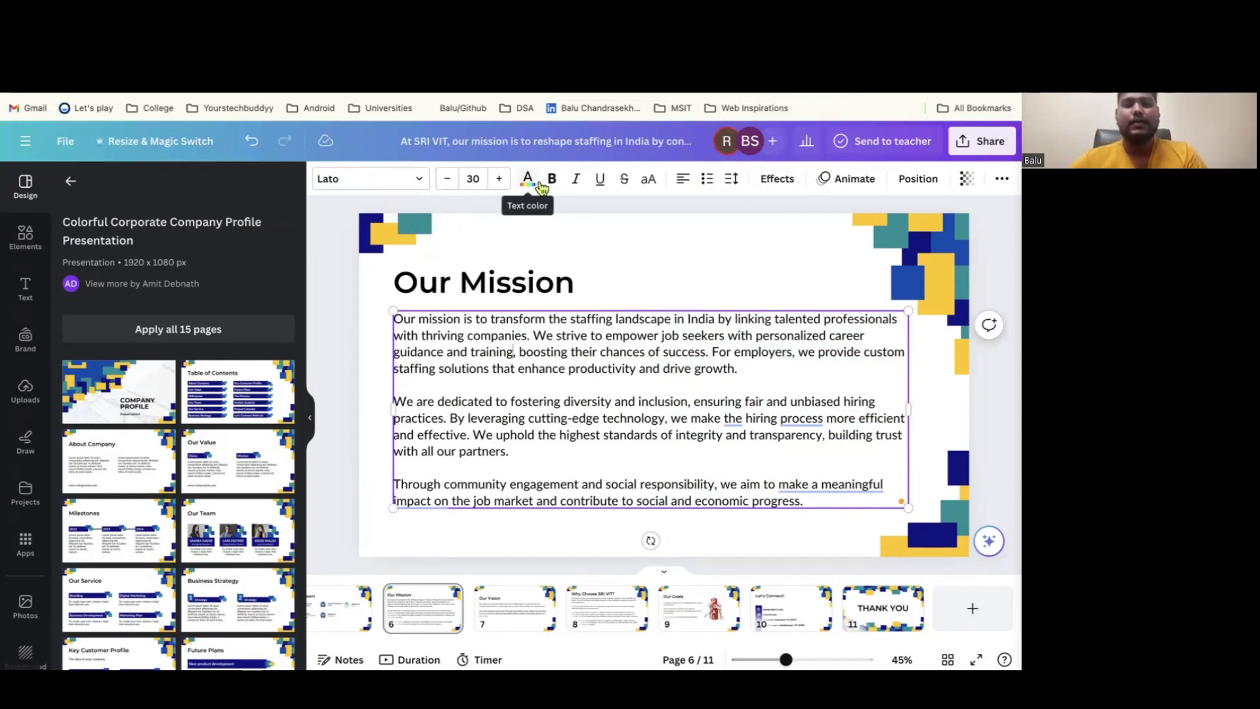
pyautogui.click(338, 254)
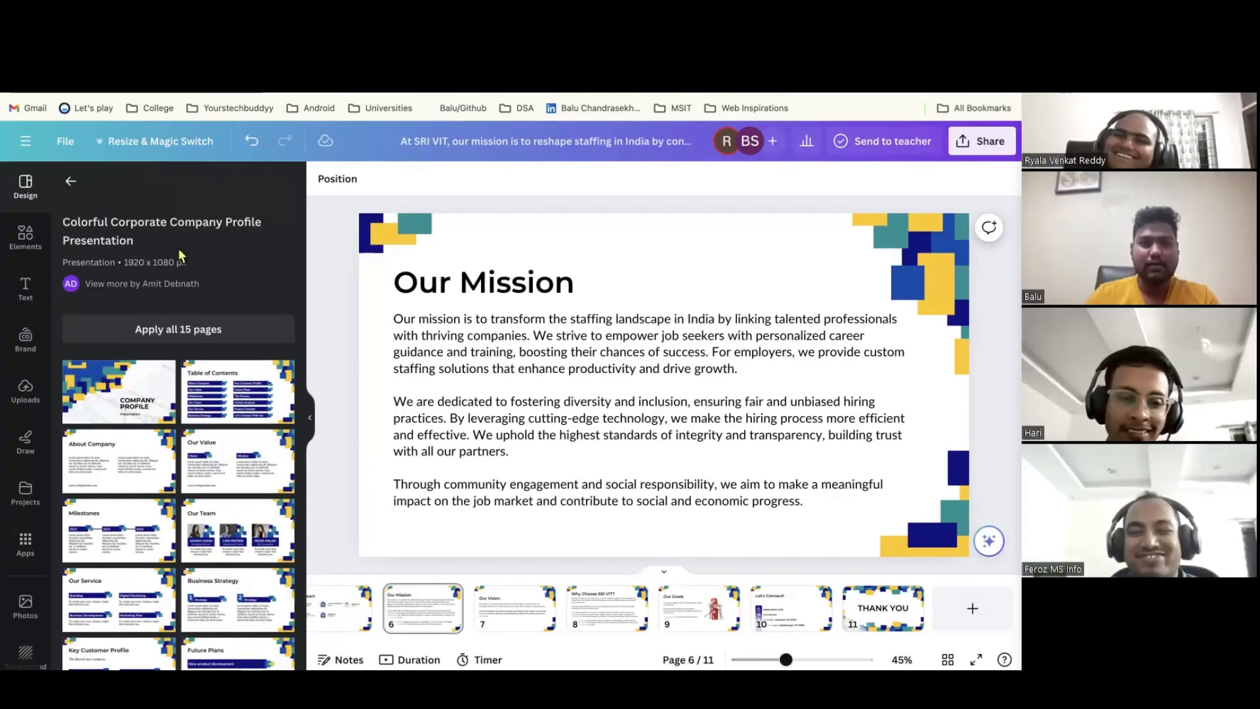
# Return from the Colorful Corporate Company Profile template to the presentation templates and browse through all results
pyautogui.click(70, 181)
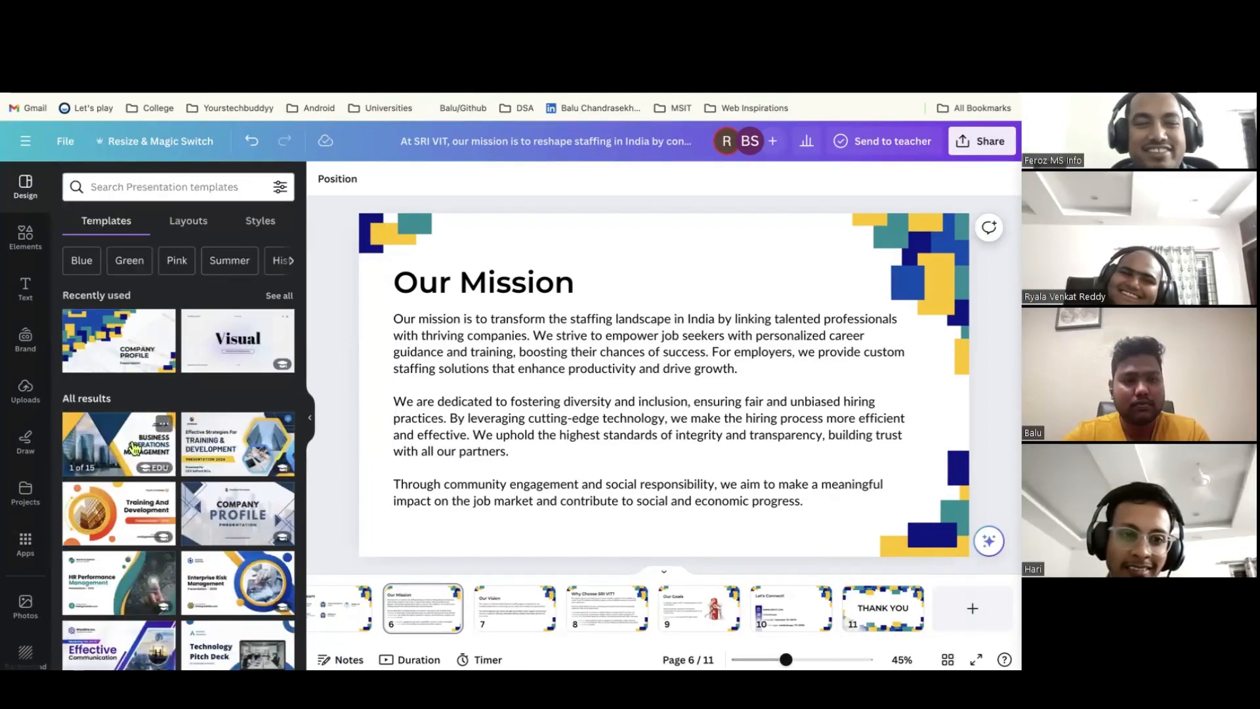
pyautogui.scroll(-3, 135, 441)
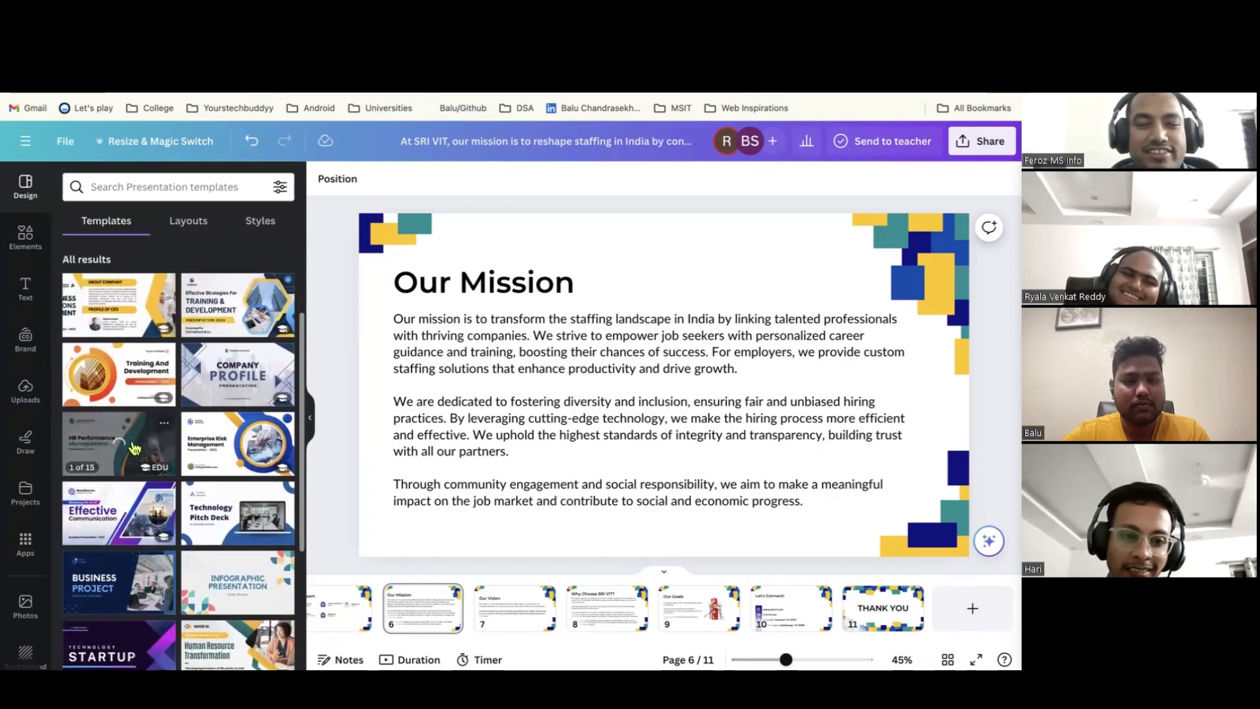
pyautogui.scroll(-2, 134, 448)
pyautogui.scroll(-4, 134, 448)
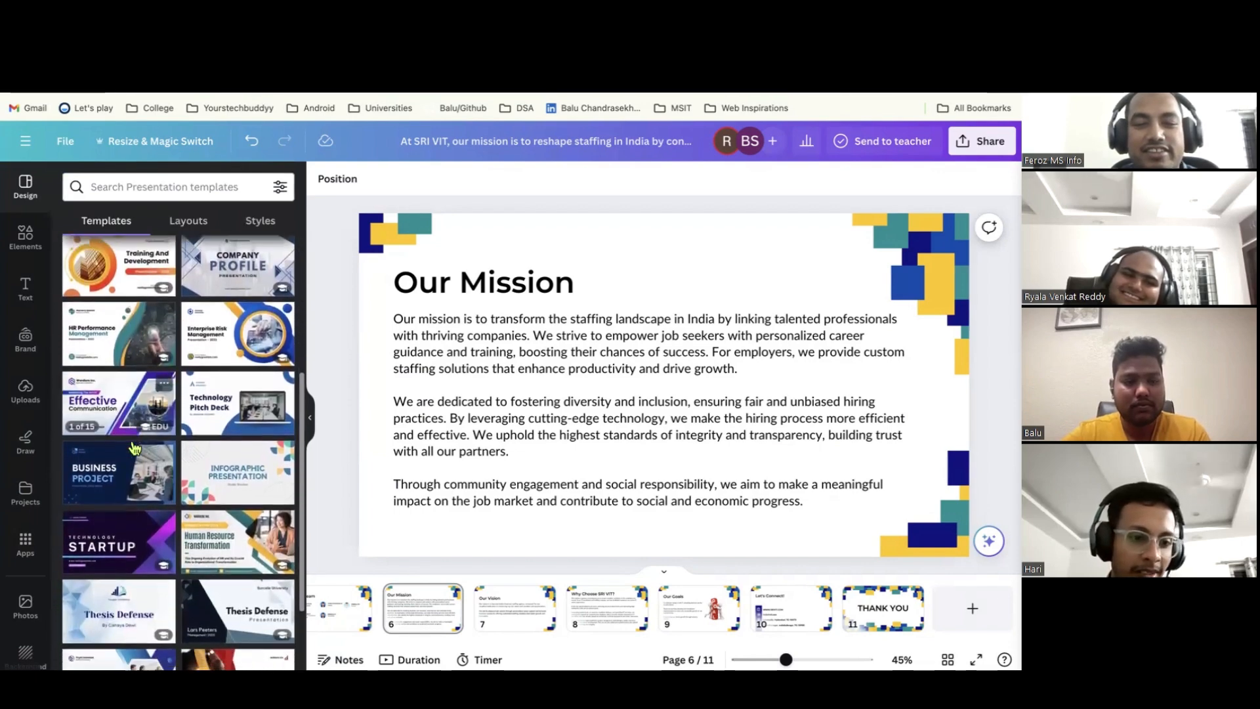
pyautogui.scroll(-1, 134, 448)
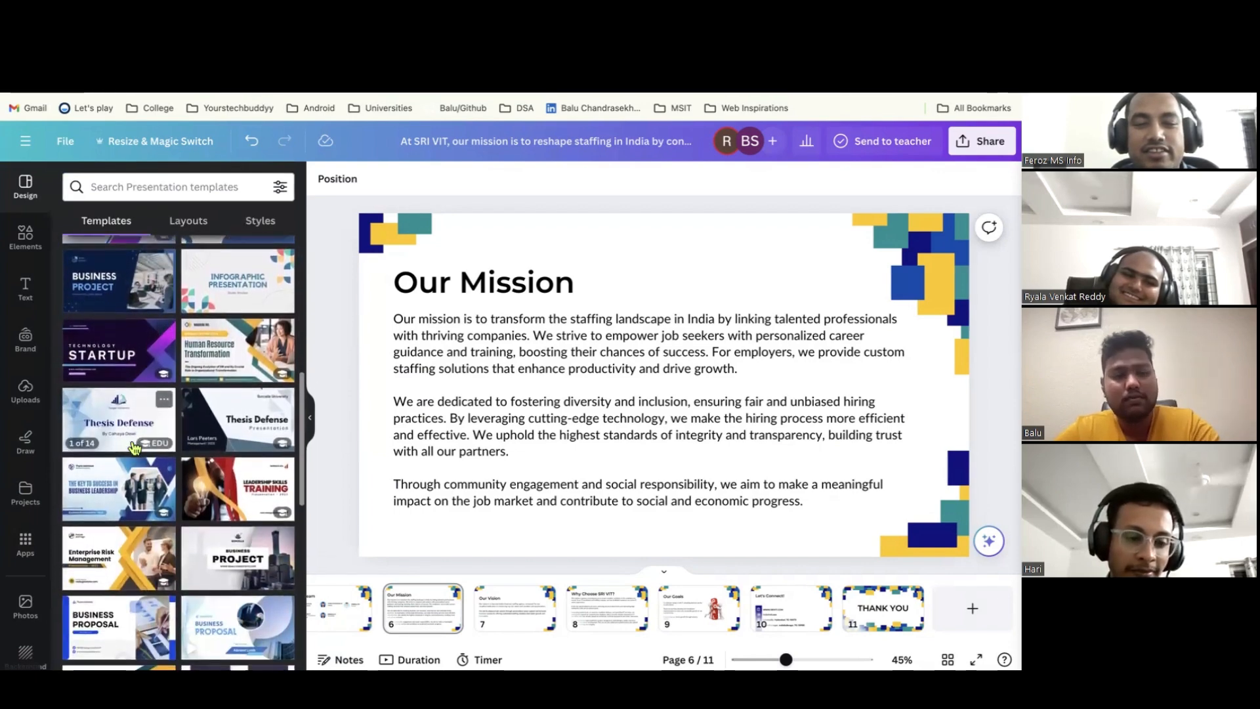